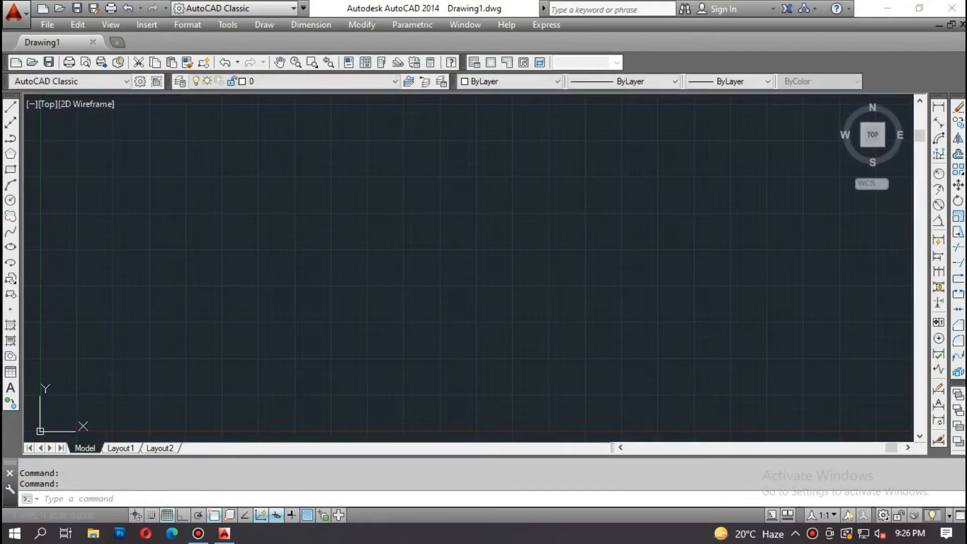
# Step: Open the drawing 30X63 PLAN from the NEW FILE folder on Local Disk (F:)
pyautogui.hotkey('alt', 'f')
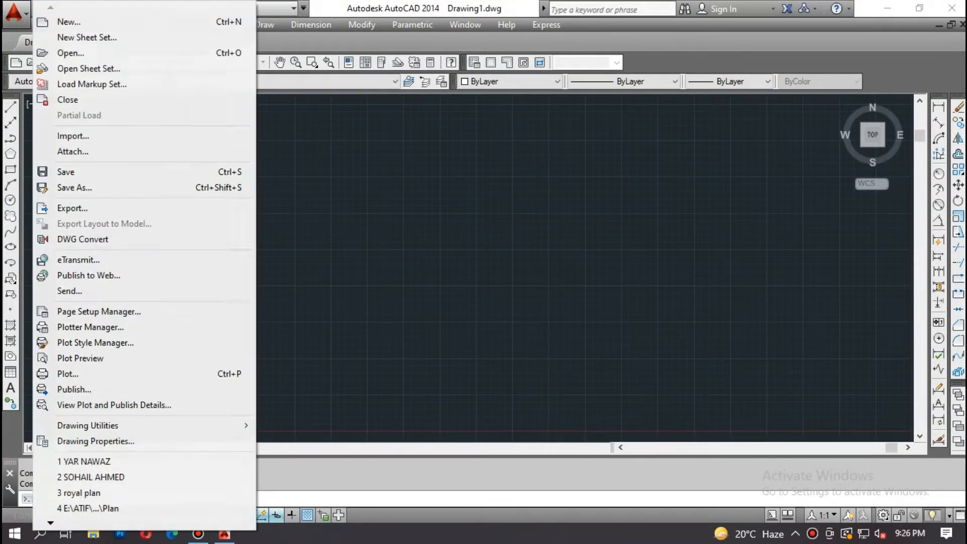
pyautogui.press('Down')
pyautogui.press('Down')
pyautogui.press('Return')
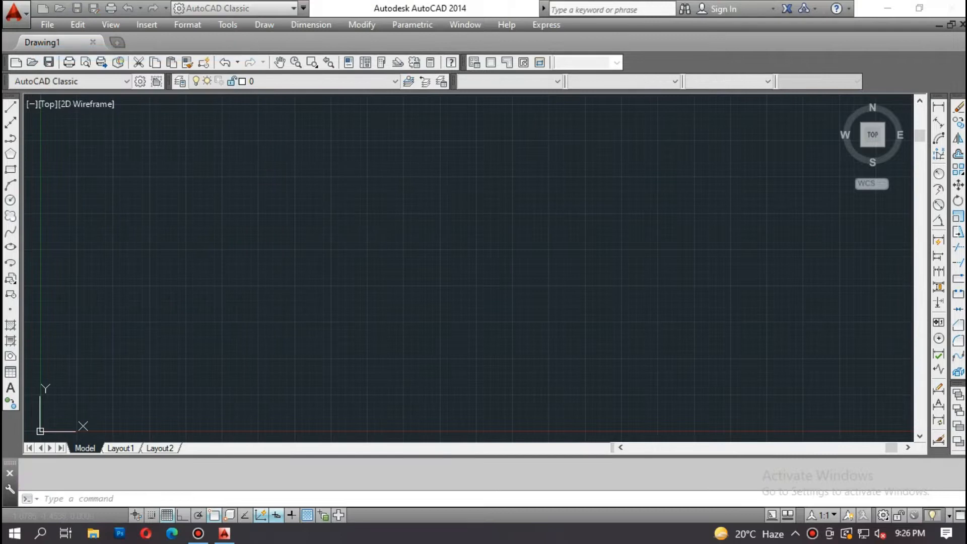
pyautogui.click(481, 115)
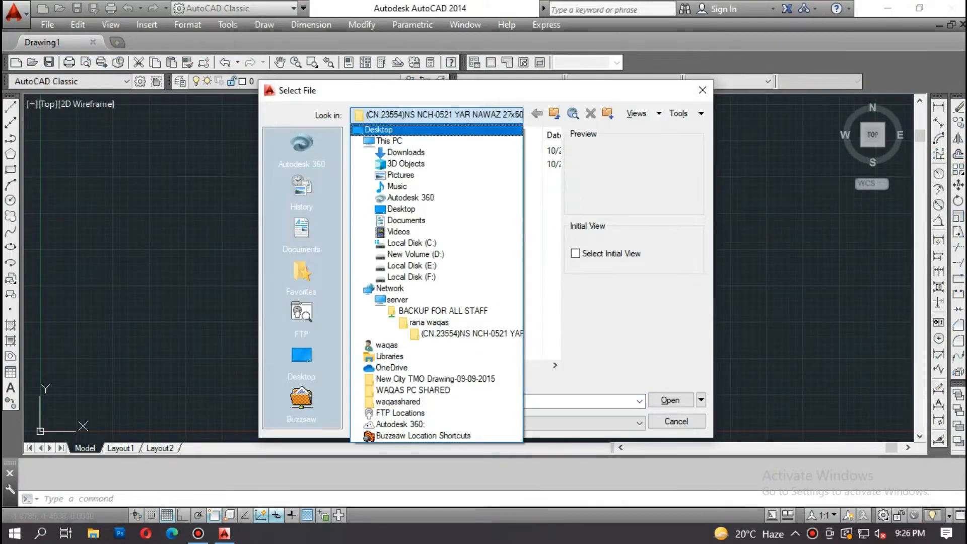
pyautogui.press('Return')
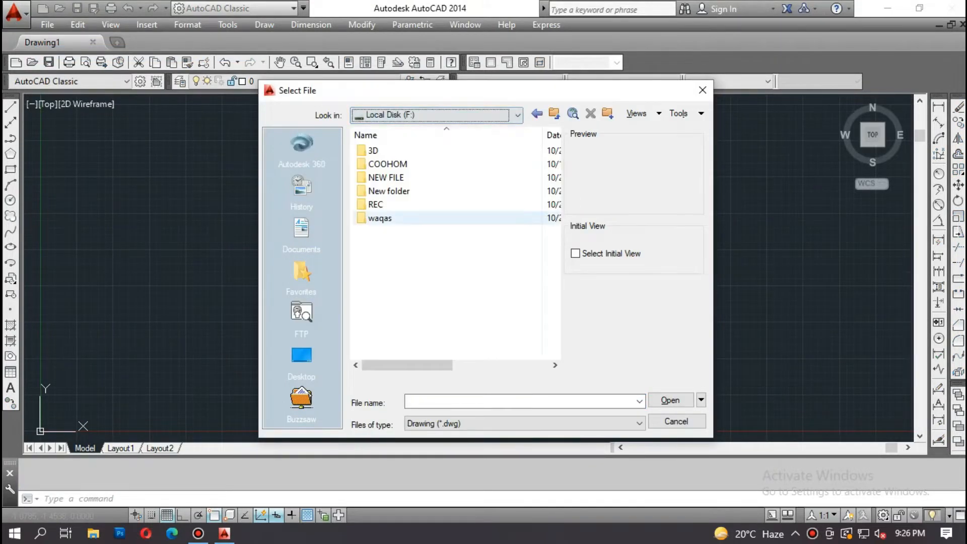
pyautogui.doubleClick(386, 178)
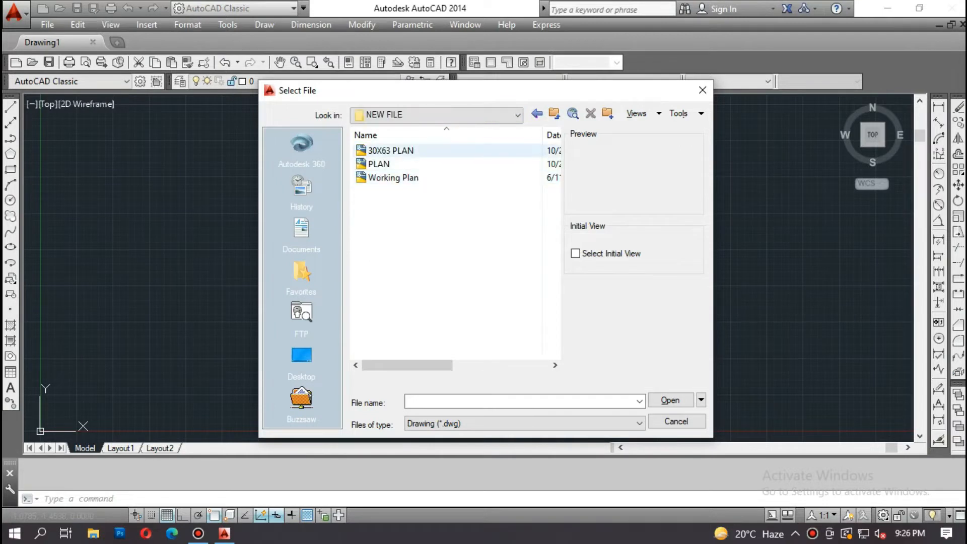
pyautogui.click(390, 150)
pyautogui.press('Return')
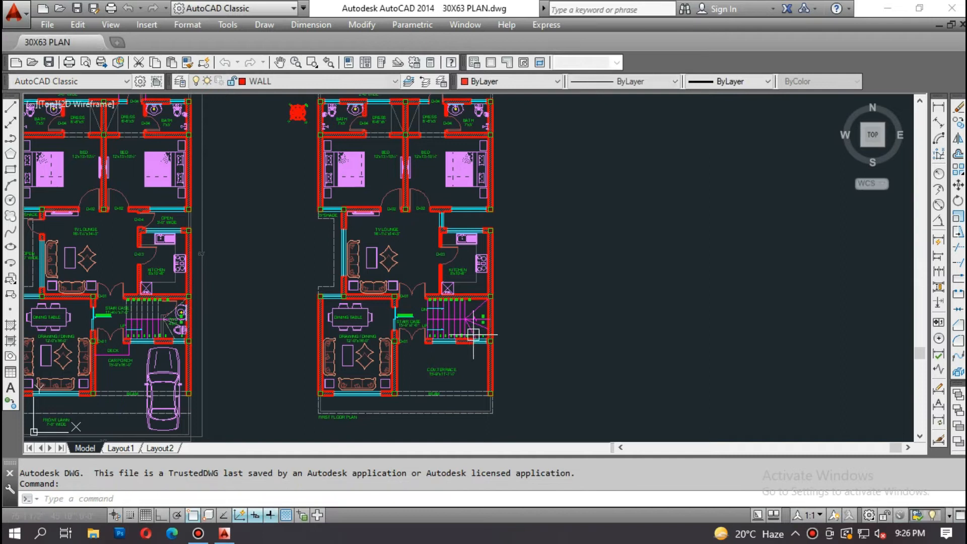
pyautogui.scroll(-2, 513, 327)
pyautogui.press('Escape')
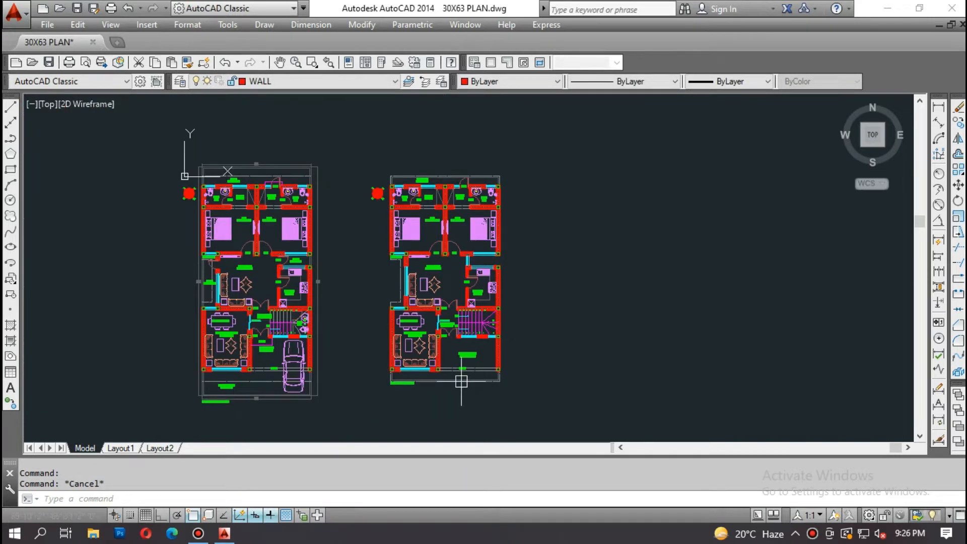
pyautogui.moveTo(470, 371); pyautogui.dragTo(462, 334, button='middle')
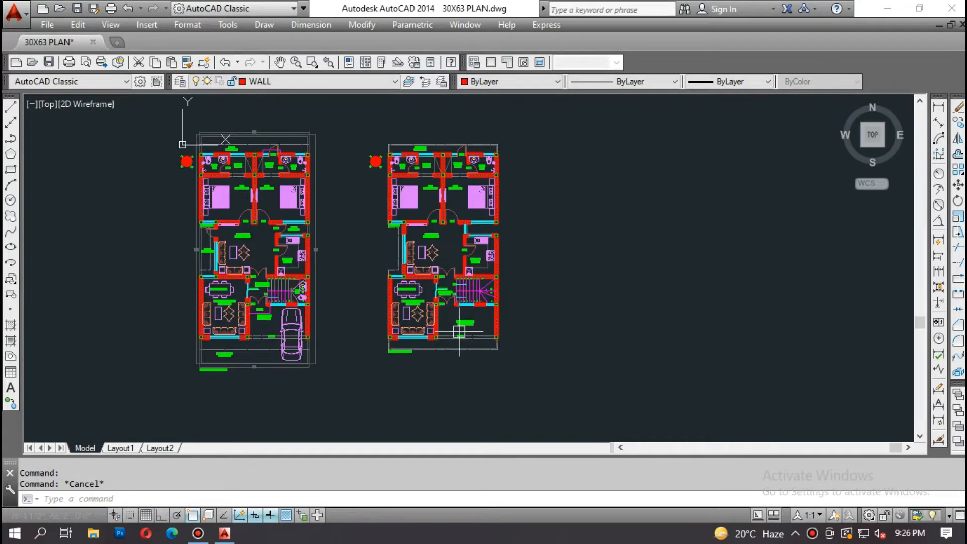
pyautogui.scroll(2, 453, 327)
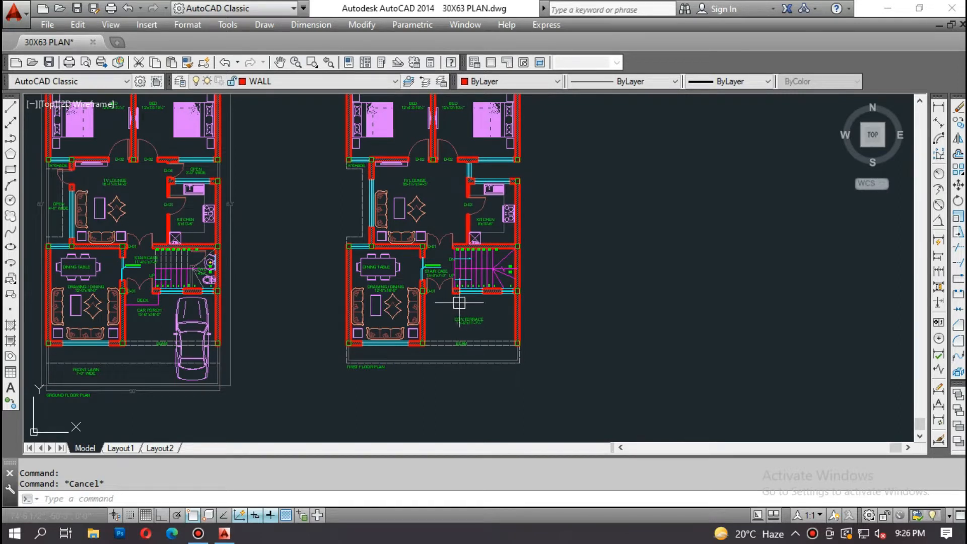
pyautogui.scroll(4, 395, 375)
pyautogui.press('Escape')
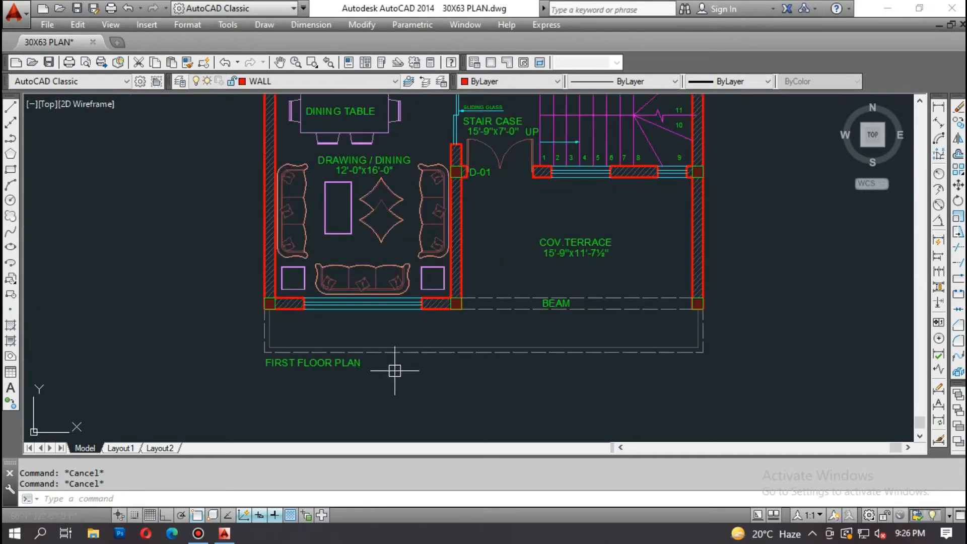
pyautogui.scroll(-4, 398, 368)
pyautogui.write('co')
pyautogui.press('Return')
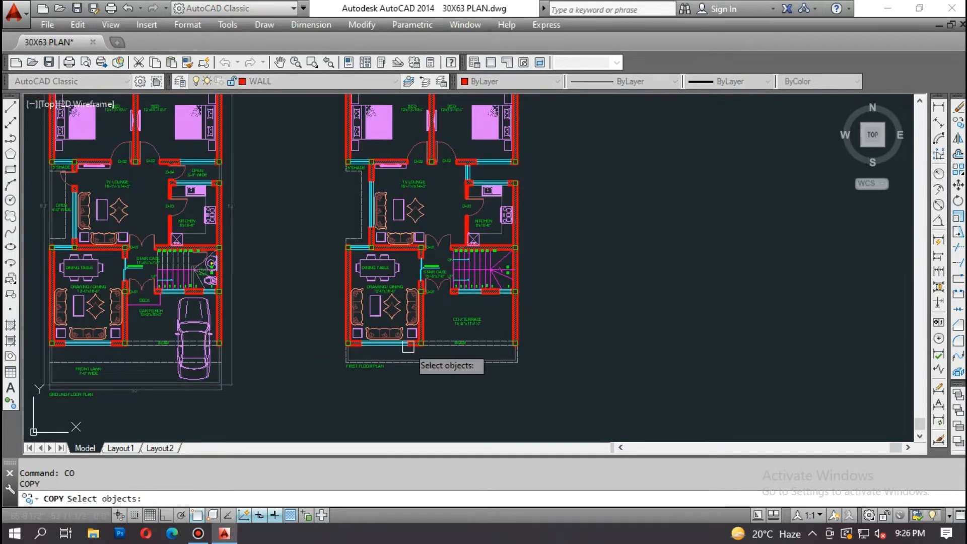
pyautogui.scroll(-2, 408, 346)
pyautogui.click(346, 134)
pyautogui.click(514, 381)
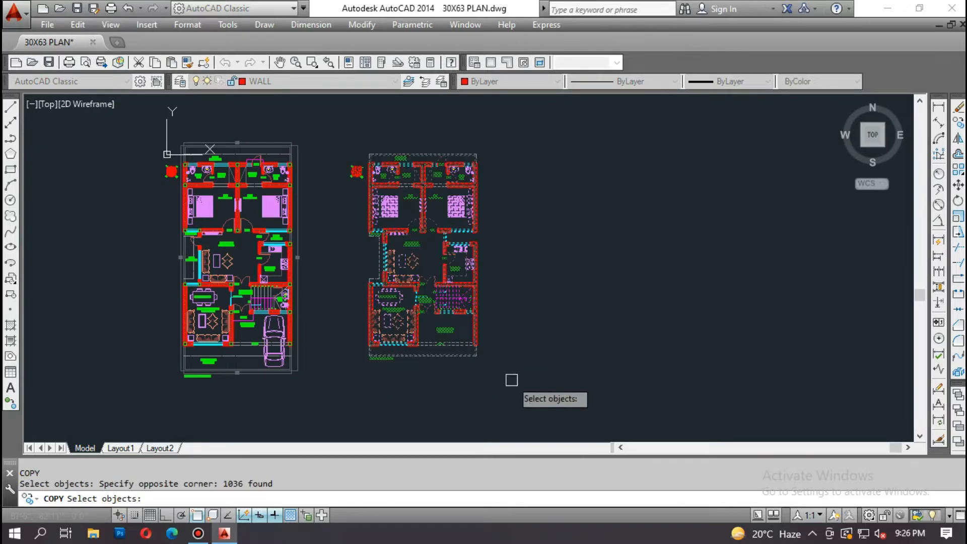
pyautogui.press('Return')
pyautogui.click(397, 376)
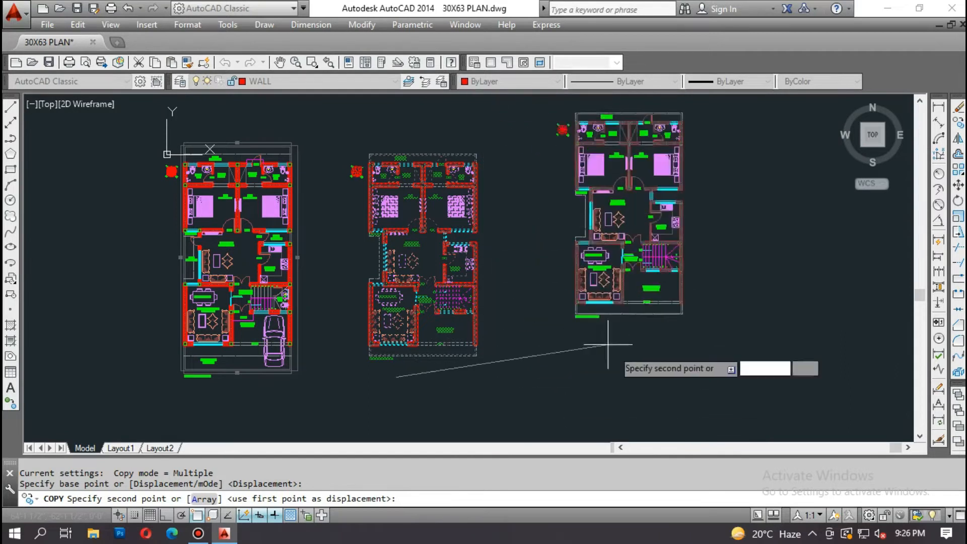
pyautogui.press('Escape')
# Step: Turn on Ortho mode and copy the entire first floor plan about 51'-4" horizontally to the right of the original
pyautogui.press('F8')
pyautogui.write('co')
pyautogui.press('Return')
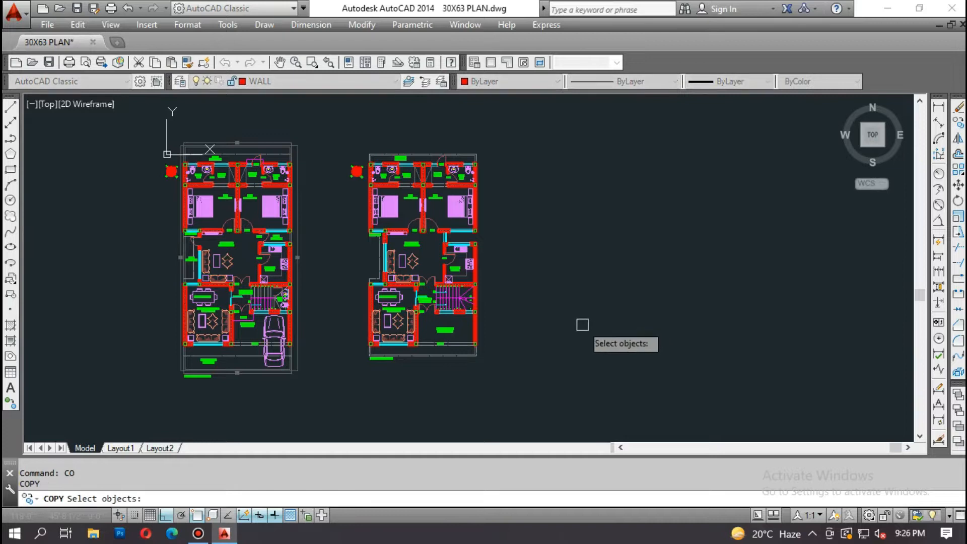
pyautogui.click(532, 122)
pyautogui.click(367, 416)
pyautogui.press('Return')
pyautogui.click(360, 373)
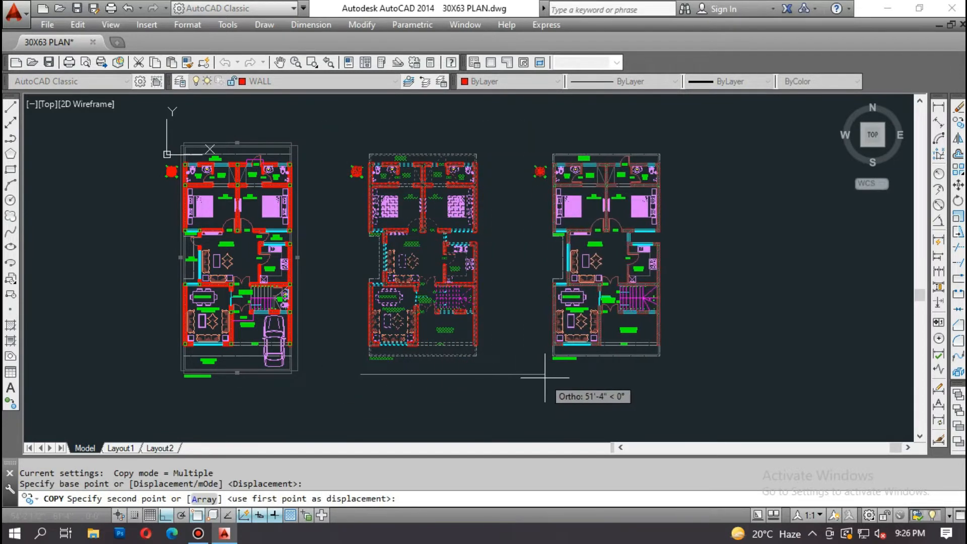
pyautogui.click(544, 381)
pyautogui.press('Escape')
# Step: Erase the partition wall between the two bedrooms of the copied plan, with the right-hand bed, bedroom doors and size labels
pyautogui.scroll(6, 548, 177)
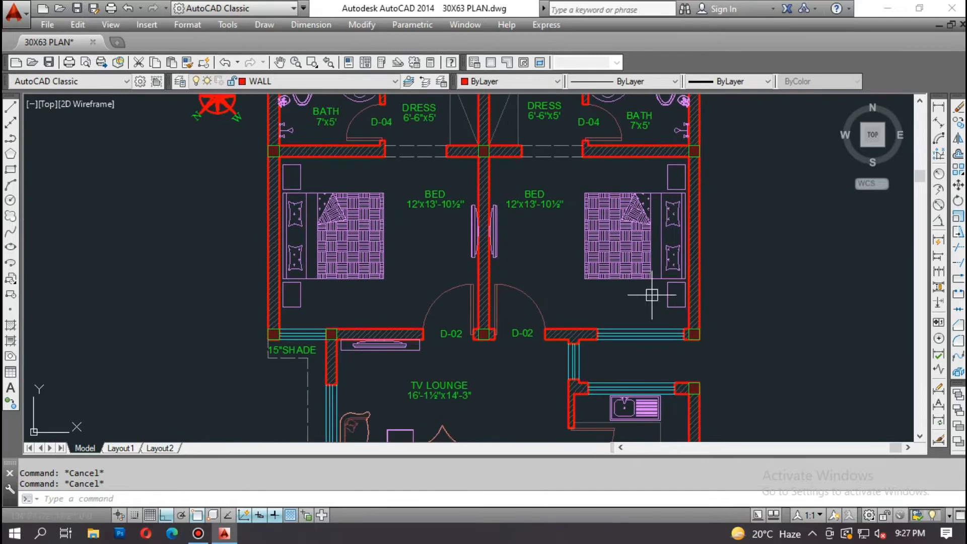
pyautogui.write('E')
pyautogui.press('Return')
pyautogui.click(650, 297)
pyautogui.click(456, 178)
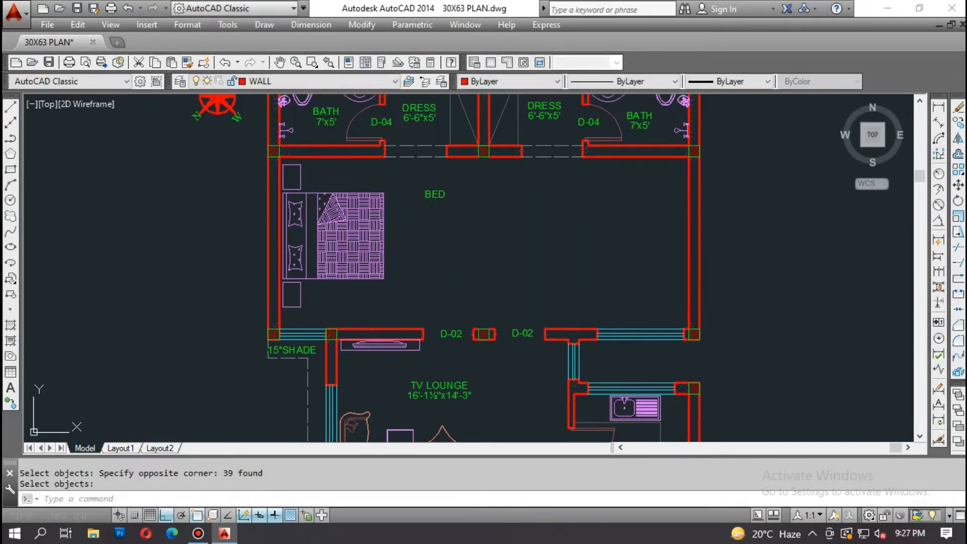
# Step: Try to erase the remaining bed, the left bathroom's walls and its fixtures in the copied plan
pyautogui.moveTo(487, 274); pyautogui.dragTo(555, 328, button='middle')
pyautogui.click(555, 328)
pyautogui.click(354, 166)
pyautogui.press('Delete')
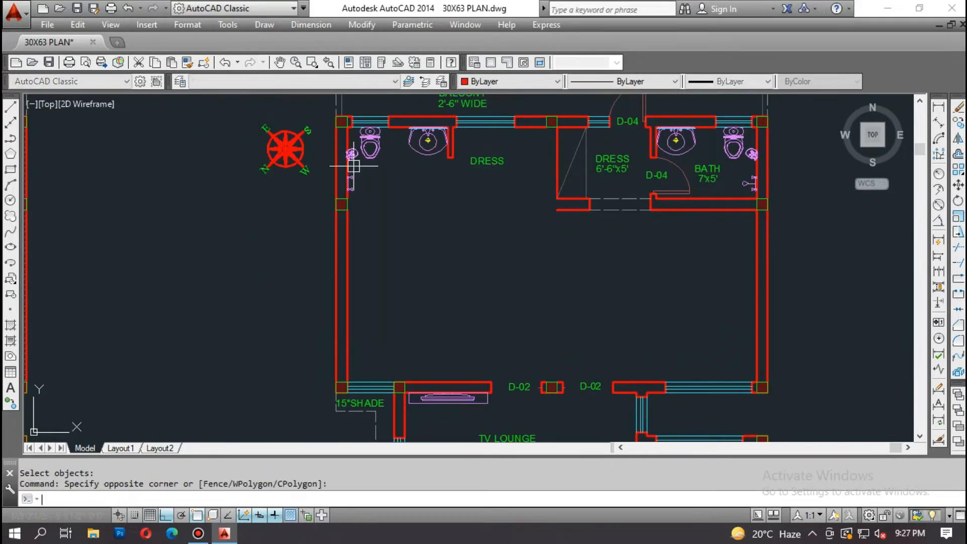
pyautogui.scroll(4, 413, 143)
pyautogui.click(531, 242)
pyautogui.click(232, 138)
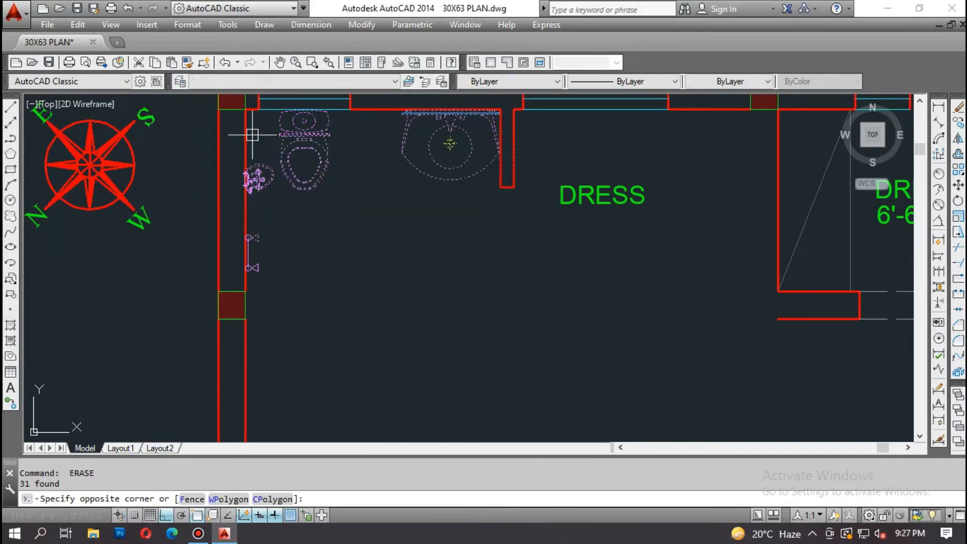
pyautogui.press('Return')
# Step: Undo the last erasures around the left bedroom and bathroom of the copied plan
pyautogui.hotkey('ctrl', 'z')
pyautogui.hotkey('ctrl', 'z')
pyautogui.hotkey('ctrl', 'z')
pyautogui.hotkey('ctrl', 'z')
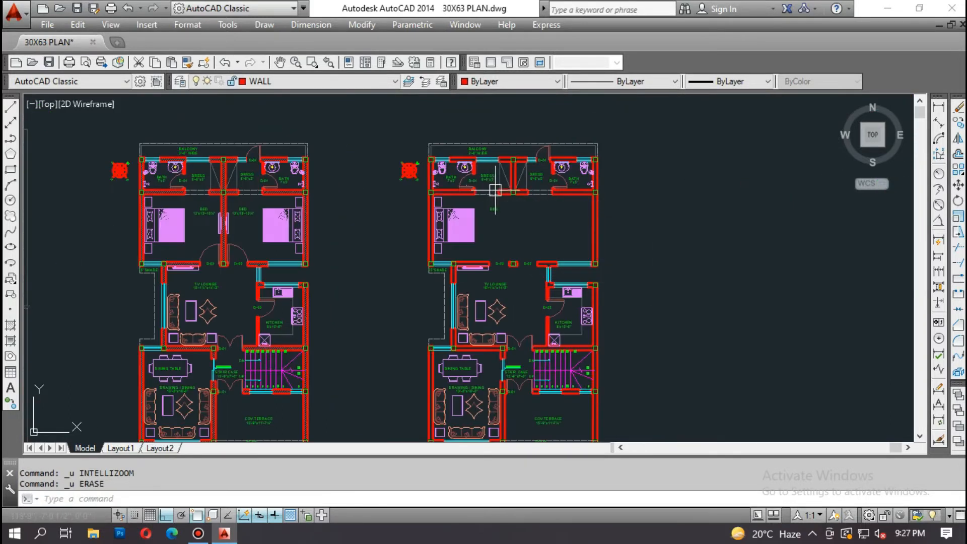
# Step: Erase all furniture and labels inside the drawing/dining room of the copied plan
pyautogui.scroll(3, 536, 308)
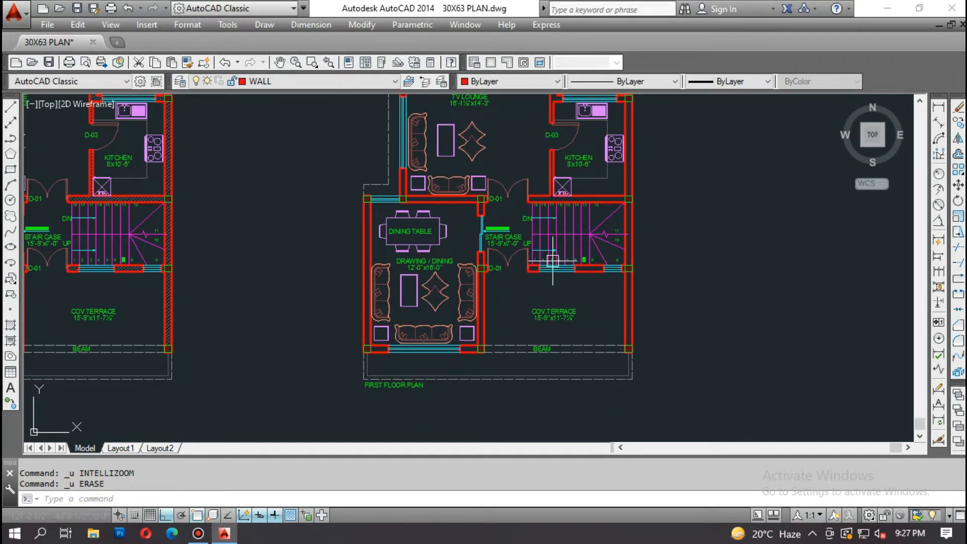
pyautogui.scroll(2, 552, 260)
pyautogui.moveTo(568, 238); pyautogui.dragTo(584, 276, button='middle')
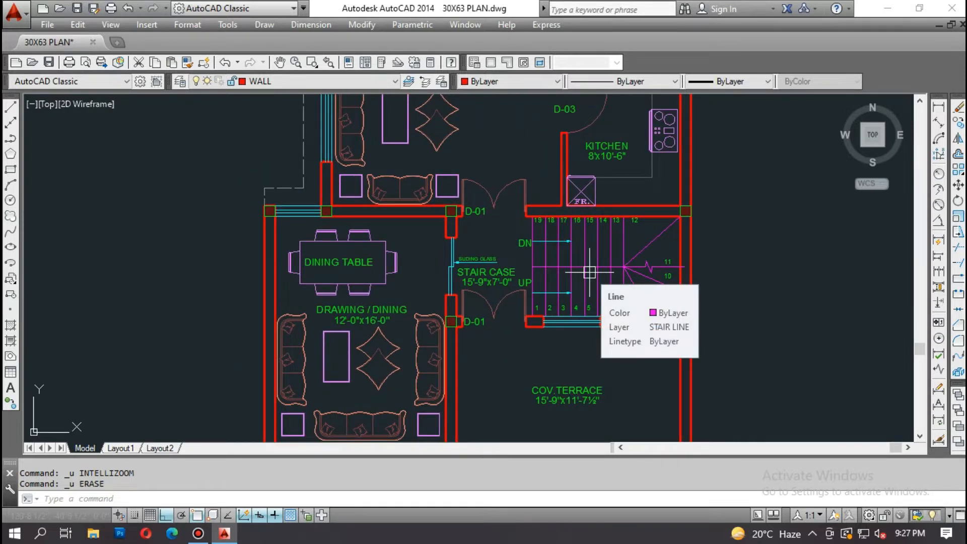
pyautogui.moveTo(496, 349); pyautogui.dragTo(566, 295, button='middle')
pyautogui.scroll(2, 493, 367)
pyautogui.press('Escape')
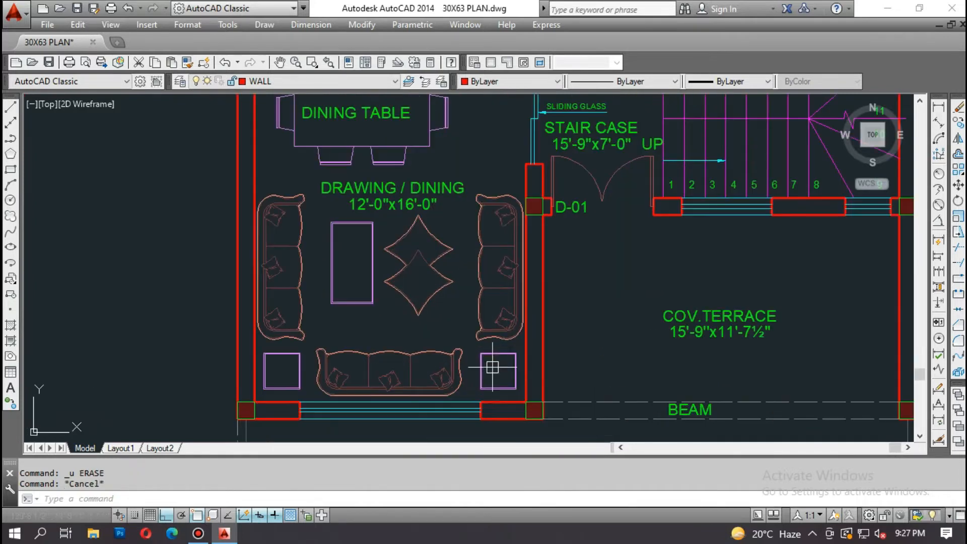
pyautogui.write('e')
pyautogui.press('space')
pyautogui.click(493, 369)
pyautogui.scroll(-2, 474, 365)
pyautogui.moveTo(412, 302); pyautogui.dragTo(355, 198)
pyautogui.click(345, 190)
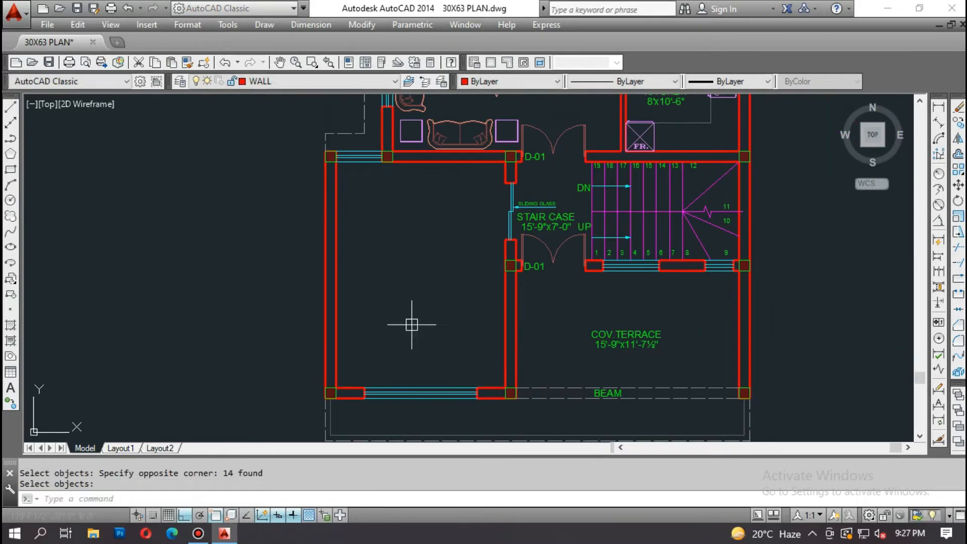
pyautogui.press('space')
# Step: Erase the covered terrace labels, the BEAM label and the dashed beam lines of the copied plan
pyautogui.moveTo(523, 388); pyautogui.dragTo(496, 312, button='middle')
pyautogui.scroll(4, 608, 333)
pyautogui.click(705, 143)
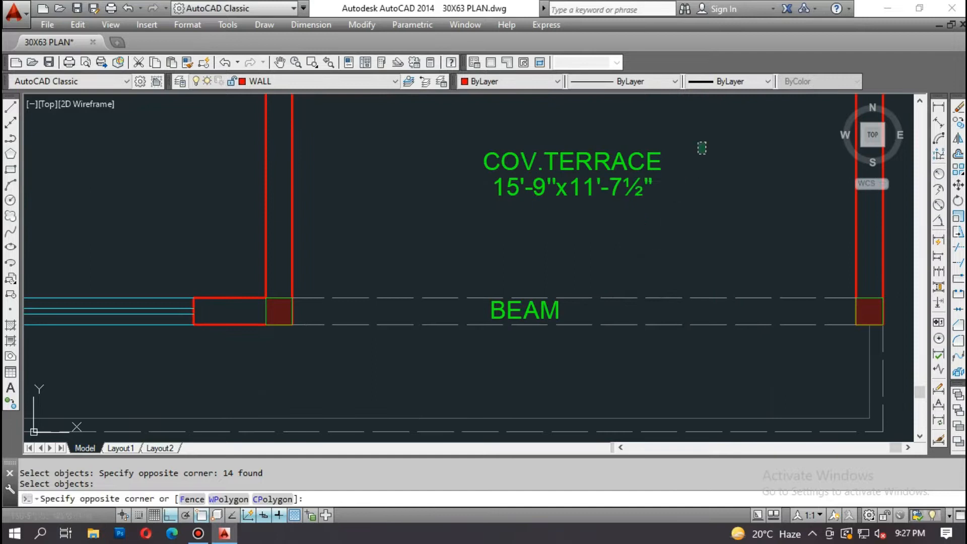
pyautogui.click(464, 338)
pyautogui.scroll(-2, 521, 293)
pyautogui.write('e')
pyautogui.press('space')
# Step: Erase the column at the outer front corner of the terrace in the copied plan
pyautogui.scroll(4, 654, 347)
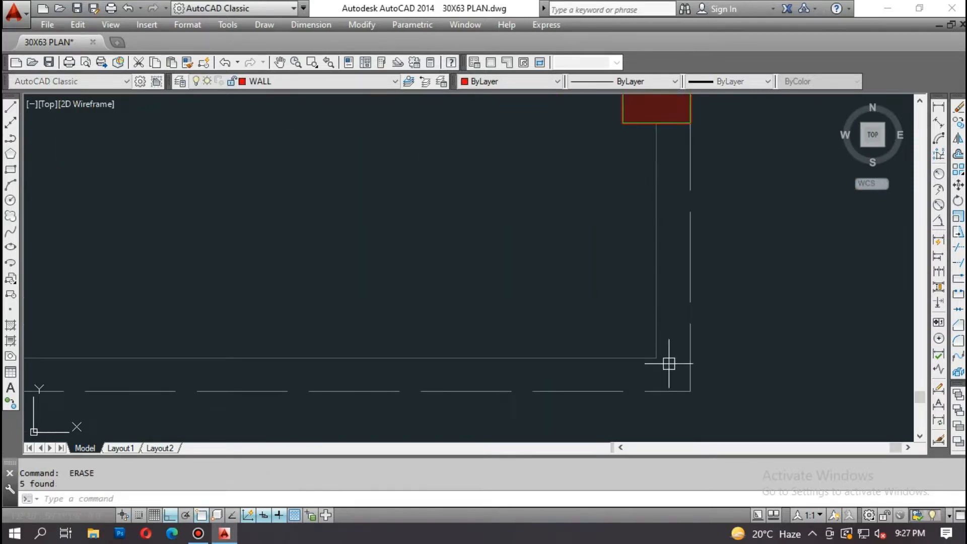
pyautogui.scroll(-4, 638, 343)
pyautogui.scroll(1, 614, 288)
pyautogui.click(593, 274)
pyautogui.click(700, 324)
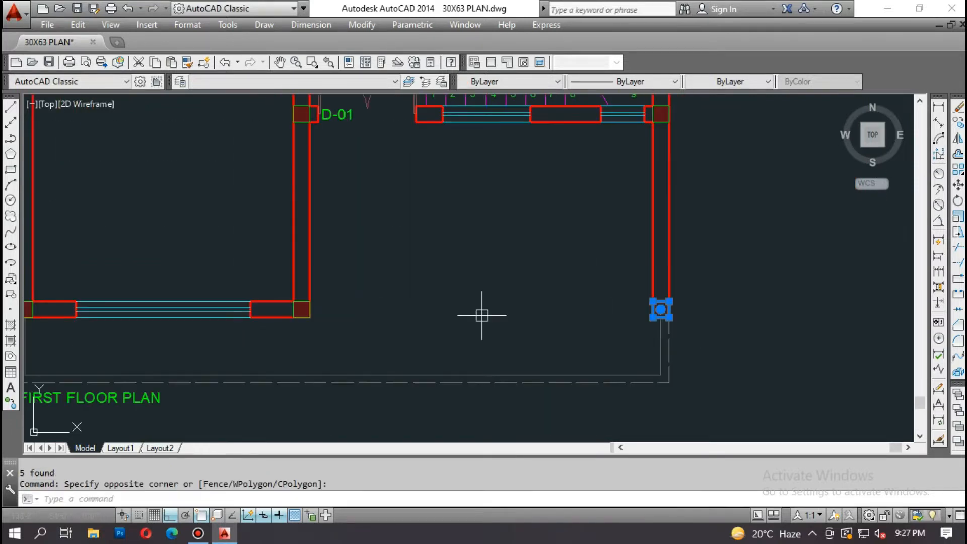
pyautogui.press('space')
# Step: Erase the sofas, tables, rug and room label inside the TV lounge of the copied plan
pyautogui.moveTo(269, 272); pyautogui.dragTo(473, 314, button='middle')
pyautogui.scroll(-4, 398, 254)
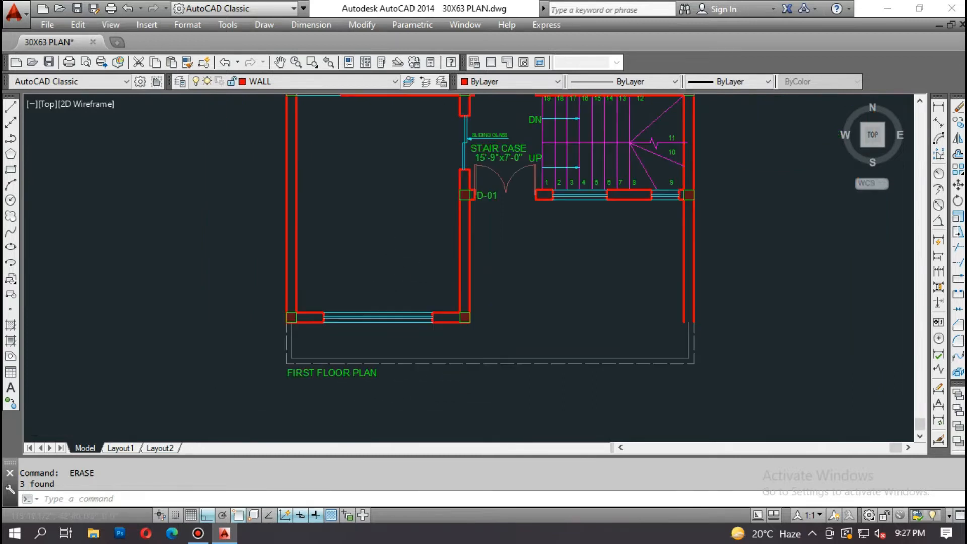
pyautogui.scroll(2, 424, 150)
pyautogui.moveTo(336, 118); pyautogui.dragTo(449, 236, button='middle')
pyautogui.scroll(2, 450, 236)
pyautogui.press('Escape')
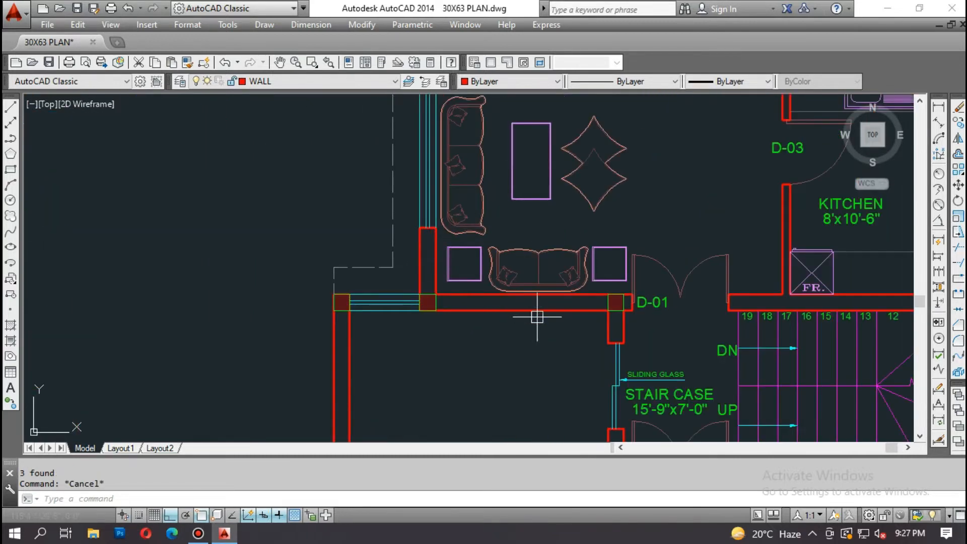
pyautogui.click(613, 268)
pyautogui.click(441, 97)
pyautogui.moveTo(599, 132); pyautogui.dragTo(610, 317, button='middle')
pyautogui.click(629, 317)
pyautogui.click(492, 175)
pyautogui.press('space')
# Step: Erase the leftover linework along the wall above the TV lounge and the remaining bed in the copied plan
pyautogui.scroll(4, 438, 150)
pyautogui.click(468, 147)
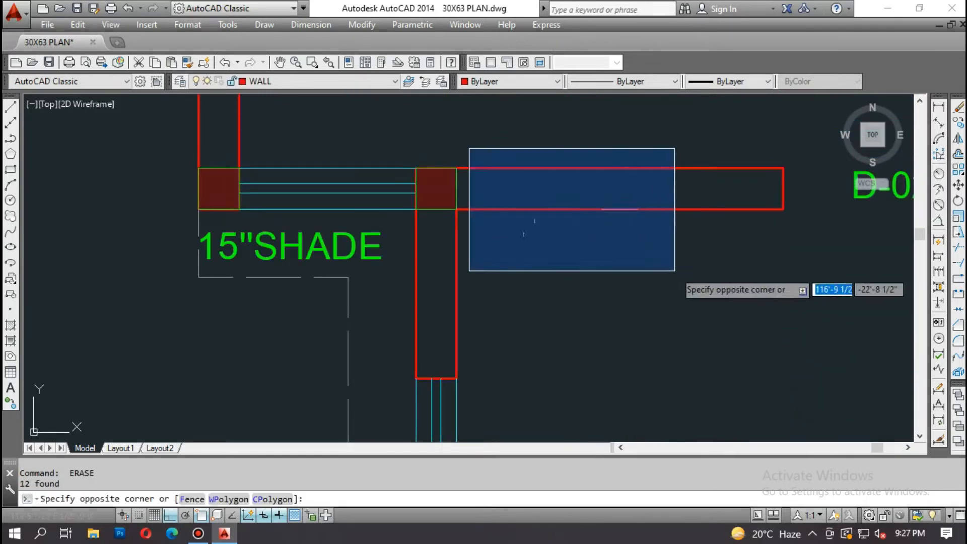
pyautogui.click(676, 273)
pyautogui.press('space')
pyautogui.scroll(-4, 549, 261)
pyautogui.moveTo(606, 177); pyautogui.dragTo(602, 277, button='middle')
pyautogui.click(643, 301)
pyautogui.click(516, 186)
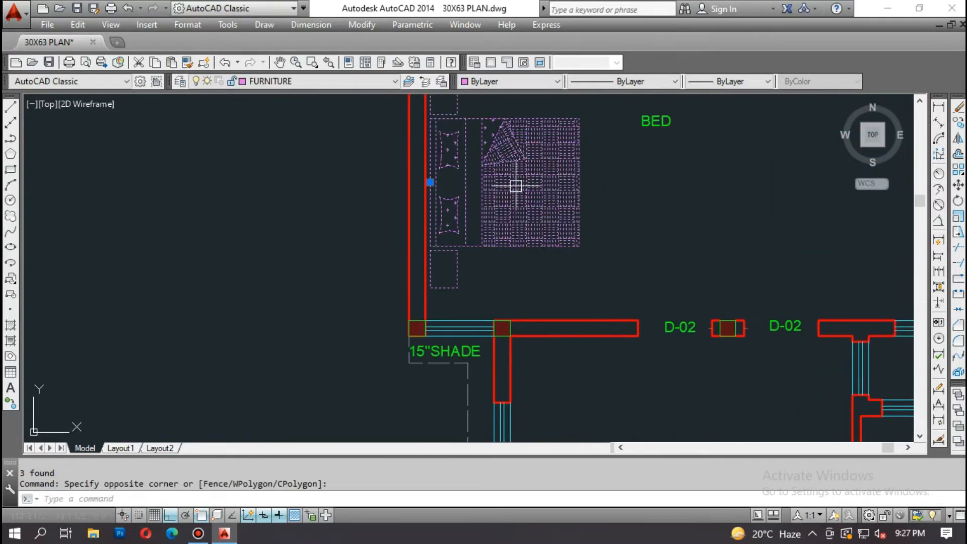
pyautogui.press('space')
# Step: Erase the dressing room walls, wardrobe lines and labels together with the BED label between the two bathrooms
pyautogui.moveTo(689, 159); pyautogui.dragTo(503, 243, button='middle')
pyautogui.scroll(-4, 502, 241)
pyautogui.scroll(4, 496, 166)
pyautogui.click(619, 318)
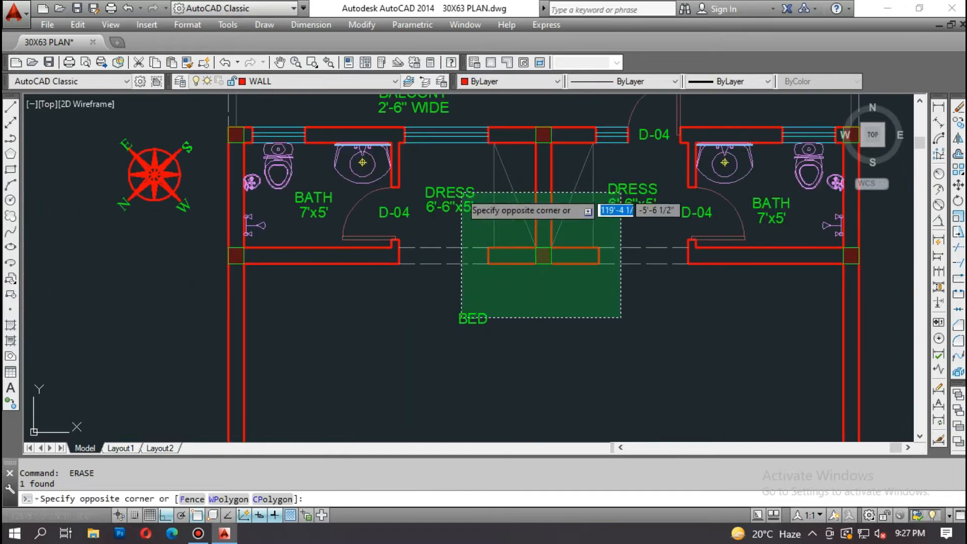
pyautogui.click(429, 169)
pyautogui.press('space')
# Step: Erase the right-hand bathroom of the copied plan, including its inner walls, door, fixtures and labels
pyautogui.moveTo(782, 301); pyautogui.dragTo(730, 327, button='middle')
pyautogui.click(790, 325)
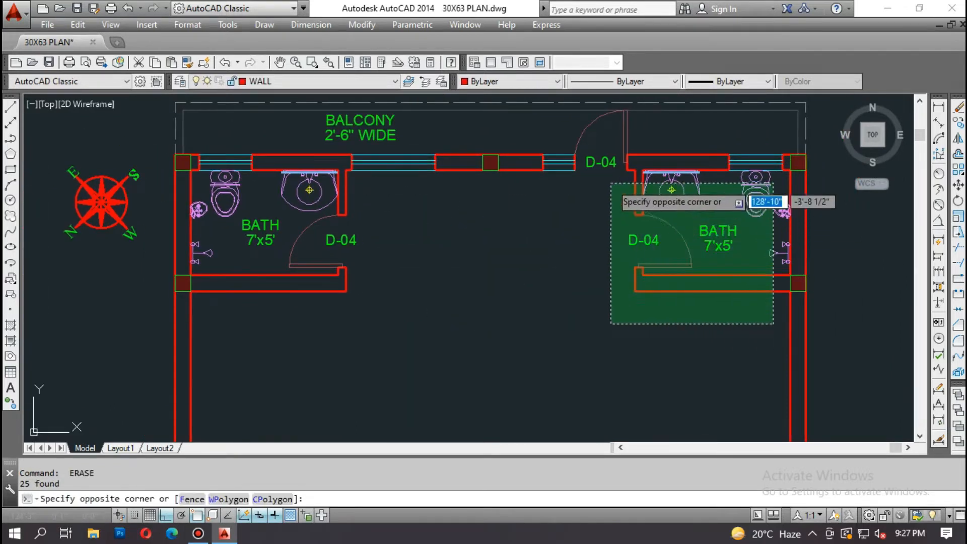
pyautogui.scroll(5, 744, 188)
pyautogui.scroll(-5, 683, 221)
pyautogui.click(800, 349)
pyautogui.press('space')
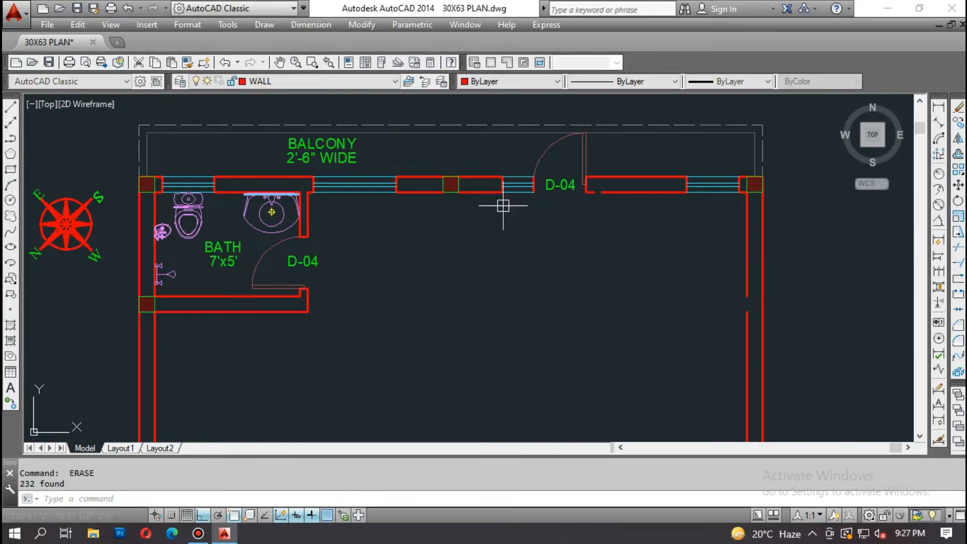
# Step: Erase the middle of the balcony-side wall in the copied plan, including its column, small window and door D-04
pyautogui.moveTo(471, 173); pyautogui.dragTo(511, 240, button='middle')
pyautogui.click(377, 161)
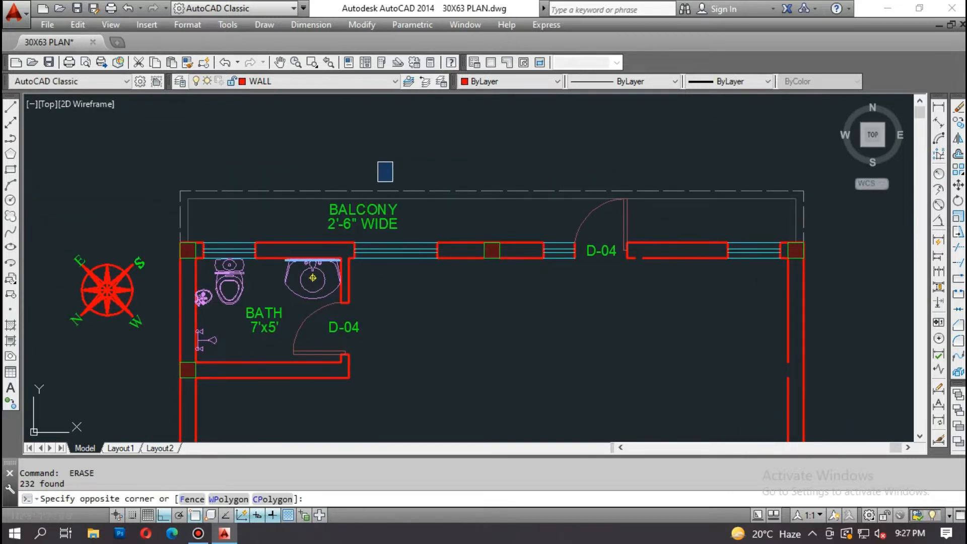
pyautogui.click(711, 315)
pyautogui.press('space')
# Step: Erase the remaining right-hand part of the balcony-side wall with its window and corner column
pyautogui.scroll(4, 778, 257)
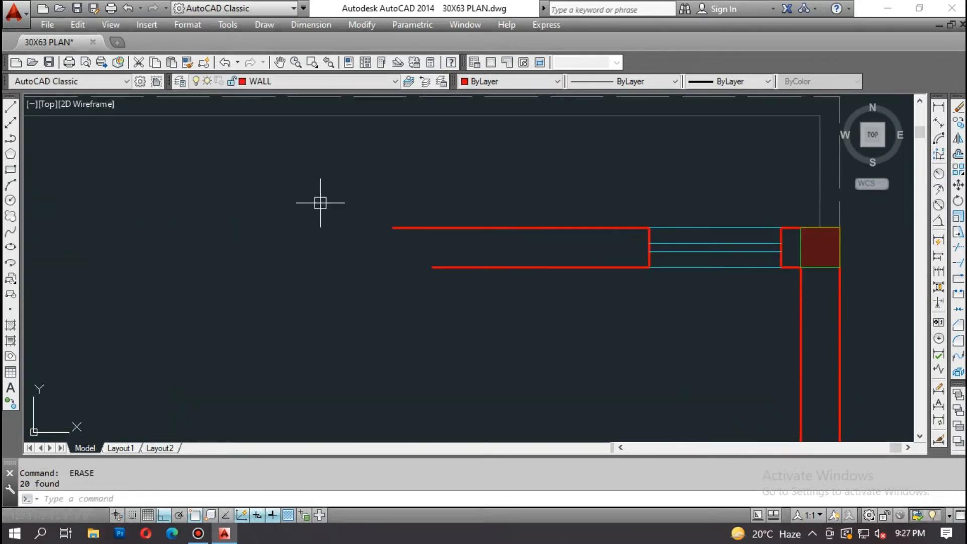
pyautogui.click(320, 203)
pyautogui.click(790, 320)
pyautogui.press('Delete')
pyautogui.scroll(-4, 765, 243)
pyautogui.click(766, 242)
pyautogui.click(838, 285)
pyautogui.press('Delete')
# Step: Erase the leftover window and wall lines of the balcony-side wall just beyond the bath
pyautogui.scroll(5, 447, 272)
pyautogui.click(546, 269)
pyautogui.click(390, 131)
pyautogui.press('Delete')
pyautogui.press('space')
pyautogui.click(125, 128)
pyautogui.click(276, 295)
pyautogui.press('space')
pyautogui.press('Escape')
# Step: Fillet the bath's two outer wall lines into a closed corner on the balcony side
pyautogui.moveTo(146, 267); pyautogui.dragTo(347, 271, button='middle')
pyautogui.write('f')
pyautogui.press('space')
pyautogui.click(281, 150)
pyautogui.click(338, 252)
# Step: Erase the wash basin from the remaining bath
pyautogui.moveTo(227, 247); pyautogui.dragTo(566, 199, button='middle')
pyautogui.write('e')
pyautogui.press('space')
pyautogui.click(339, 130)
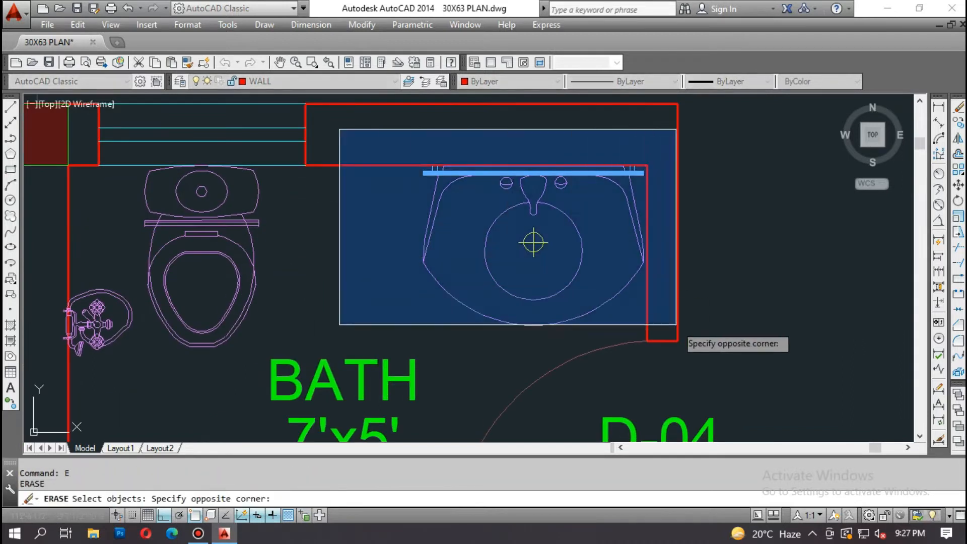
pyautogui.click(676, 324)
pyautogui.press('space')
# Step: Erase the bath's window and the toilet below it
pyautogui.moveTo(282, 261); pyautogui.dragTo(438, 325, button='middle')
pyautogui.press('space')
pyautogui.click(225, 142)
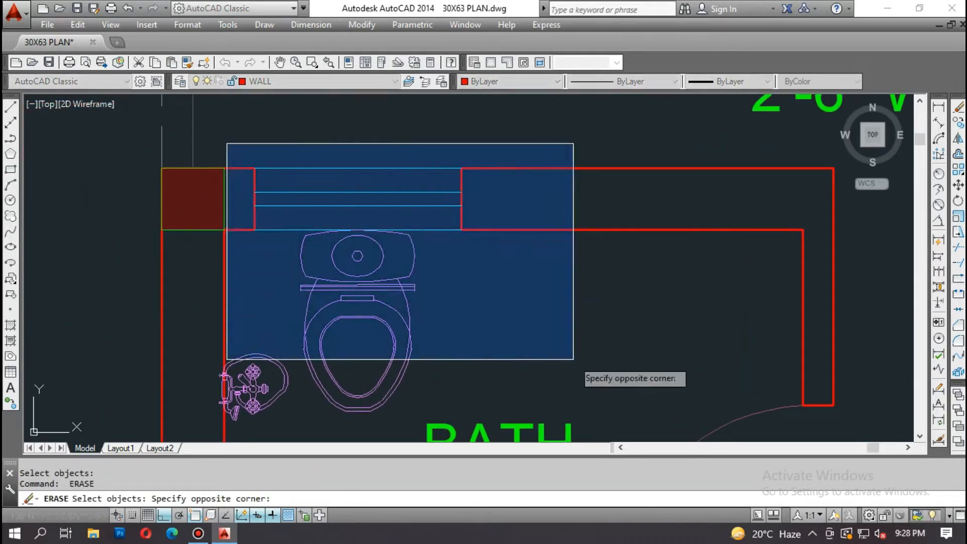
pyautogui.click(573, 358)
pyautogui.press('space')
pyautogui.click(486, 270)
pyautogui.click(252, 387)
pyautogui.write('e')
pyautogui.press('space')
# Step: Join the inner and outer wall lines across the bath's former window opening
pyautogui.write('j')
pyautogui.press('space')
pyautogui.click(485, 214)
pyautogui.click(252, 263)
pyautogui.press('space')
pyautogui.click(482, 198)
pyautogui.press('Escape')
# Step: Erase the hand shower and shower fixture along the bath's left wall
pyautogui.write('e')
pyautogui.press('space')
pyautogui.click(190, 324)
pyautogui.moveTo(249, 389); pyautogui.dragTo(252, 258, button='middle')
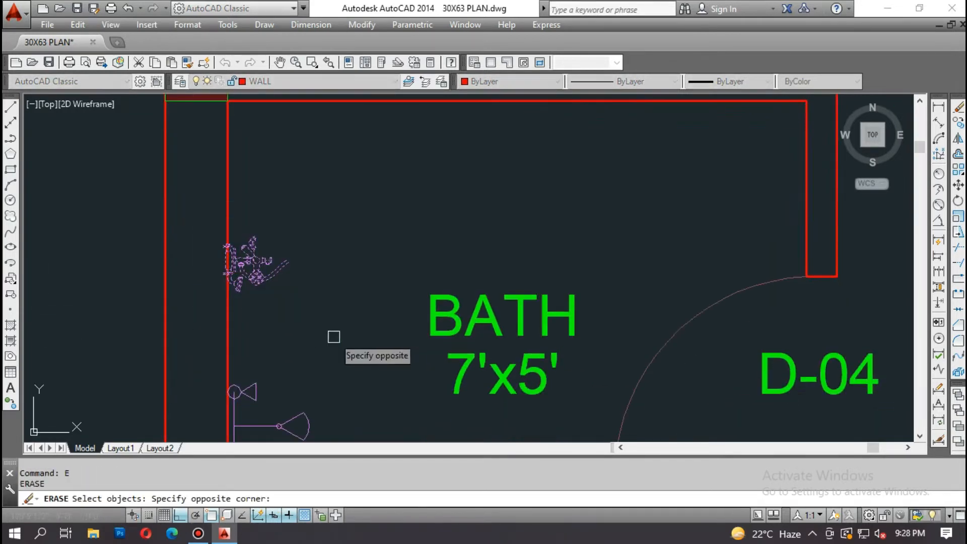
pyautogui.press('space')
pyautogui.scroll(-2, 359, 241)
pyautogui.press('Escape')
pyautogui.write('e')
pyautogui.press('space')
pyautogui.click(252, 294)
pyautogui.click(370, 389)
pyautogui.press('space')
# Step: Erase the bath door with its D-04 label and the opening's end lines
pyautogui.moveTo(429, 384); pyautogui.dragTo(391, 325, button='middle')
pyautogui.press('Escape')
pyautogui.write('e')
pyautogui.press('space')
pyautogui.click(469, 167)
pyautogui.click(715, 366)
pyautogui.press('space')
pyautogui.press('Escape')
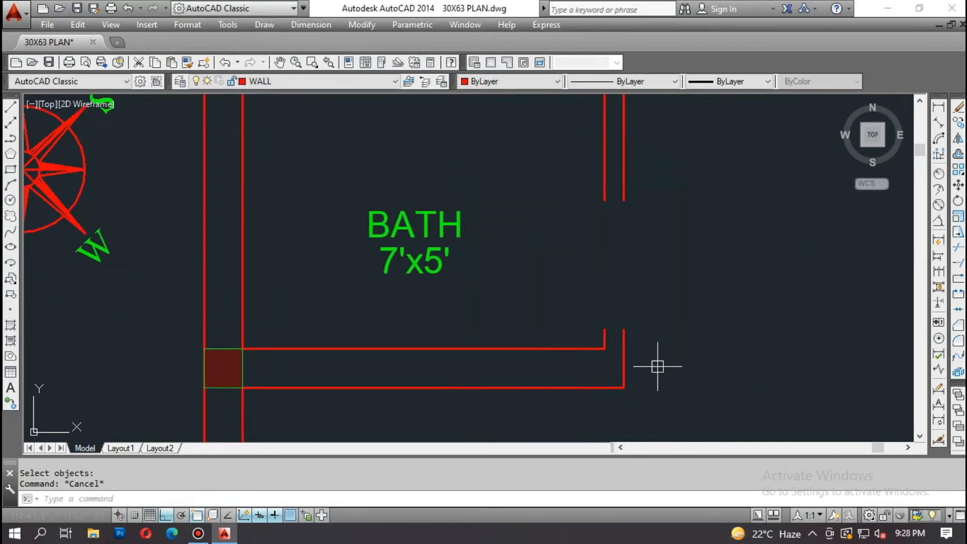
# Step: Join the outer and inner wall lines across the bath's former door opening
pyautogui.write('j')
pyautogui.click(667, 376)
pyautogui.click(614, 128)
pyautogui.press('space')
pyautogui.press('space')
pyautogui.click(615, 172)
pyautogui.click(584, 276)
pyautogui.press('Escape')
pyautogui.press('space')
pyautogui.click(617, 172)
pyautogui.click(576, 334)
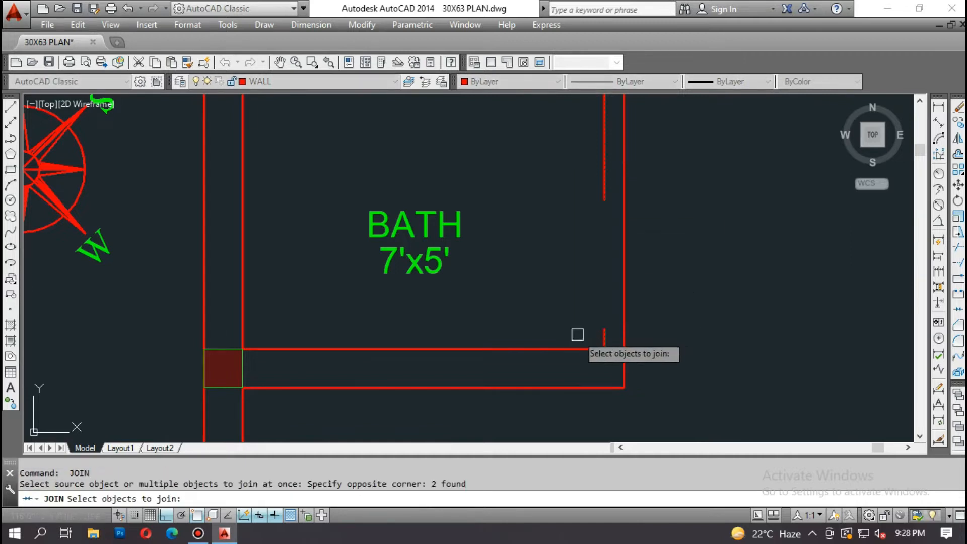
pyautogui.press('space')
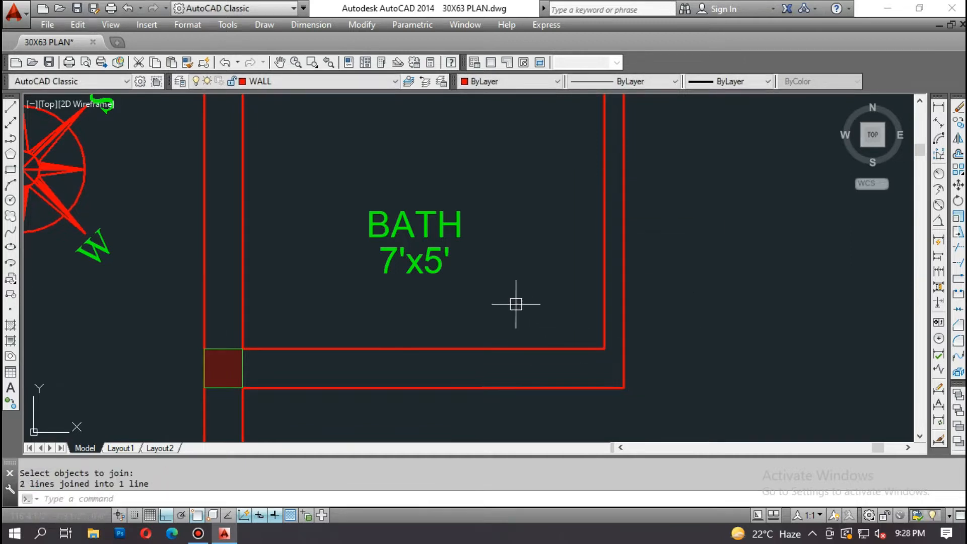
# Step: Erase the two columns at the upper-left and lower-left corners of the bath
pyautogui.scroll(-3, 524, 302)
pyautogui.write('e')
pyautogui.click(309, 156)
pyautogui.click(378, 252)
pyautogui.click(292, 350)
pyautogui.click(386, 409)
pyautogui.press('space')
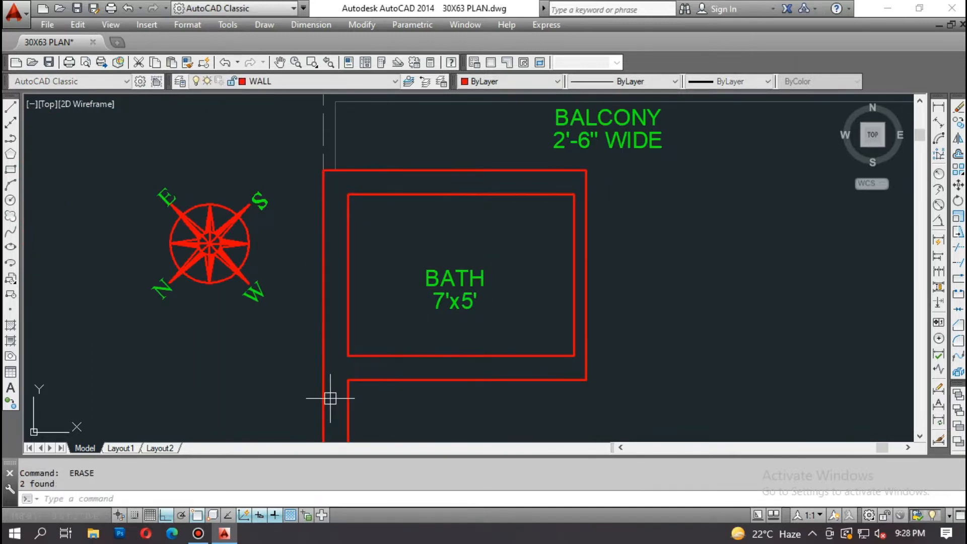
# Step: Extend the bath's lower outer wall line to the outer face of the plan's left wall
pyautogui.press('Escape')
pyautogui.scroll(4, 332, 396)
pyautogui.write('ex')
pyautogui.press('space')
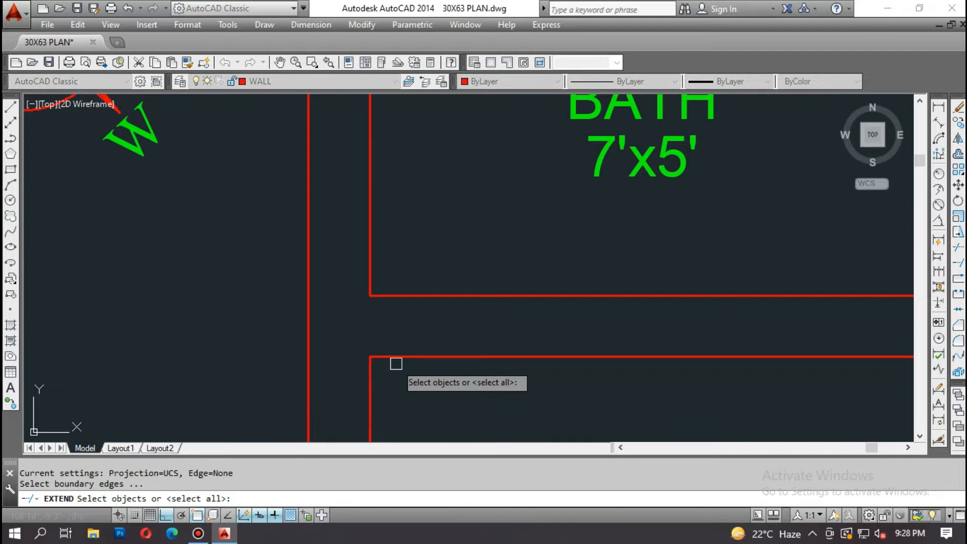
pyautogui.press('space')
pyautogui.press('Escape')
pyautogui.press('space')
pyautogui.press('space')
pyautogui.scroll(-3, 395, 355)
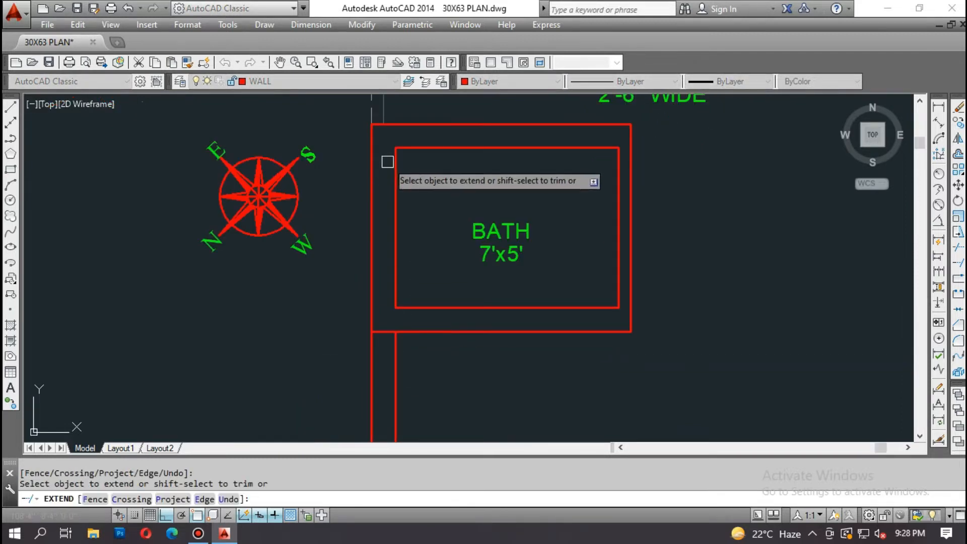
pyautogui.press('Escape')
# Step: Move the BATH 7'x5' label to the middle of the enclosed room
pyautogui.write('m')
pyautogui.press('space')
pyautogui.click(537, 285)
pyautogui.click(479, 207)
pyautogui.press('space')
pyautogui.click(560, 256)
pyautogui.click(557, 233)
pyautogui.press('Escape')
# Step: Change the room label from BATH to O.H.W.T in the copied plan
pyautogui.scroll(-5, 552, 249)
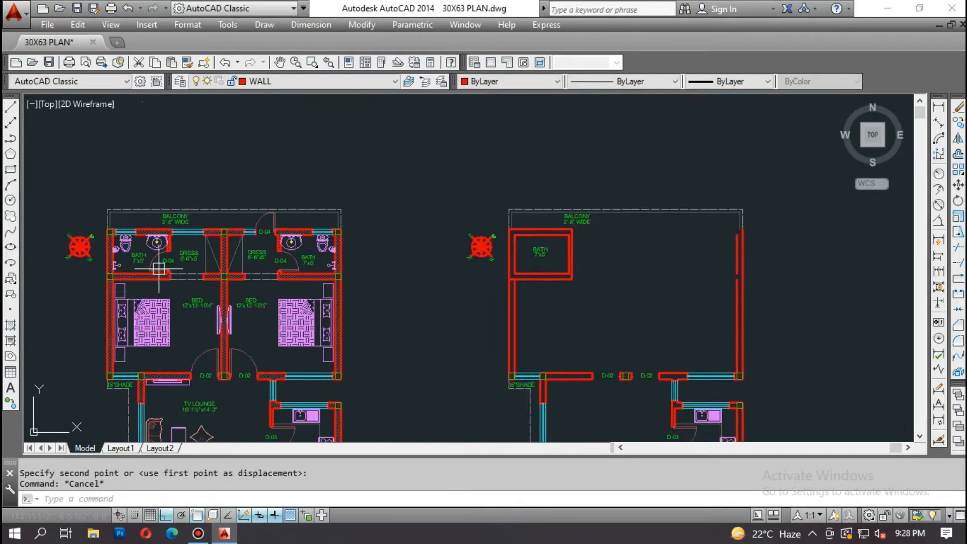
pyautogui.scroll(4, 119, 249)
pyautogui.moveTo(686, 255); pyautogui.dragTo(305, 294, button='middle')
pyautogui.moveTo(818, 286); pyautogui.dragTo(590, 288, button='middle')
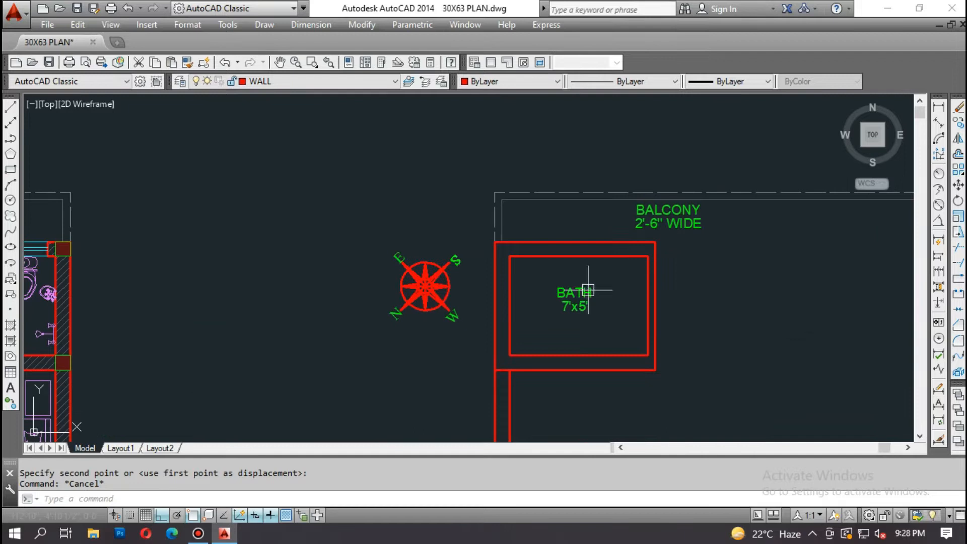
pyautogui.scroll(2, 619, 359)
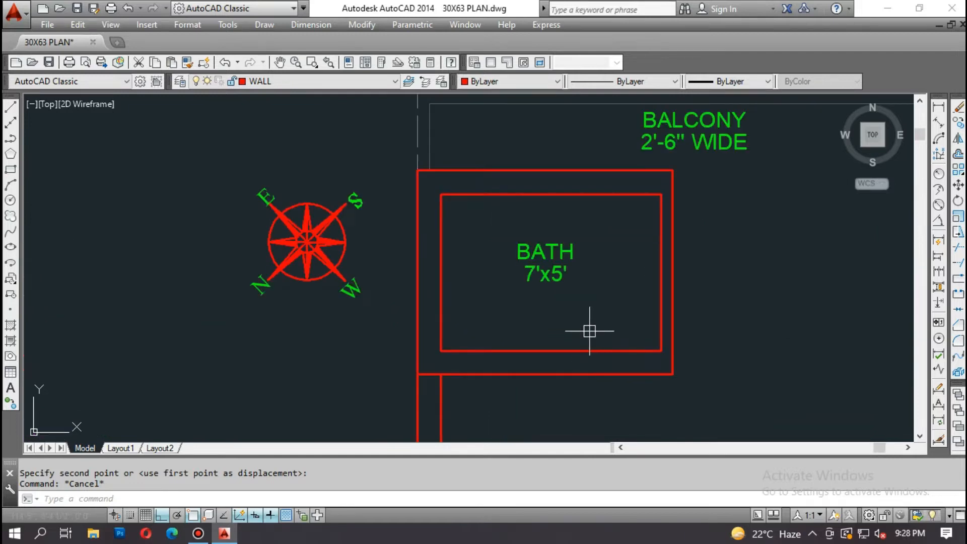
pyautogui.press('Return')
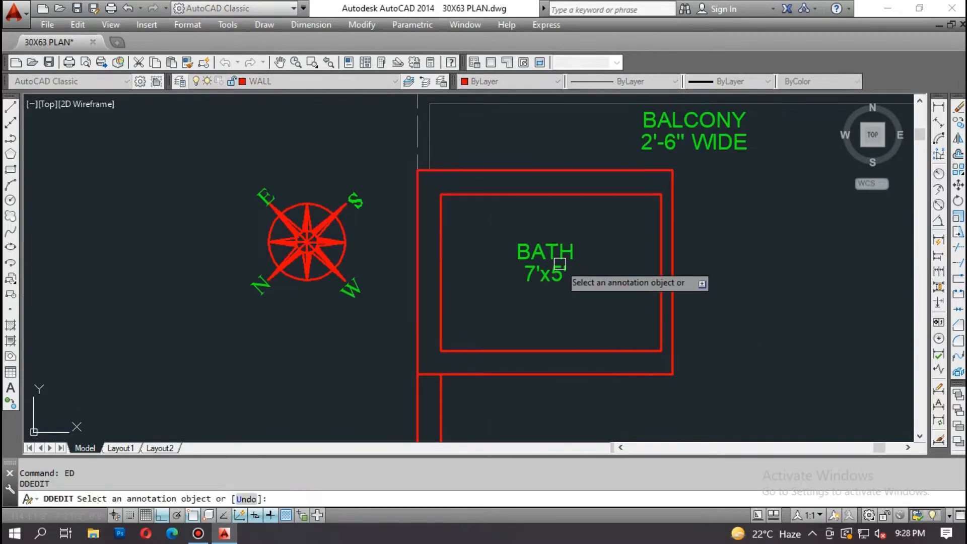
pyautogui.click(545, 253)
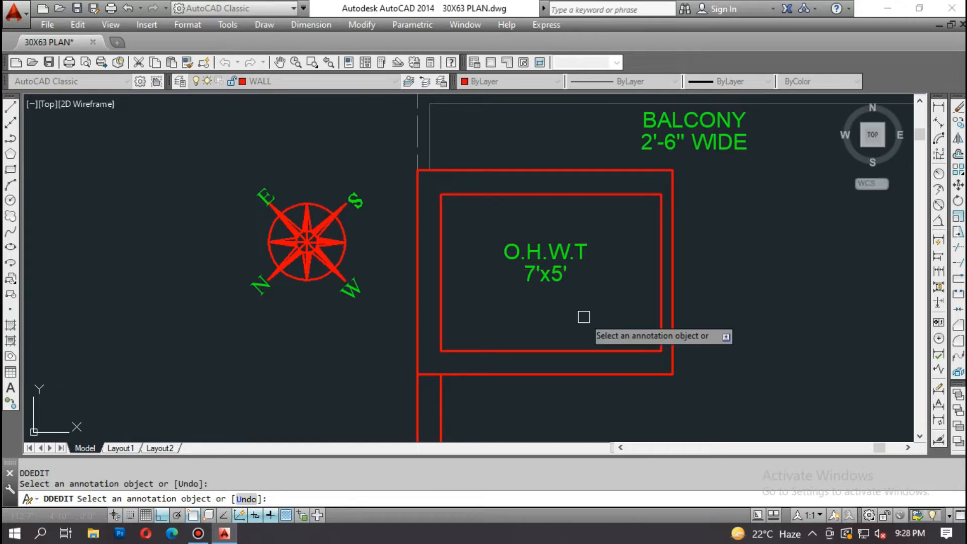
pyautogui.scroll(1, 582, 345)
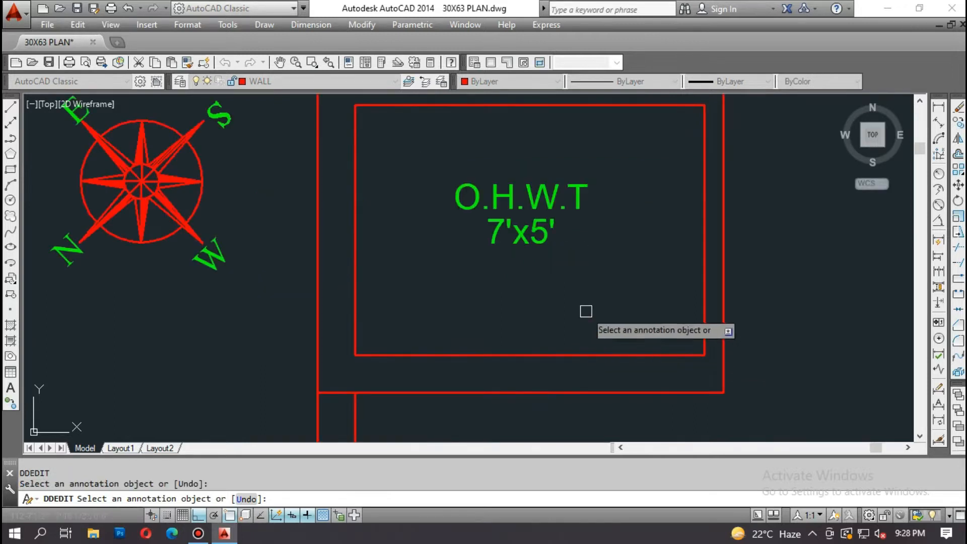
pyautogui.moveTo(587, 300); pyautogui.dragTo(577, 328, button='middle')
pyautogui.press('Escape')
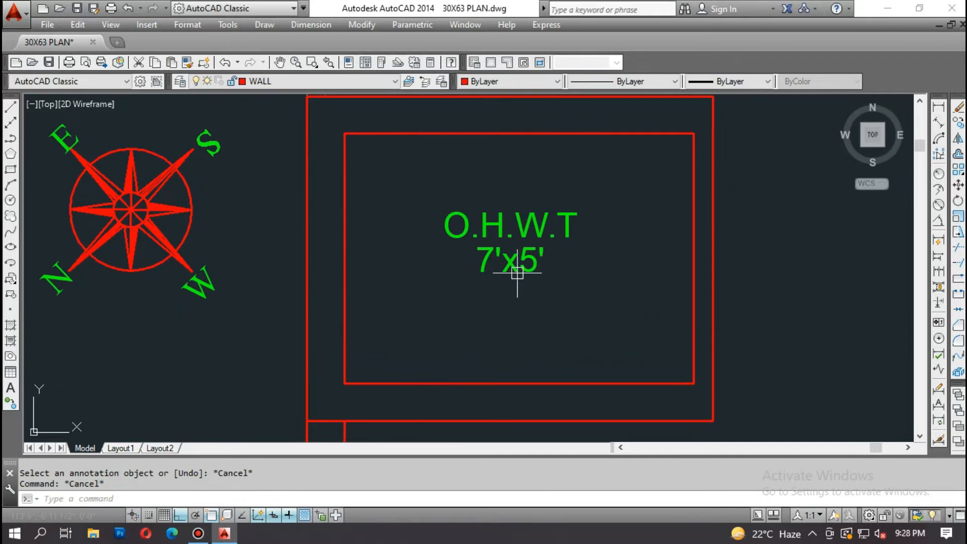
# Step: Start a hatch and pick the band between the inner and outer walls around the O.H.W.T room
pyautogui.write('H')
pyautogui.press('Return')
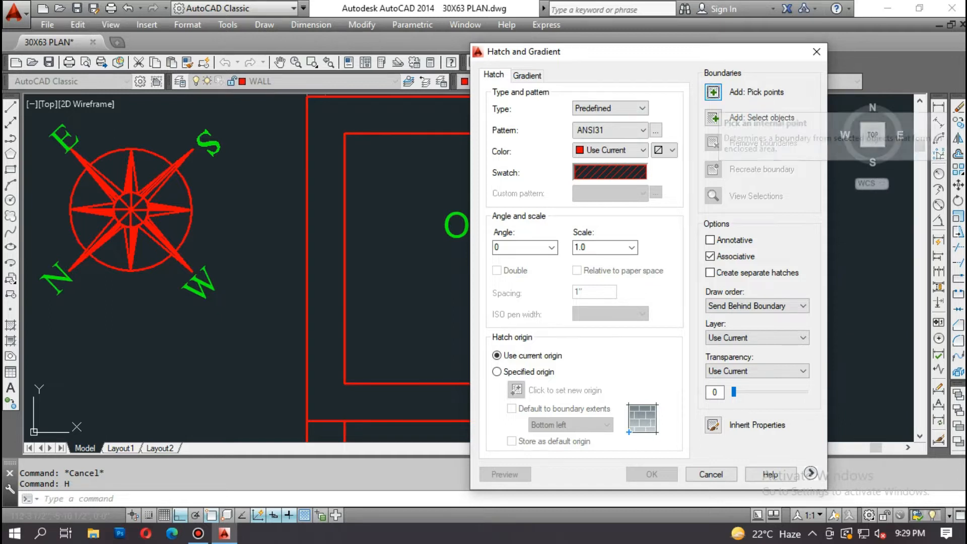
pyautogui.click(713, 92)
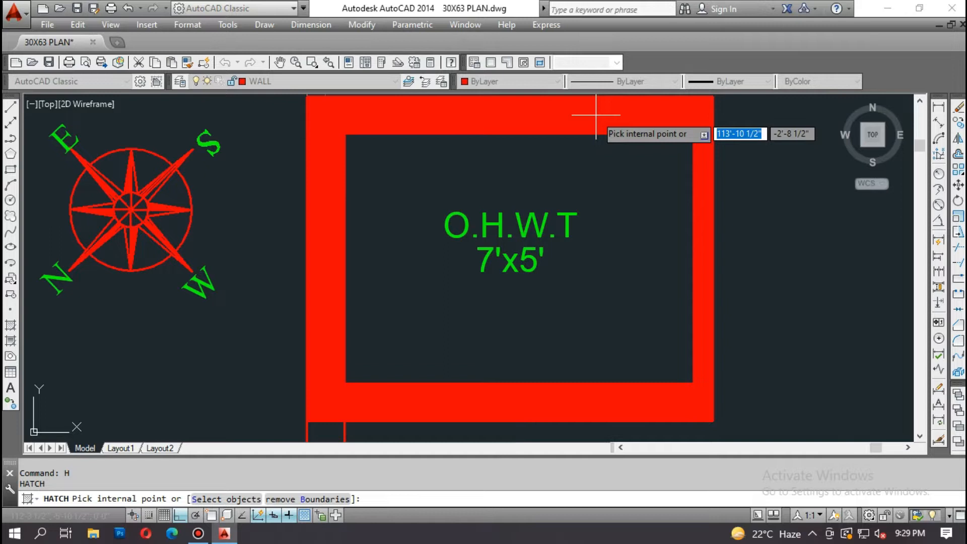
pyautogui.click(595, 115)
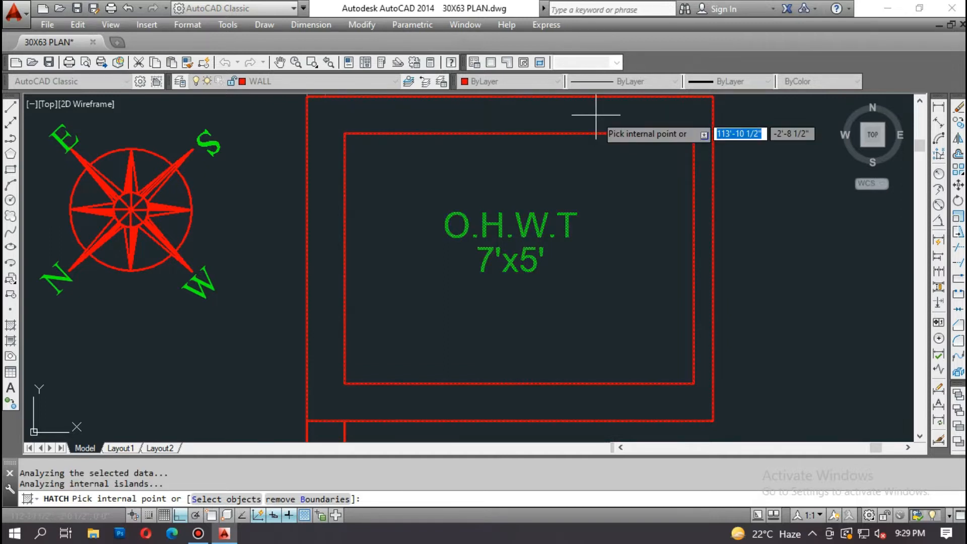
pyautogui.press('Return')
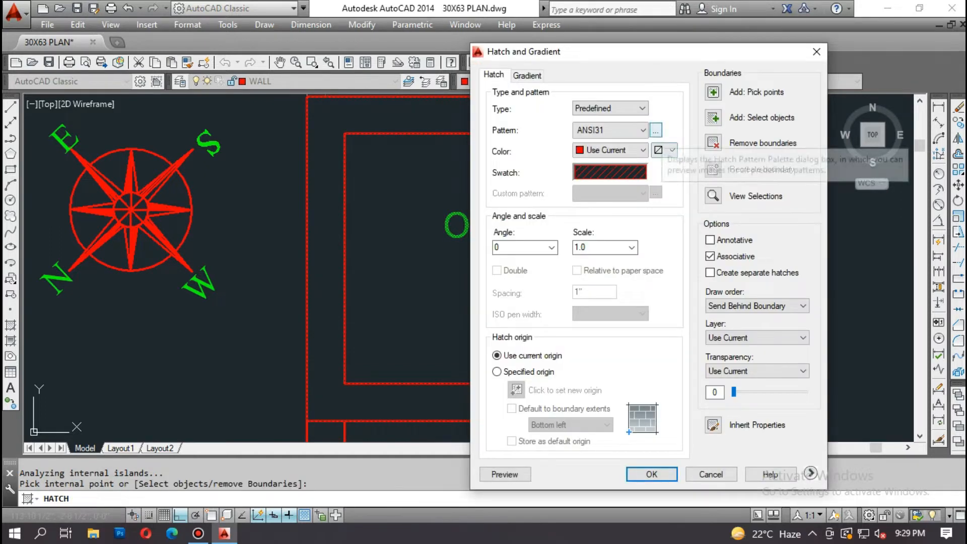
# Step: Choose the predefined AR-CONC pattern for the hatch
pyautogui.click(656, 130)
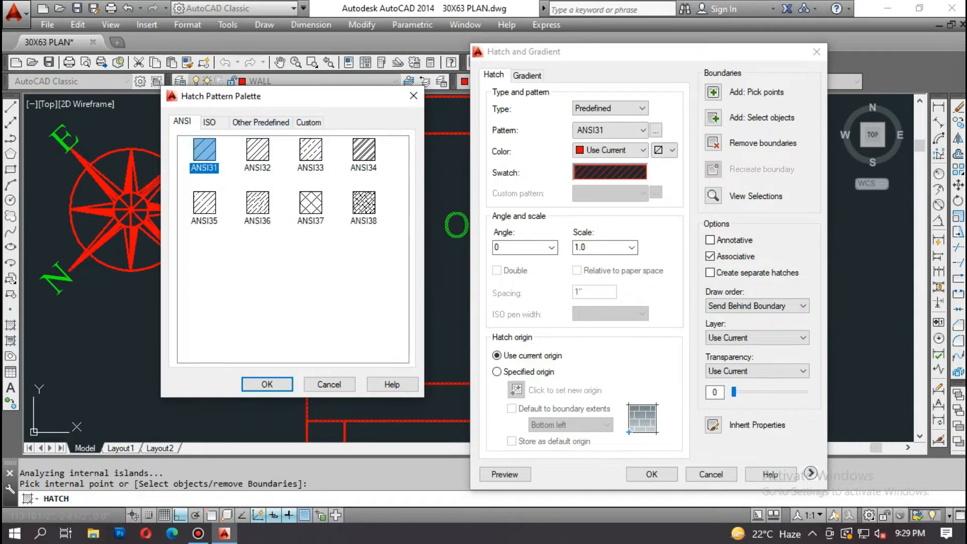
pyautogui.press('Return')
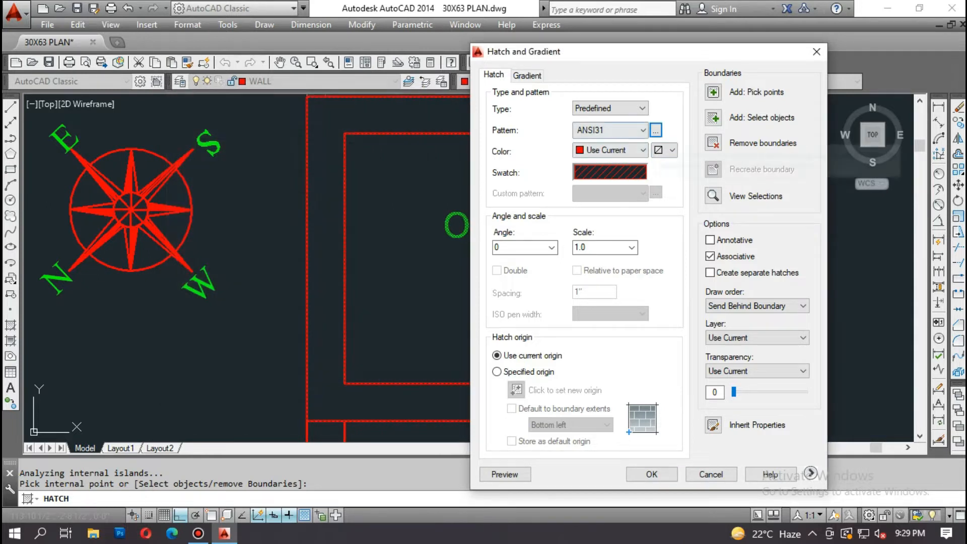
pyautogui.press('Return')
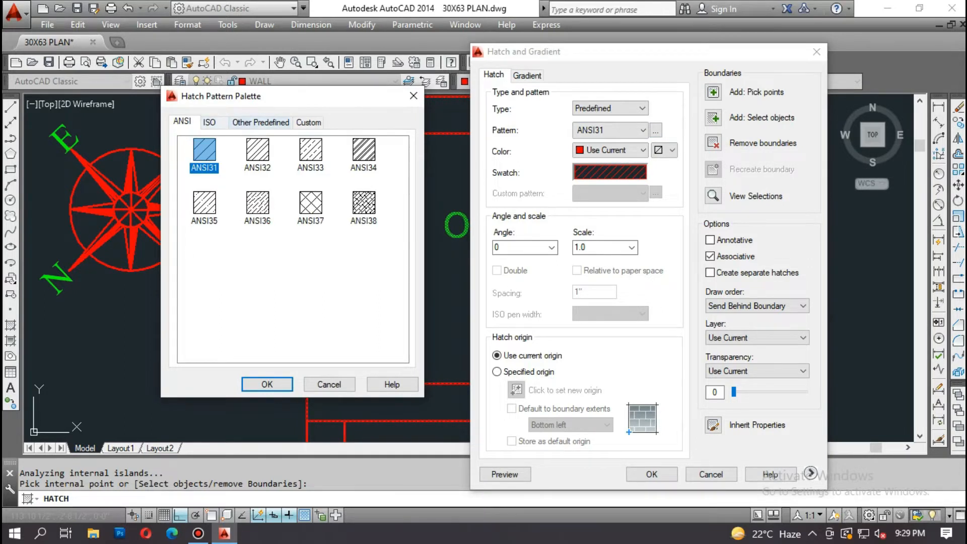
pyautogui.click(260, 122)
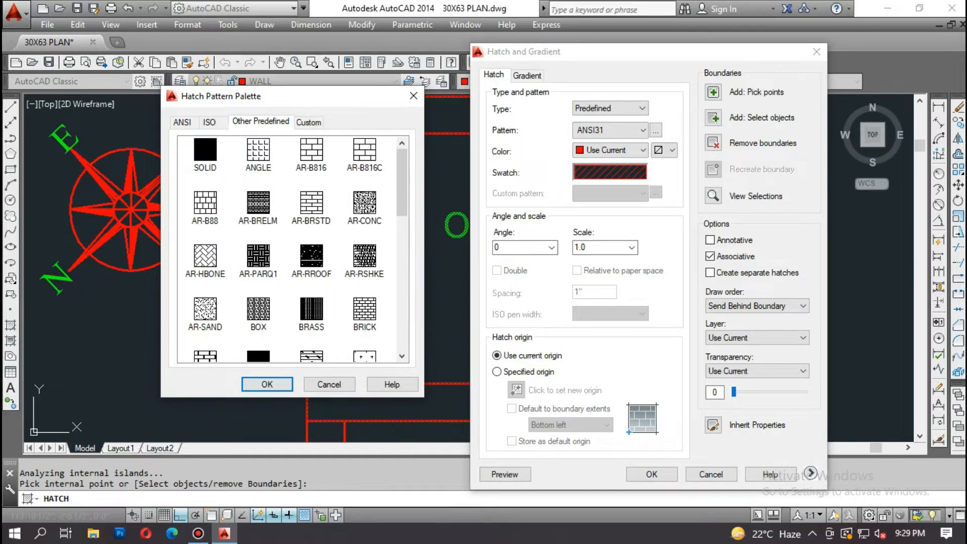
pyautogui.doubleClick(364, 205)
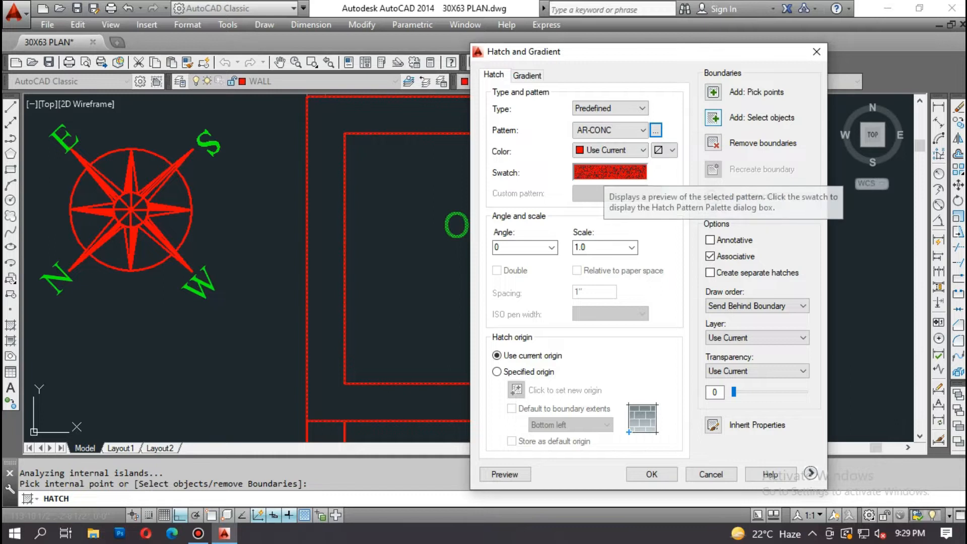
# Step: Pick the O.H.W.T wall band as the hatch area, preview the AR-CONC fill and apply it
pyautogui.click(713, 92)
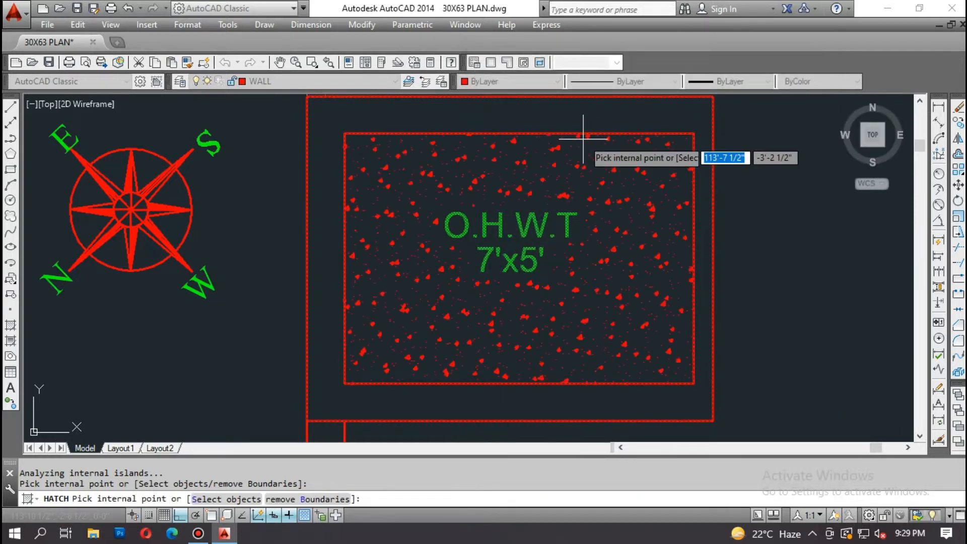
pyautogui.click(590, 123)
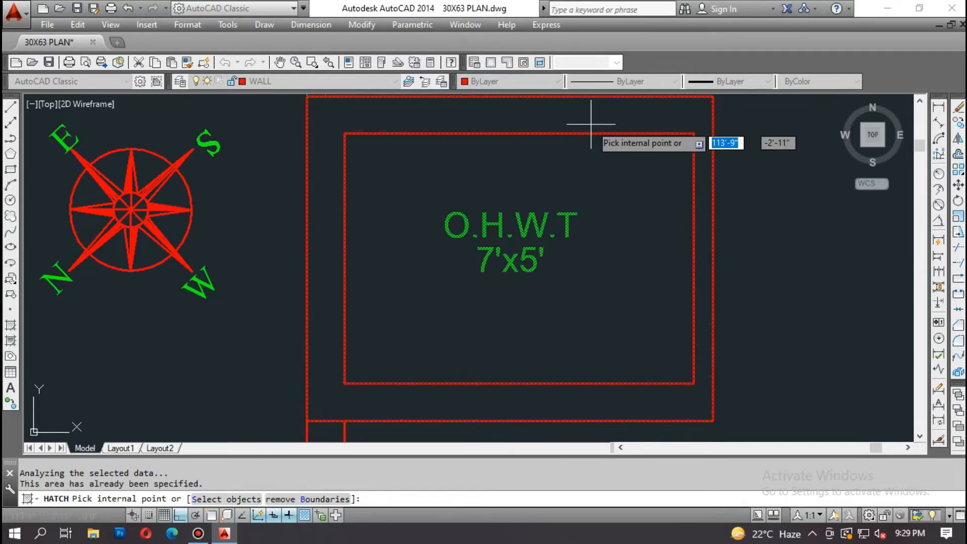
pyautogui.press('Return')
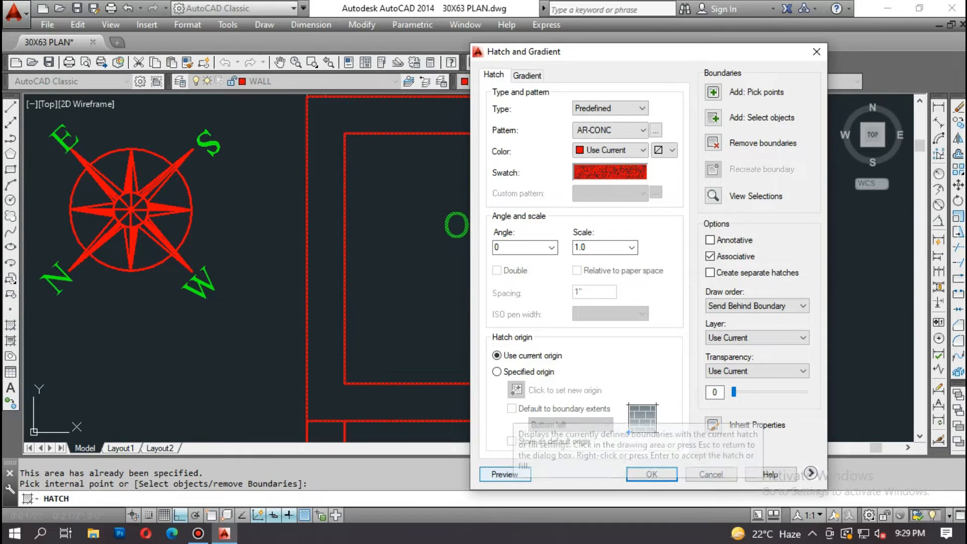
pyautogui.click(504, 474)
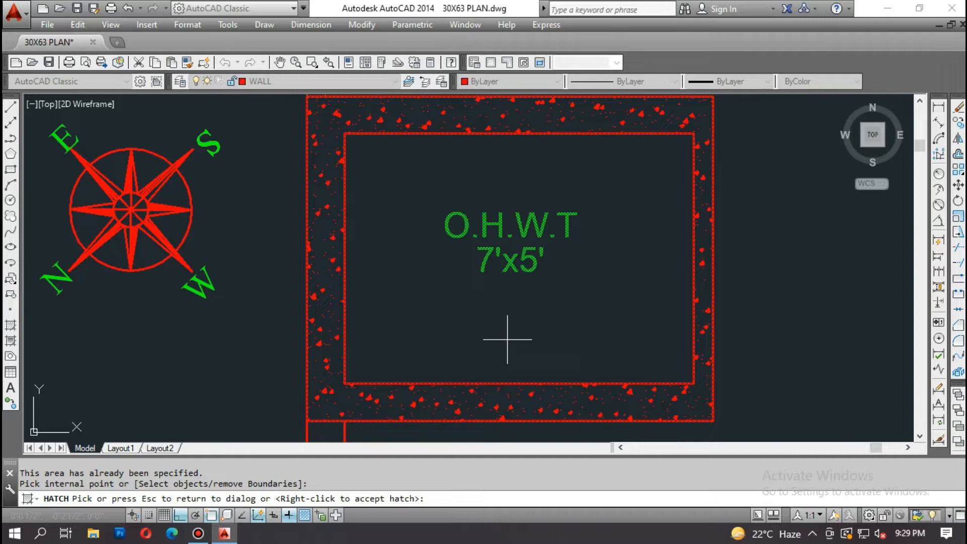
pyautogui.press('Escape')
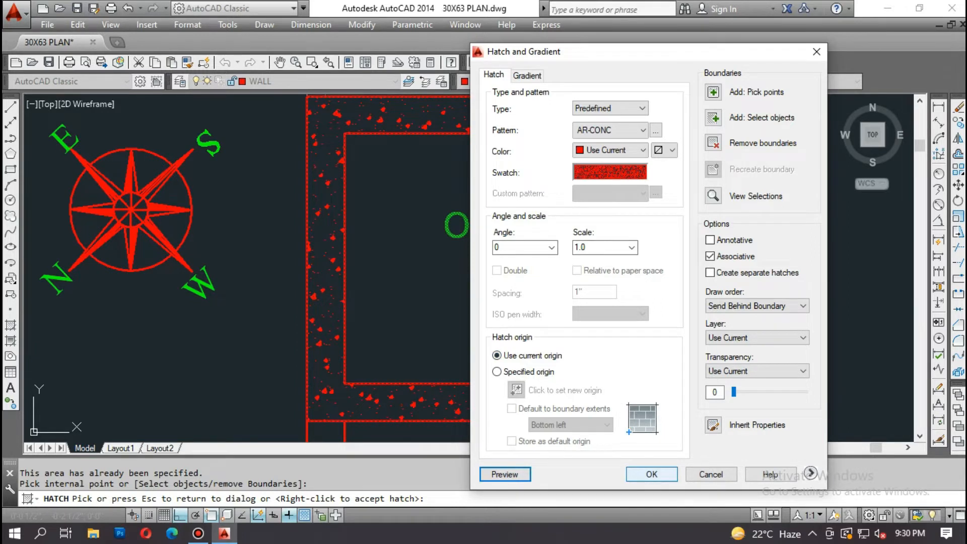
pyautogui.click(652, 474)
pyautogui.scroll(-4, 483, 245)
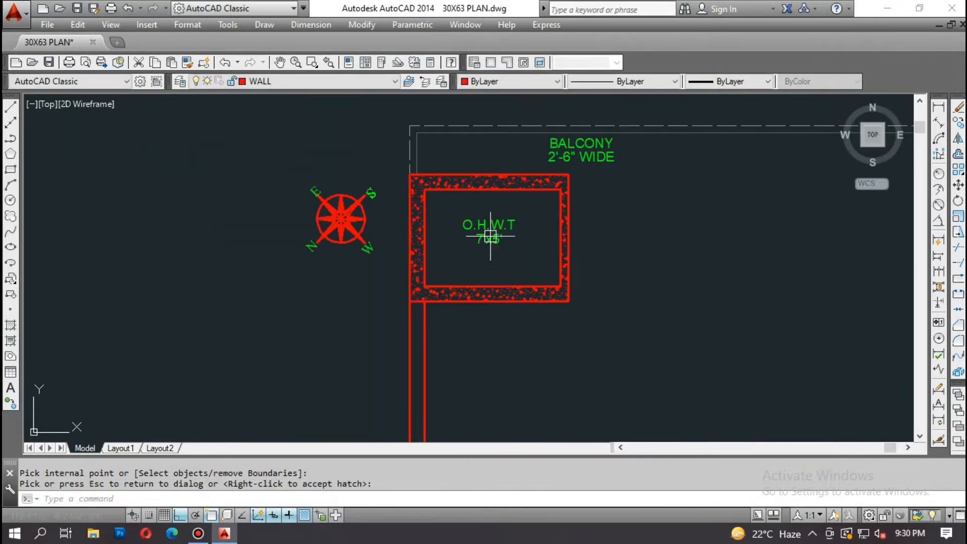
# Step: Create a new layer named HATCH
pyautogui.press('Escape')
pyautogui.press('Escape')
pyautogui.scroll(4, 441, 183)
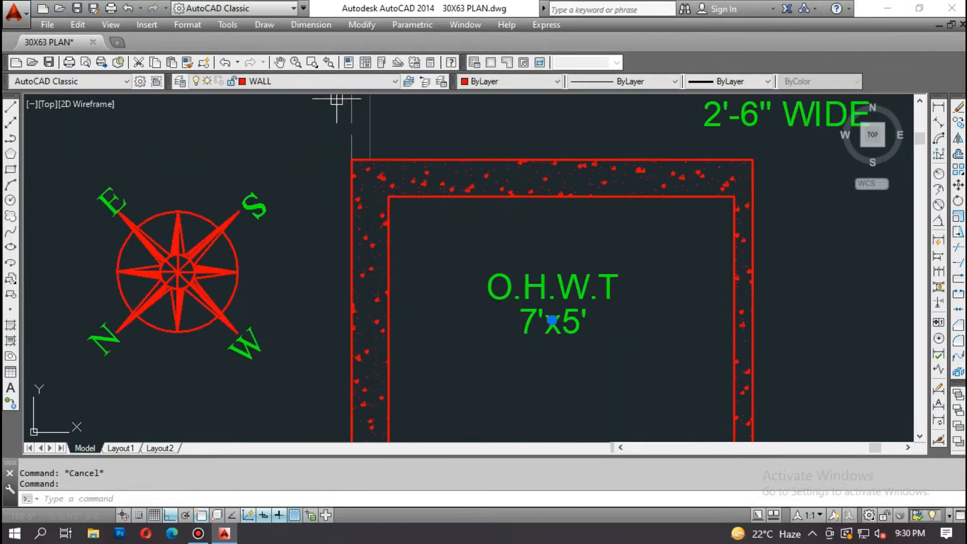
pyautogui.click(312, 81)
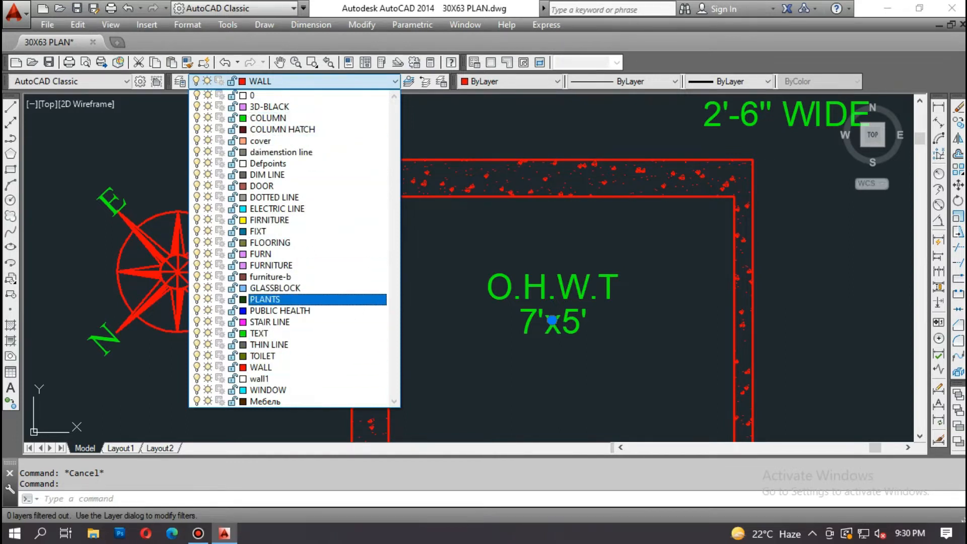
pyautogui.press('Escape')
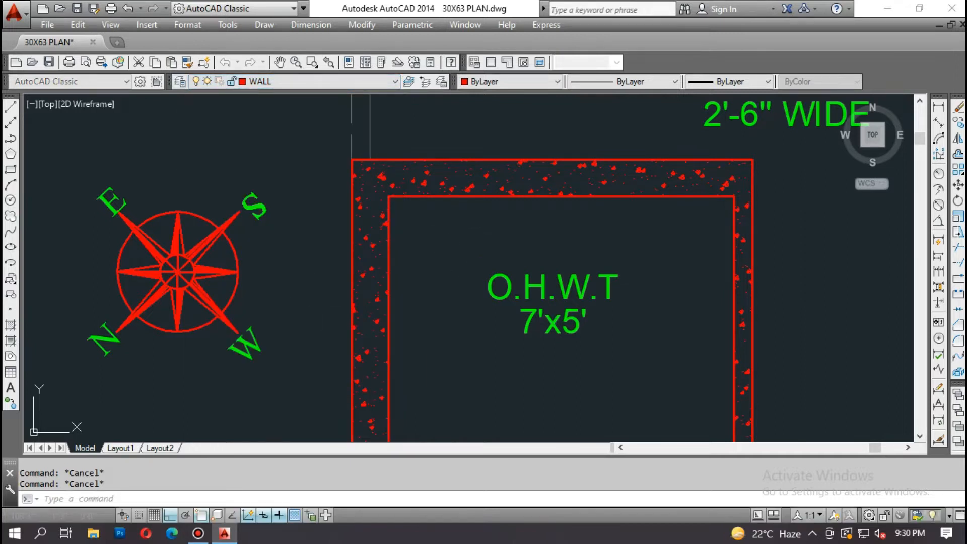
pyautogui.click(180, 81)
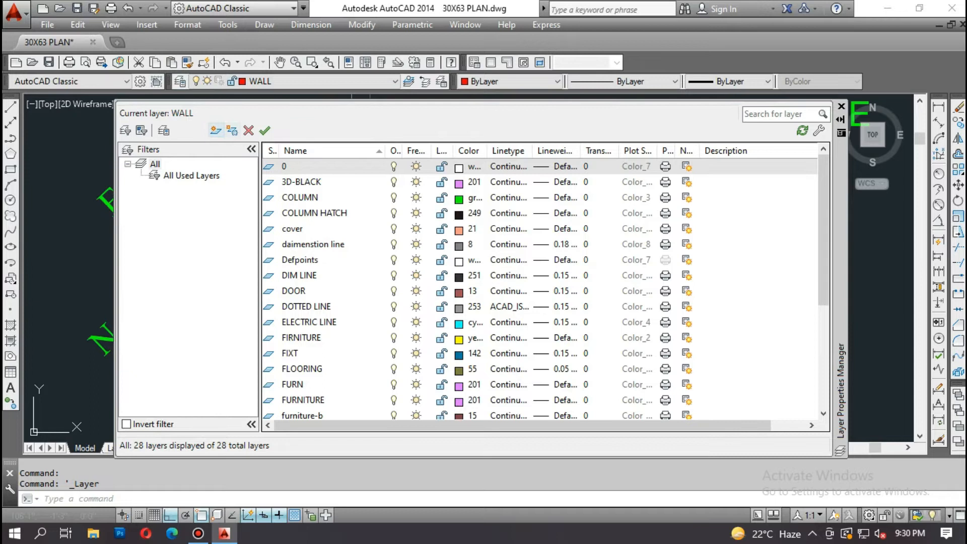
pyautogui.click(216, 130)
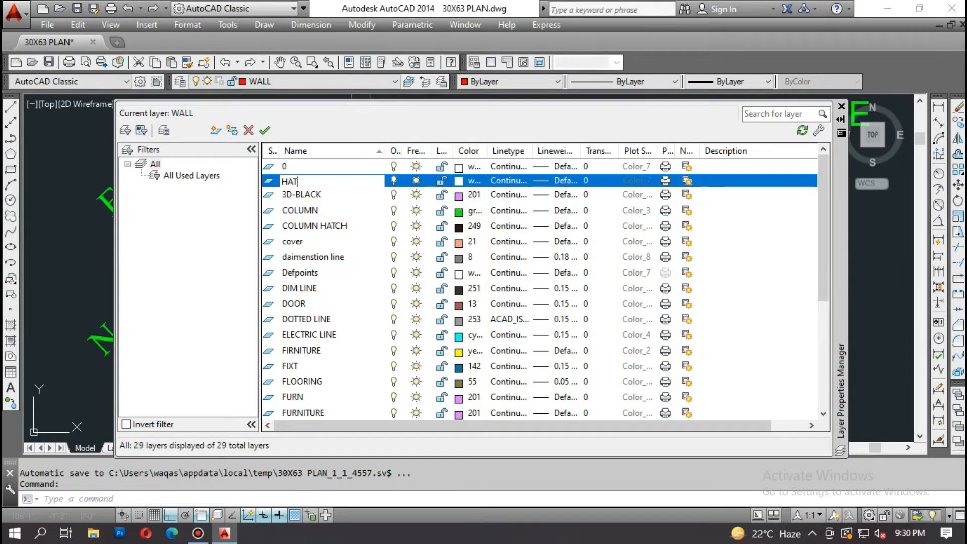
pyautogui.press('Return')
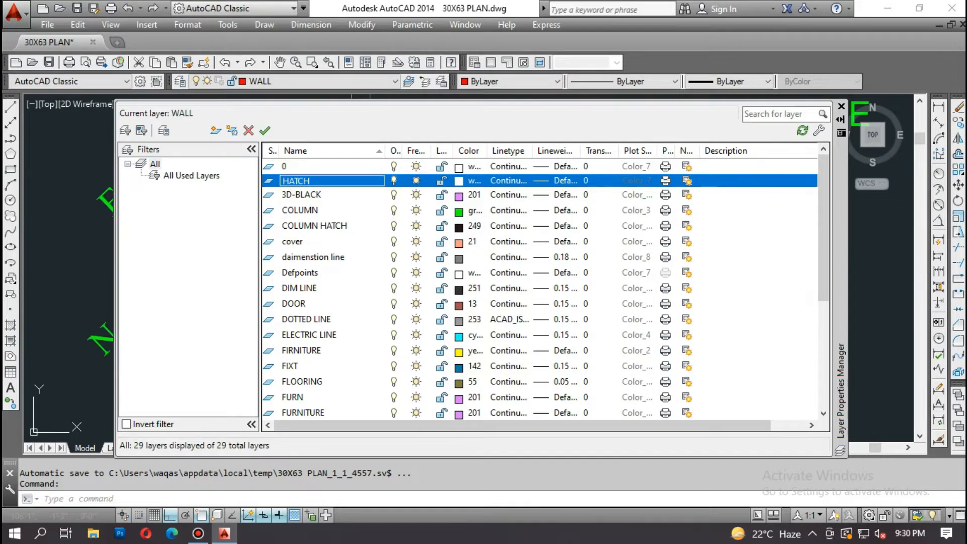
# Step: Set the HATCH layer's color to 8 and its lineweight to 0.13 mm
pyautogui.click(459, 181)
pyautogui.click(465, 299)
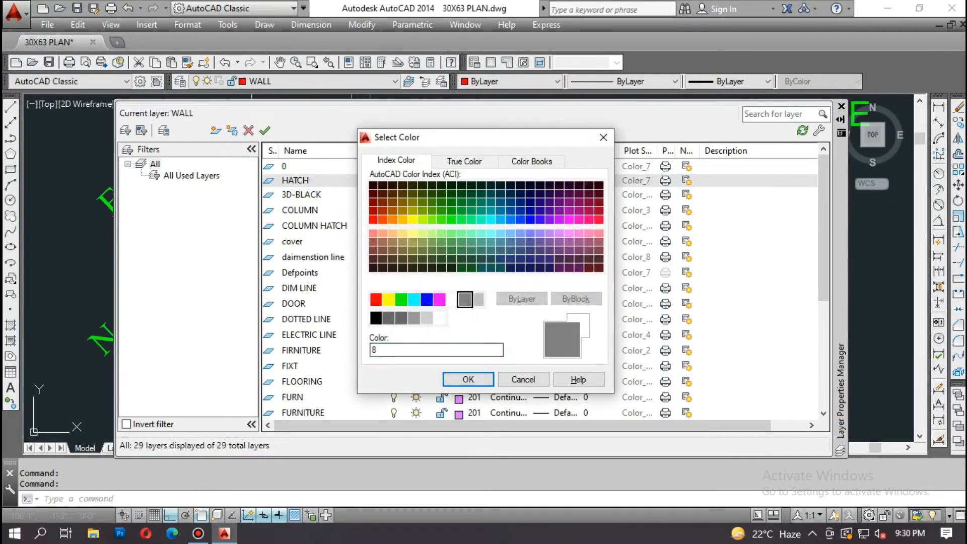
pyautogui.press('Return')
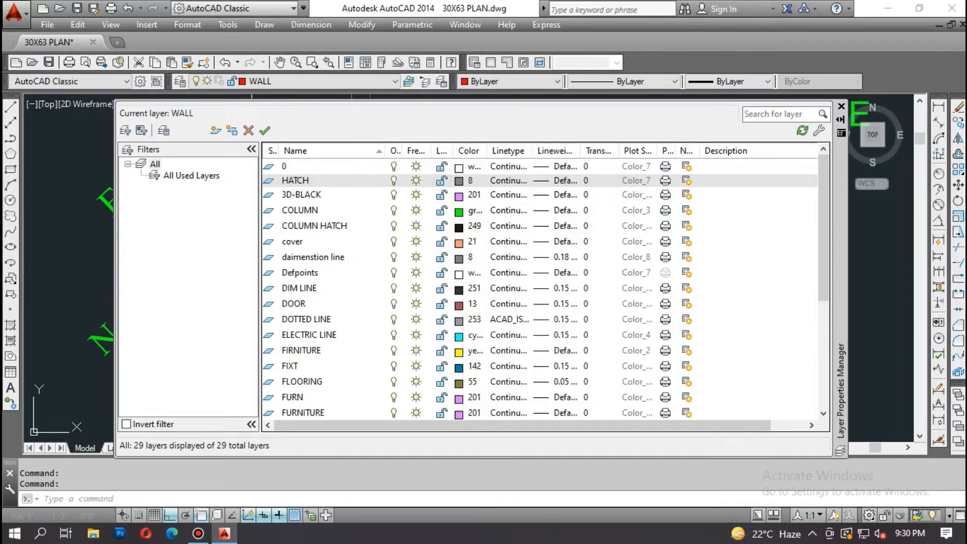
pyautogui.click(555, 180)
pyautogui.click(475, 230)
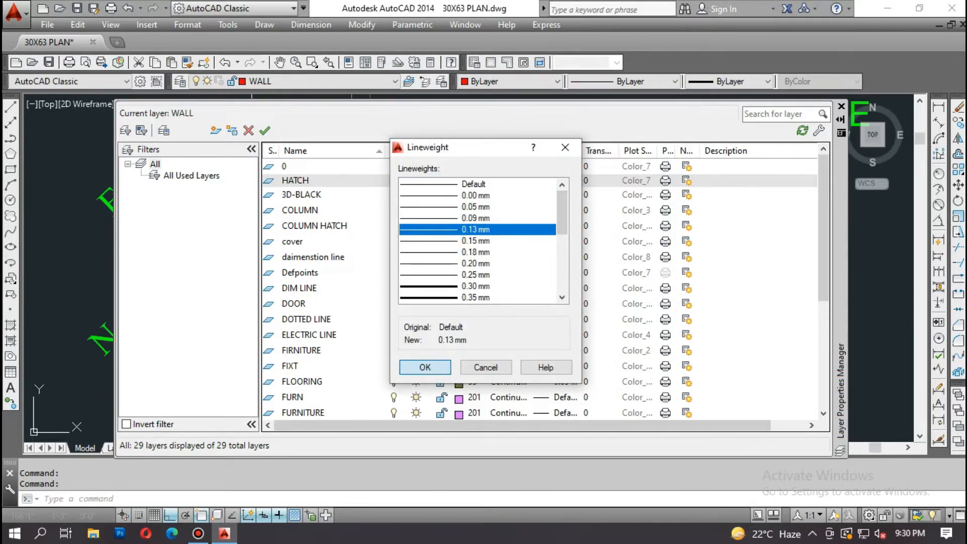
pyautogui.press('Return')
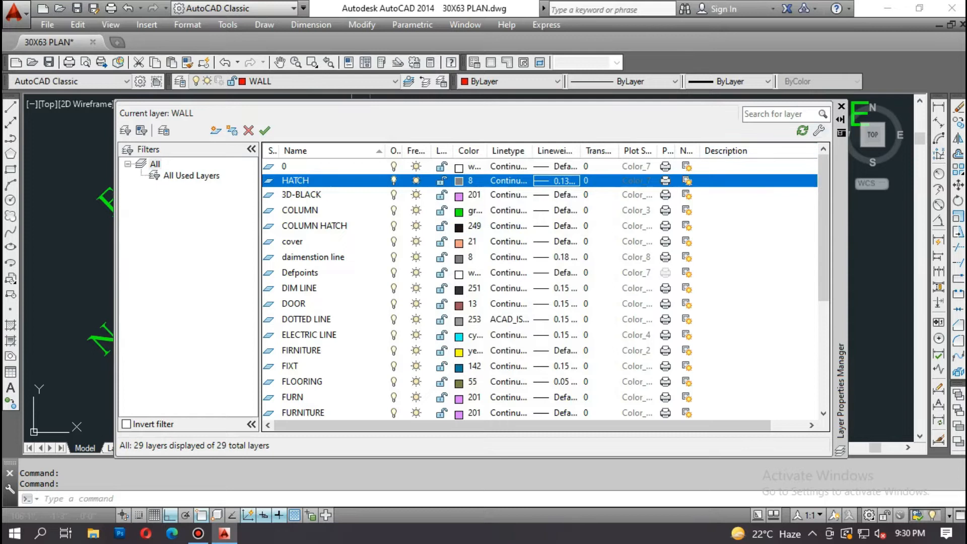
pyautogui.press('Escape')
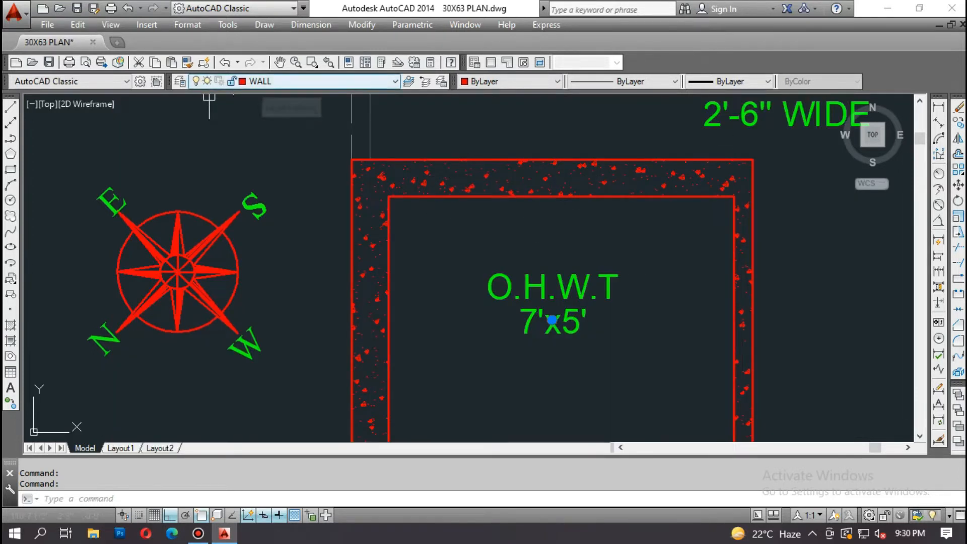
# Step: Move the concrete hatch around the O.H.W.T room onto the HATCH layer
pyautogui.click(259, 83)
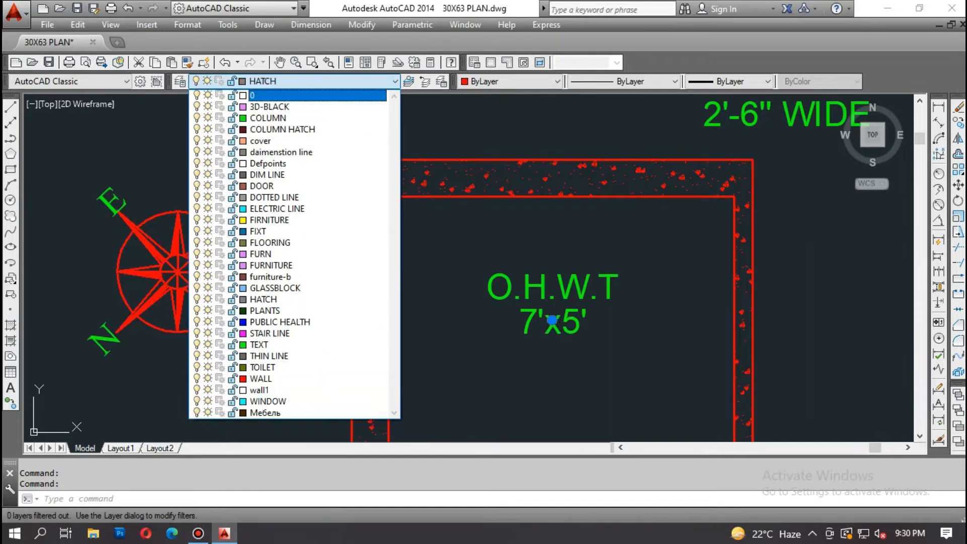
pyautogui.click(276, 299)
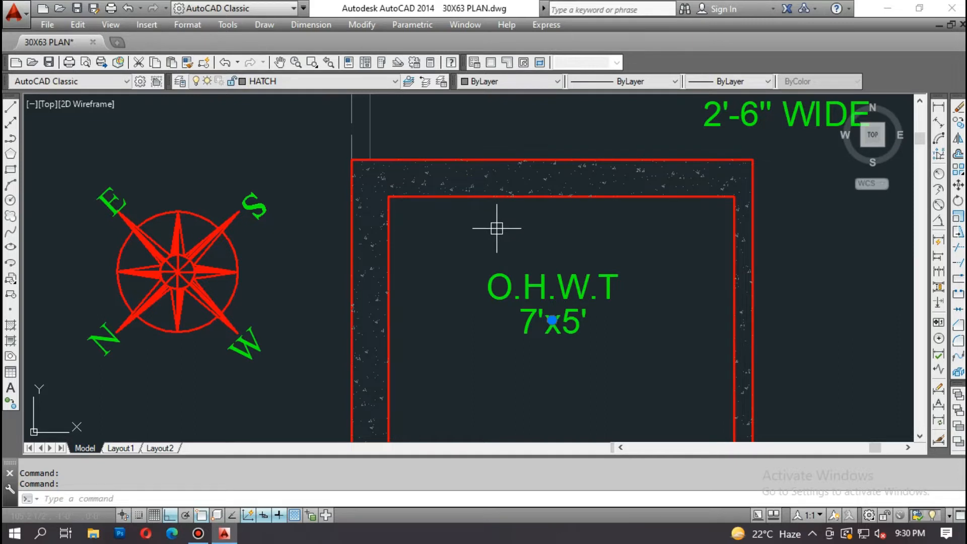
pyautogui.moveTo(516, 321); pyautogui.dragTo(504, 243, button='middle')
pyautogui.moveTo(514, 282); pyautogui.dragTo(511, 320, button='middle')
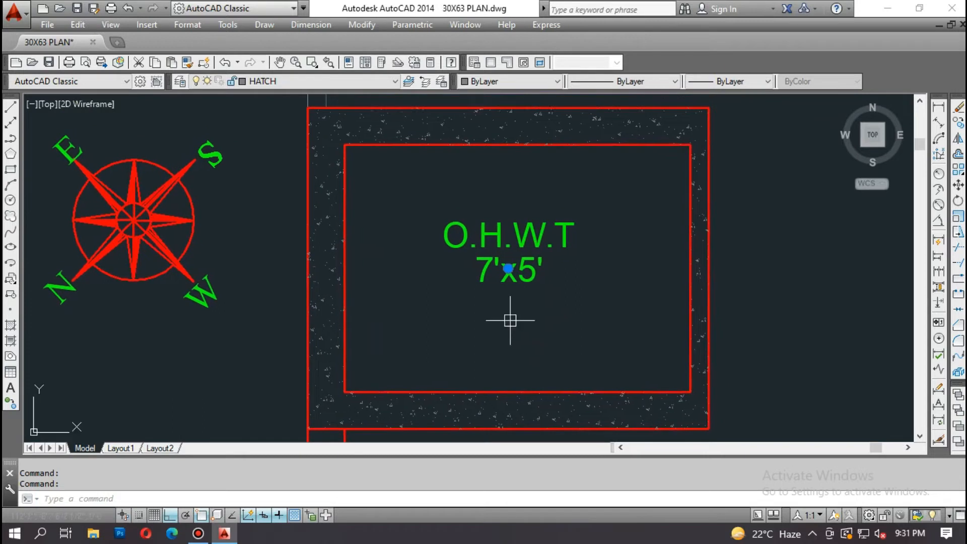
pyautogui.press('Escape')
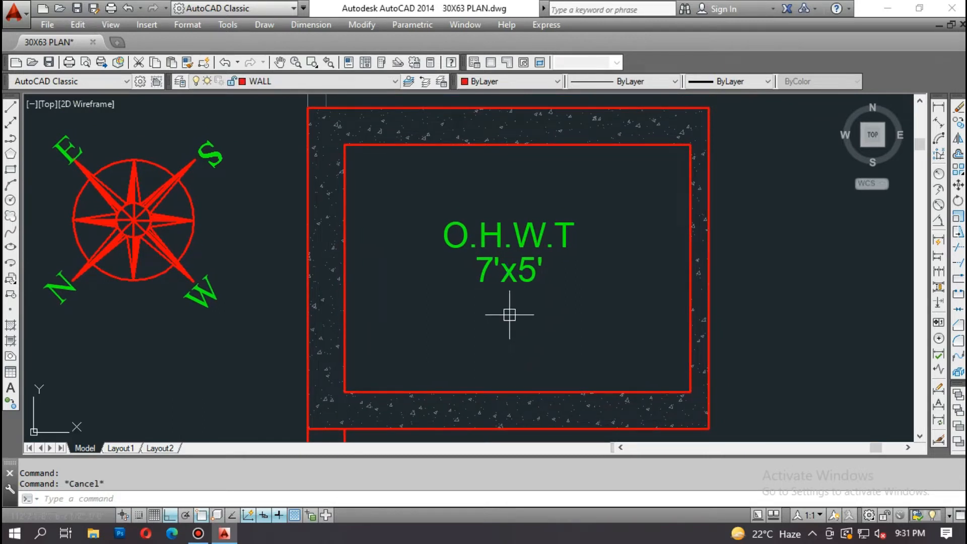
# Step: Match the balcony's dashed outer outline to the thin continuous inner line on all its sides in the stripped plan
pyautogui.scroll(-5, 537, 271)
pyautogui.scroll(-5, 536, 272)
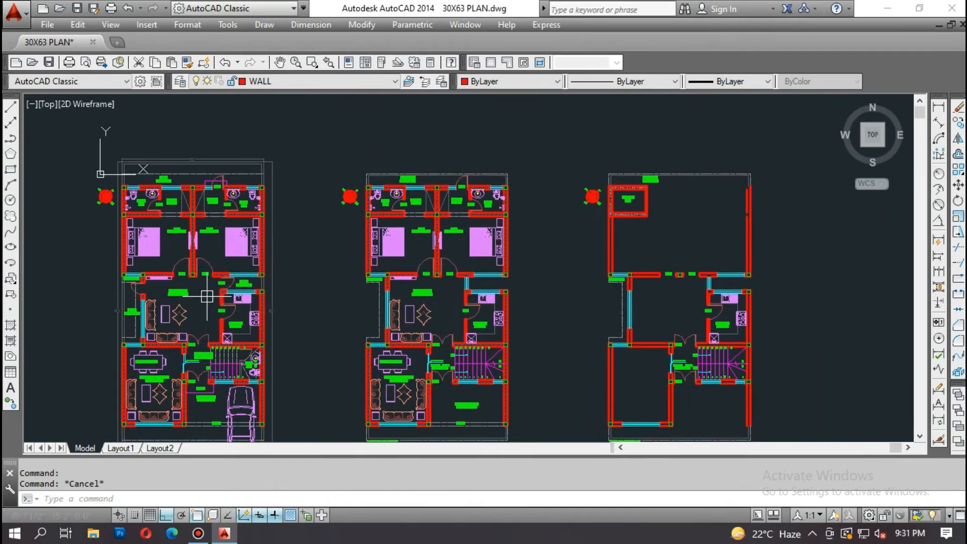
pyautogui.moveTo(378, 281); pyautogui.dragTo(360, 265, button='middle')
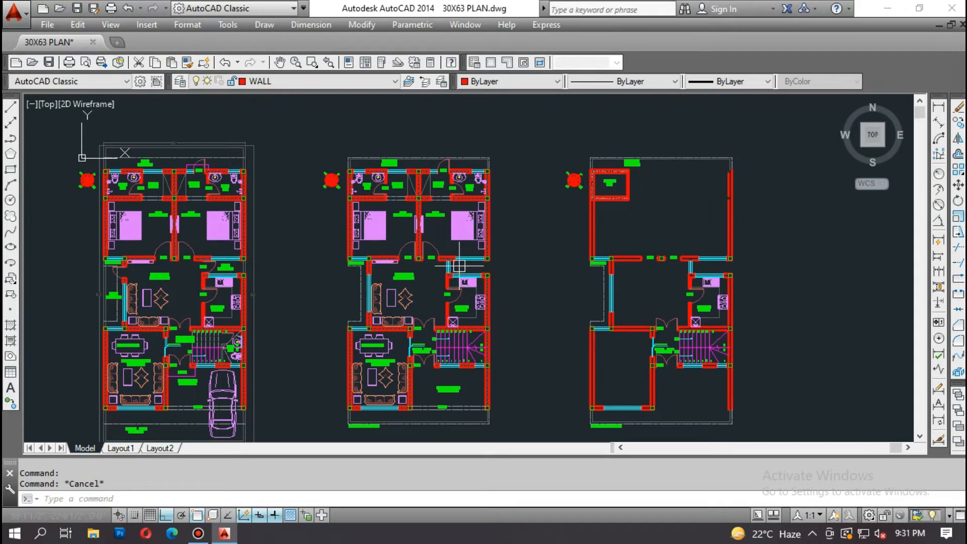
pyautogui.scroll(4, 559, 191)
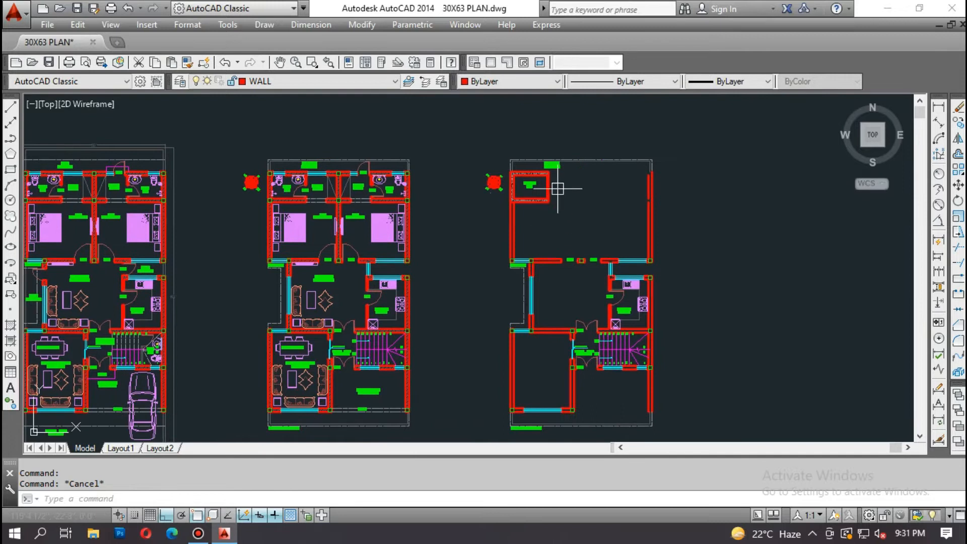
pyautogui.moveTo(574, 210); pyautogui.dragTo(505, 251, button='middle')
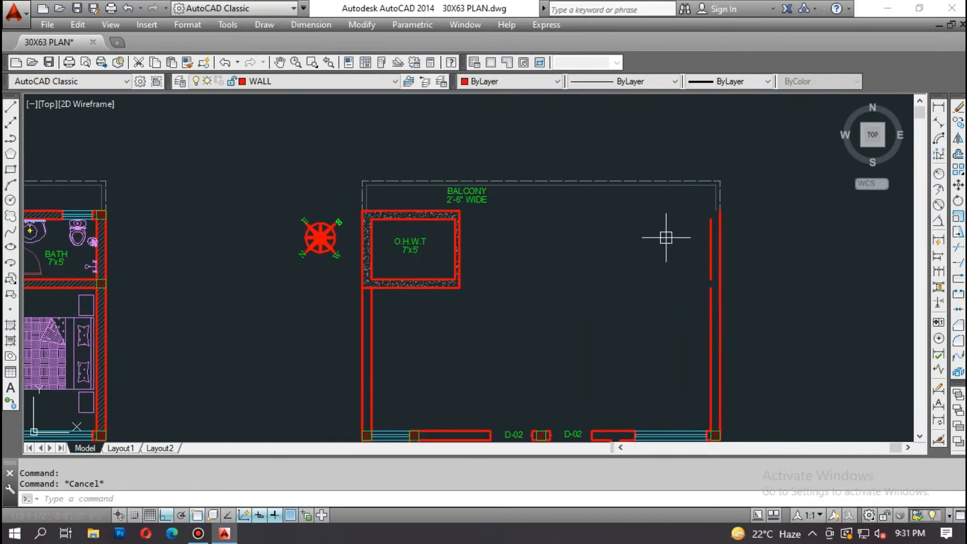
pyautogui.scroll(7, 715, 188)
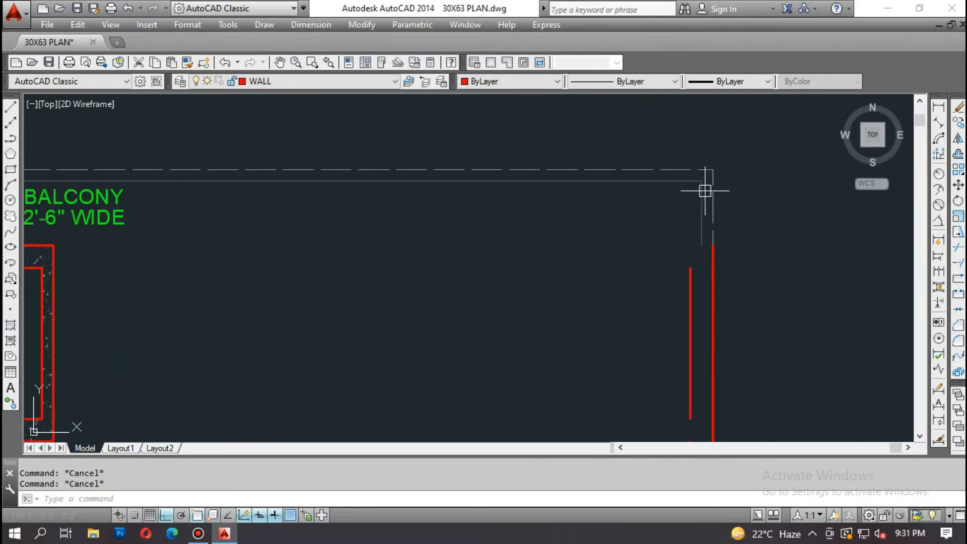
pyautogui.write('ma')
pyautogui.press('Return')
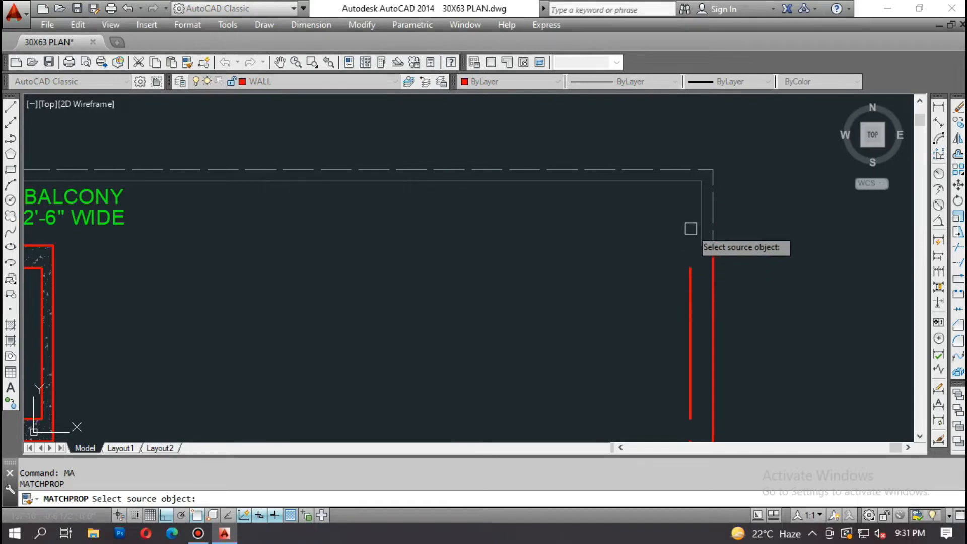
pyautogui.click(700, 207)
pyautogui.scroll(2, 710, 157)
pyautogui.click(744, 156)
pyautogui.click(637, 207)
pyautogui.scroll(-5, 509, 218)
pyautogui.scroll(6, 399, 177)
pyautogui.click(398, 147)
pyautogui.click(292, 233)
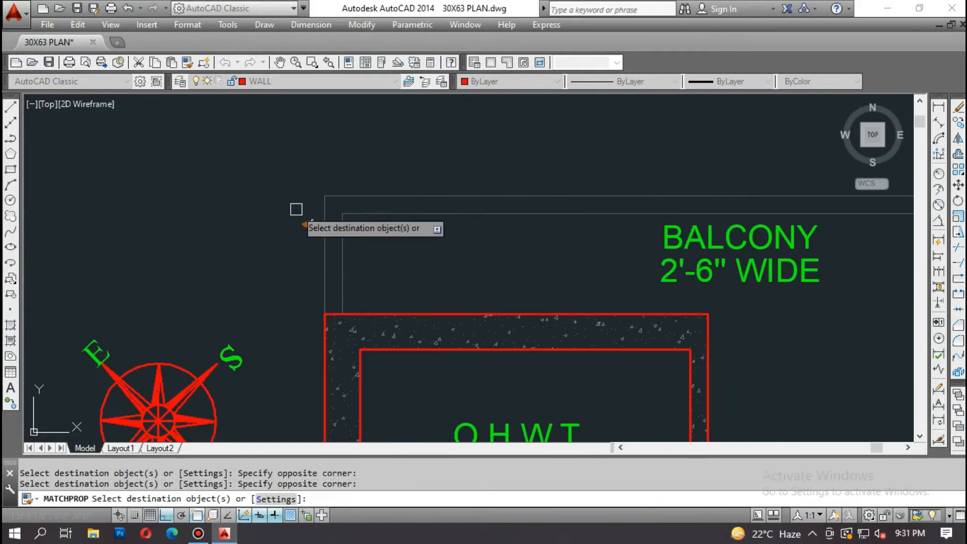
pyautogui.scroll(-5, 296, 209)
pyautogui.press('Escape')
# Step: Erase the broken inner line of the outer wall opposite the O.H.W.T room
pyautogui.write('e')
pyautogui.press('Return')
pyautogui.click(712, 199)
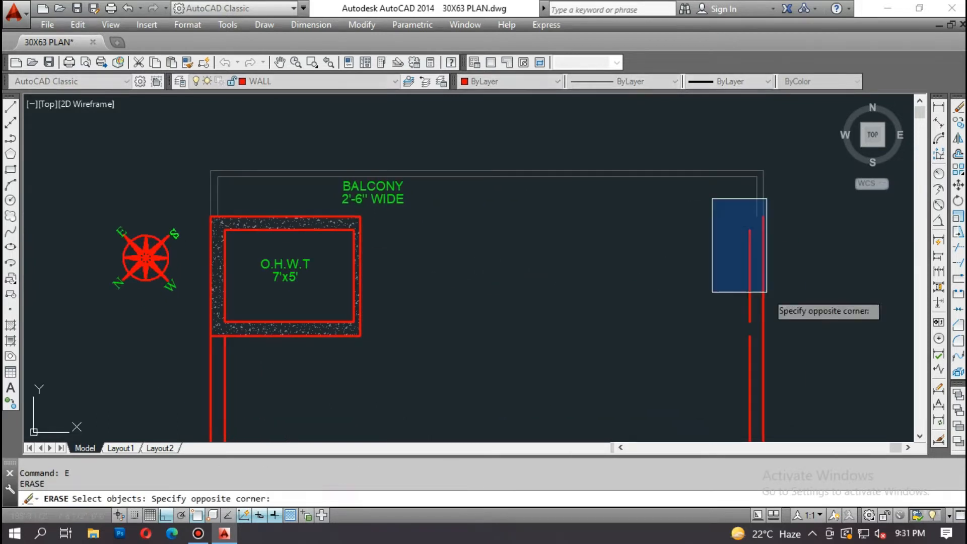
pyautogui.scroll(-4, 766, 291)
pyautogui.click(691, 259)
pyautogui.press('Return')
# Step: Erase the window with its jamb lines and the corner column from the cross wall above the kitchen
pyautogui.press('Return')
pyautogui.scroll(4, 626, 346)
pyautogui.click(513, 288)
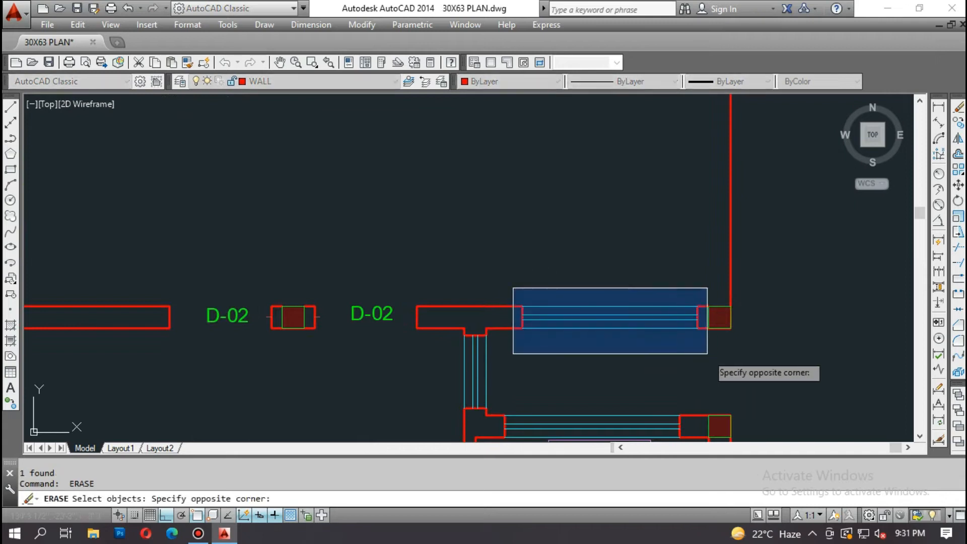
pyautogui.click(707, 354)
pyautogui.press('Return')
pyautogui.click(669, 265)
pyautogui.click(768, 356)
pyautogui.press('Return')
pyautogui.press('Escape')
pyautogui.press('Escape')
# Step: Erase both D-02 labels, the column between them and the adjoining door jamb lines from the cross wall
pyautogui.moveTo(522, 330); pyautogui.dragTo(615, 268, button='middle')
pyautogui.write('e')
pyautogui.press('Return')
pyautogui.click(213, 209)
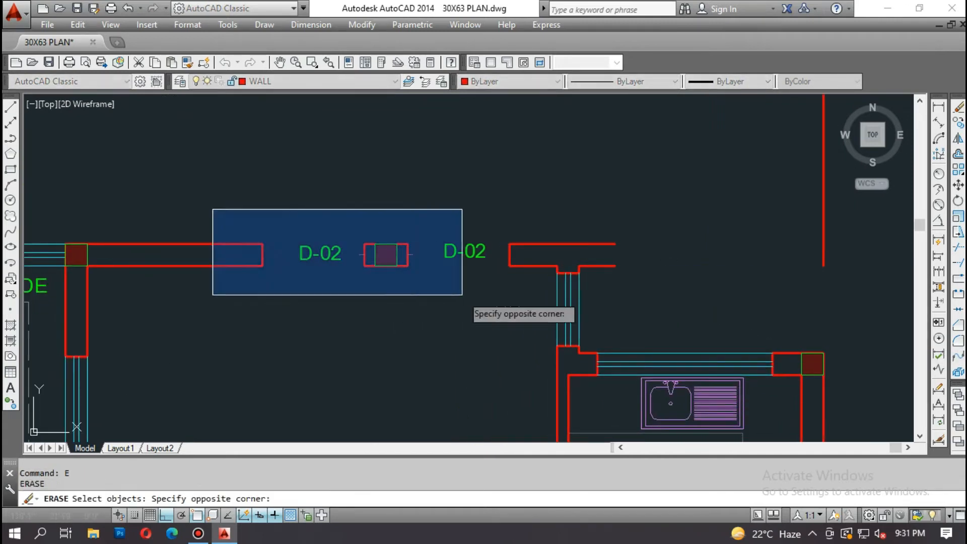
pyautogui.click(514, 296)
pyautogui.press('Return')
# Step: Try erasing the wall lines beside the former D-02 opening near the kitchen, and undo that erasure
pyautogui.click(527, 285)
pyautogui.click(450, 202)
pyautogui.press('Return')
pyautogui.moveTo(443, 214); pyautogui.dragTo(459, 209, button='middle')
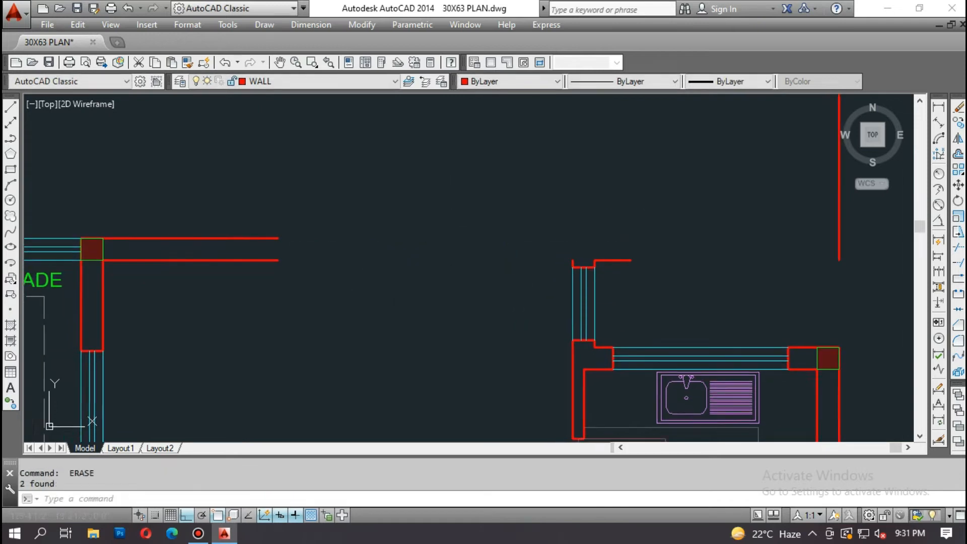
pyautogui.hotkey('ctrl', 'z')
pyautogui.hotkey('ctrl', 'z')
# Step: Erase the upper line of the cross wall on both sides of the former D-02 openings
pyautogui.write('e')
pyautogui.press('Return')
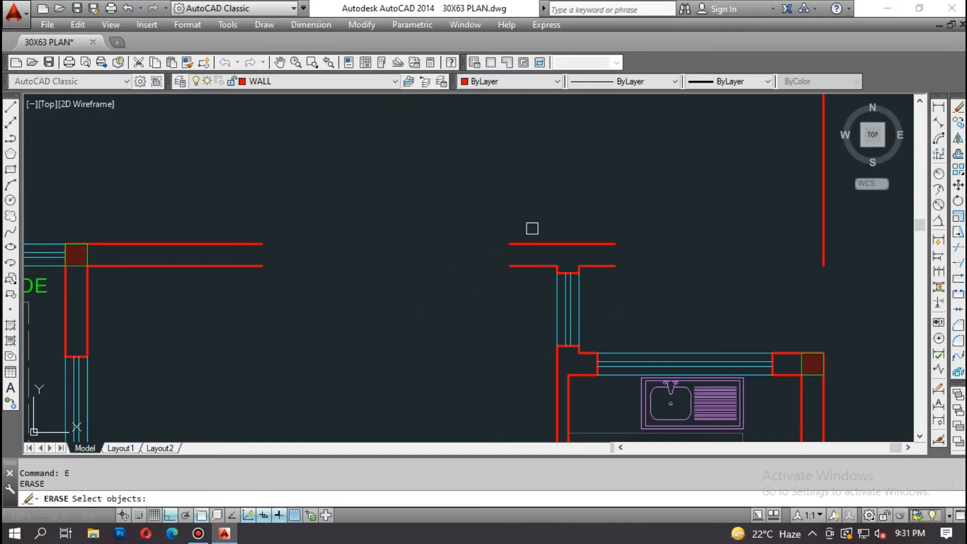
pyautogui.click(554, 219)
pyautogui.click(249, 259)
# Step: Erase the three upper window lines above the 15"SHADE label and the column at their inner end
pyautogui.moveTo(237, 250); pyautogui.dragTo(783, 254, button='middle')
pyautogui.scroll(4, 600, 241)
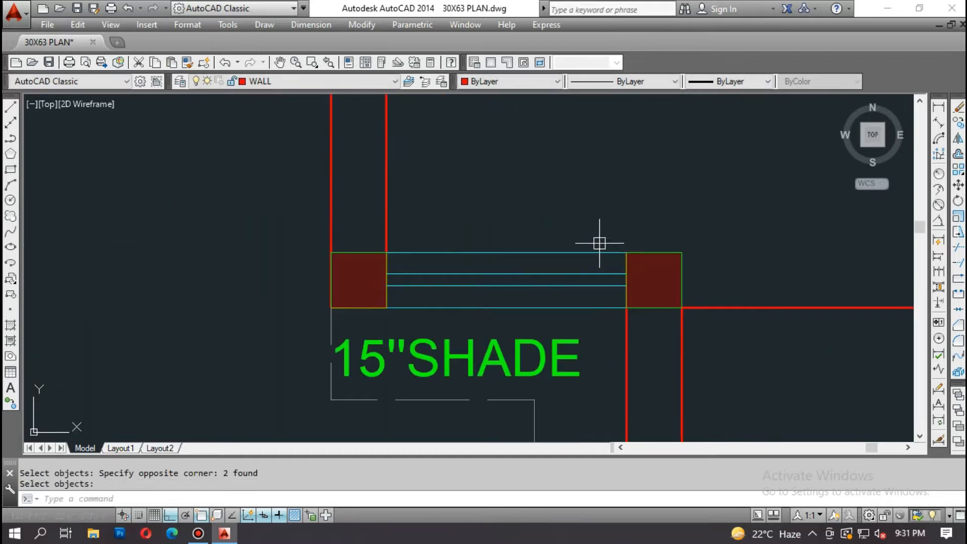
pyautogui.click(590, 216)
pyautogui.click(548, 292)
pyautogui.moveTo(579, 234); pyautogui.dragTo(526, 179, button='middle')
pyautogui.click(522, 153)
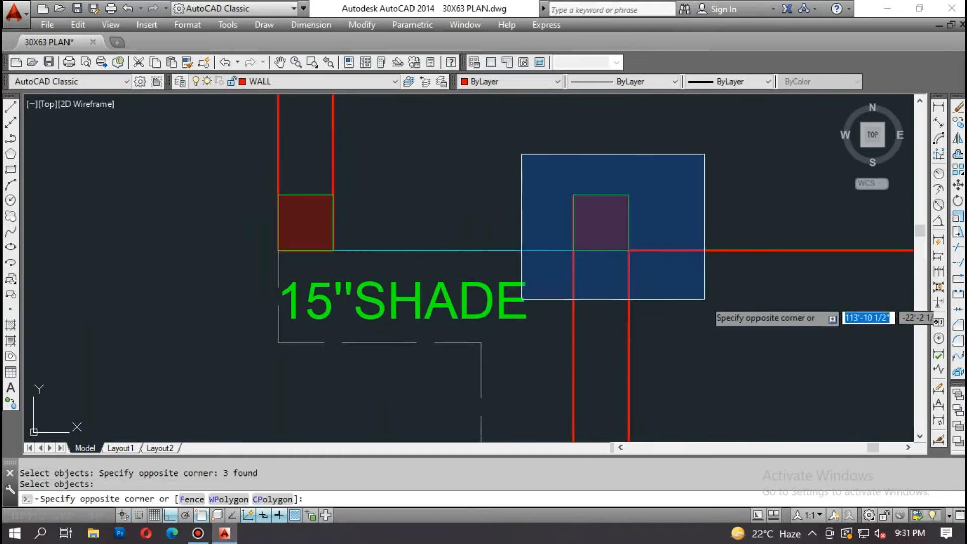
pyautogui.click(703, 298)
pyautogui.press('Return')
pyautogui.press('Escape')
# Step: Match the remaining window line above the 15"SHADE label to the properties of the adjacent red wall line
pyautogui.write('ma')
pyautogui.press('Return')
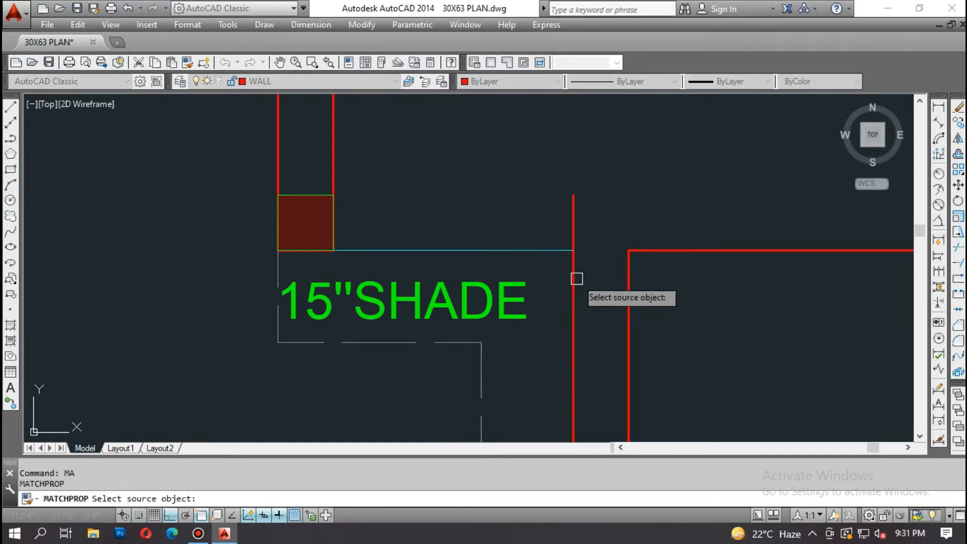
pyautogui.press('Escape')
pyautogui.press('Escape')
pyautogui.write('MA')
pyautogui.press('Return')
pyautogui.click(574, 275)
pyautogui.click(530, 250)
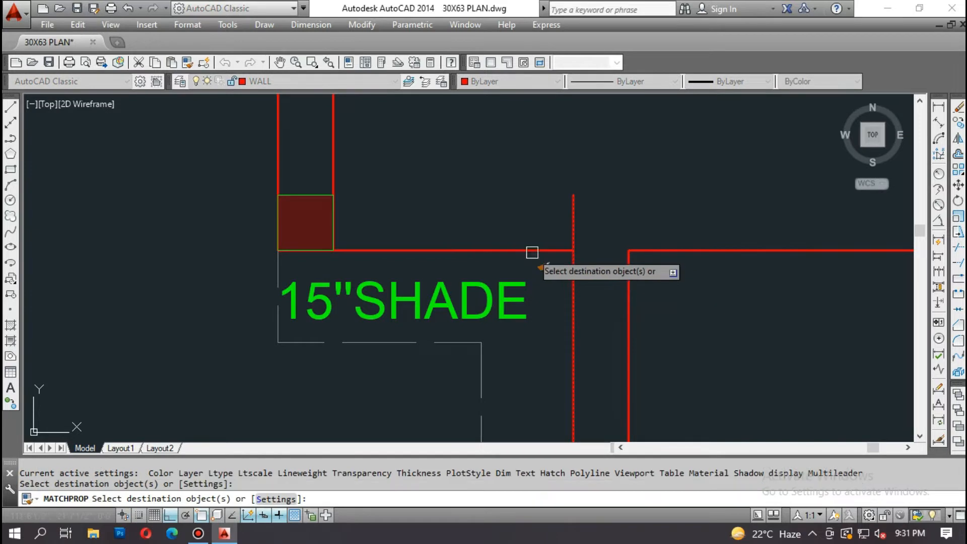
pyautogui.press('Escape')
# Step: Erase the outer corner column and the 15"SHADE label below the cross wall
pyautogui.scroll(-2, 367, 221)
pyautogui.click(260, 246)
pyautogui.click(364, 181)
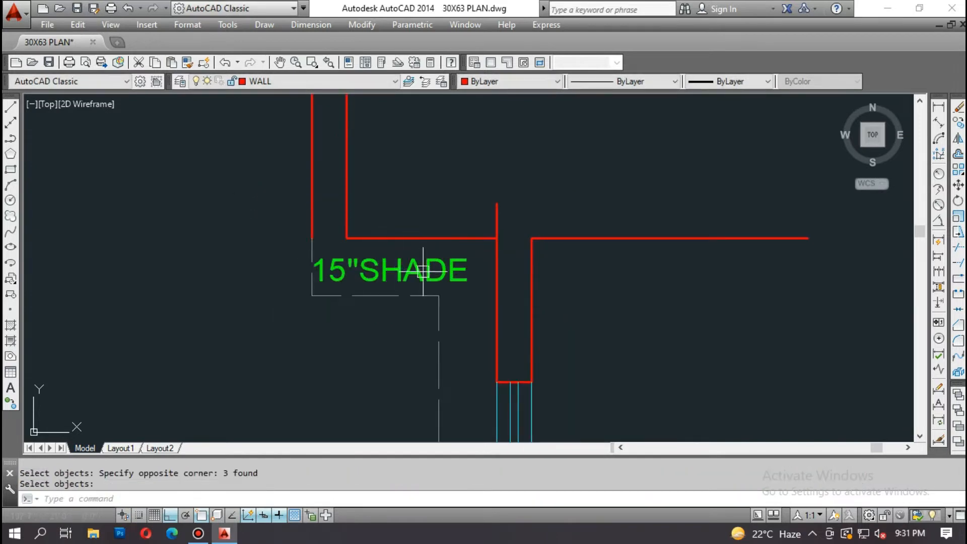
pyautogui.write('e')
pyautogui.press('Return')
# Step: Fillet the former window line with the vertical wall line above the side window and with the outer wall line
pyautogui.scroll(-2, 395, 181)
pyautogui.moveTo(394, 258); pyautogui.dragTo(396, 208, button='middle')
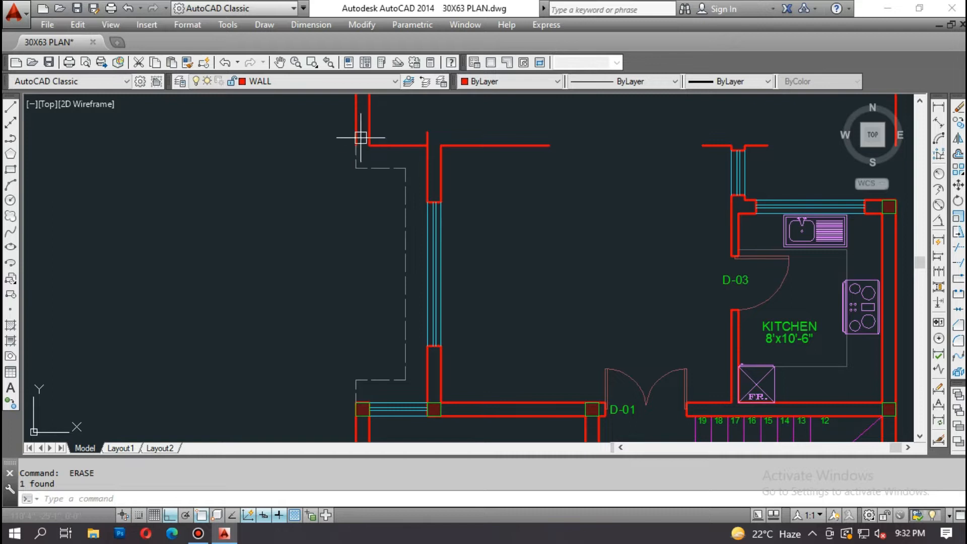
pyautogui.moveTo(450, 147); pyautogui.dragTo(470, 199, button='middle')
pyautogui.scroll(2, 447, 224)
pyautogui.write('f')
pyautogui.press('Return')
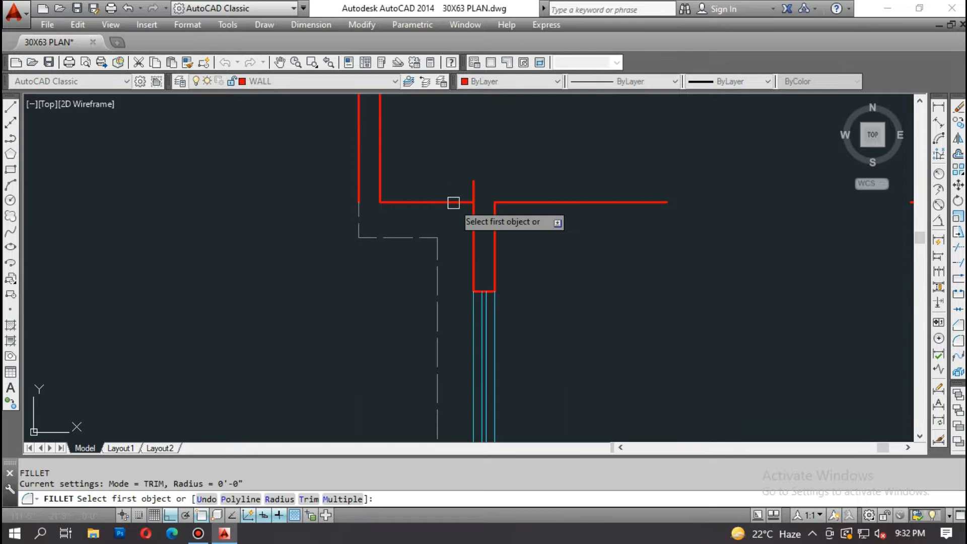
pyautogui.click(453, 202)
pyautogui.press('Return')
pyautogui.click(355, 189)
pyautogui.click(417, 204)
pyautogui.moveTo(417, 238); pyautogui.dragTo(408, 185, button='middle')
pyautogui.press('Escape')
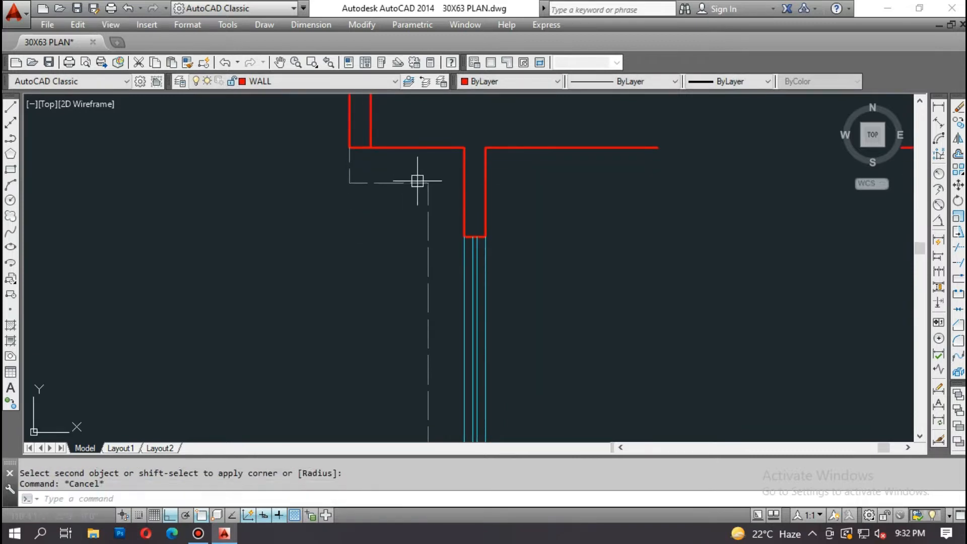
# Step: Match the dashed shade outline beside the side window to the properties of the window's cyan outer line
pyautogui.write('ma')
pyautogui.press('Return')
pyautogui.click(465, 255)
pyautogui.click(432, 182)
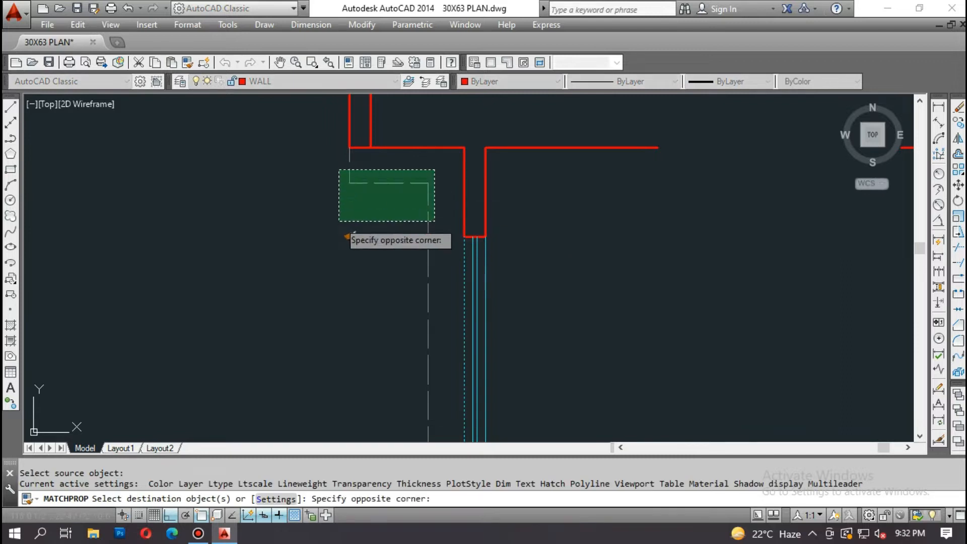
pyautogui.click(340, 220)
pyautogui.moveTo(406, 335); pyautogui.dragTo(442, 108, button='middle')
pyautogui.scroll(-2, 469, 320)
pyautogui.press('Escape')
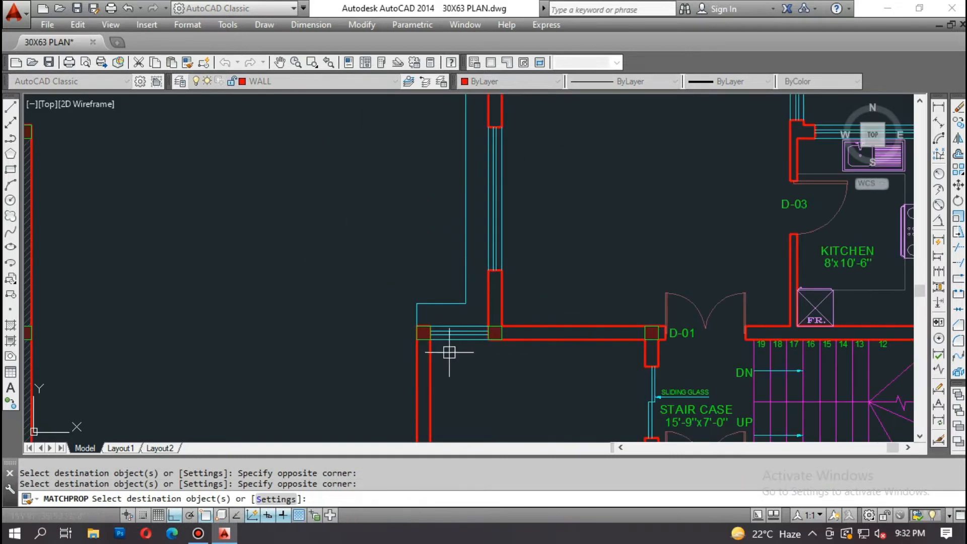
# Step: Erase the three lower lines of the small window at the foot of the shade outline and the columns at both its ends
pyautogui.scroll(4, 455, 351)
pyautogui.press('e')
pyautogui.press('Return')
pyautogui.click(492, 342)
pyautogui.click(453, 296)
pyautogui.press('Return')
pyautogui.click(508, 356)
pyautogui.press('Return')
pyautogui.click(485, 272)
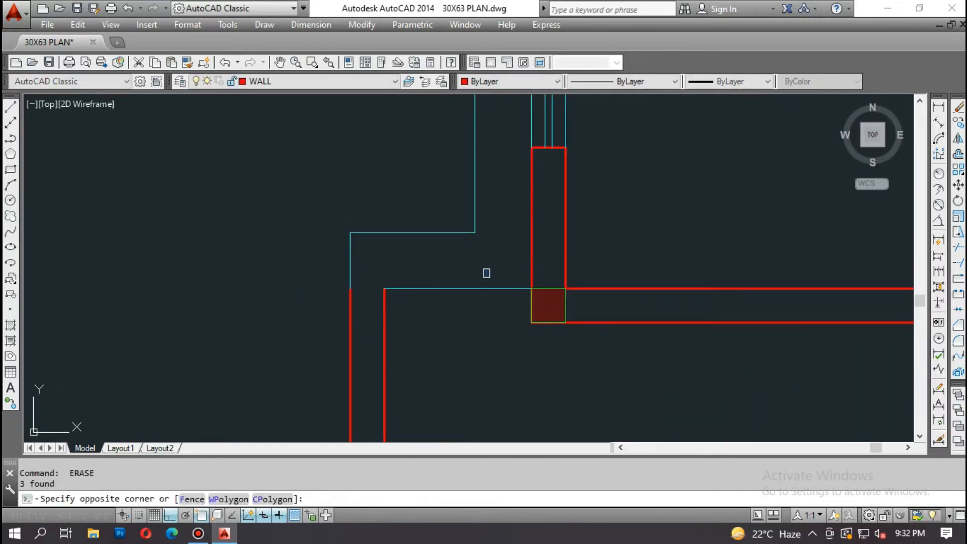
pyautogui.click(615, 360)
pyautogui.press('Return')
pyautogui.press('Escape')
pyautogui.press('Escape')
# Step: Match the remaining line of the small window below the shade outline to the properties of the adjacent red wall
pyautogui.write('m')
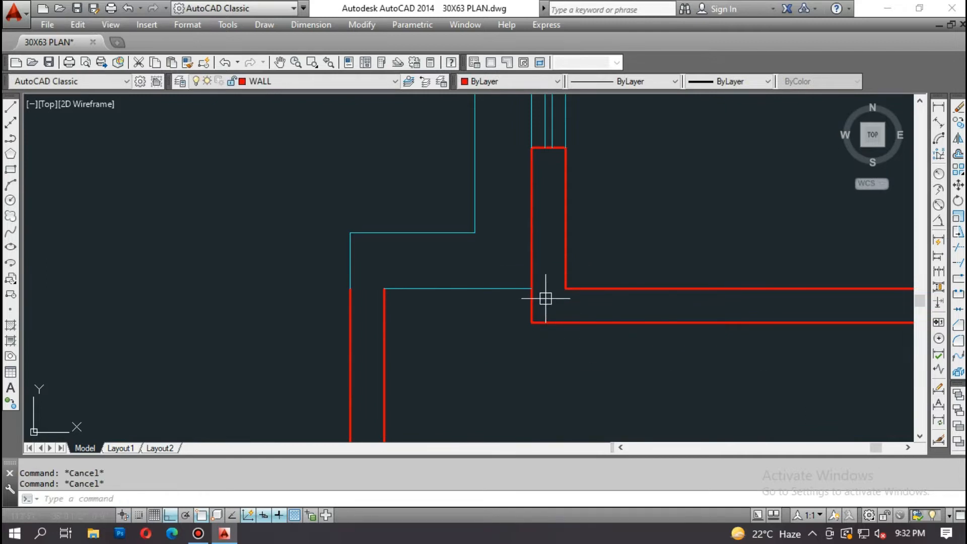
pyautogui.write('ma')
pyautogui.press('Return')
pyautogui.click(532, 307)
pyautogui.click(512, 310)
pyautogui.click(474, 278)
pyautogui.press('Escape')
# Step: Fillet the former small-window line with the outer wall line and with the vertical wall line below the side window
pyautogui.press('f')
pyautogui.press('Return')
pyautogui.click(433, 289)
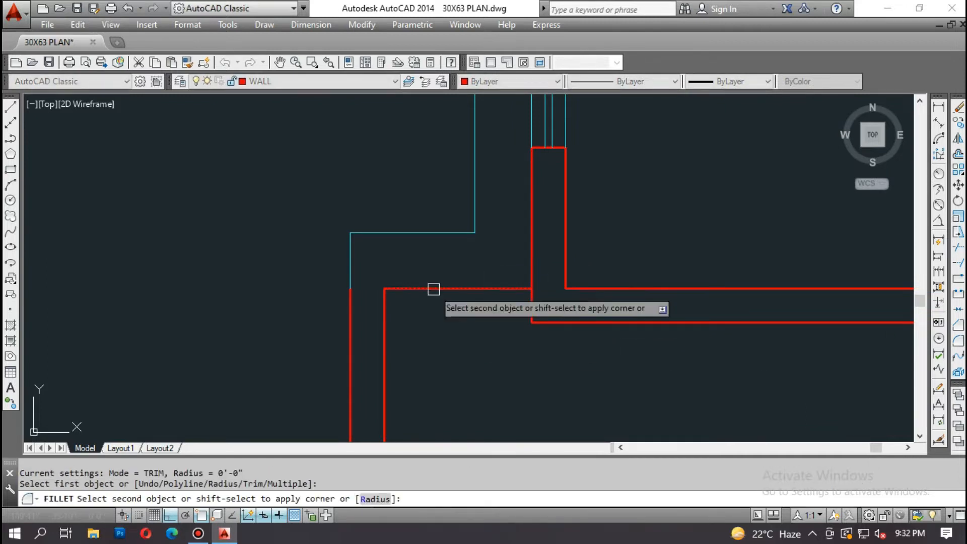
pyautogui.click(352, 328)
pyautogui.press('Return')
pyautogui.click(492, 289)
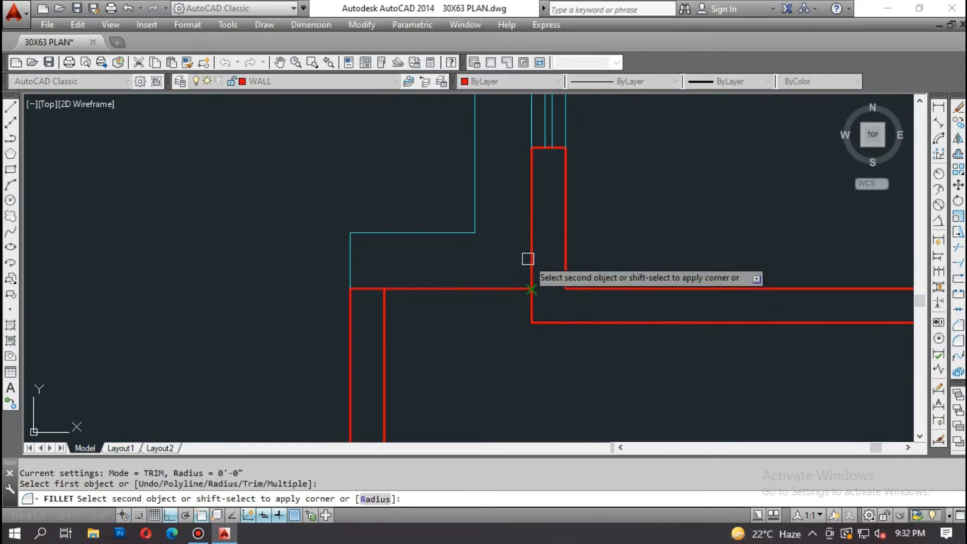
pyautogui.click(527, 259)
# Step: Erase the inner vertical wall line below the side window and the two cross wall lines running towards D-01
pyautogui.scroll(-2, 487, 309)
pyautogui.press('e')
pyautogui.press('Return')
pyautogui.click(572, 324)
pyautogui.click(527, 263)
pyautogui.moveTo(554, 225); pyautogui.dragTo(570, 324, button='middle')
pyautogui.press('Return')
# Step: Erase all lines of the side window next to the shade outline
pyautogui.scroll(-2, 532, 274)
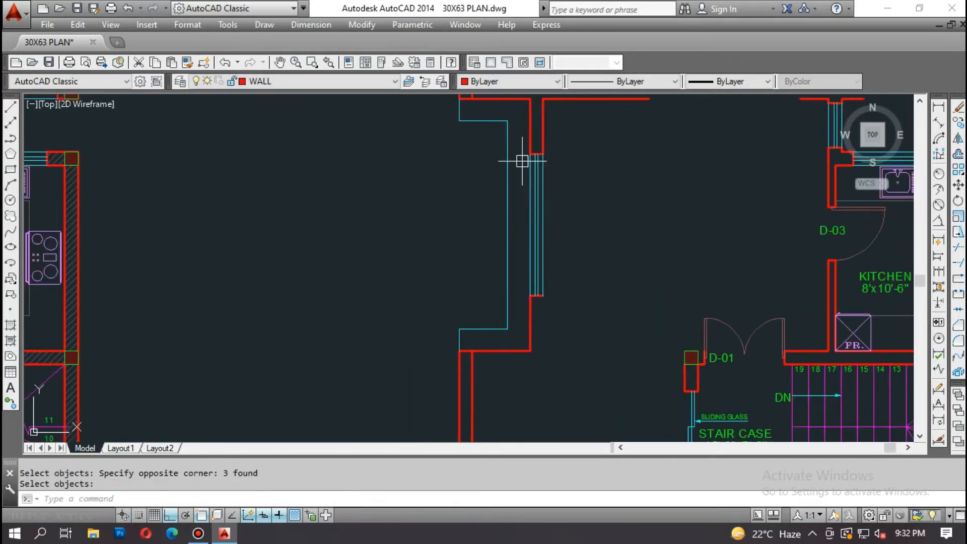
pyautogui.click(522, 128)
pyautogui.click(575, 301)
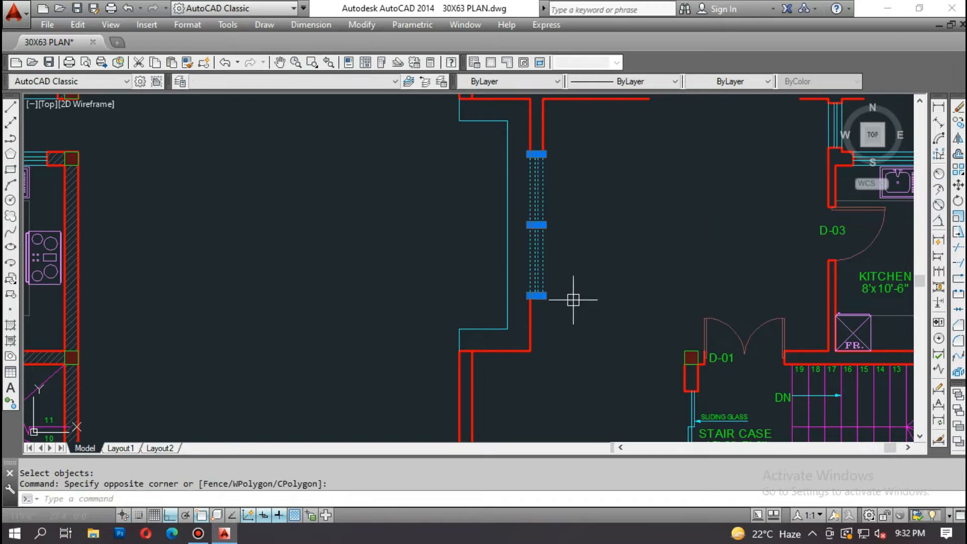
pyautogui.press('Delete')
# Step: Join the two outer vertical wall segments across the removed side window's opening into one line
pyautogui.scroll(2, 533, 311)
pyautogui.press('j')
pyautogui.press('Return')
pyautogui.click(530, 309)
pyautogui.scroll(-2, 488, 221)
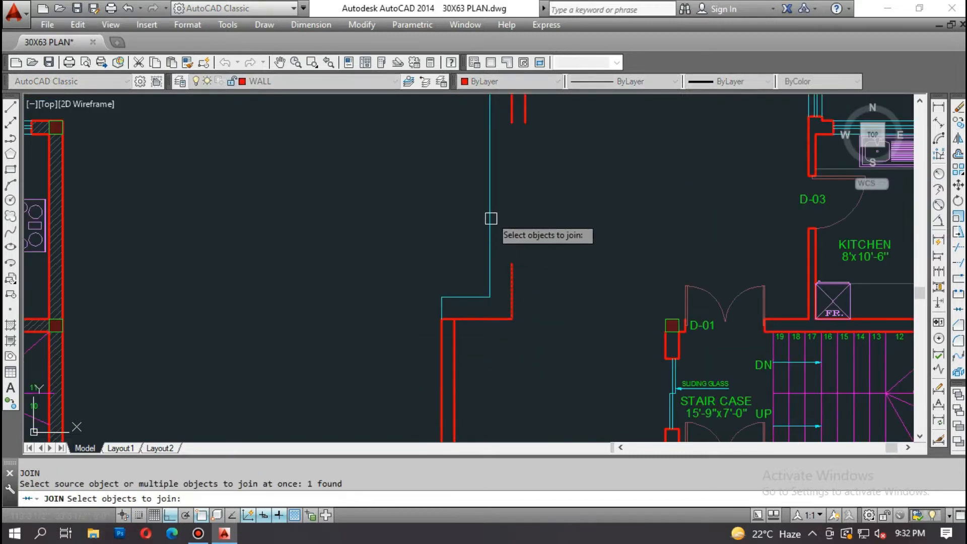
pyautogui.click(509, 116)
pyautogui.press('Return')
pyautogui.moveTo(509, 116); pyautogui.dragTo(527, 312, button='middle')
pyautogui.press('Escape')
# Step: Erase the leftover inner vertical wall line above the removed side window
pyautogui.scroll(2, 544, 257)
pyautogui.press('e')
pyautogui.press('Return')
pyautogui.click(535, 281)
pyautogui.press('Return')
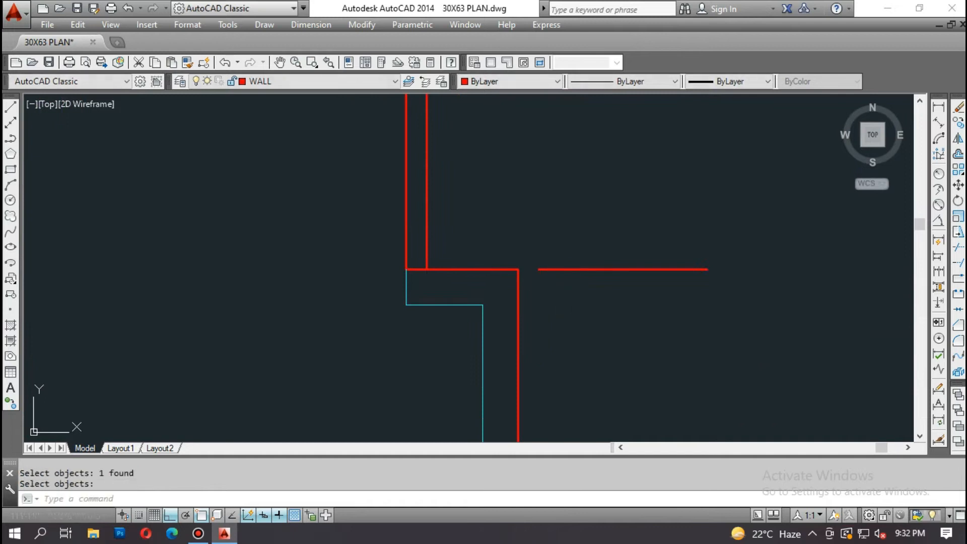
# Step: Erase the front wall's window lines and the column at the plan's outer front corner
pyautogui.scroll(-5, 493, 317)
pyautogui.scroll(3, 463, 237)
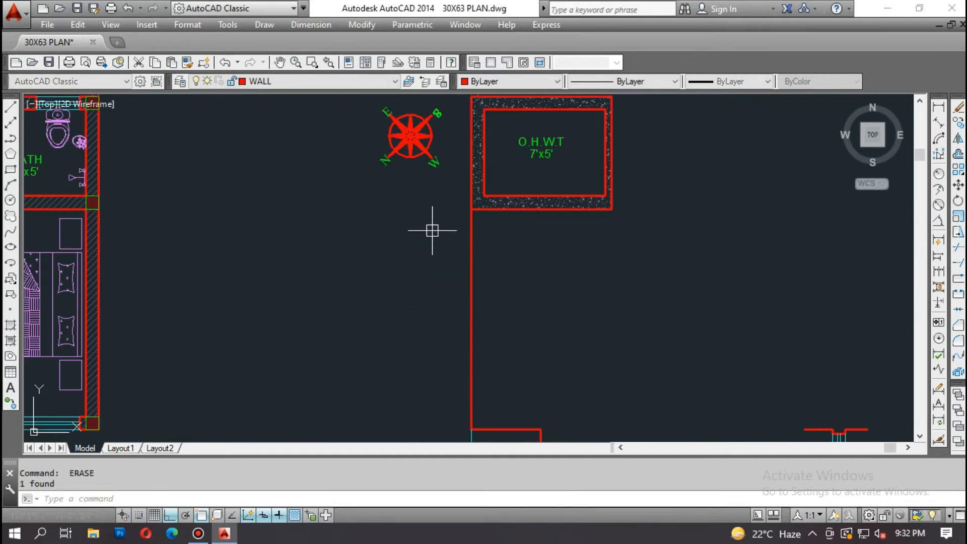
pyautogui.scroll(-3, 433, 229)
pyautogui.moveTo(519, 339); pyautogui.dragTo(519, 206, button='middle')
pyautogui.scroll(5, 466, 399)
pyautogui.press('Escape')
pyautogui.write('e')
pyautogui.press('Return')
pyautogui.click(381, 331)
pyautogui.click(473, 384)
pyautogui.click(465, 325)
pyautogui.click(745, 392)
pyautogui.press('space')
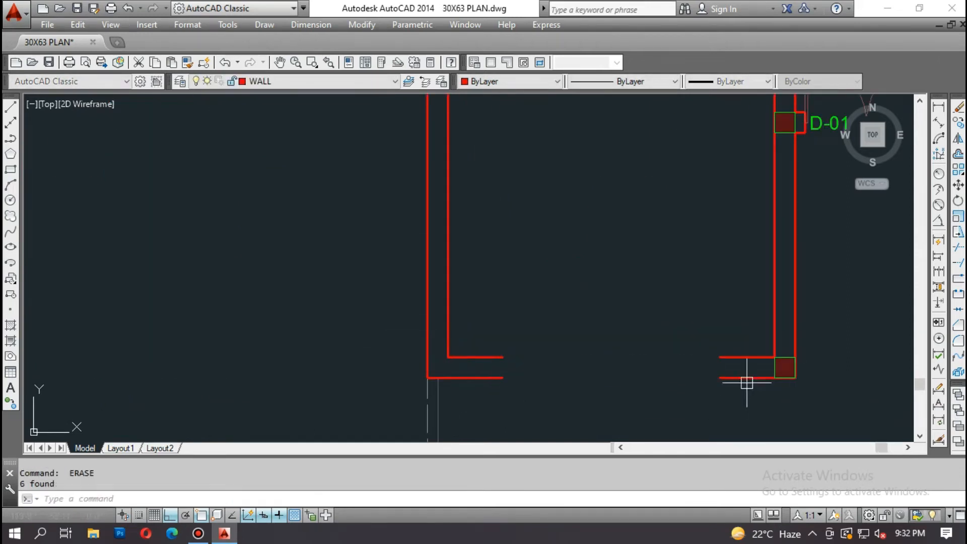
# Step: Erase the column at the front wall's inner end and the front room's inner wall lines
pyautogui.moveTo(747, 384); pyautogui.dragTo(661, 372, button='middle')
pyautogui.click(636, 309)
pyautogui.click(717, 376)
pyautogui.press('space')
pyautogui.scroll(4, 698, 355)
pyautogui.click(694, 354)
pyautogui.scroll(-4, 561, 275)
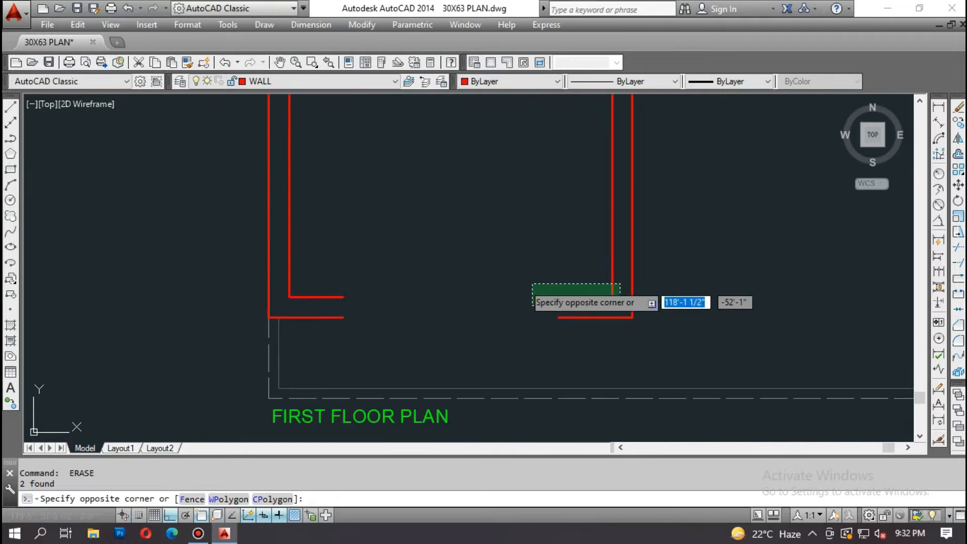
pyautogui.click(283, 268)
pyautogui.press('space')
# Step: Erase the column beside the lower D-01 door of the staircase
pyautogui.scroll(-3, 574, 316)
pyautogui.scroll(6, 567, 226)
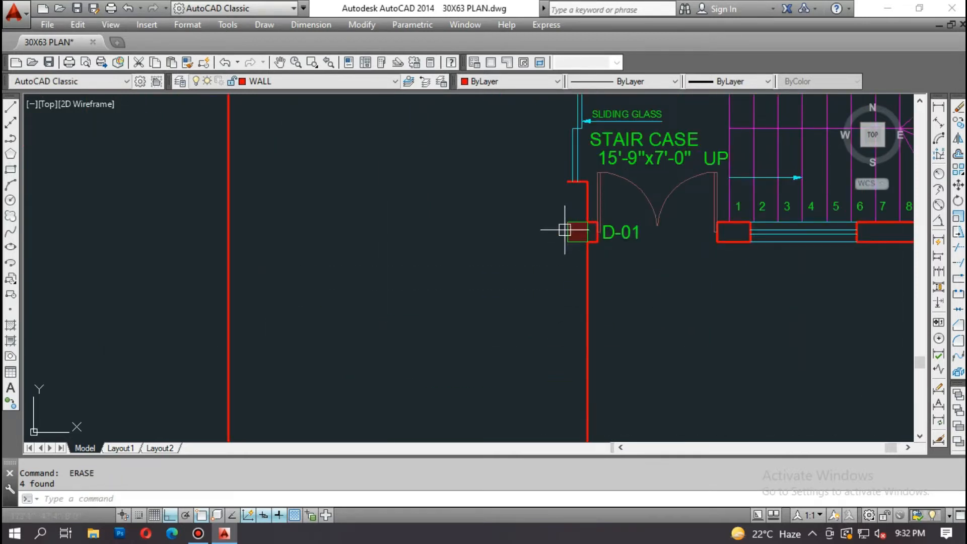
pyautogui.write('e')
pyautogui.press('Return')
pyautogui.click(510, 224)
pyautogui.click(633, 308)
pyautogui.press('space')
# Step: Offset the short vertical wall line beside the lower D-01 door by 9 towards the front room
pyautogui.press('Escape')
pyautogui.press('Escape')
pyautogui.write('o')
pyautogui.press('Return')
pyautogui.write('9')
pyautogui.press('Return')
pyautogui.click(550, 220)
pyautogui.click(614, 210)
pyautogui.click(537, 218)
pyautogui.press('Escape')
# Step: Fillet the offset wall line with the bottom line of the wall stub at the lower D-01 door
pyautogui.write('f')
pyautogui.press('space')
pyautogui.click(565, 213)
pyautogui.click(624, 296)
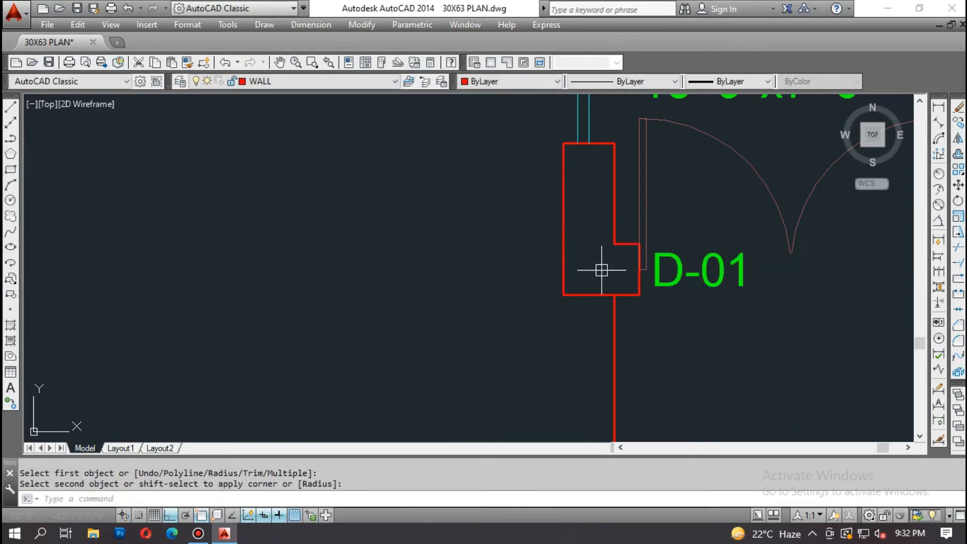
# Step: Join the two front wall segments above the FIRST FLOOR PLAN title into one continuous line
pyautogui.scroll(-3, 578, 250)
pyautogui.scroll(-2, 499, 373)
pyautogui.scroll(2, 484, 388)
pyautogui.press('Escape')
pyautogui.press('Escape')
pyautogui.scroll(1, 482, 389)
pyautogui.write('j')
pyautogui.press('space')
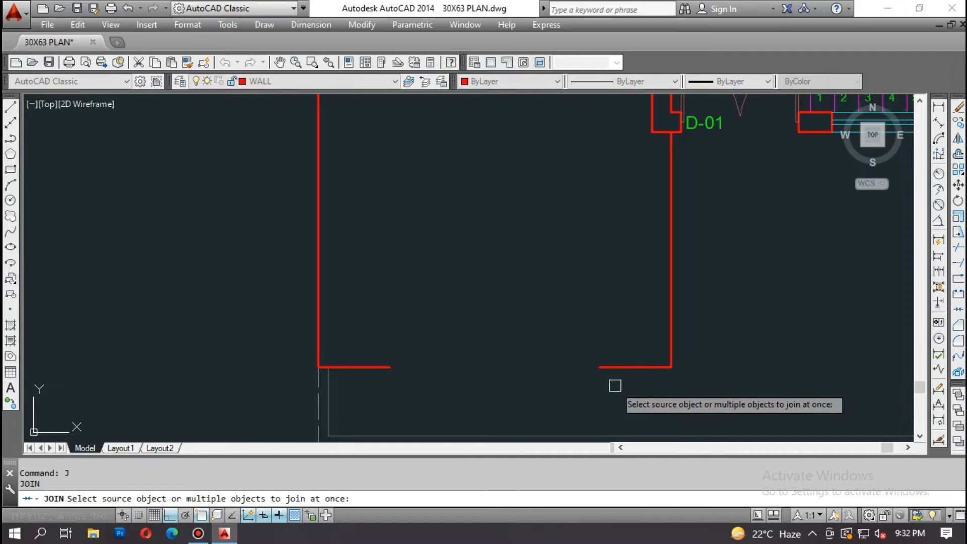
pyautogui.click(624, 382)
pyautogui.click(319, 336)
pyautogui.press('Return')
pyautogui.scroll(-2, 520, 376)
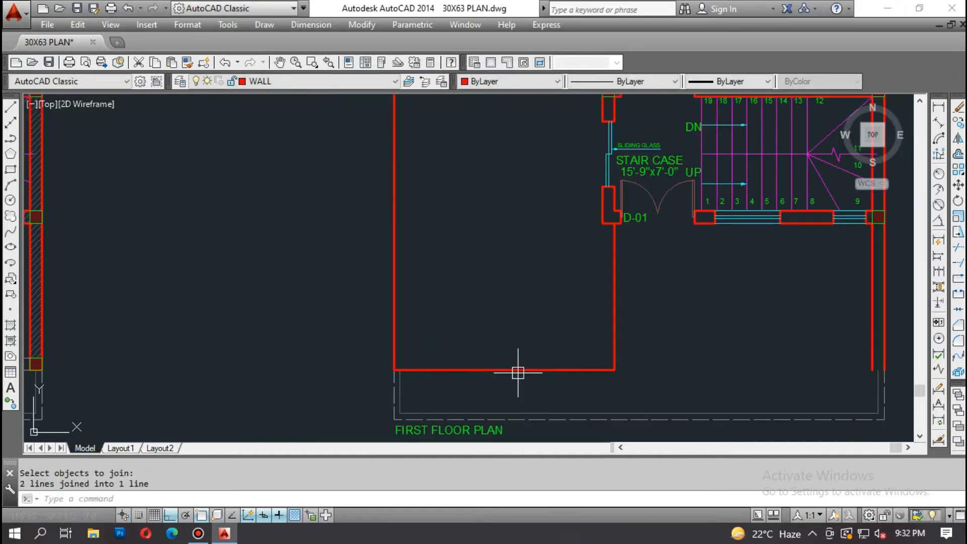
pyautogui.scroll(-2, 517, 373)
pyautogui.press('Escape')
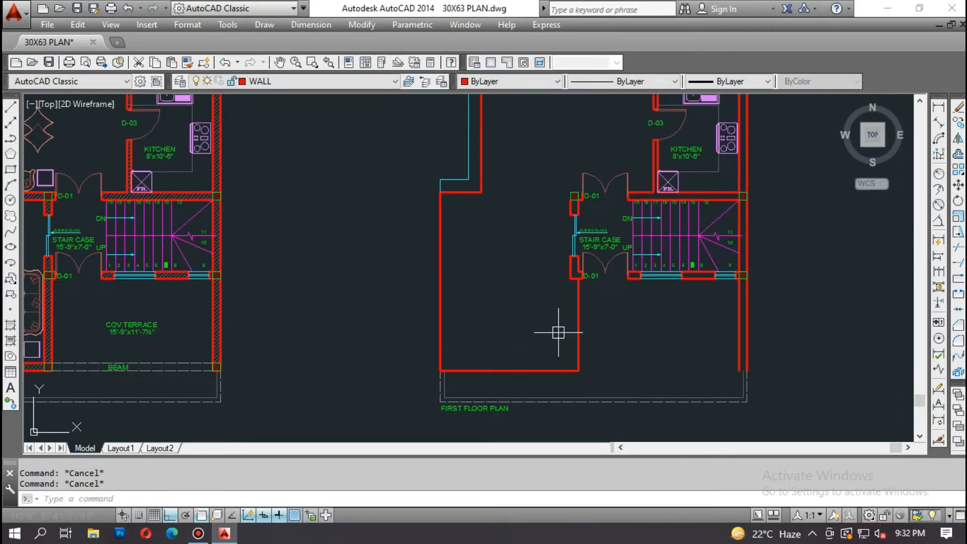
# Step: Trim the inner side wall line below the staircase's outer corner column
pyautogui.write('tr')
pyautogui.press('space')
pyautogui.press('space')
pyautogui.click(740, 322)
pyautogui.press('Escape')
pyautogui.press('Escape')
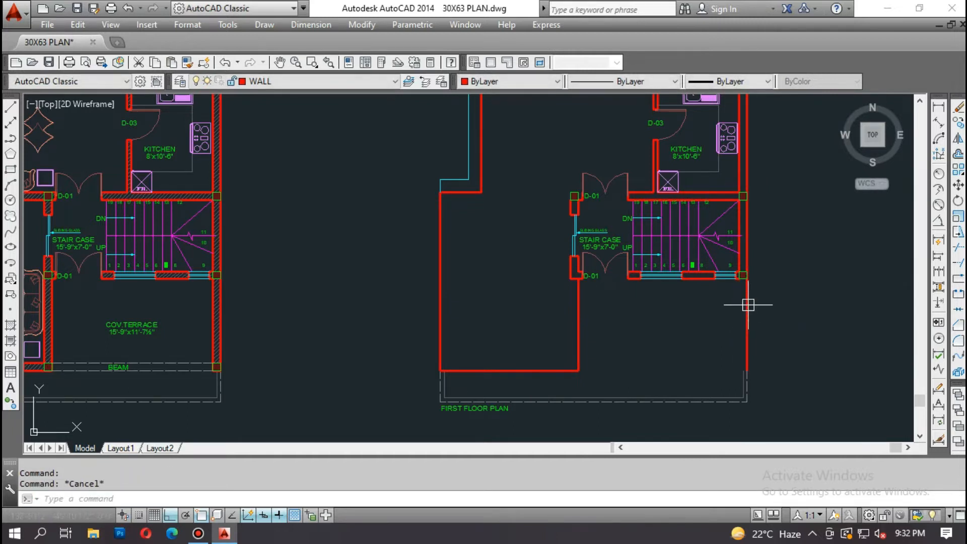
# Step: Remove the outer side wall line below the staircase's corner column and extend the dashed outline up to that column
pyautogui.press('space')
pyautogui.press('space')
pyautogui.scroll(2, 754, 370)
pyautogui.press('Escape')
pyautogui.write('EX')
pyautogui.press('space')
pyautogui.press('space')
pyautogui.press('Escape')
pyautogui.press('space')
pyautogui.press('space')
pyautogui.click(738, 363)
pyautogui.press('Escape')
pyautogui.press('Escape')
# Step: Match the dashed outer outline around the front of the plan to the properties of the thin continuous inner outline
pyautogui.write('MA')
pyautogui.press('space')
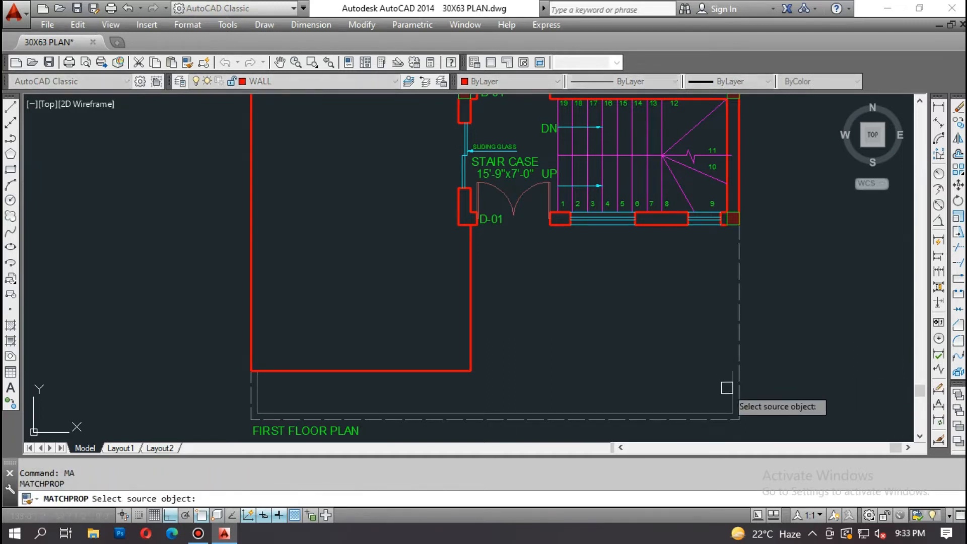
pyautogui.scroll(2, 736, 347)
pyautogui.click(743, 344)
pyautogui.scroll(2, 753, 380)
pyautogui.click(747, 382)
pyautogui.click(707, 358)
pyautogui.scroll(-4, 775, 350)
pyautogui.scroll(5, 453, 348)
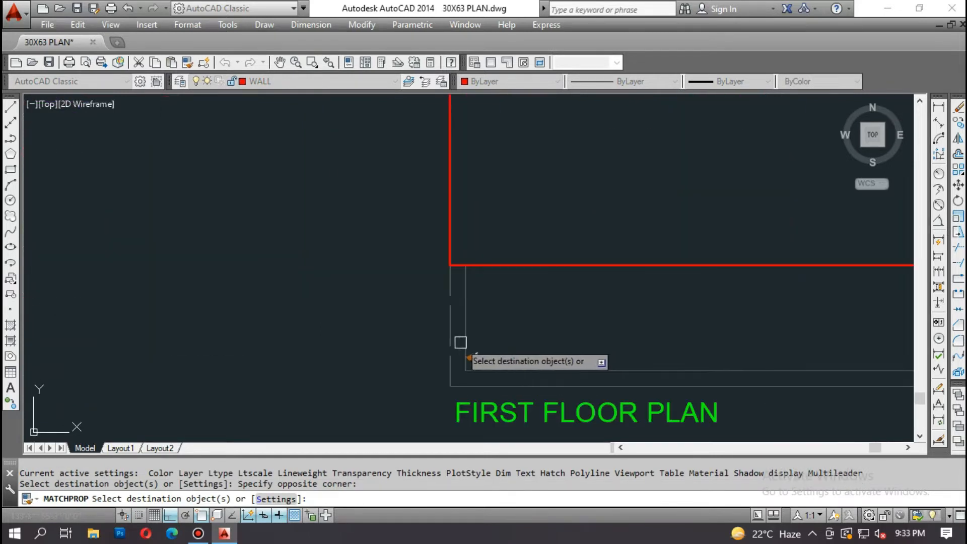
pyautogui.press('Escape')
# Step: Erase the three inner outline lines around the front of the plan above the FIRST FLOOR PLAN title
pyautogui.write('e')
pyautogui.press('Return')
pyautogui.click(494, 347)
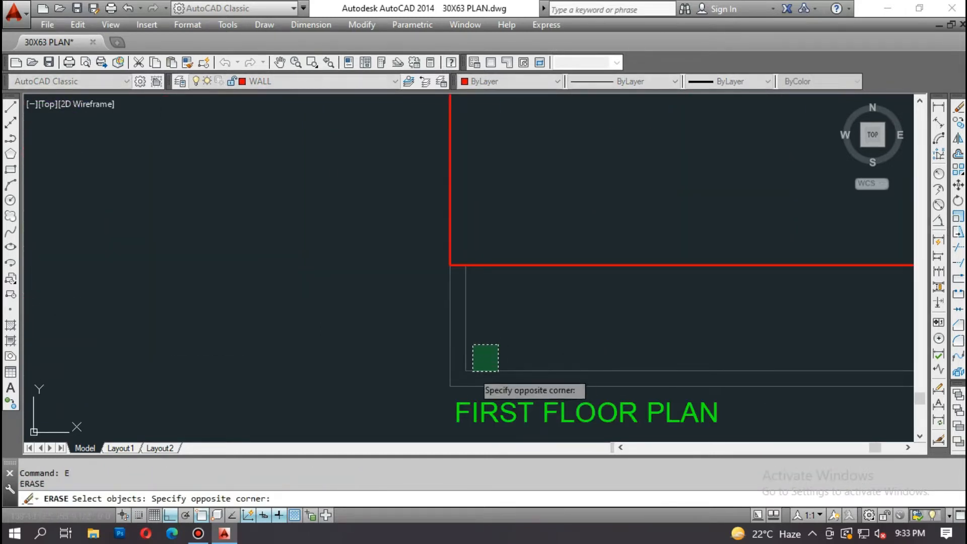
pyautogui.click(458, 376)
pyautogui.scroll(-5, 461, 357)
pyautogui.scroll(4, 688, 328)
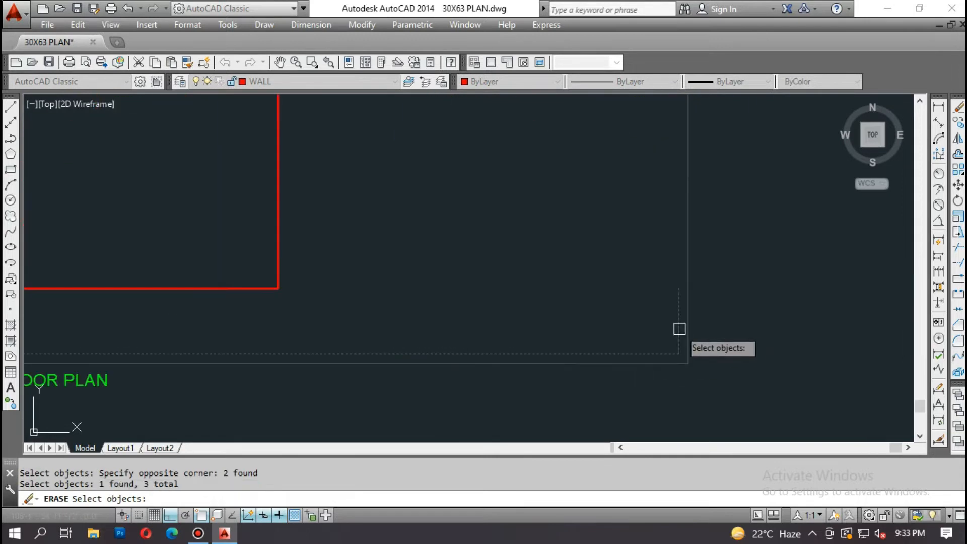
pyautogui.press('Return')
pyautogui.scroll(-2, 584, 368)
pyautogui.scroll(-2, 613, 323)
pyautogui.moveTo(276, 352); pyautogui.dragTo(472, 325, button='middle')
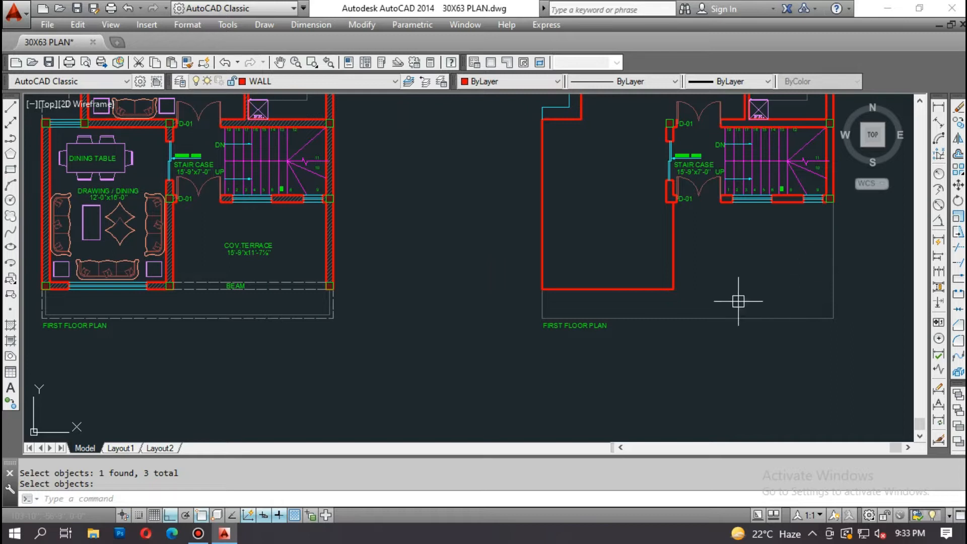
pyautogui.moveTo(757, 298); pyautogui.dragTo(645, 331, button='middle')
pyautogui.scroll(3, 615, 238)
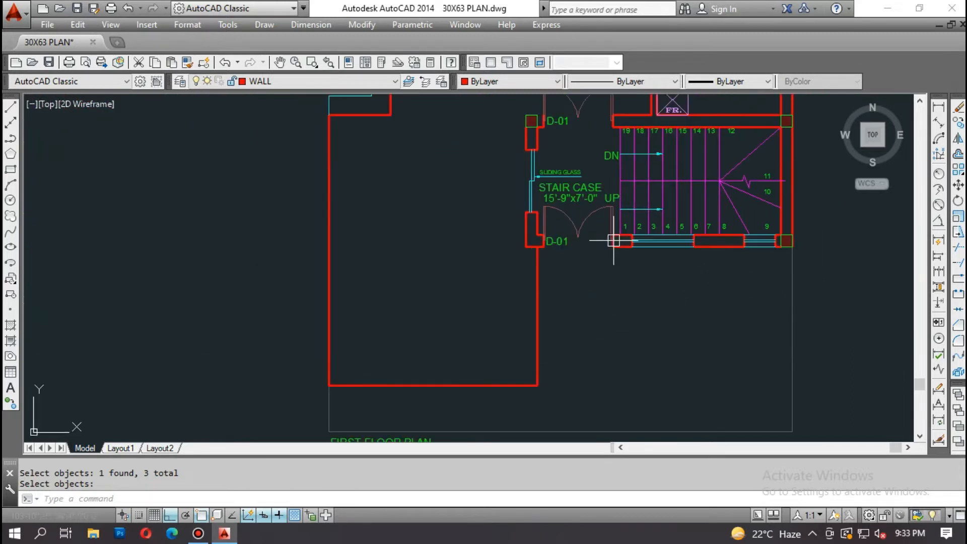
pyautogui.scroll(-3, 614, 237)
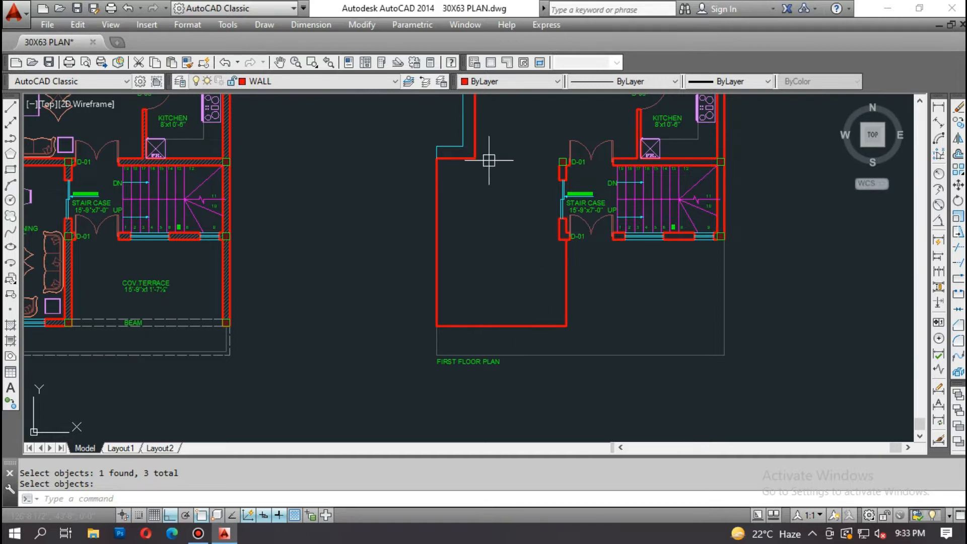
# Step: Erase the double door at the terrace-side opening of the STAIR CASE in the stripped plan
pyautogui.moveTo(489, 161); pyautogui.dragTo(495, 341, button='middle')
pyautogui.moveTo(565, 158); pyautogui.dragTo(565, 231, button='middle')
pyautogui.moveTo(582, 316); pyautogui.dragTo(516, 95, button='middle')
pyautogui.scroll(3, 556, 239)
pyautogui.scroll(2, 436, 279)
pyautogui.press('Escape')
pyautogui.write('e')
pyautogui.press('Return')
pyautogui.click(565, 322)
pyautogui.click(445, 264)
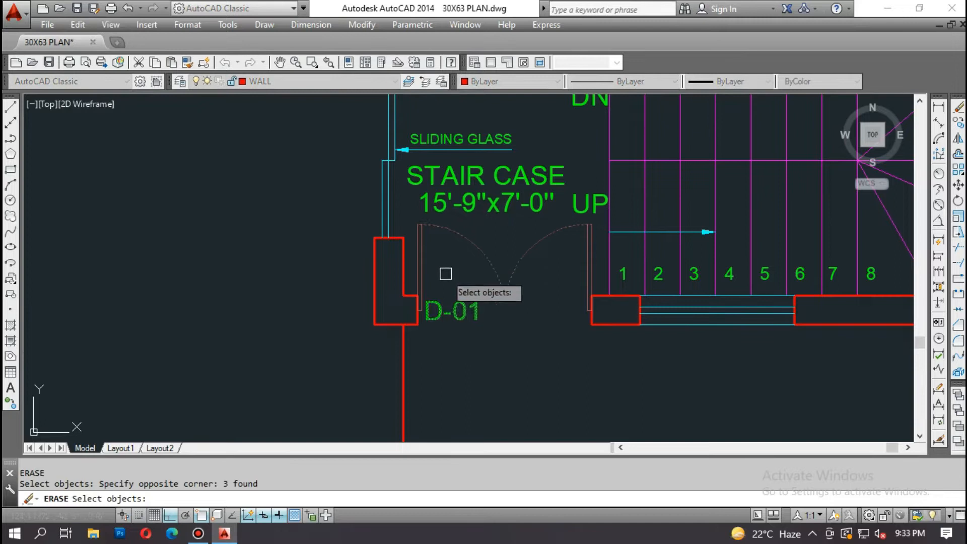
pyautogui.press('Return')
# Step: Erase the leftover door pieces and the short wall end lines on both sides of the terrace-side opening
pyautogui.scroll(4, 438, 221)
pyautogui.click(435, 220)
pyautogui.click(384, 255)
pyautogui.write('e')
pyautogui.press('Return')
pyautogui.click(831, 220)
pyautogui.click(790, 267)
pyautogui.write('e')
pyautogui.press('Return')
pyautogui.moveTo(476, 439); pyautogui.dragTo(388, 287, button='middle')
pyautogui.write('e')
pyautogui.press('Return')
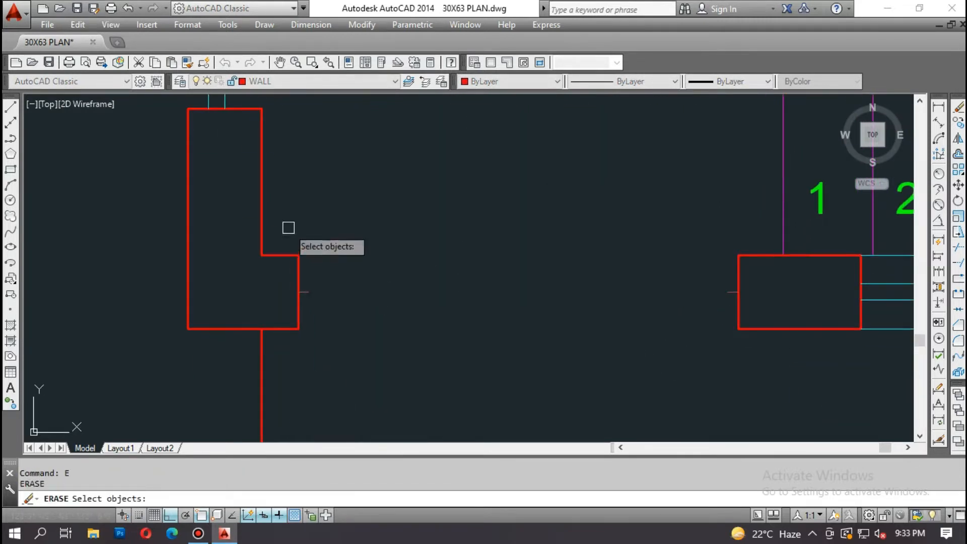
pyautogui.click(287, 226)
pyautogui.click(758, 358)
pyautogui.press('Return')
# Step: Join the inner and outer wall lines across the removed door opening into continuous lines
pyautogui.write('j')
pyautogui.press('Return')
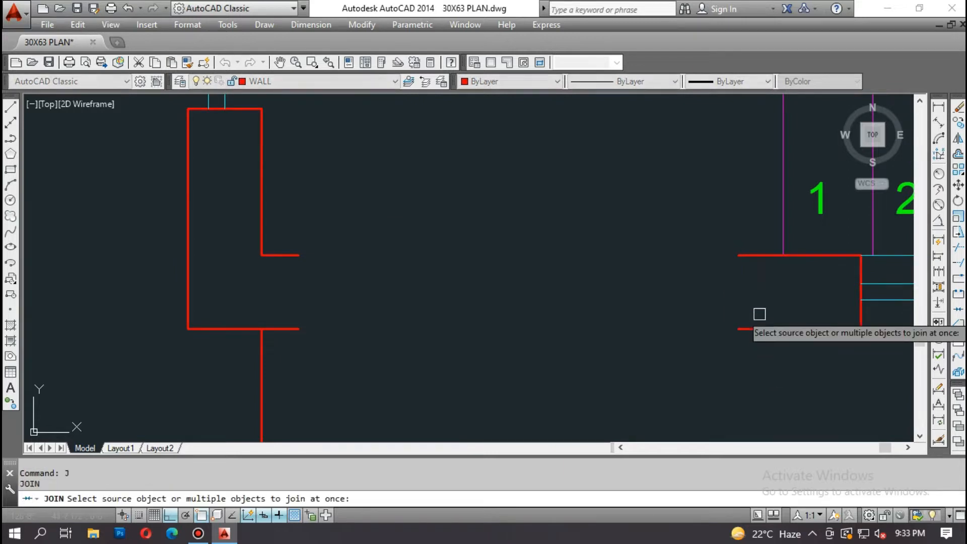
pyautogui.click(766, 298)
pyautogui.click(291, 348)
pyautogui.press('Return')
pyautogui.press('Return')
pyautogui.click(750, 270)
pyautogui.press('Escape')
pyautogui.scroll(-4, 311, 311)
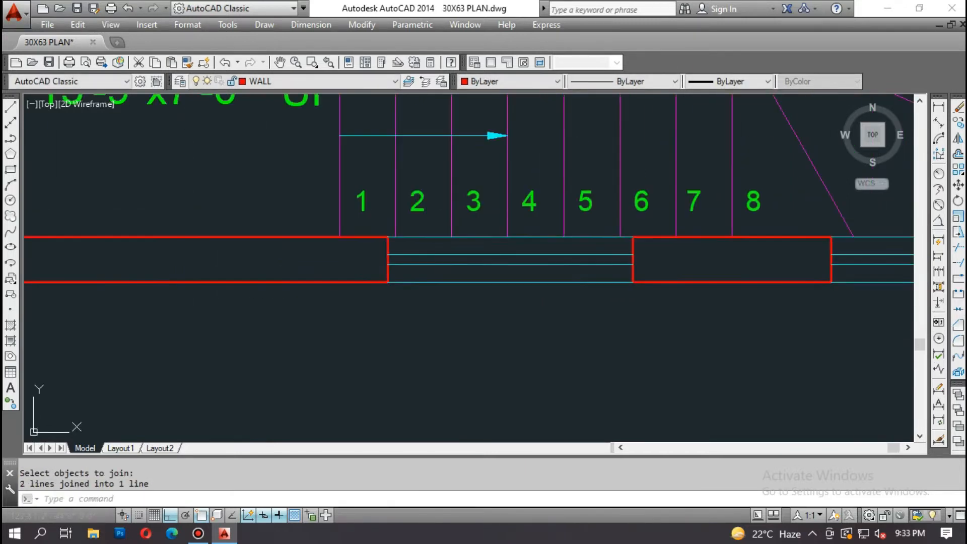
pyautogui.press('Escape')
# Step: Erase the small window and its wall end lines beside the corner column at tread 9 in the stripped plan
pyautogui.scroll(3, 613, 249)
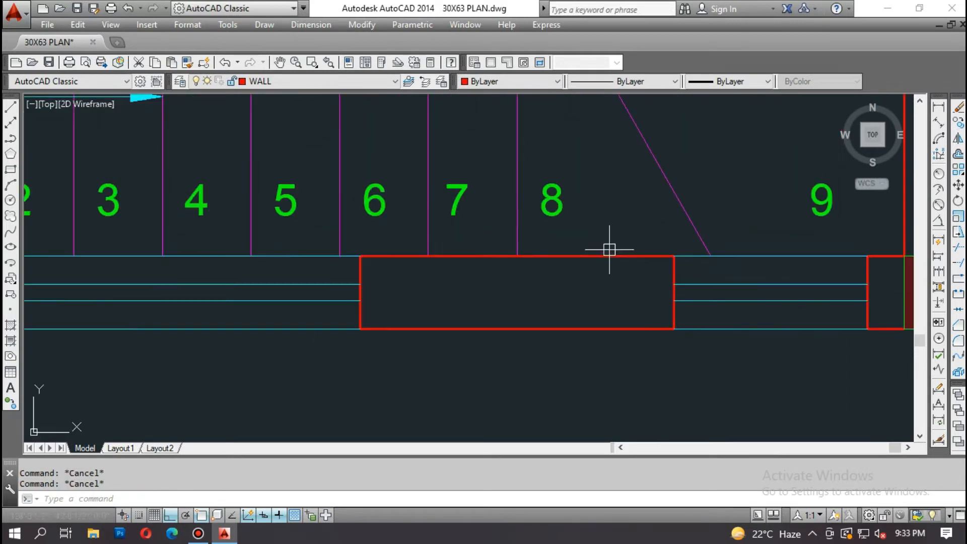
pyautogui.write('e')
pyautogui.press('Return')
pyautogui.click(606, 228)
pyautogui.click(878, 383)
pyautogui.scroll(-6, 698, 290)
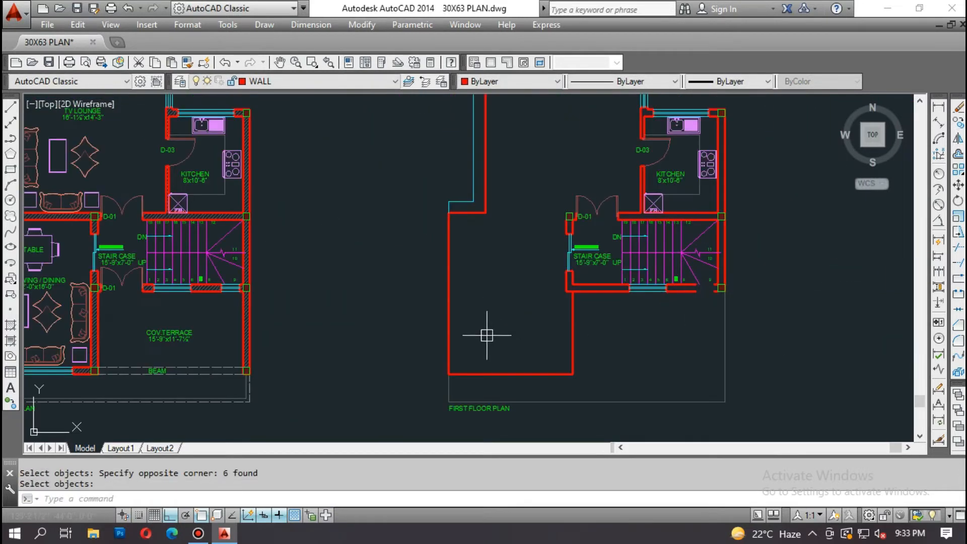
# Step: Erase the small window and its wall end lines between tread 8 and the corner column in the furnished plan
pyautogui.moveTo(487, 335); pyautogui.dragTo(498, 332, button='middle')
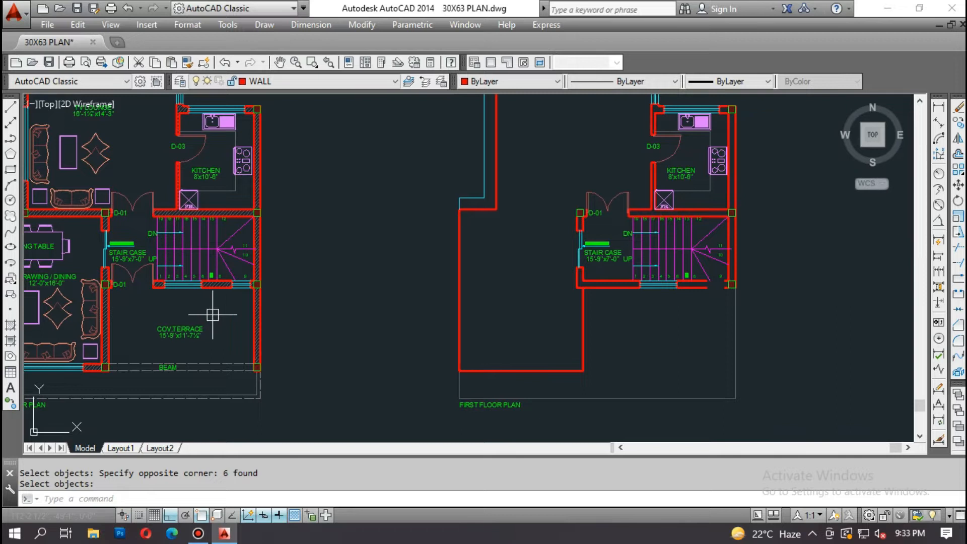
pyautogui.scroll(6, 211, 310)
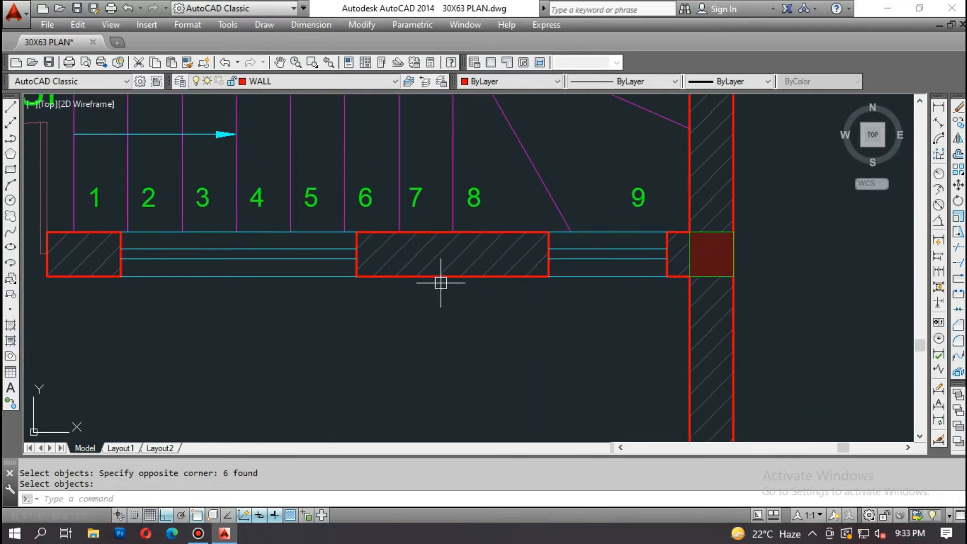
pyautogui.press('Return')
pyautogui.write('e')
pyautogui.press('Return')
pyautogui.click(514, 202)
pyautogui.click(677, 303)
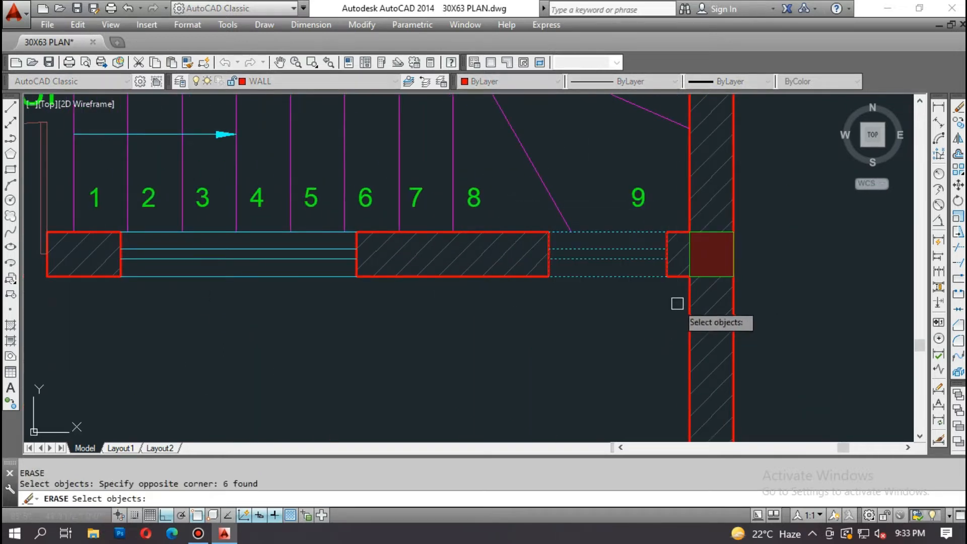
pyautogui.press('Return')
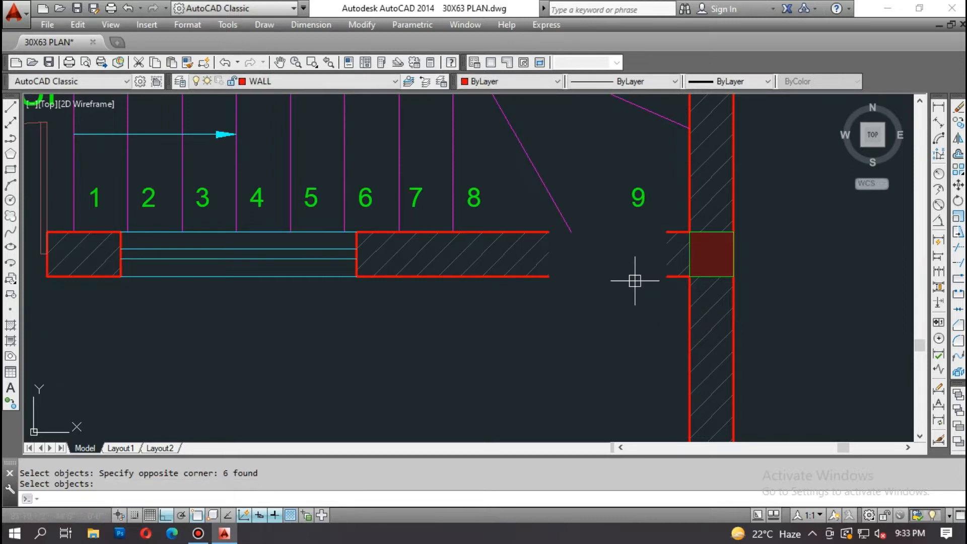
# Step: Join the staircase wall's inner and outer lines across the removed small window in the furnished plan
pyautogui.scroll(4, 634, 280)
pyautogui.write('j')
pyautogui.press('Return')
pyautogui.click(677, 270)
pyautogui.click(378, 271)
pyautogui.press('Return')
pyautogui.press('Return')
pyautogui.click(371, 159)
pyautogui.click(695, 159)
pyautogui.press('Return')
pyautogui.scroll(-4, 715, 241)
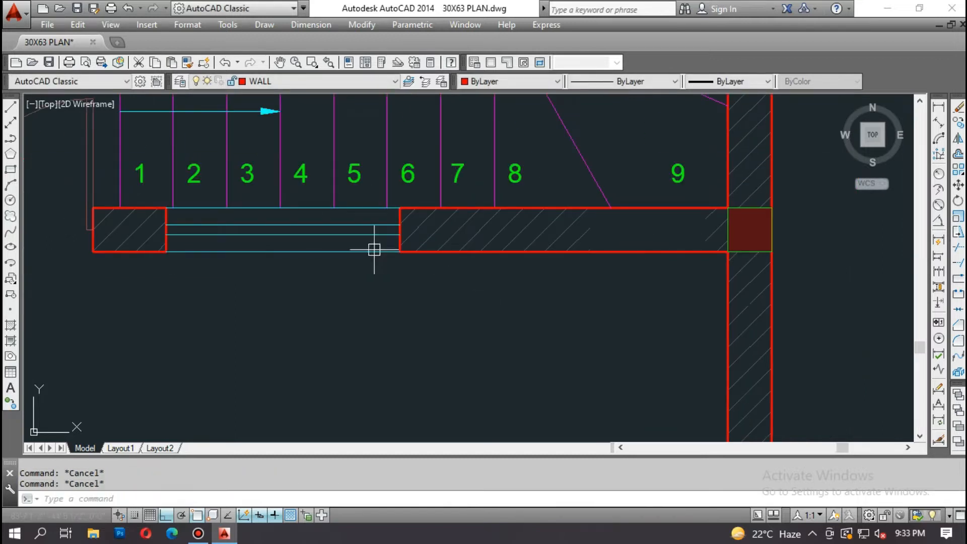
# Step: Draw a horizontal helper line above the staircase's terrace wall, from the door jamb to the side wall
pyautogui.write('l')
pyautogui.press('Return')
pyautogui.moveTo(86, 226); pyautogui.dragTo(447, 308, button='middle')
pyautogui.scroll(4, 454, 284)
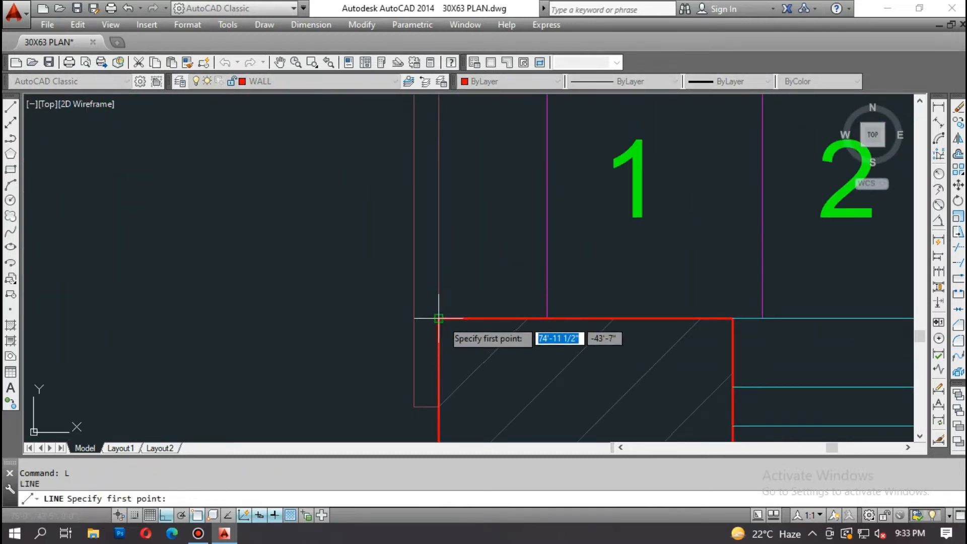
pyautogui.press('Escape')
pyautogui.scroll(-5, 417, 270)
pyautogui.press('Return')
pyautogui.click(422, 239)
pyautogui.moveTo(789, 243); pyautogui.dragTo(514, 242, button='middle')
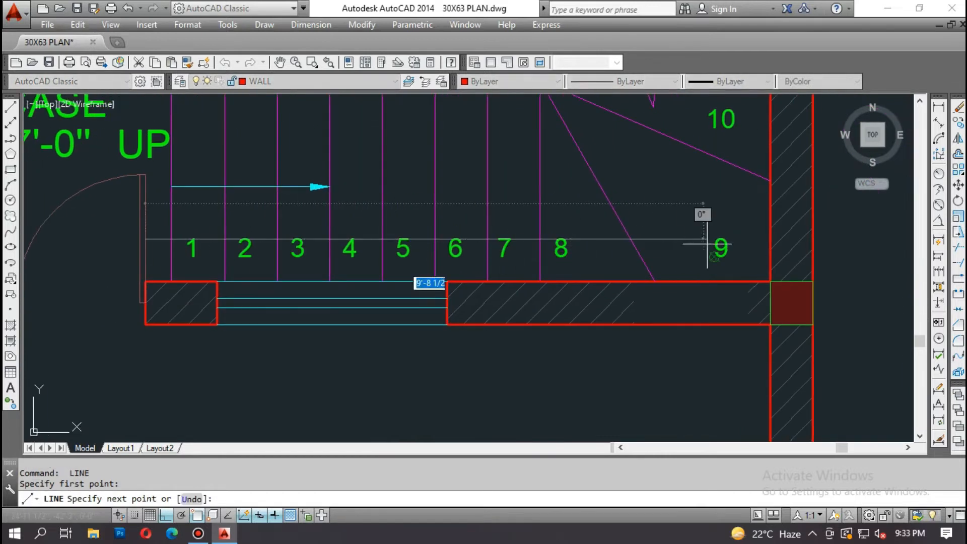
pyautogui.click(769, 240)
pyautogui.press('Escape')
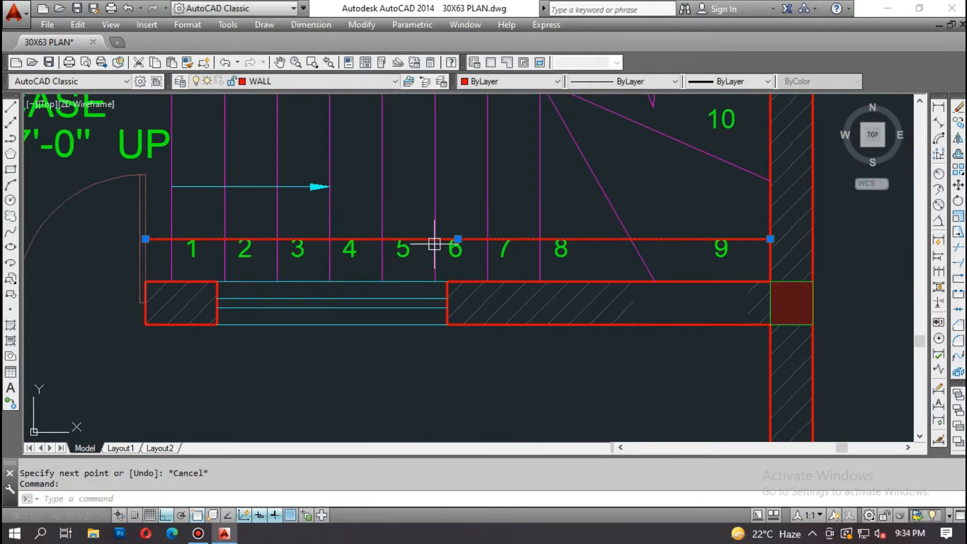
# Step: Draw a vertical centre line from the helper line's midpoint down across the staircase's terrace wall
pyautogui.scroll(2, 434, 244)
pyautogui.write('l')
pyautogui.press('Return')
pyautogui.click(457, 239)
pyautogui.scroll(-6, 462, 237)
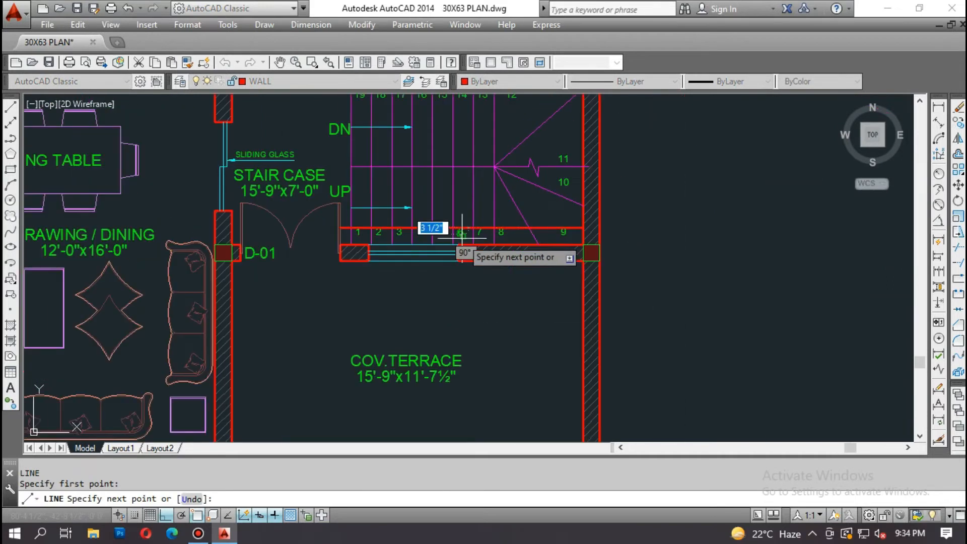
pyautogui.click(458, 325)
pyautogui.scroll(2, 461, 326)
pyautogui.press('Escape')
# Step: Offset the vertical centre line by 42 to both sides
pyautogui.write('o')
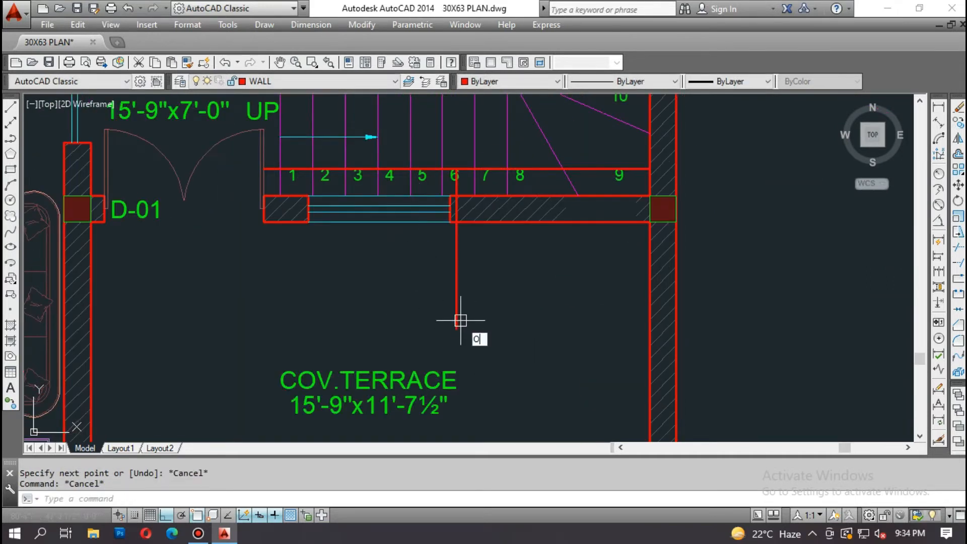
pyautogui.press('Return')
pyautogui.write('42')
pyautogui.press('Return')
pyautogui.click(456, 303)
pyautogui.click(446, 282)
pyautogui.click(455, 272)
pyautogui.click(517, 281)
# Step: Stretch the remaining staircase window's tread 6 end to the offset line nearer the corner column
pyautogui.scroll(4, 453, 217)
pyautogui.press('Escape')
pyautogui.write('s')
pyautogui.press('Return')
pyautogui.click(458, 269)
pyautogui.click(442, 176)
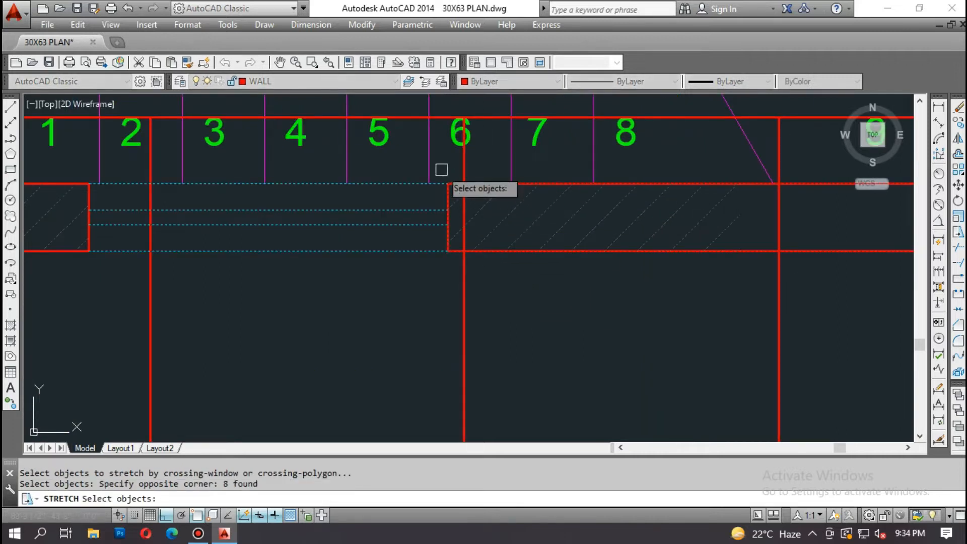
pyautogui.press('Return')
pyautogui.click(447, 250)
pyautogui.click(778, 251)
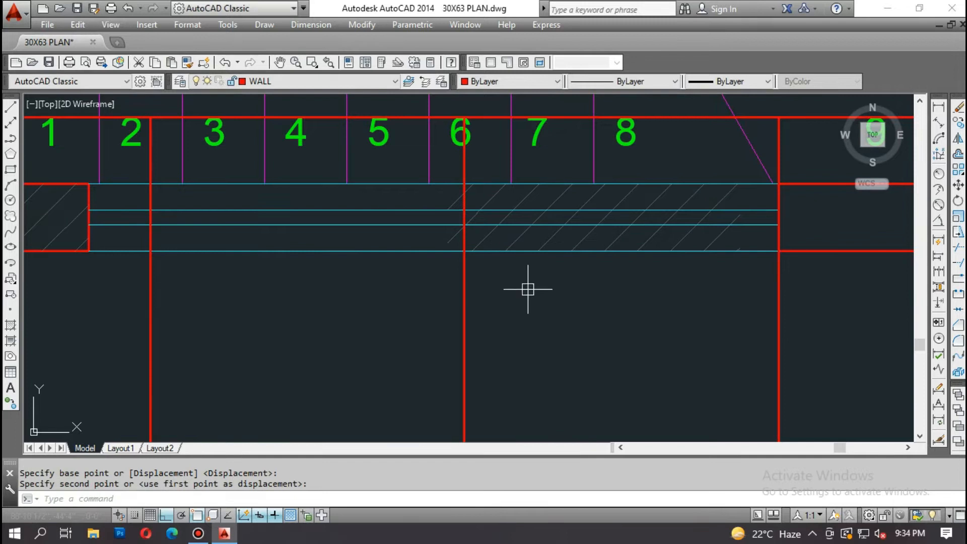
# Step: Stretch the staircase window's door-side end to the offset line nearer the door
pyautogui.moveTo(32, 282); pyautogui.dragTo(442, 296, button='middle')
pyautogui.press('Return')
pyautogui.click(508, 301)
pyautogui.click(481, 185)
pyautogui.press('Return')
pyautogui.click(499, 265)
pyautogui.click(561, 265)
pyautogui.press('Escape')
# Step: Erase the horizontal helper line and the three vertical layout lines around the staircase window
pyautogui.scroll(-4, 489, 279)
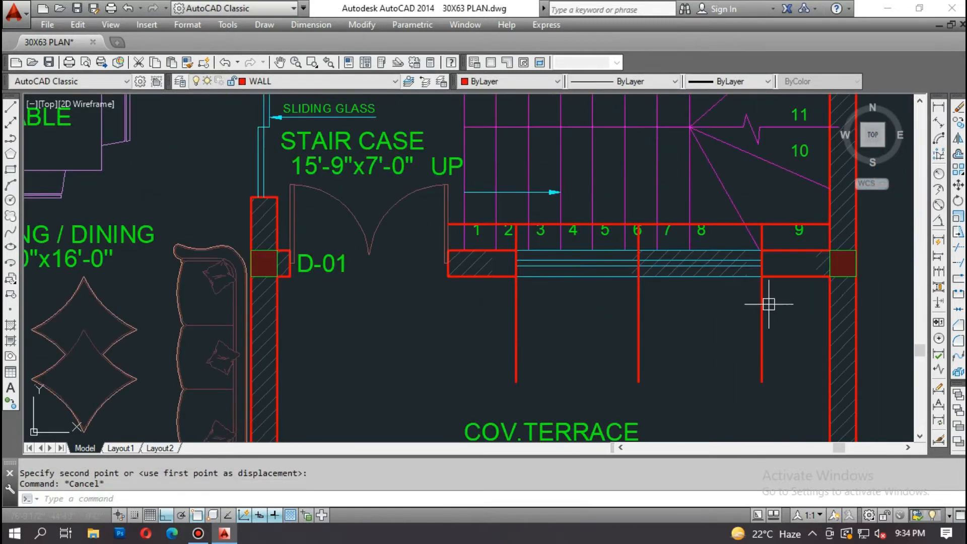
pyautogui.write('e')
pyautogui.press('Return')
pyautogui.click(796, 291)
pyautogui.click(463, 326)
pyautogui.scroll(4, 523, 234)
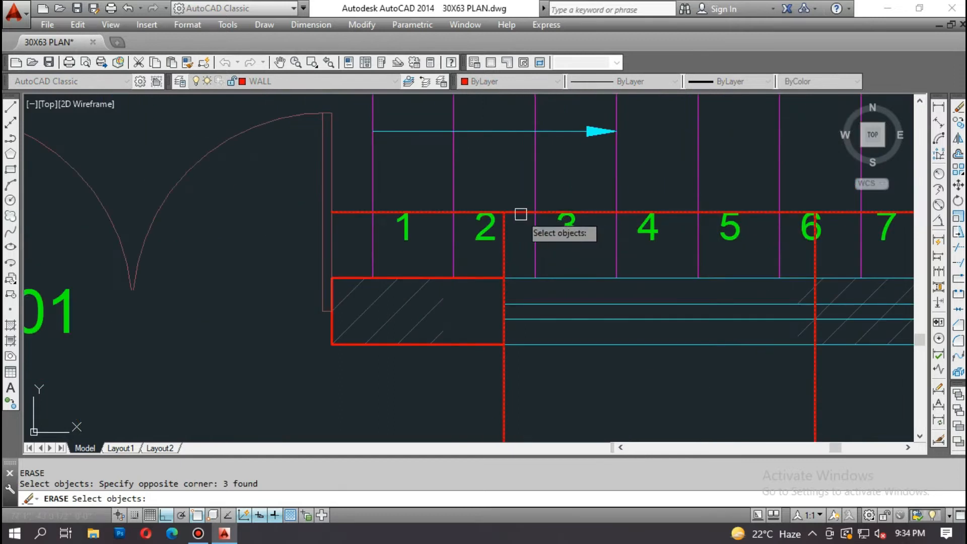
pyautogui.press('Return')
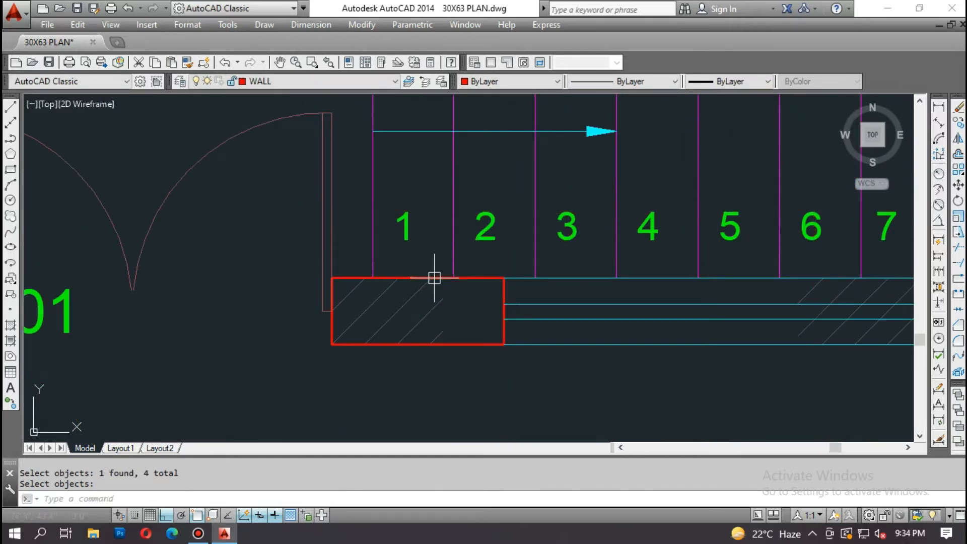
# Step: Extend the wall hatch beside the staircase door to the window's new door-side end
pyautogui.scroll(-2, 434, 277)
pyautogui.click(416, 317)
pyautogui.scroll(2, 425, 317)
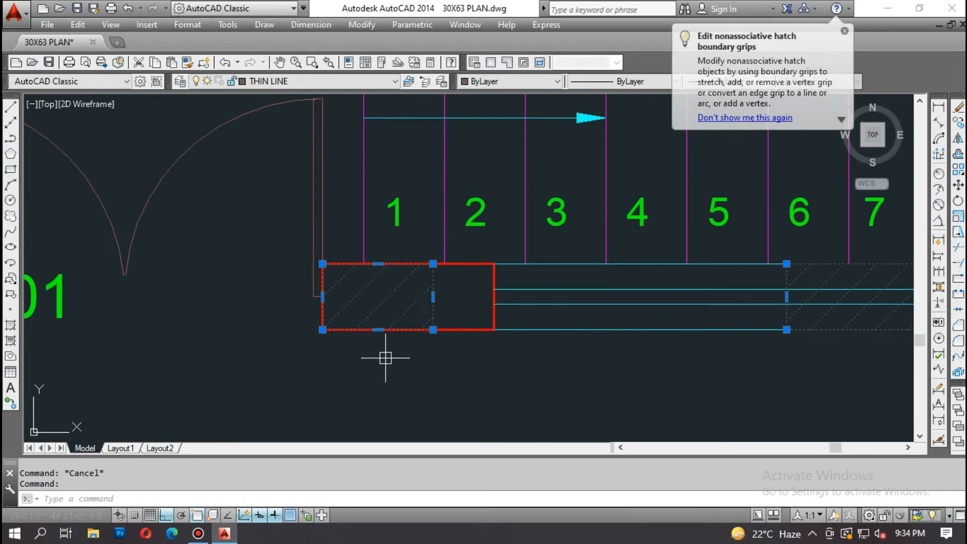
pyautogui.click(433, 296)
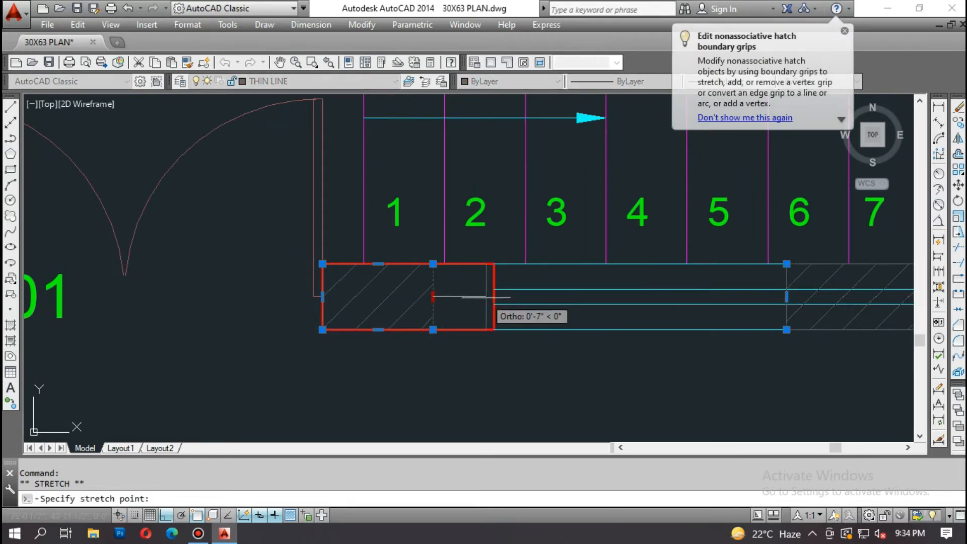
pyautogui.click(493, 296)
# Step: Reshape the middle wall hatch to fill only the wall between the window's new end and the hatch at the corner column
pyautogui.moveTo(744, 373); pyautogui.dragTo(313, 334, button='middle')
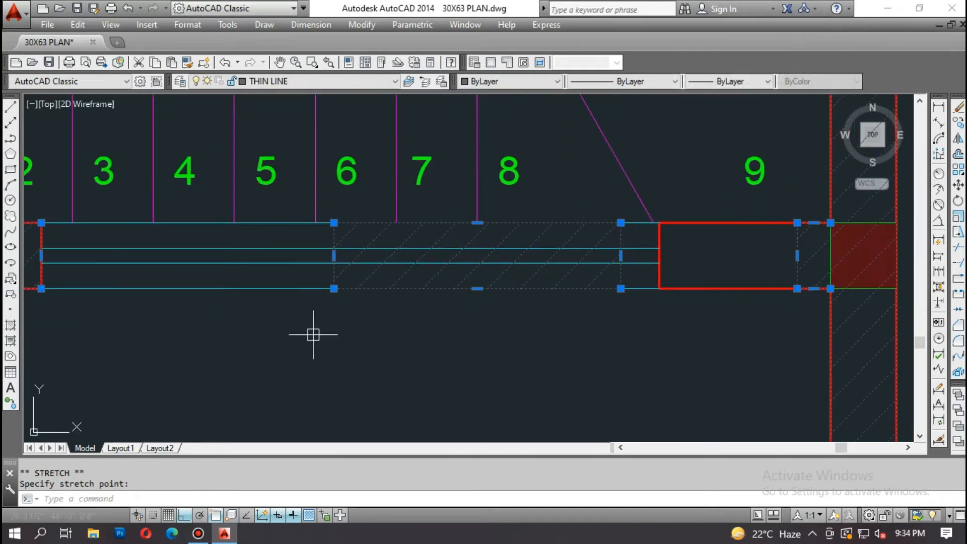
pyautogui.moveTo(629, 330); pyautogui.dragTo(584, 315, button='middle')
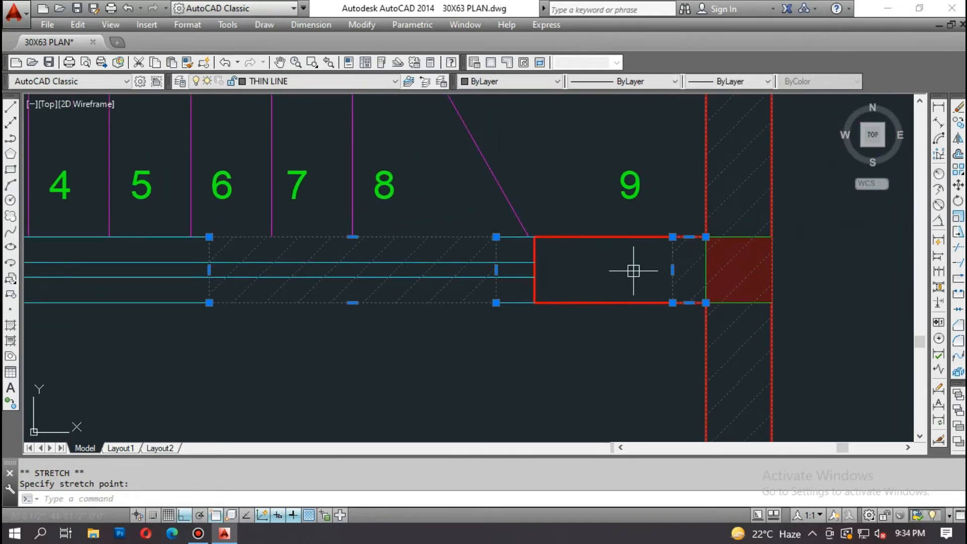
pyautogui.click(496, 270)
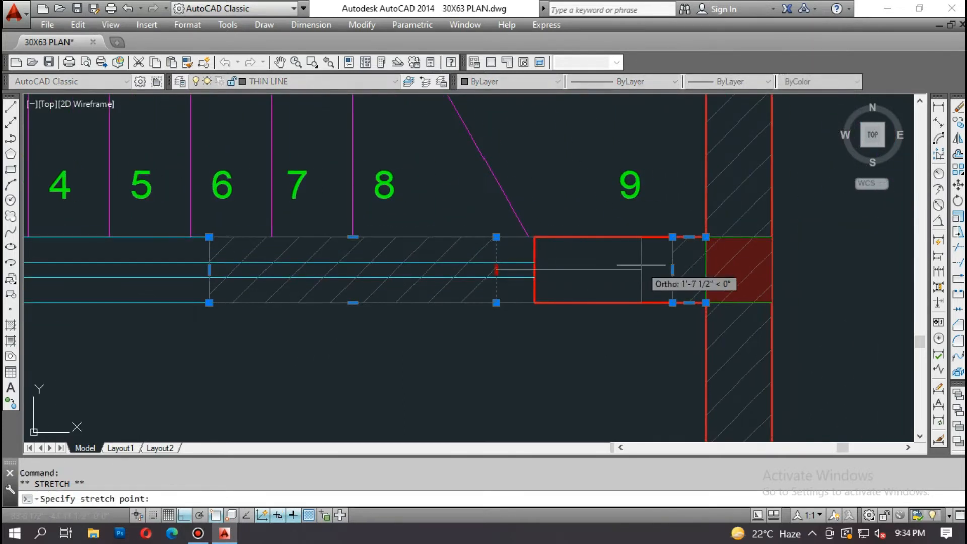
pyautogui.click(672, 270)
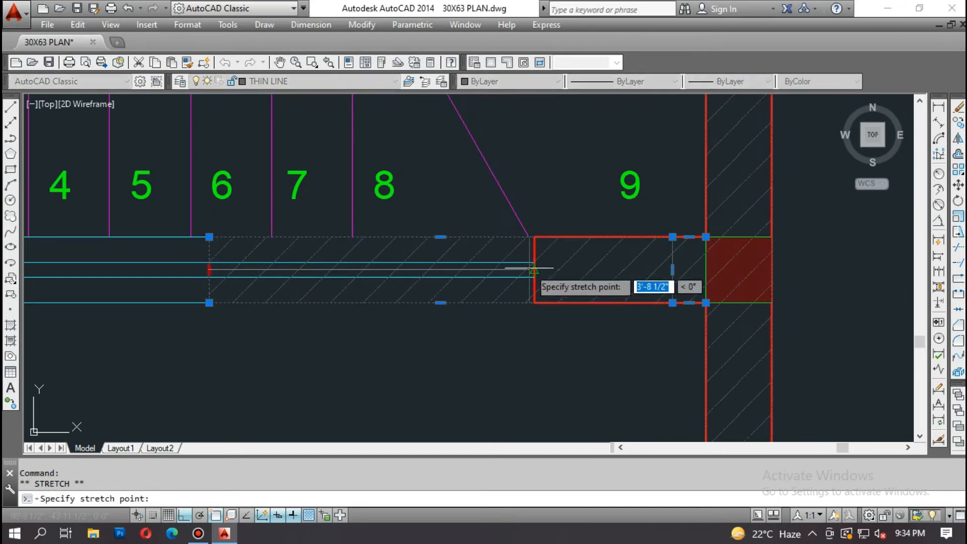
pyautogui.click(533, 269)
pyautogui.press('Escape')
pyautogui.scroll(-4, 681, 249)
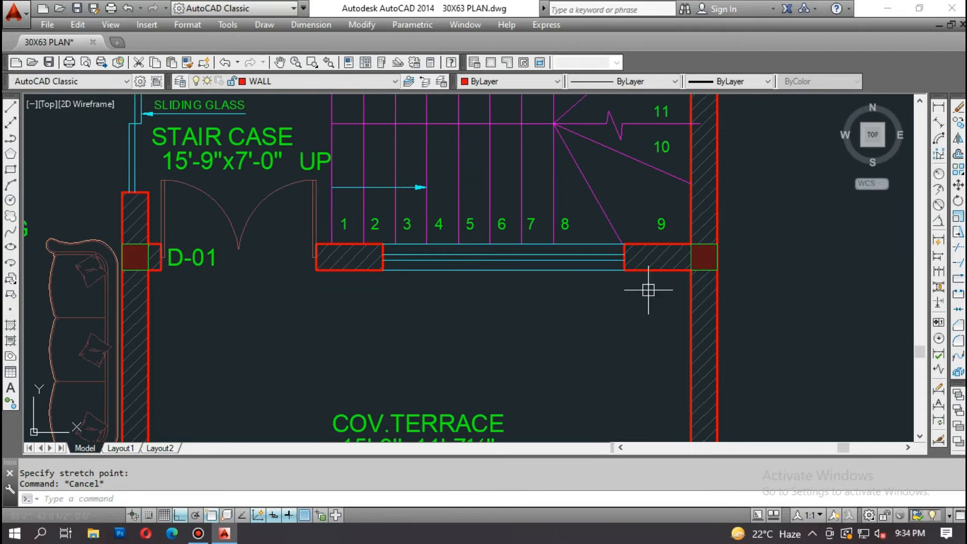
# Step: Erase the remaining window and the short wall piece beside it from the stripped plan's terrace-side staircase wall
pyautogui.scroll(-2, 689, 289)
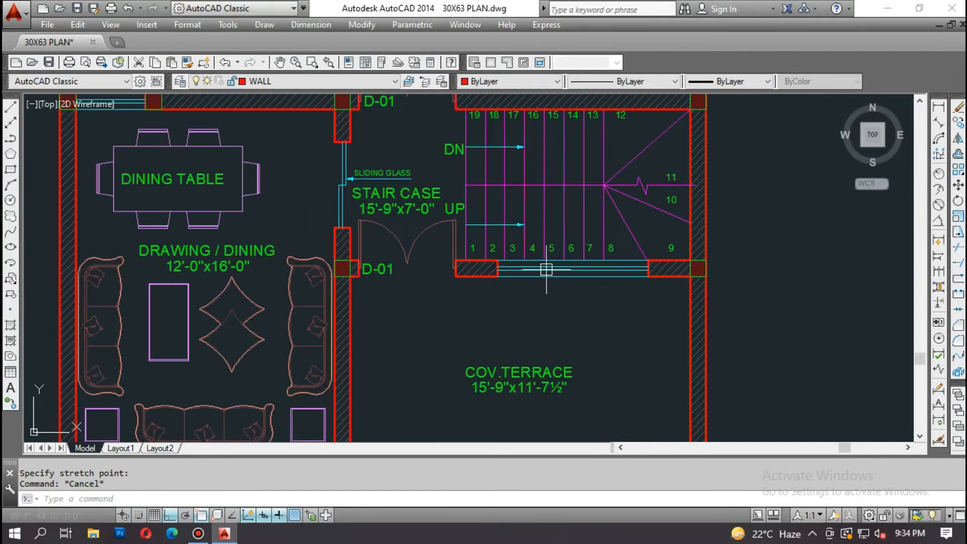
pyautogui.scroll(-2, 546, 269)
pyautogui.moveTo(598, 358); pyautogui.dragTo(535, 299, button='middle')
pyautogui.moveTo(439, 325); pyautogui.dragTo(29, 289, button='middle')
pyautogui.moveTo(636, 260); pyautogui.dragTo(449, 235, button='middle')
pyautogui.scroll(2, 586, 274)
pyautogui.press('e')
pyautogui.press('Return')
pyautogui.click(509, 226)
pyautogui.click(755, 271)
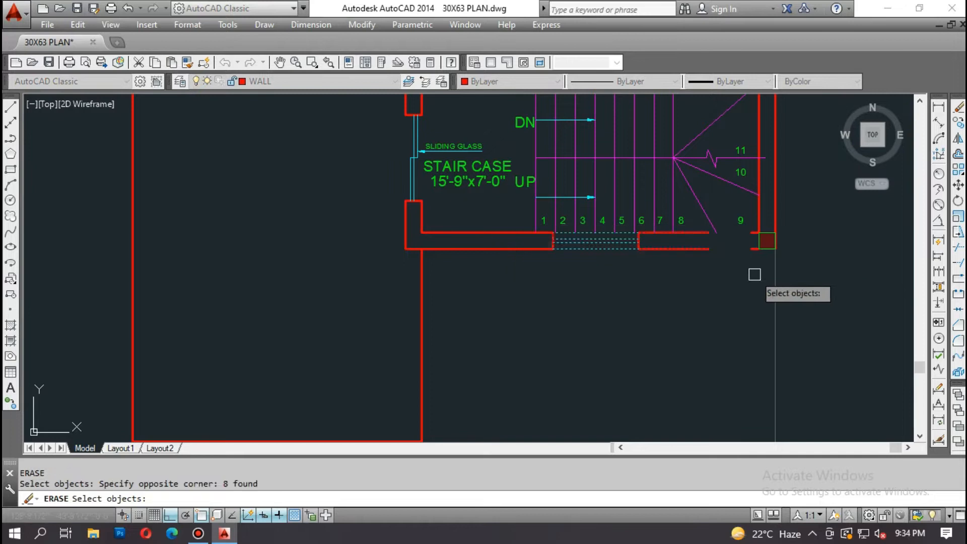
pyautogui.press('Return')
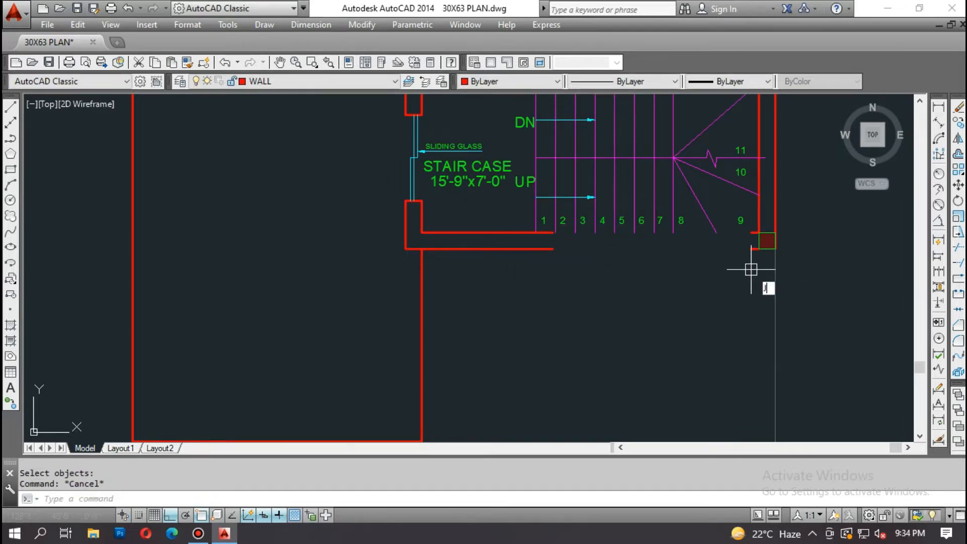
# Step: Join the outer and inner lines of the stripped plan's terrace-side staircase wall across the gap to the corner column
pyautogui.press('Return')
pyautogui.scroll(2, 752, 247)
pyautogui.click(755, 239)
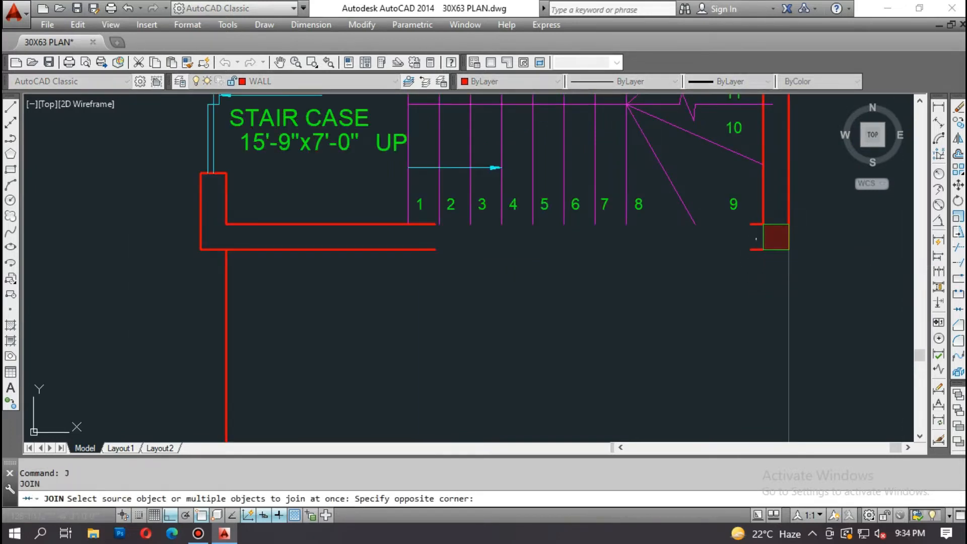
pyautogui.click(427, 279)
pyautogui.press('Return')
pyautogui.press('Return')
pyautogui.click(391, 224)
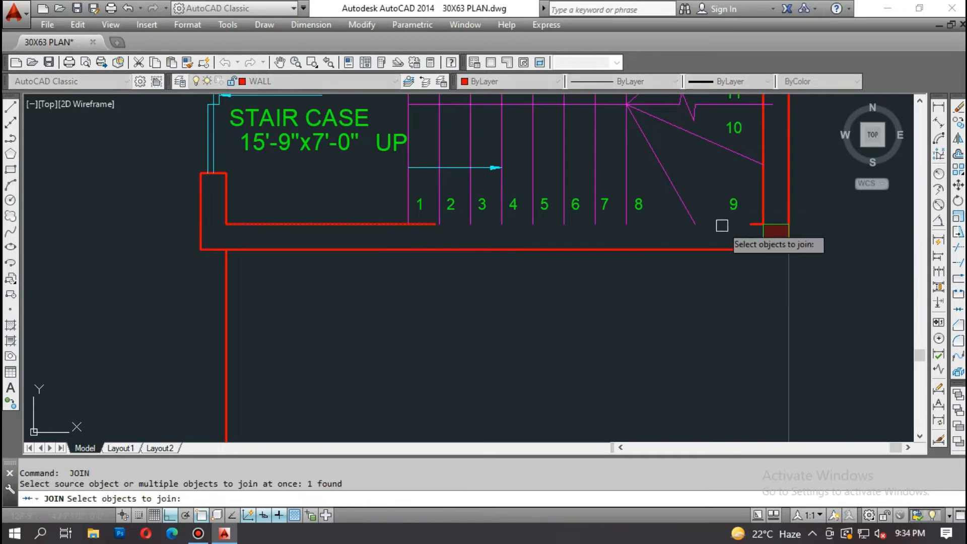
pyautogui.click(750, 225)
pyautogui.press('Return')
pyautogui.scroll(-4, 438, 297)
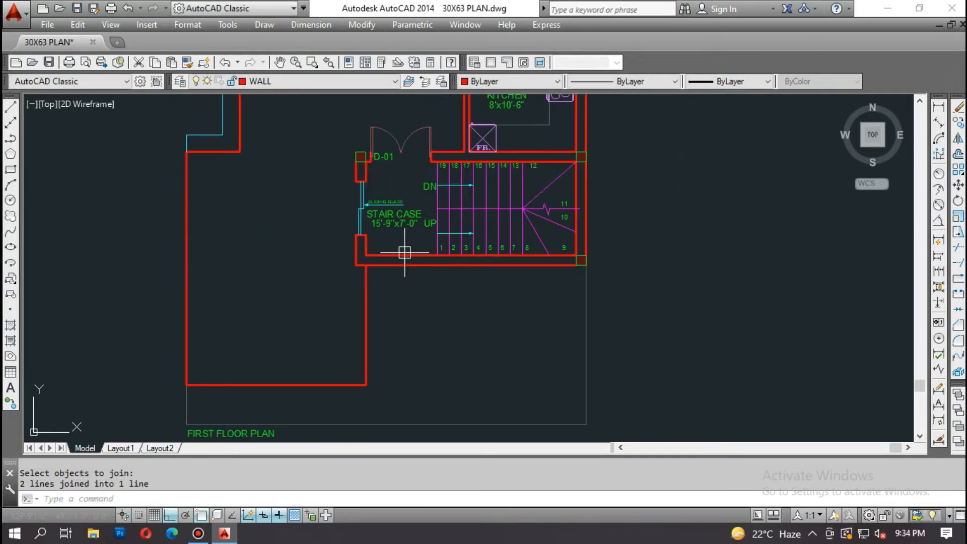
pyautogui.scroll(4, 409, 248)
pyautogui.click(416, 266)
pyautogui.write('c')
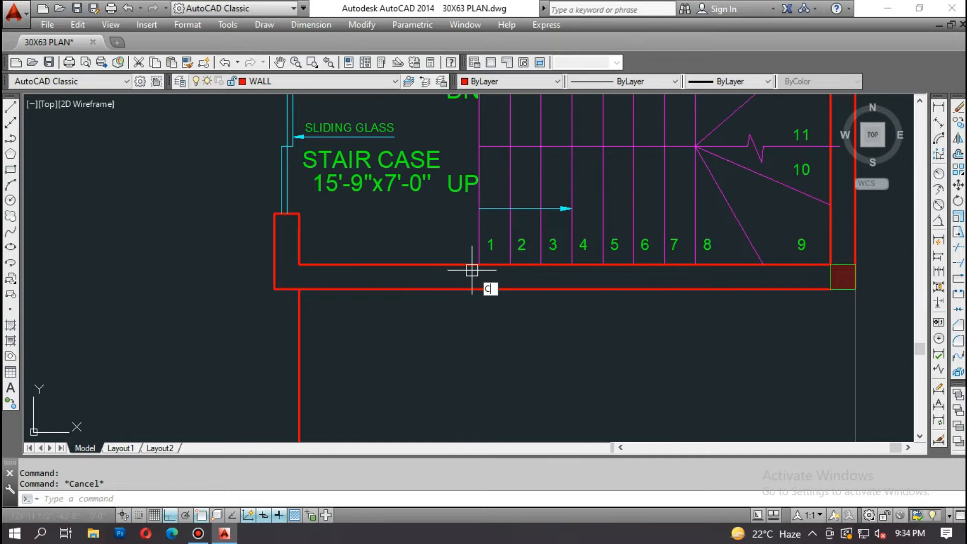
pyautogui.write('o')
pyautogui.press('Return')
pyautogui.scroll(-5, 771, 255)
pyautogui.scroll(6, 479, 188)
pyautogui.scroll(-2, 429, 201)
pyautogui.click(409, 219)
pyautogui.scroll(-2, 408, 218)
pyautogui.click(648, 284)
pyautogui.press('Escape')
pyautogui.press('Escape')
# Step: Measure the length of the furnished plan's terrace-side staircase window
pyautogui.write('DLI')
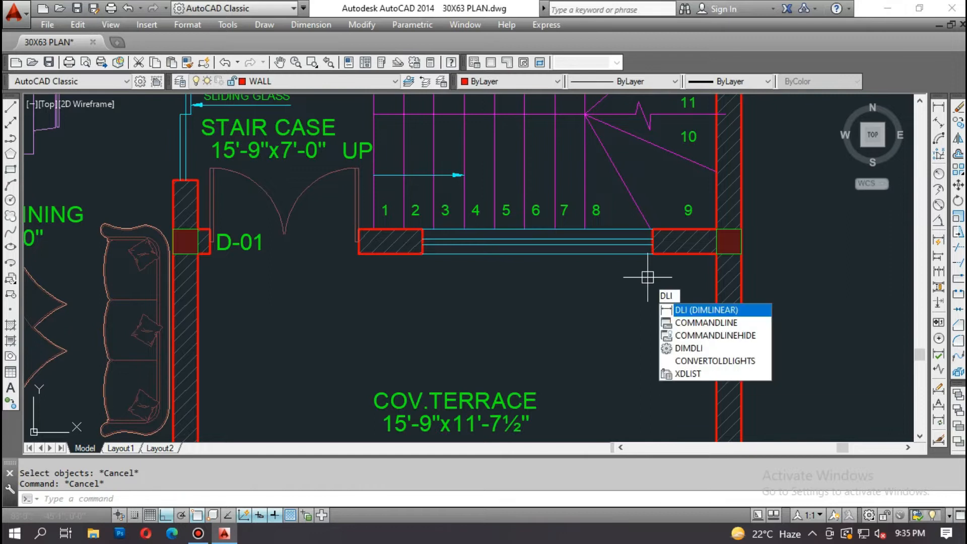
pyautogui.press('Return')
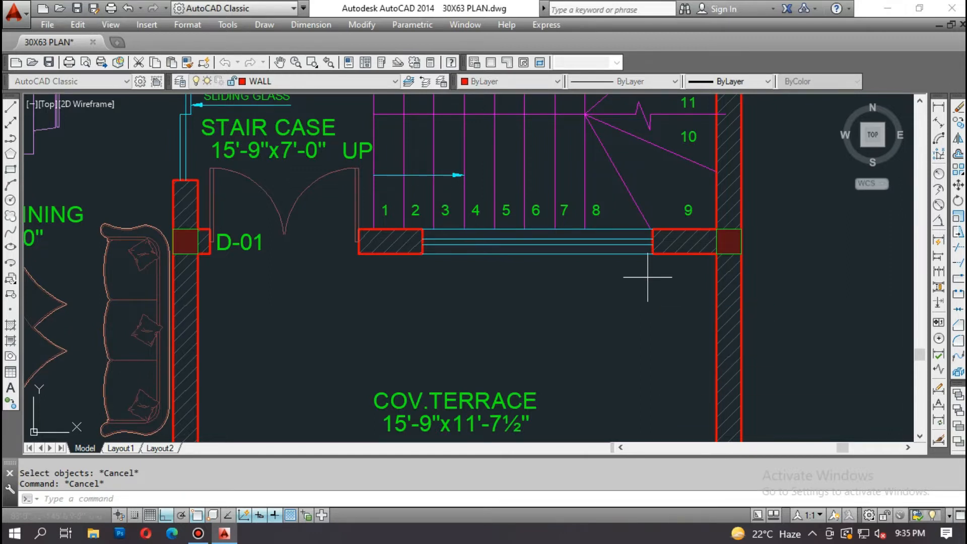
pyautogui.press('Return')
pyautogui.click(536, 254)
pyautogui.scroll(2, 543, 261)
pyautogui.press('Escape')
# Step: Copy the furnished plan's terrace-side staircase window with its end lines from its midpoint to the midpoint of the stripped plan's matching inner wall line
pyautogui.write('CO')
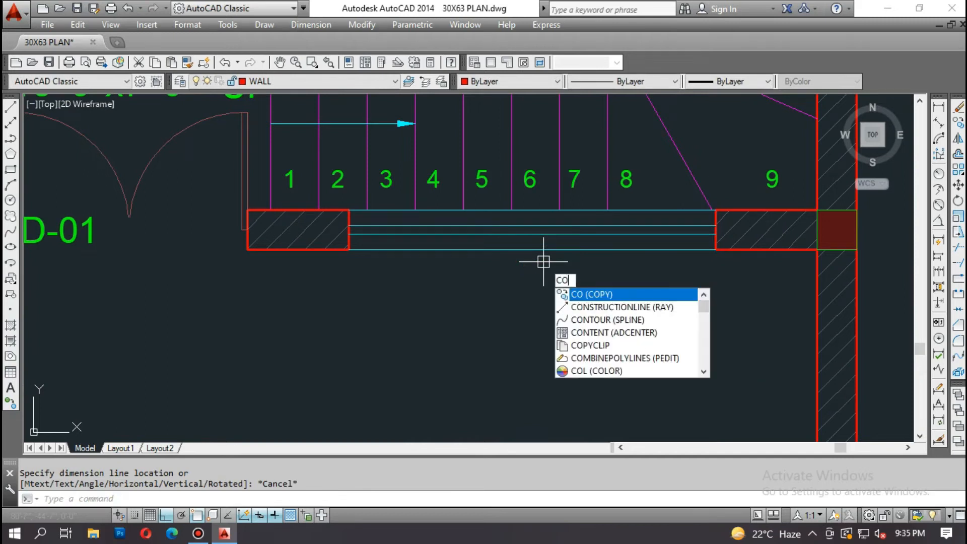
pyautogui.press('Return')
pyautogui.scroll(4, 338, 212)
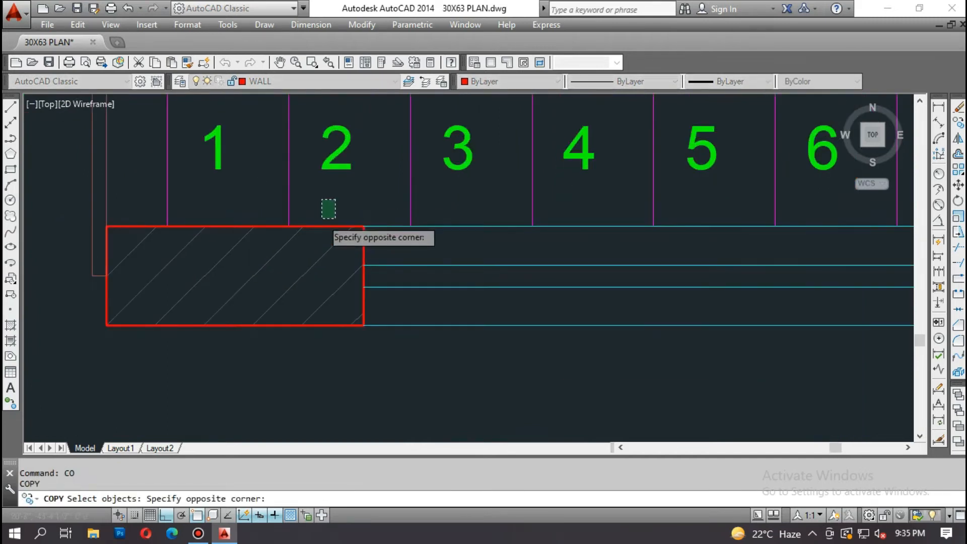
pyautogui.scroll(-3, 335, 218)
pyautogui.click(722, 285)
pyautogui.press('Return')
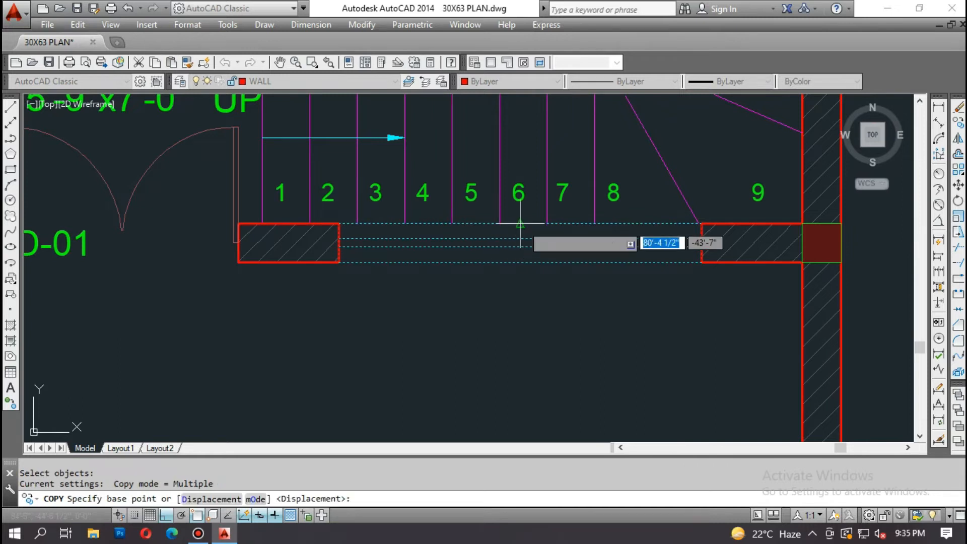
pyautogui.click(520, 222)
pyautogui.scroll(-5, 492, 296)
pyautogui.scroll(5, 762, 277)
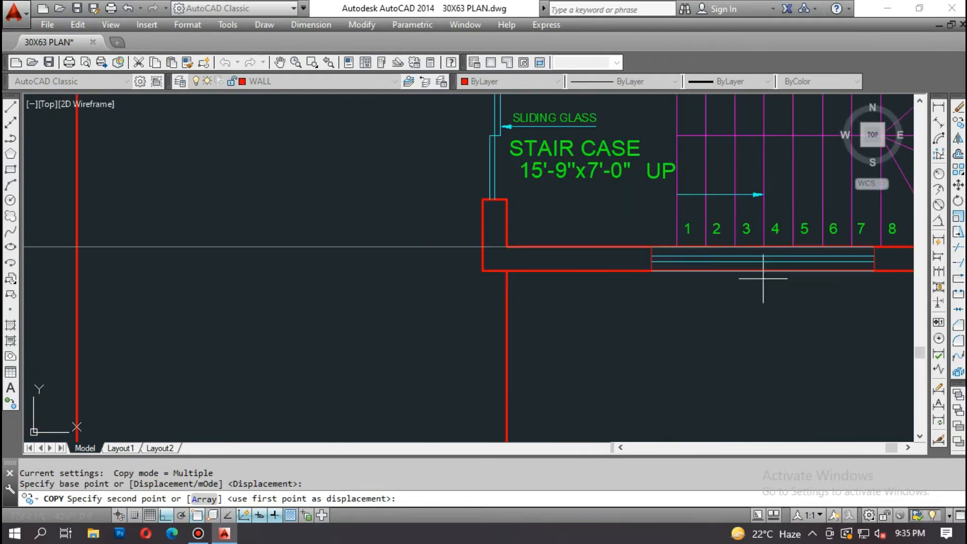
pyautogui.moveTo(790, 247); pyautogui.dragTo(628, 283, button='middle')
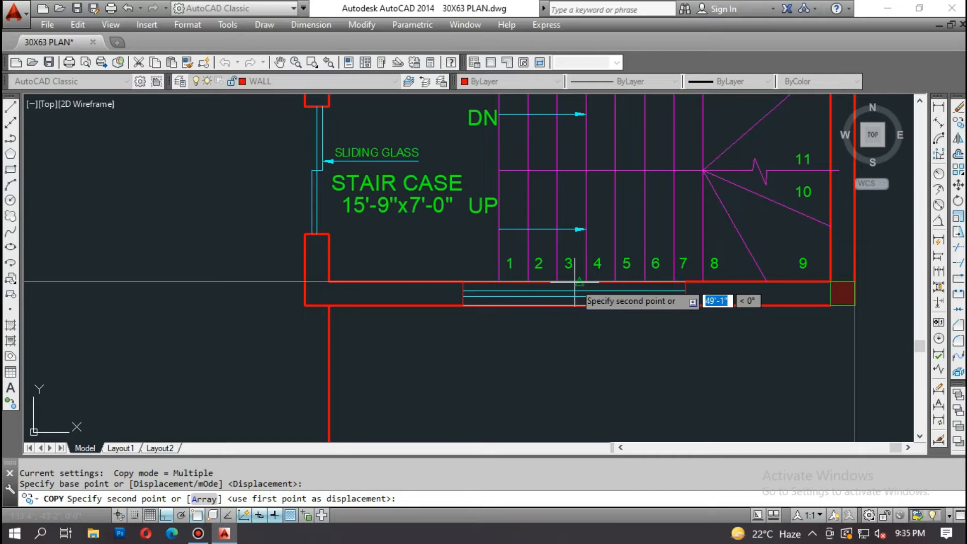
pyautogui.scroll(2, 579, 282)
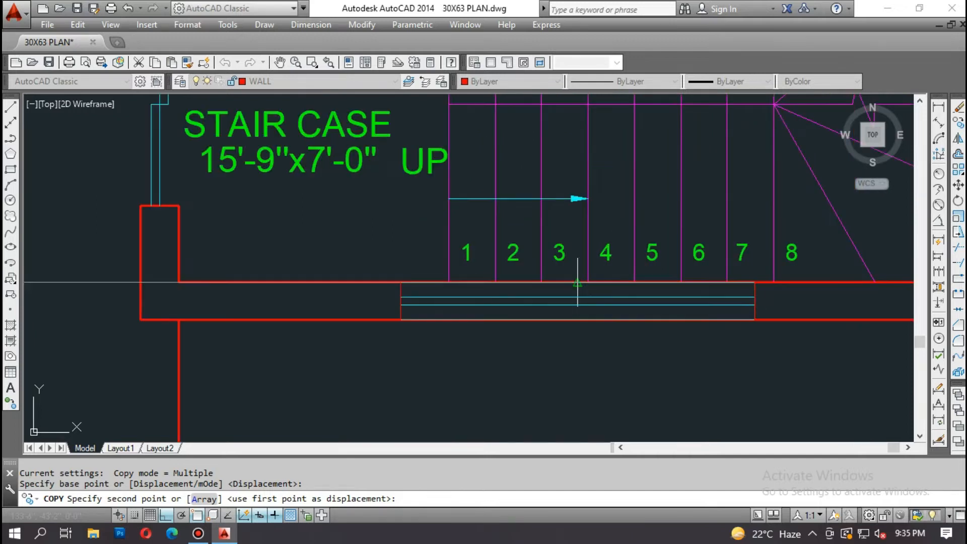
pyautogui.scroll(4, 577, 282)
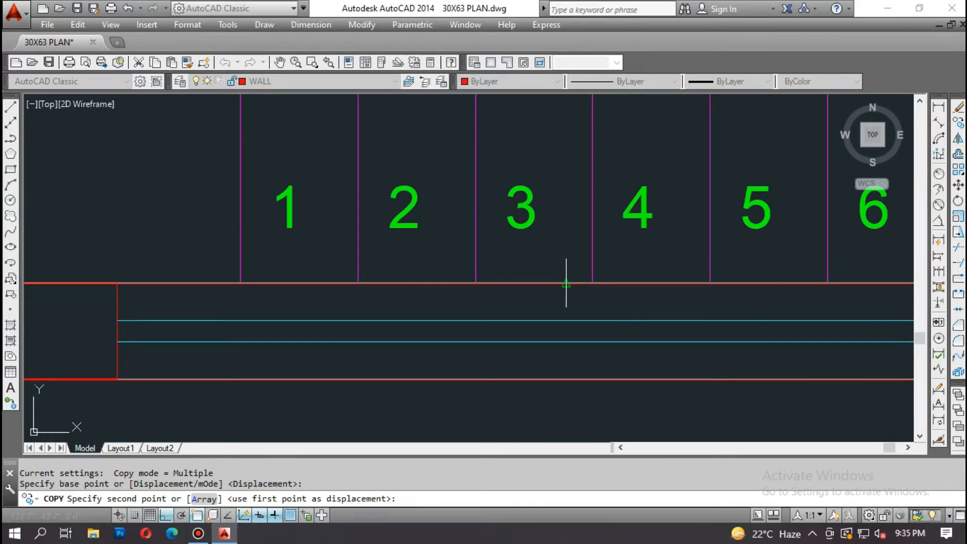
pyautogui.click(566, 283)
pyautogui.scroll(-4, 568, 282)
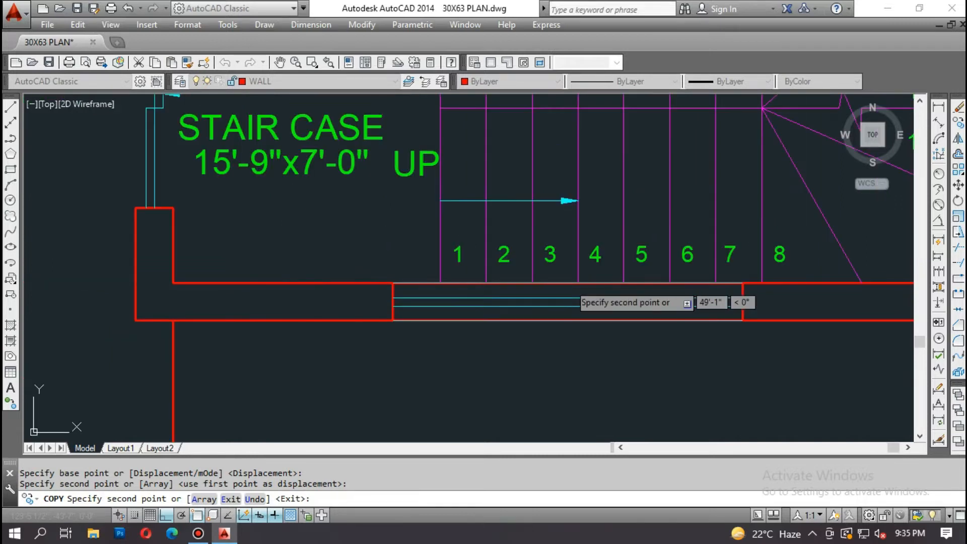
pyautogui.press('Escape')
pyautogui.write('TR')
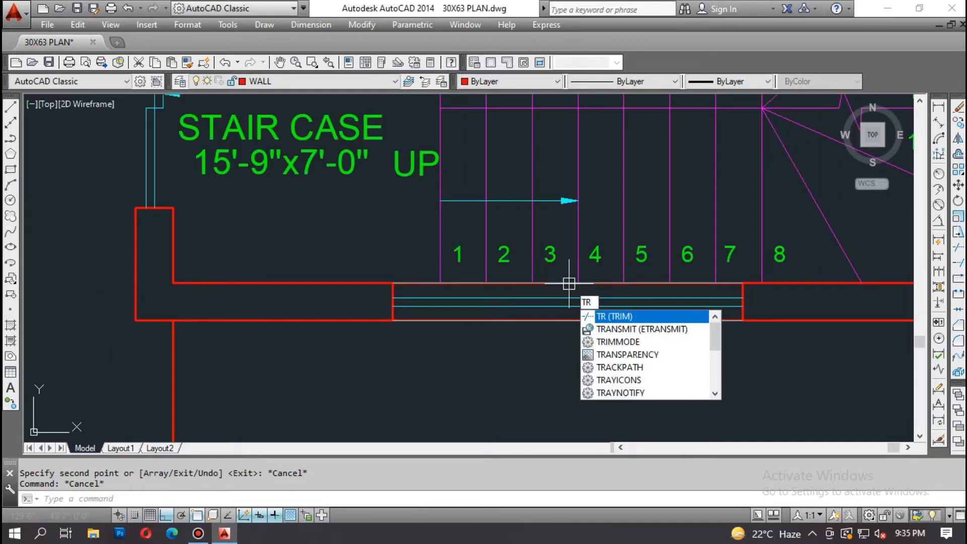
pyautogui.press('Return')
pyautogui.scroll(3, 388, 297)
pyautogui.click(380, 250)
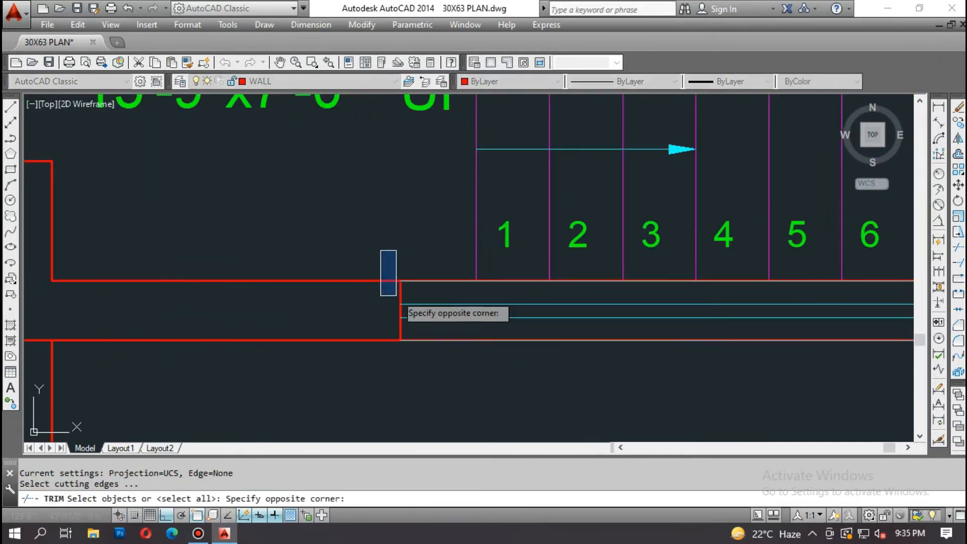
pyautogui.click(396, 295)
pyautogui.scroll(-3, 382, 258)
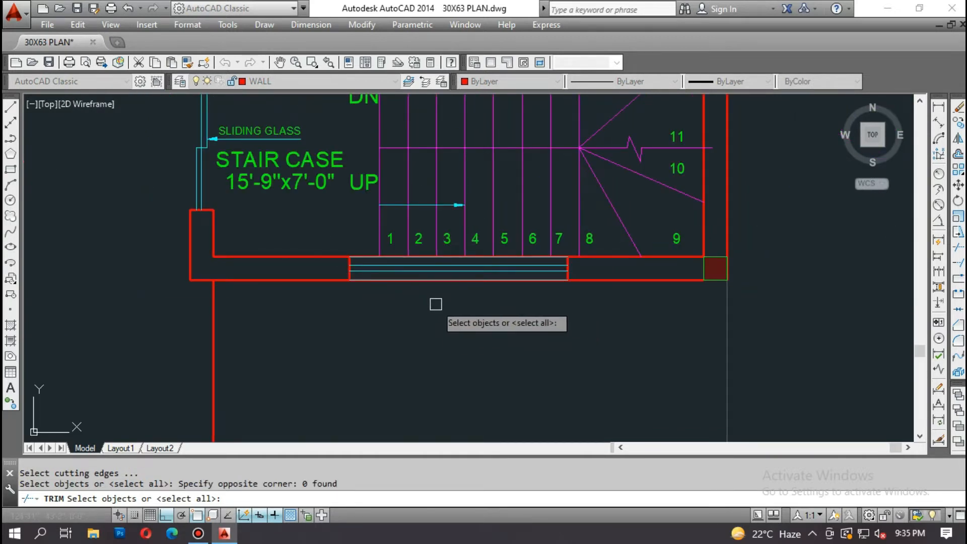
pyautogui.press('Escape')
pyautogui.press('Escape')
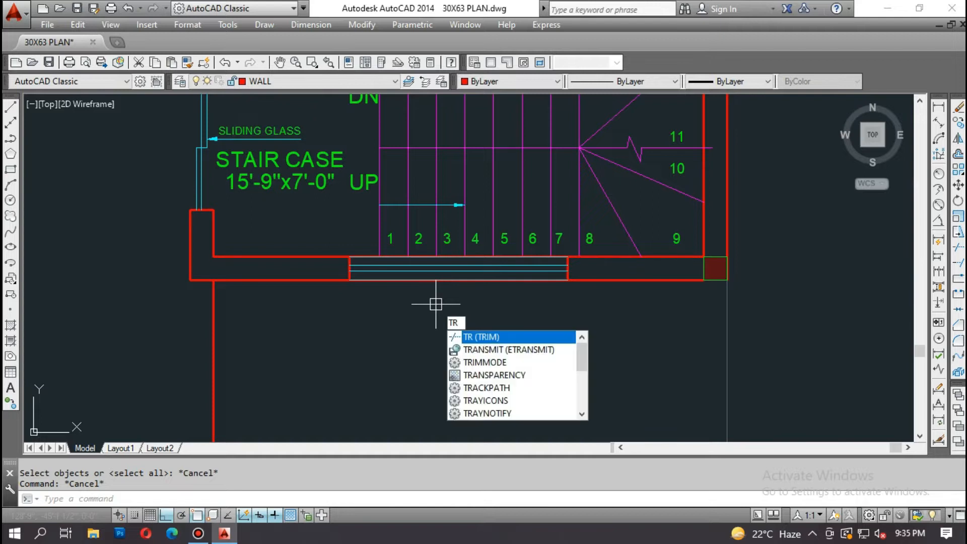
# Step: Try to trim the outer and inner wall lines across the copied window, using all objects as cutting edges
pyautogui.press('Return')
pyautogui.press('Return')
pyautogui.scroll(3, 441, 282)
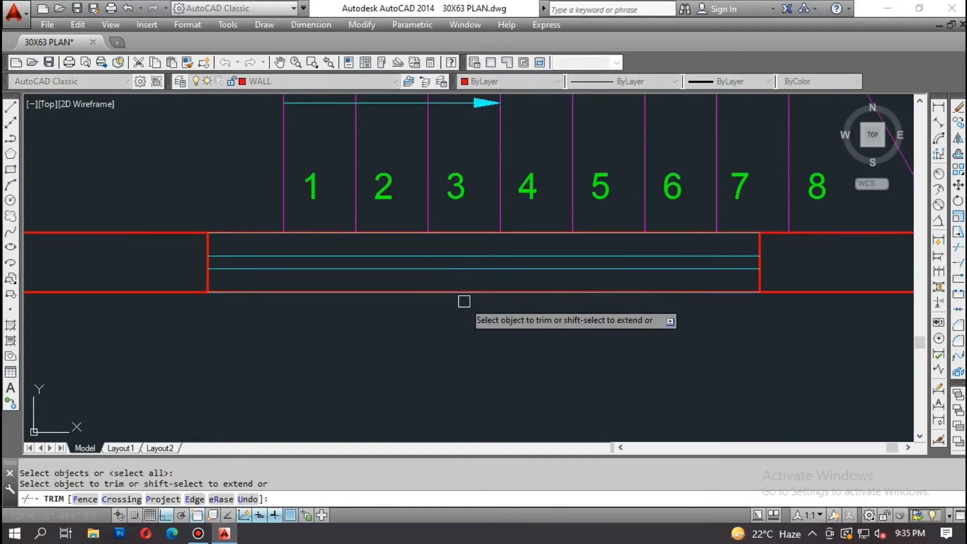
pyautogui.click(458, 288)
pyautogui.click(453, 226)
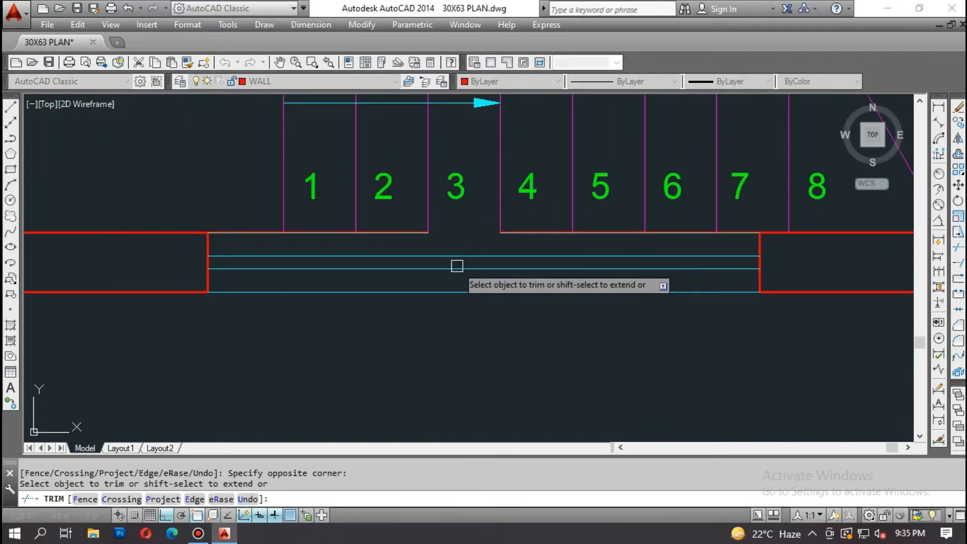
pyautogui.press('Escape')
# Step: Examine the wall line pieces beside and across the copied window by selecting them
pyautogui.click(758, 290)
pyautogui.press('Escape')
pyautogui.click(207, 290)
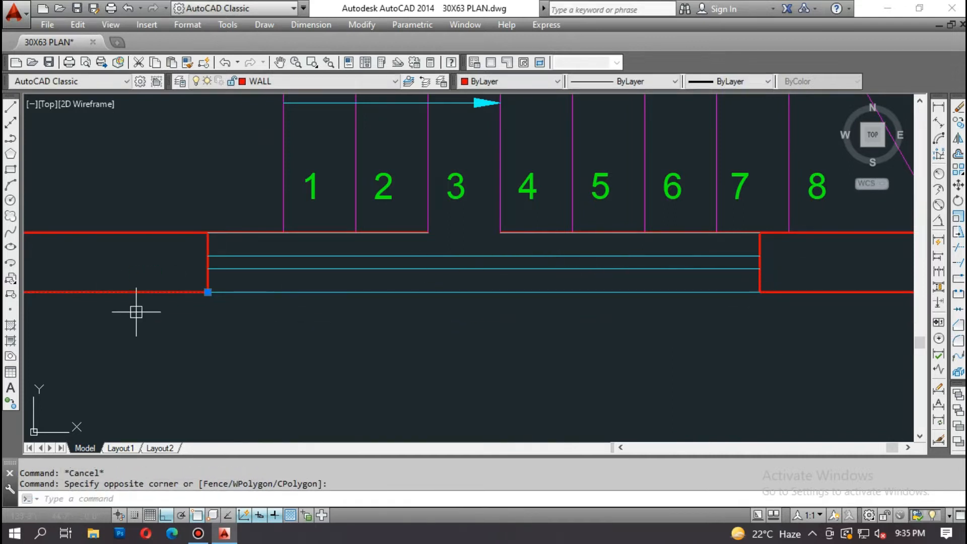
pyautogui.press('Escape')
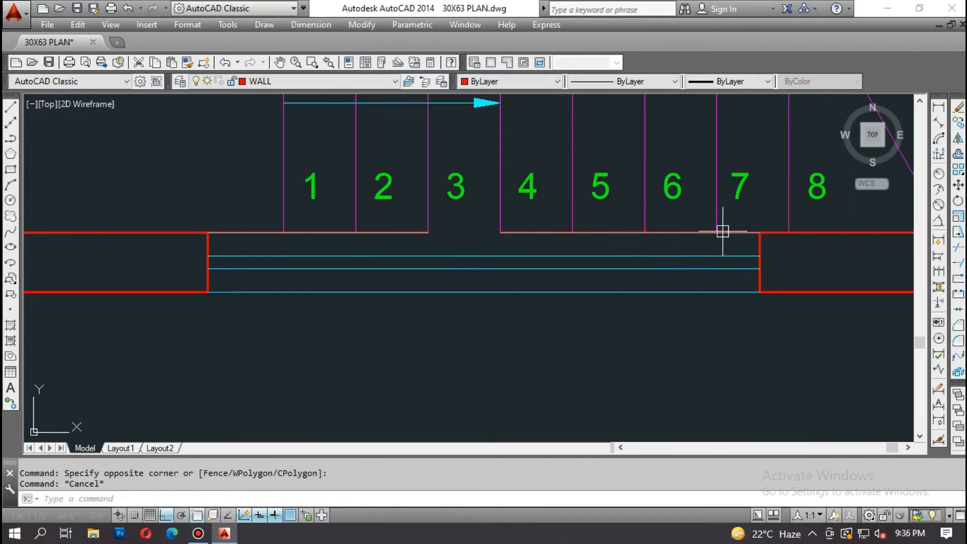
pyautogui.scroll(2, 722, 231)
pyautogui.click(690, 225)
pyautogui.click(648, 249)
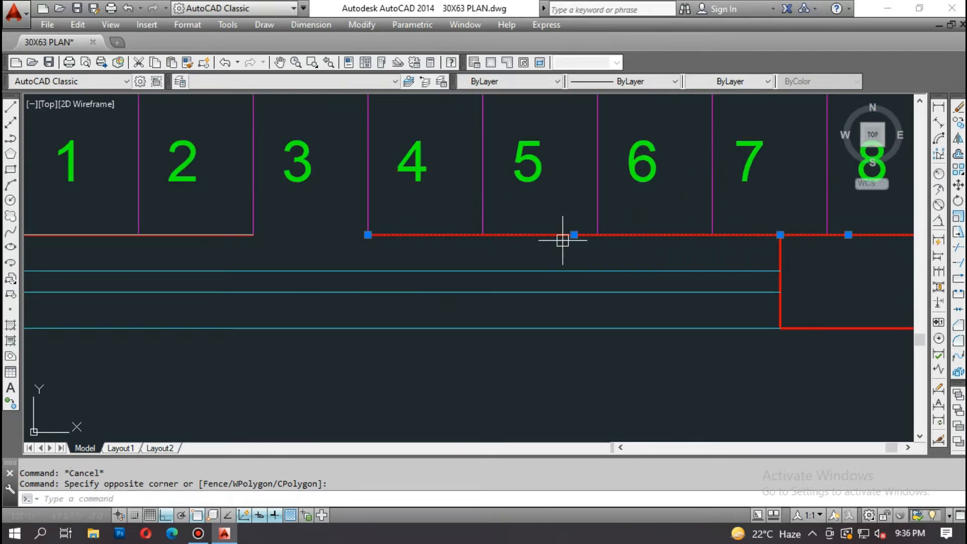
pyautogui.moveTo(144, 304); pyautogui.dragTo(492, 304, button='middle')
pyautogui.click(409, 245)
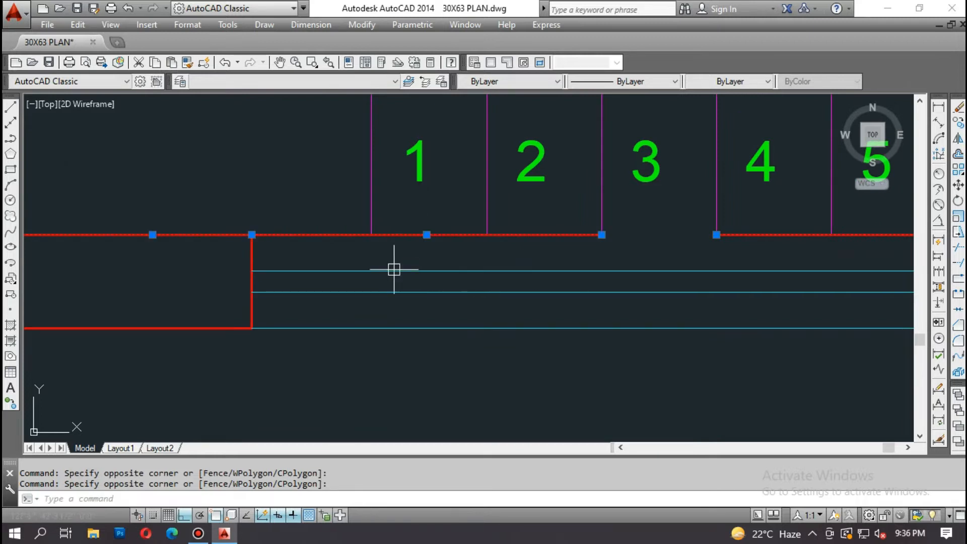
pyautogui.press('Escape')
# Step: Try to trim the inner wall line tread by tread across the copied window, and undo the trims made there
pyautogui.press('space')
pyautogui.press('space')
pyautogui.click(528, 216)
pyautogui.click(510, 244)
pyautogui.click(454, 248)
pyautogui.click(412, 210)
pyautogui.click(331, 247)
pyautogui.click(309, 188)
pyautogui.moveTo(494, 250); pyautogui.dragTo(356, 248, button='middle')
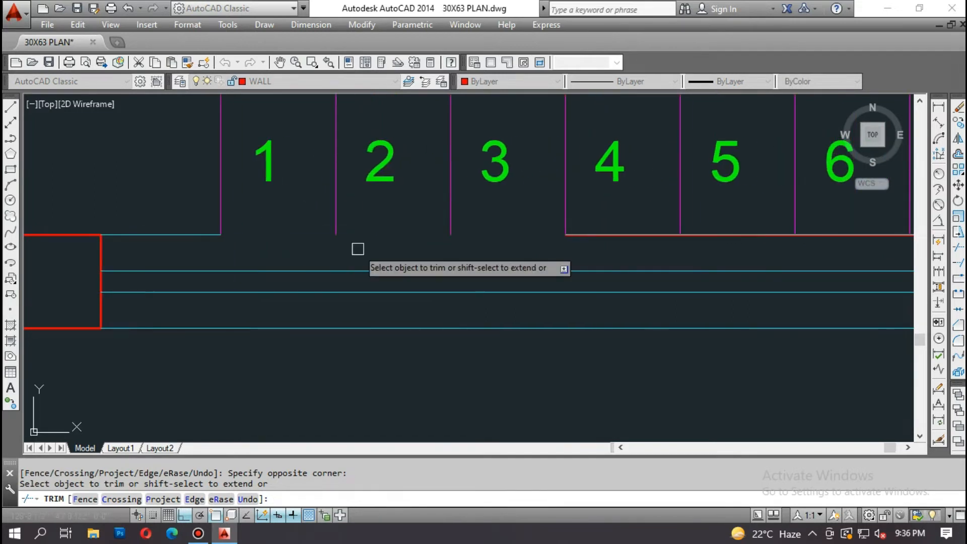
pyautogui.press('Escape')
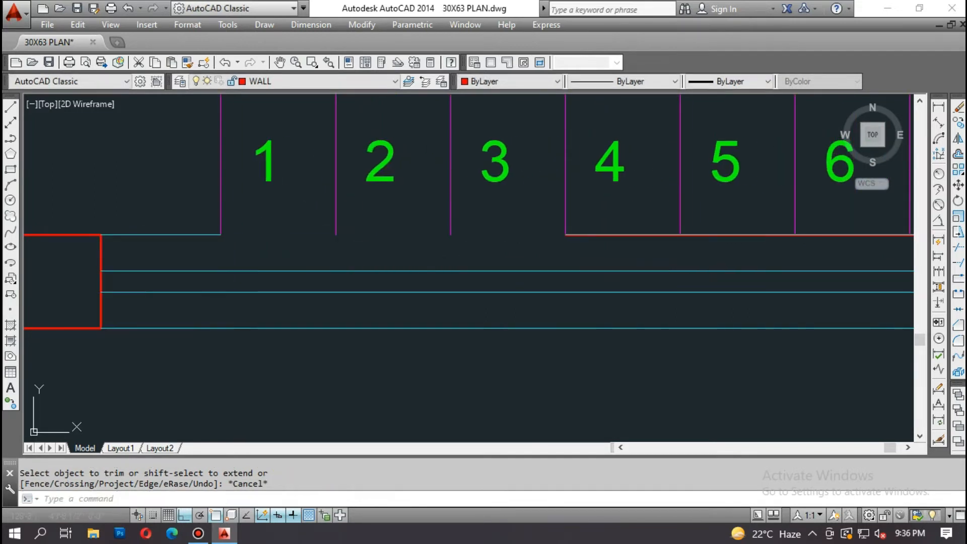
pyautogui.hotkey('ctrl', 'z')
pyautogui.hotkey('ctrl', 'z')
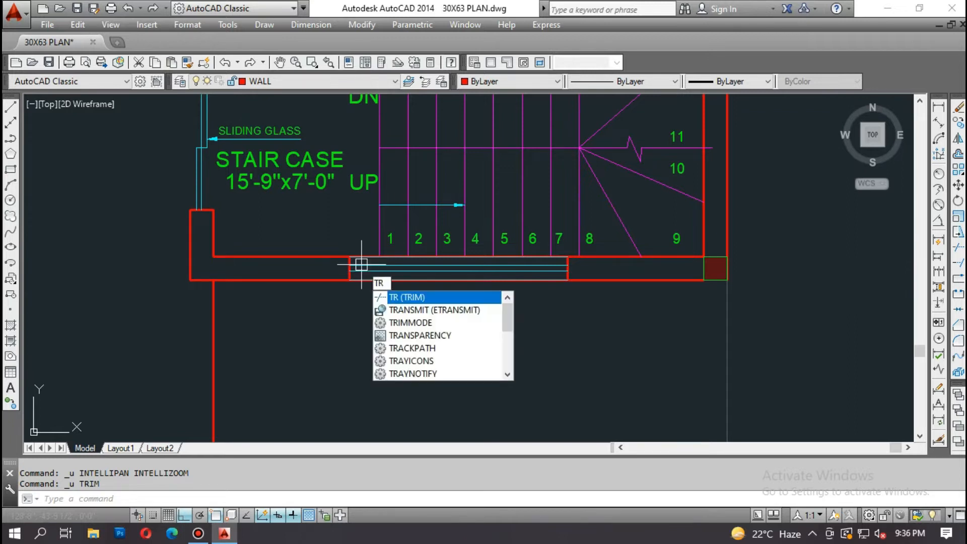
# Step: Trim the inner wall line out of the copied window's opening, using the window's two end lines as cutting edges
pyautogui.press('Return')
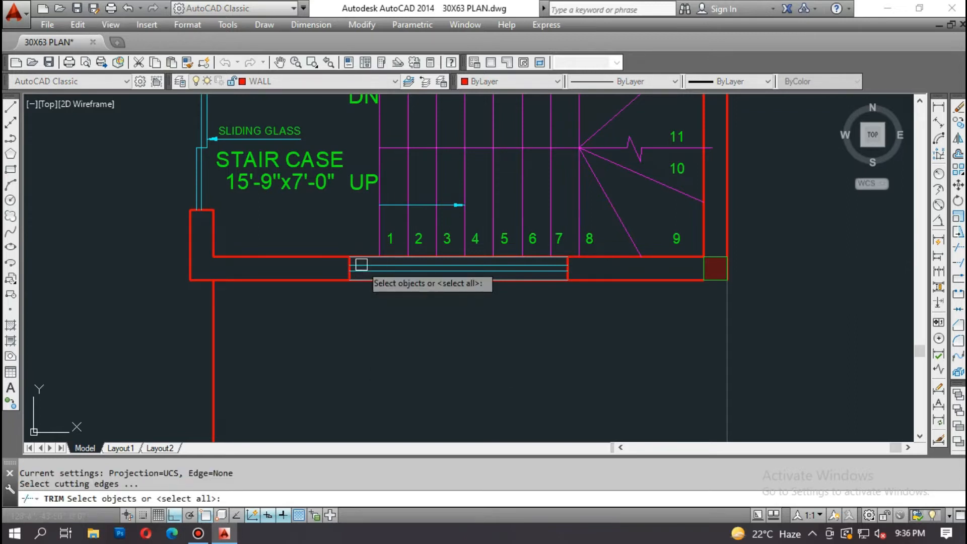
pyautogui.scroll(4, 355, 272)
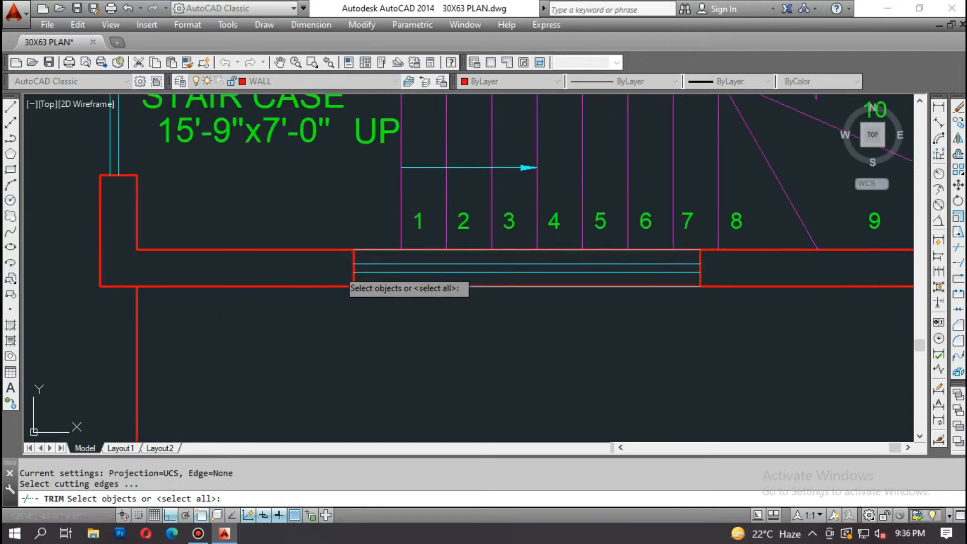
pyautogui.click(358, 251)
pyautogui.scroll(2, 357, 250)
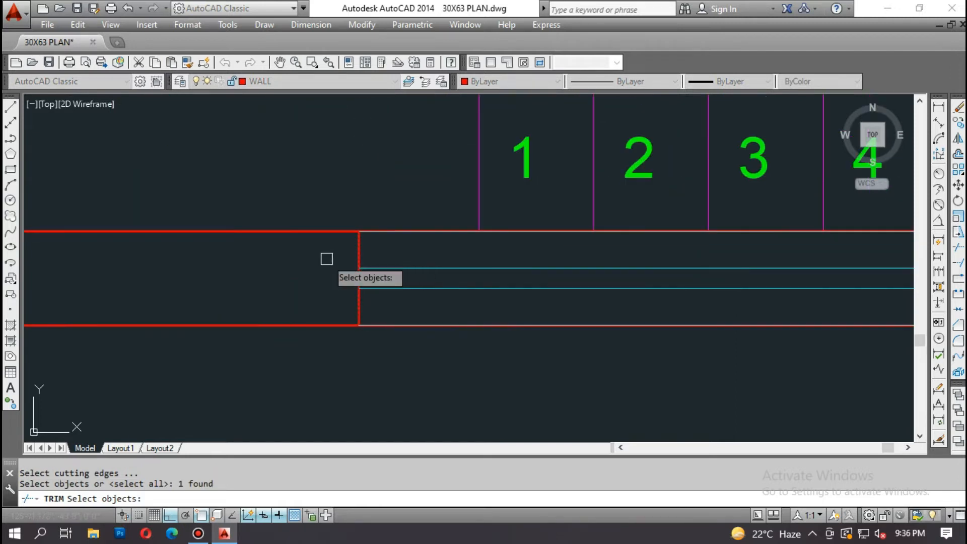
pyautogui.scroll(-6, 326, 258)
pyautogui.scroll(6, 511, 262)
pyautogui.click(589, 269)
pyautogui.scroll(-2, 584, 287)
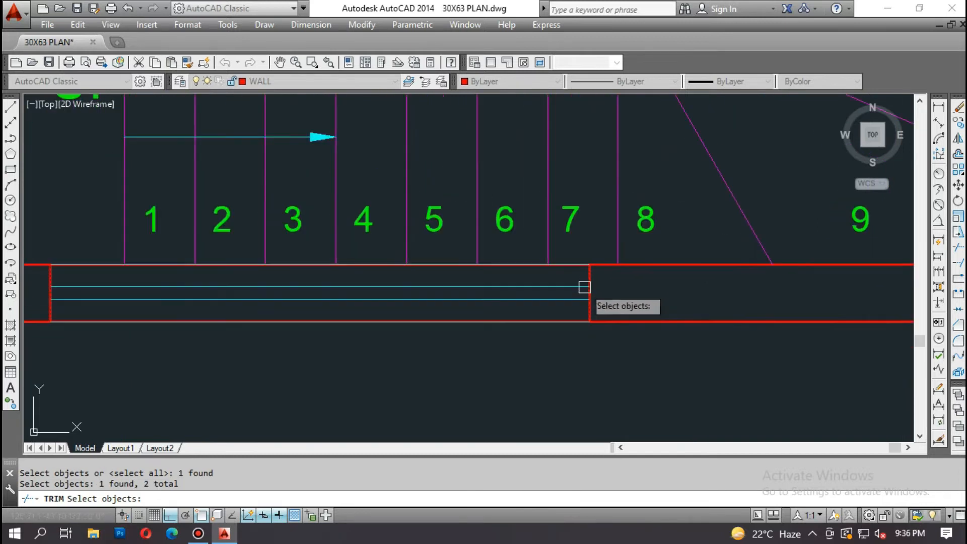
pyautogui.scroll(-2, 590, 299)
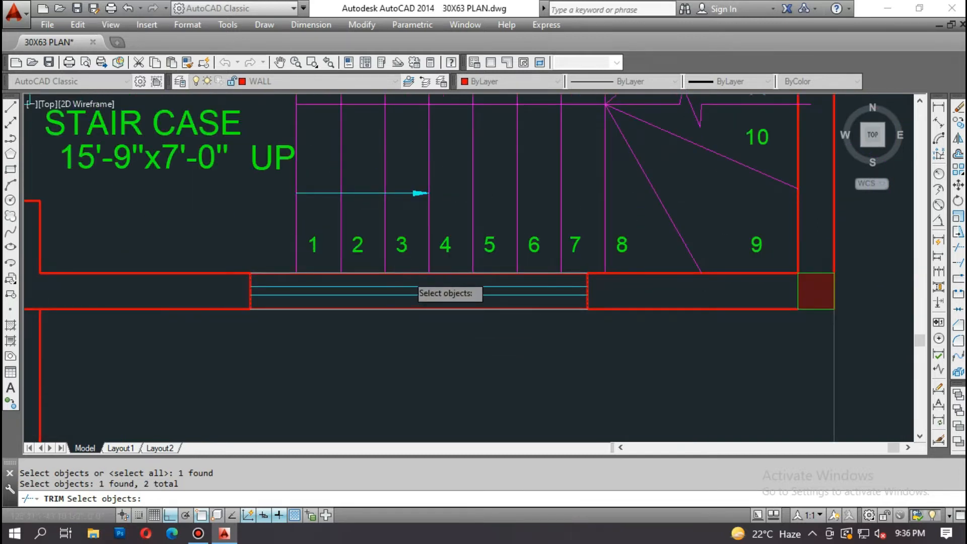
pyautogui.scroll(2, 410, 274)
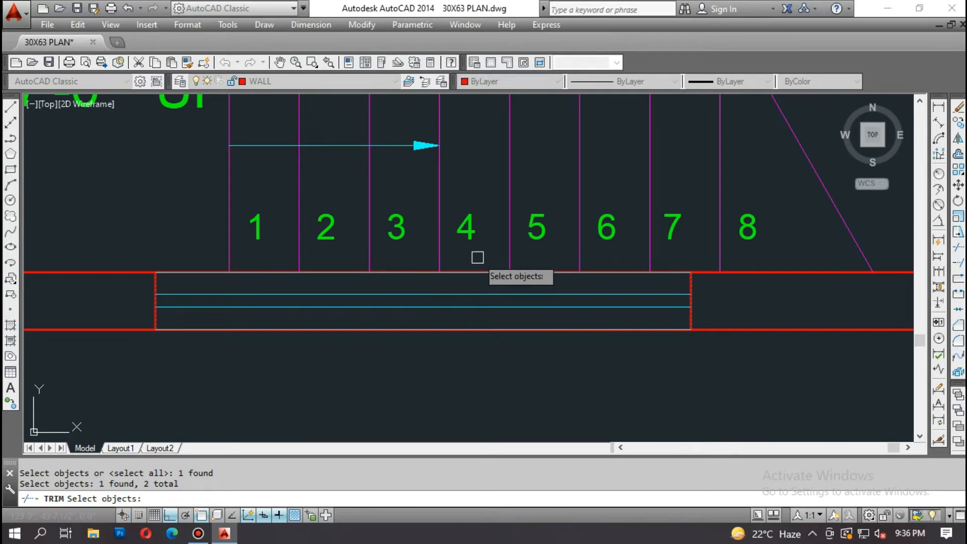
pyautogui.scroll(2, 240, 258)
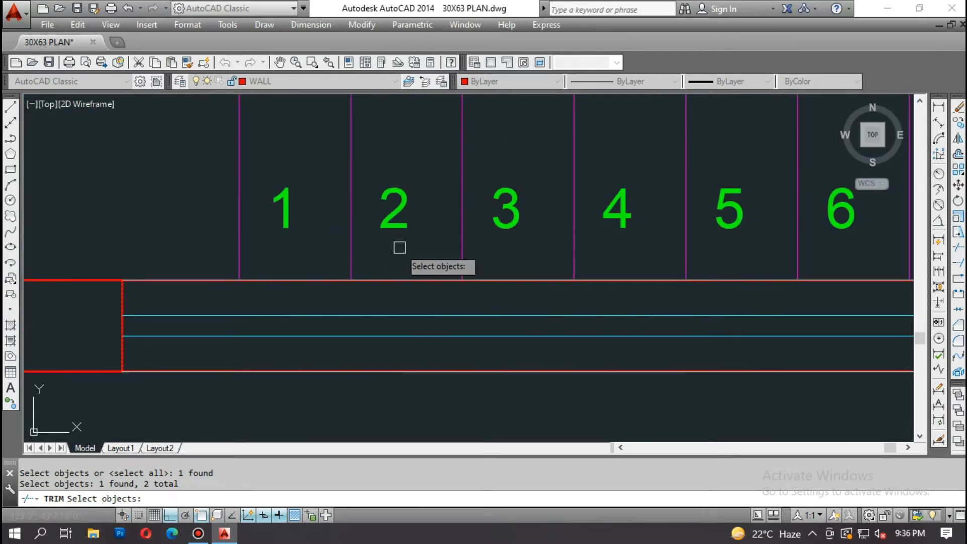
pyautogui.scroll(-2, 397, 249)
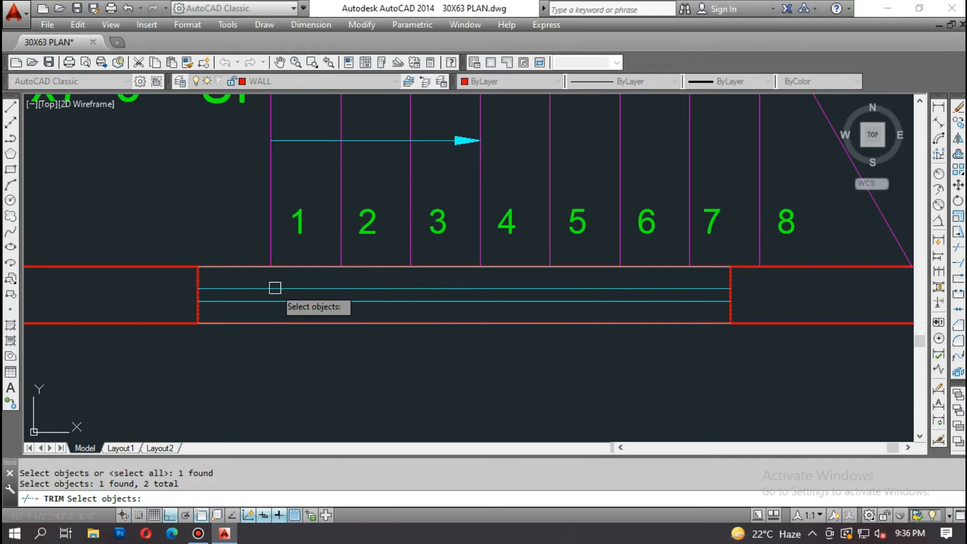
pyautogui.press('Return')
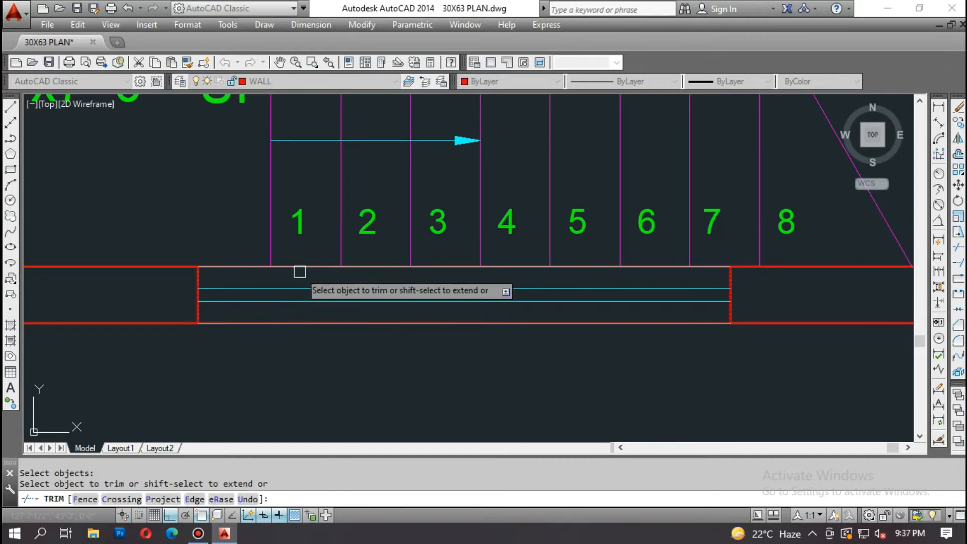
pyautogui.scroll(2, 302, 269)
pyautogui.click(316, 251)
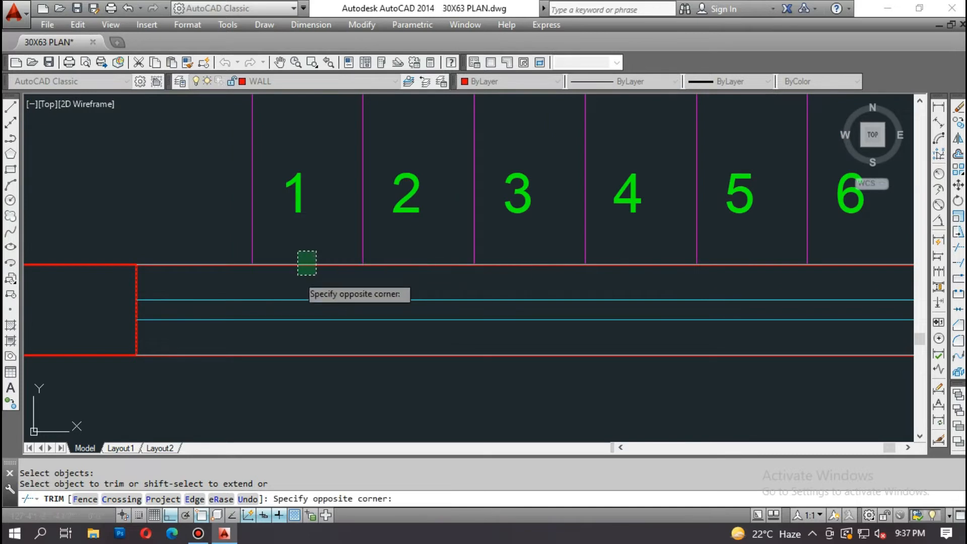
pyautogui.scroll(-2, 297, 275)
pyautogui.click(296, 274)
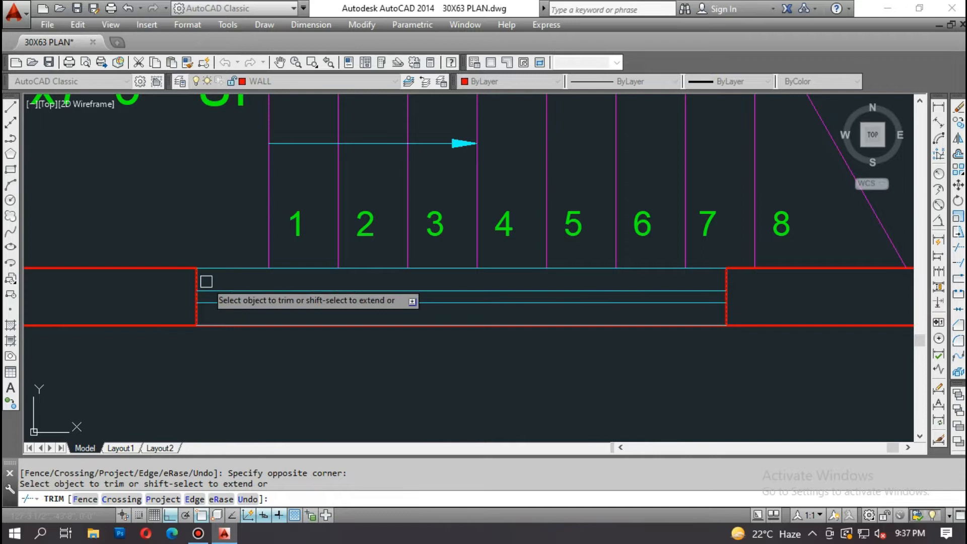
# Step: Trim the outer wall line out of the copied staircase window's opening between its two end lines
pyautogui.scroll(2, 324, 279)
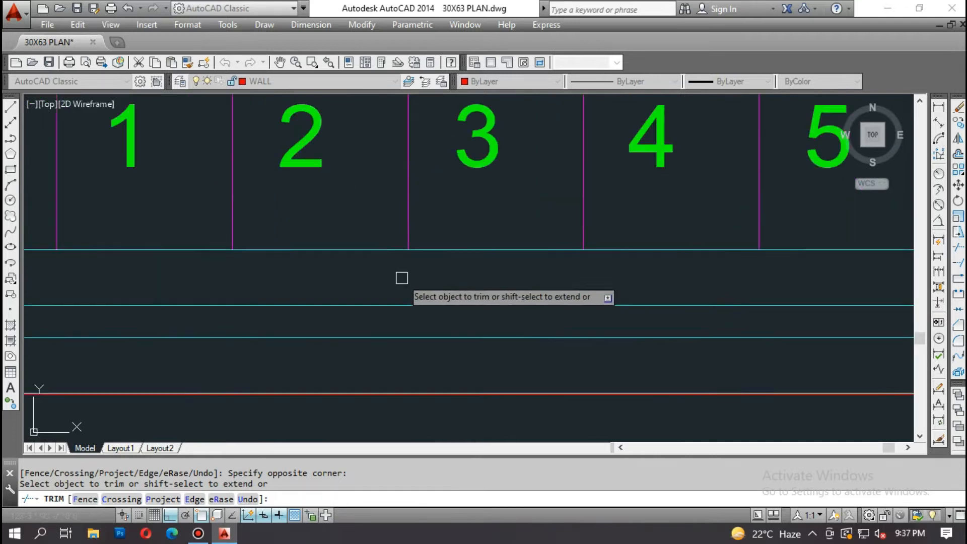
pyautogui.scroll(-2, 337, 263)
pyautogui.click(417, 333)
pyautogui.click(383, 304)
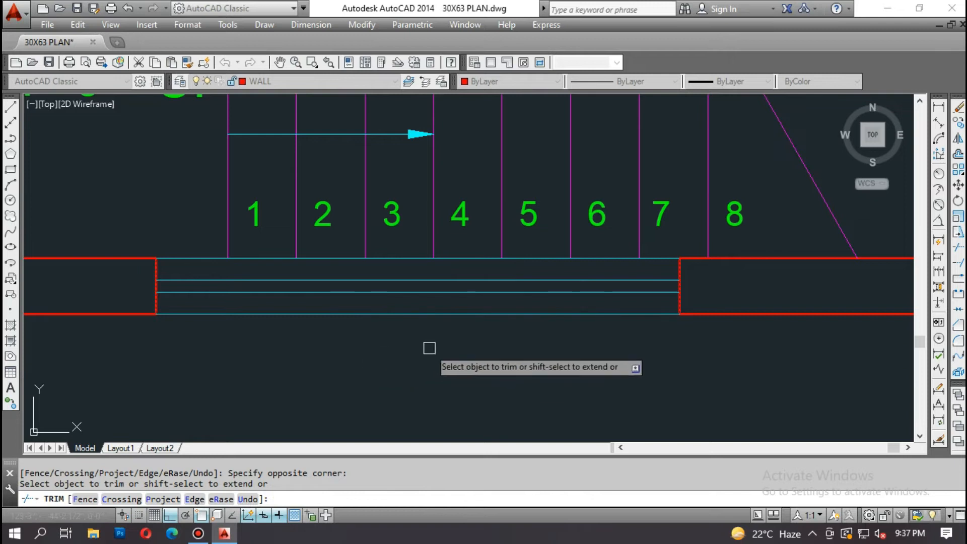
pyautogui.scroll(2, 514, 337)
pyautogui.scroll(-2, 532, 338)
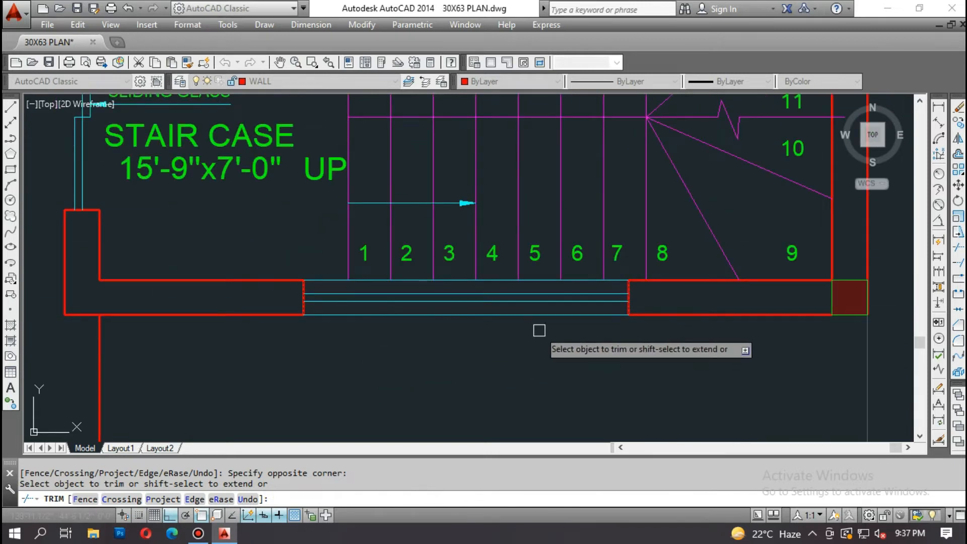
pyautogui.scroll(-1, 538, 330)
pyautogui.scroll(-3, 483, 307)
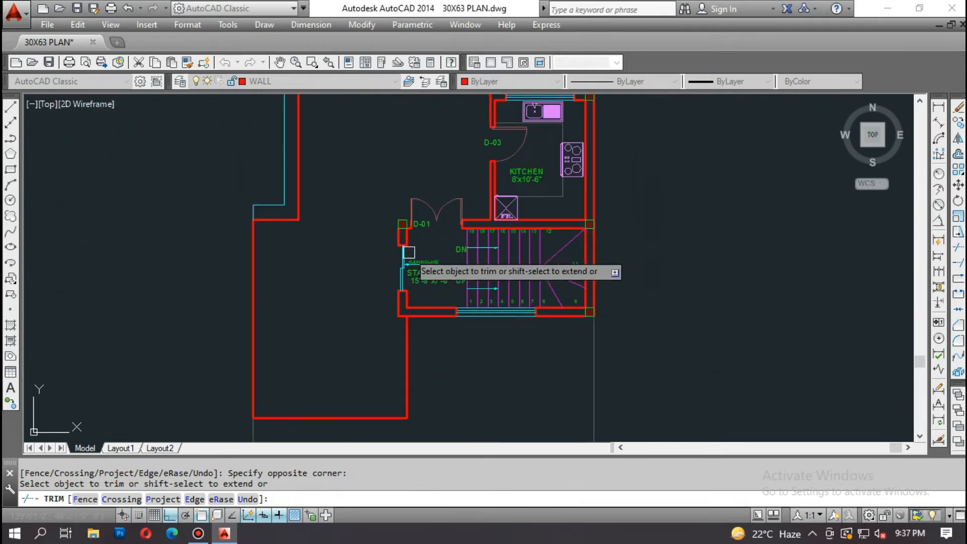
pyautogui.scroll(4, 417, 280)
pyautogui.press('Escape')
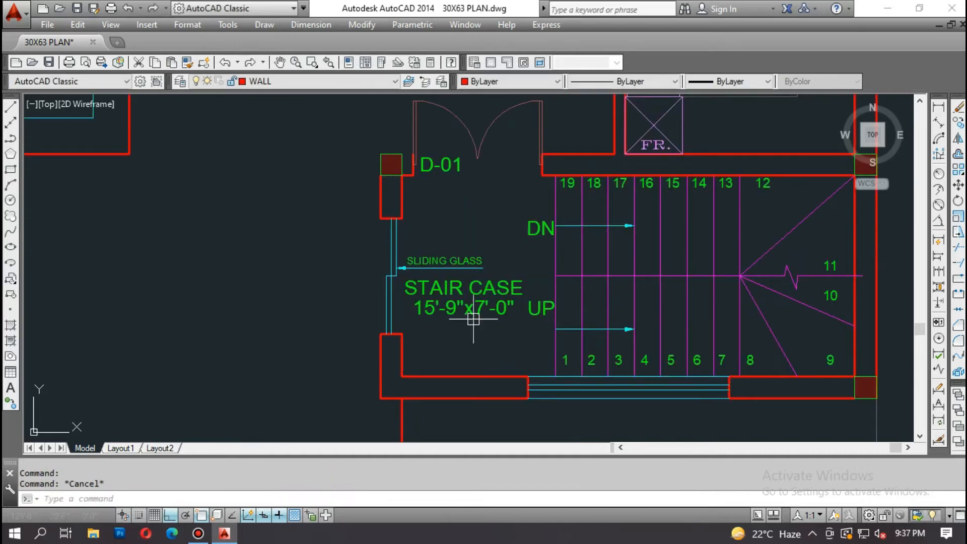
# Step: Erase the UP label and the direction arrow across the staircase's lower flight
pyautogui.moveTo(526, 345); pyautogui.dragTo(498, 336, button='middle')
pyautogui.scroll(2, 508, 310)
pyautogui.write('e')
pyautogui.press('space')
pyautogui.click(516, 292)
pyautogui.press('space')
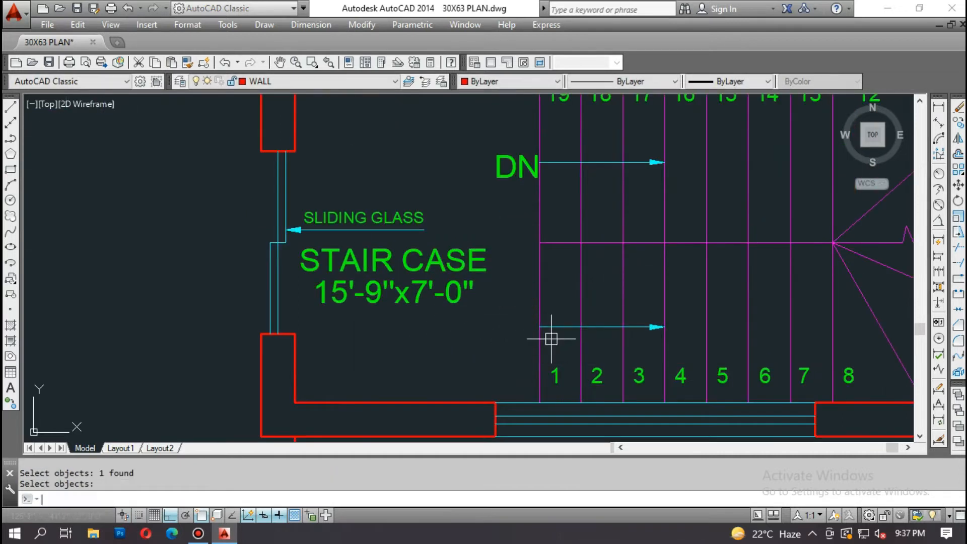
pyautogui.press('Delete')
pyautogui.scroll(-3, 558, 327)
pyautogui.scroll(3, 569, 309)
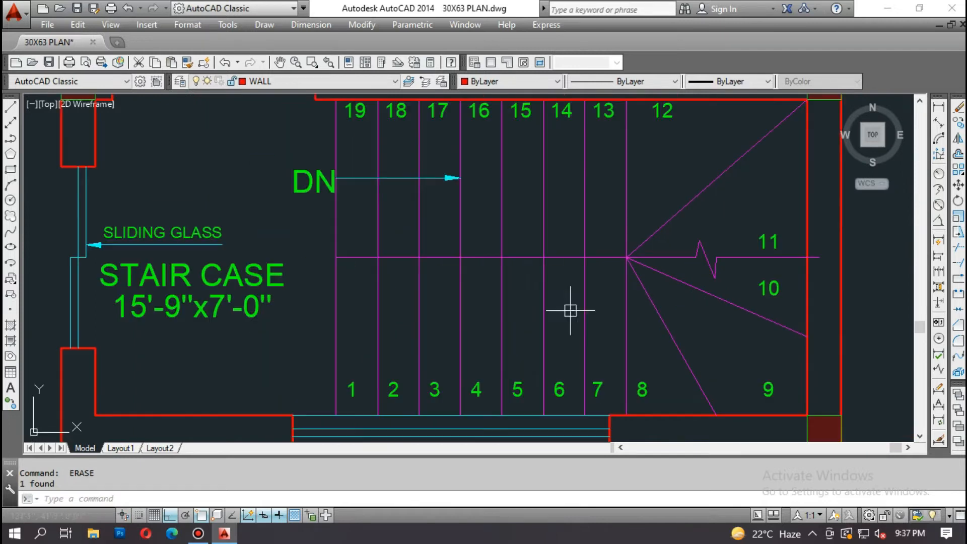
# Step: Erase the lower flight's tread lines together with the step numbers 1 to 7
pyautogui.write('e')
pyautogui.press('space')
pyautogui.moveTo(597, 301); pyautogui.dragTo(334, 331)
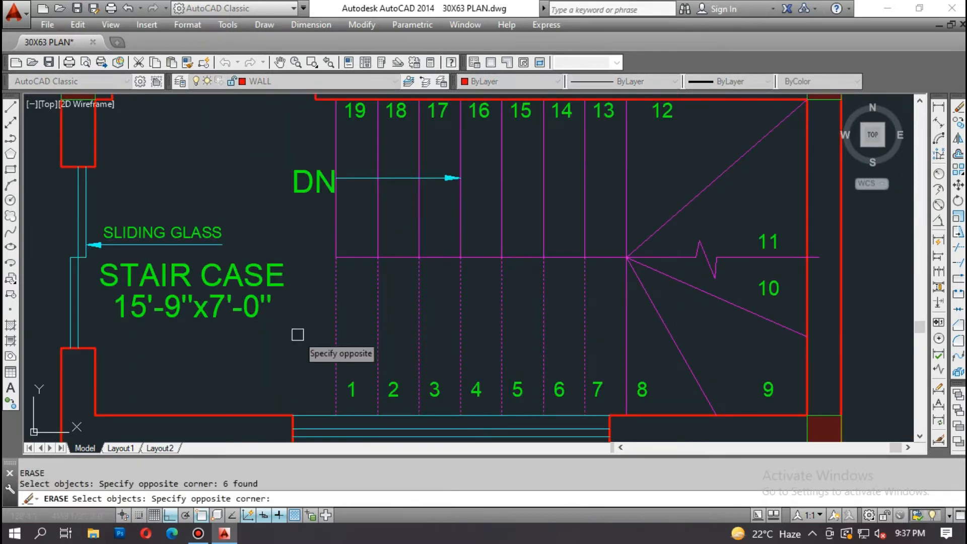
pyautogui.press('space')
pyautogui.write('e')
pyautogui.press('space')
pyautogui.click(319, 350)
pyautogui.click(614, 403)
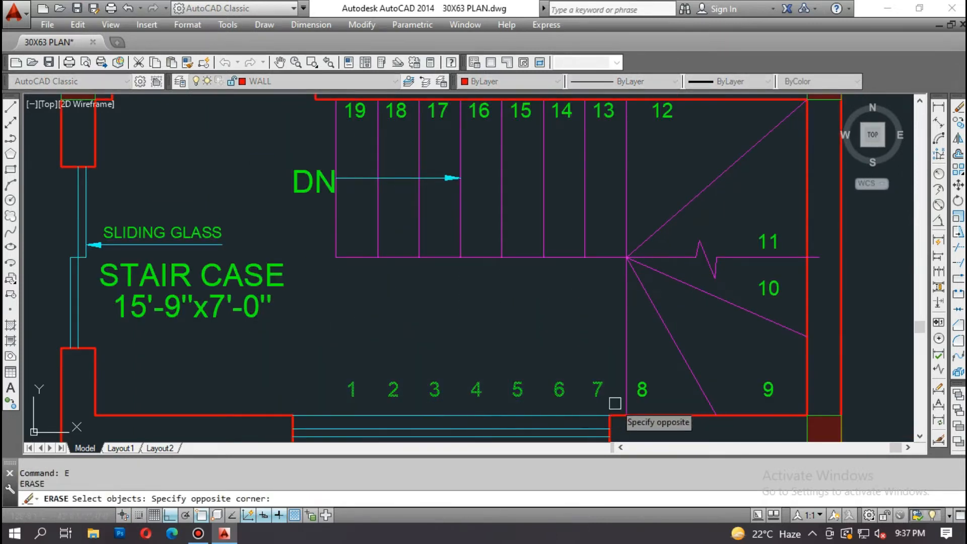
pyautogui.press('space')
pyautogui.press('Escape')
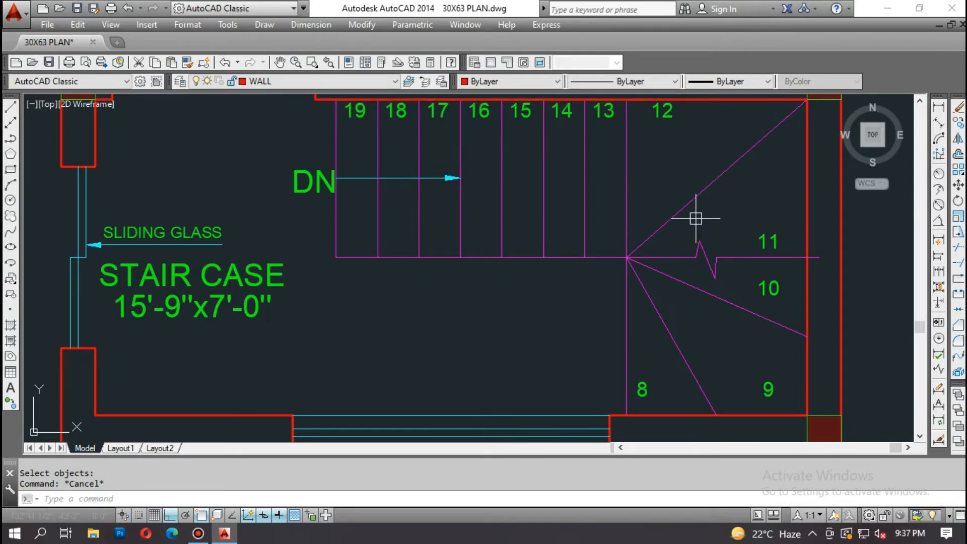
pyautogui.moveTo(248, 345); pyautogui.dragTo(259, 318, button='middle')
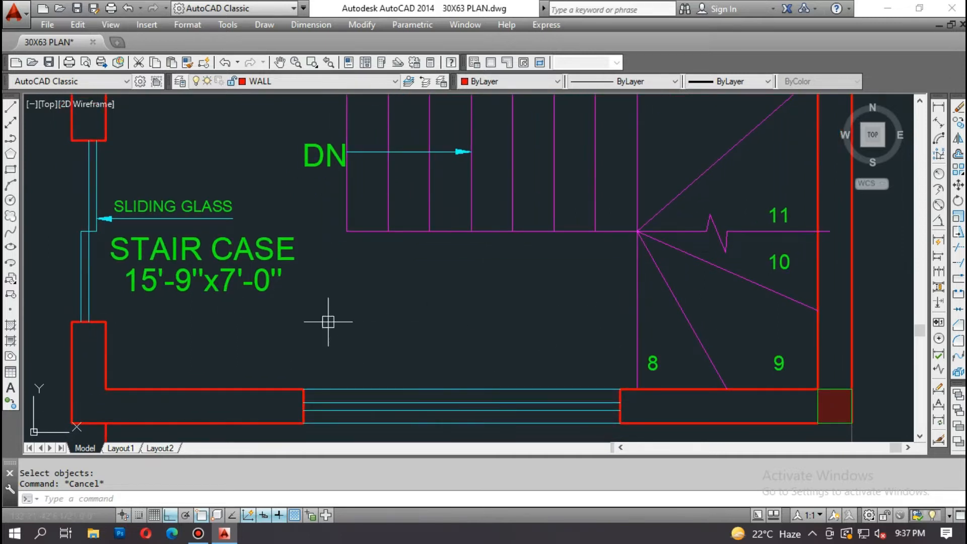
pyautogui.scroll(-2, 408, 331)
pyautogui.scroll(1, 306, 333)
pyautogui.write('l')
pyautogui.press('space')
pyautogui.click(392, 322)
pyautogui.press('Escape')
# Step: Move the STAIR CASE label and its size text into the cleared area below the remaining flight
pyautogui.write('m')
pyautogui.press('space')
pyautogui.click(381, 335)
pyautogui.click(334, 272)
pyautogui.press('space')
pyautogui.click(346, 288)
pyautogui.click(490, 310)
pyautogui.press('Escape')
# Step: Change the STAIR CASE room label to MUMTY
pyautogui.write('ED')
pyautogui.scroll(2, 491, 311)
pyautogui.press('space')
pyautogui.click(476, 299)
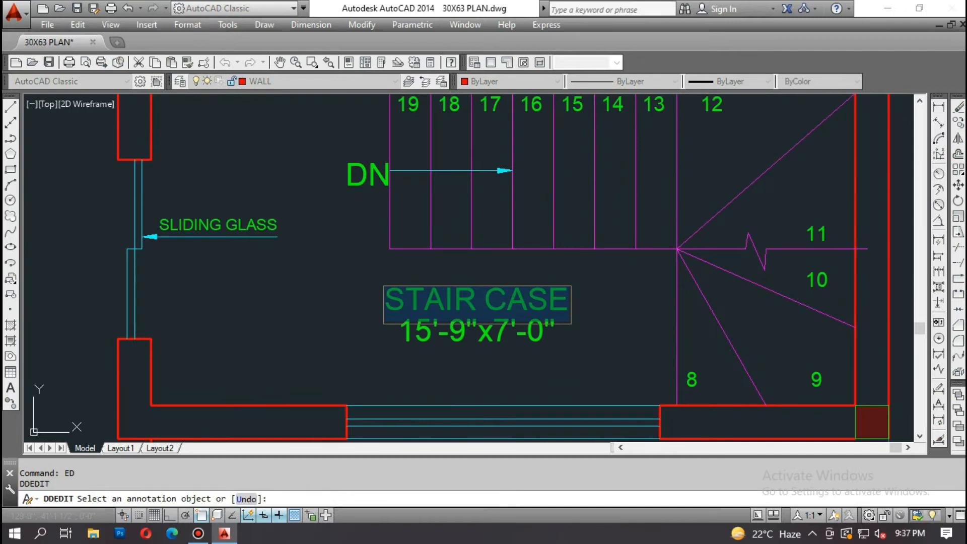
pyautogui.write('MUMTY')
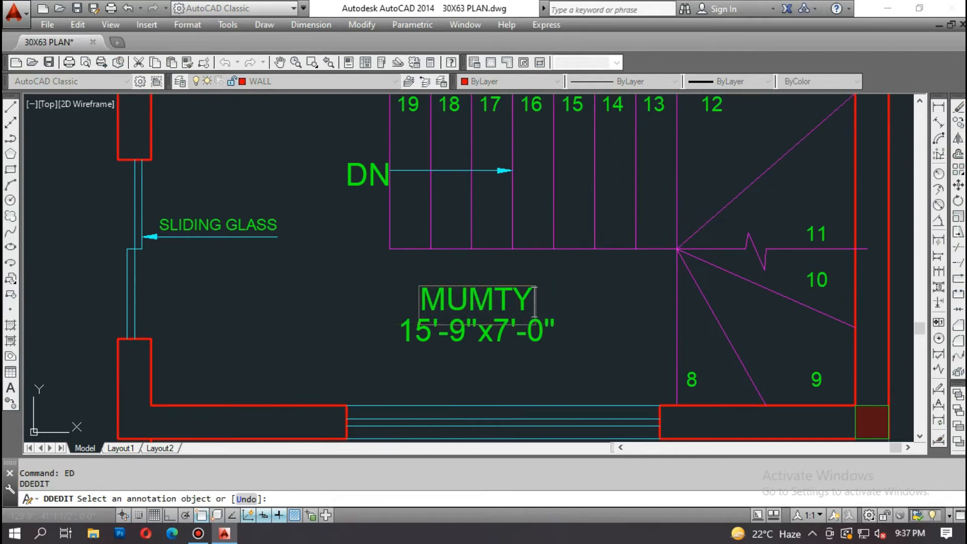
pyautogui.click(290, 282)
pyautogui.scroll(-4, 289, 281)
pyautogui.scroll(2, 308, 300)
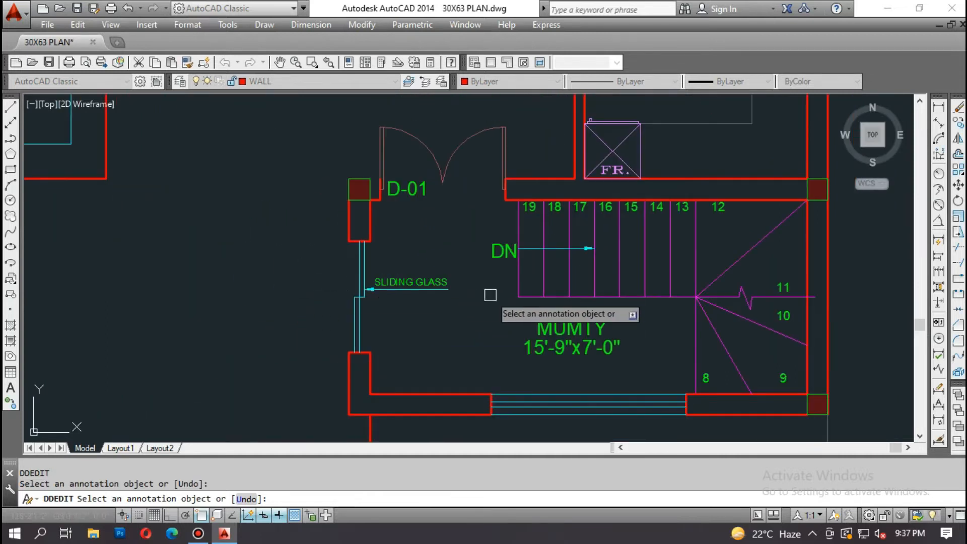
pyautogui.press('Escape')
# Step: Erase the sliding glass in the staircase's side wall with its label, leader and opening end lines
pyautogui.write('e')
pyautogui.press('Return')
pyautogui.click(320, 225)
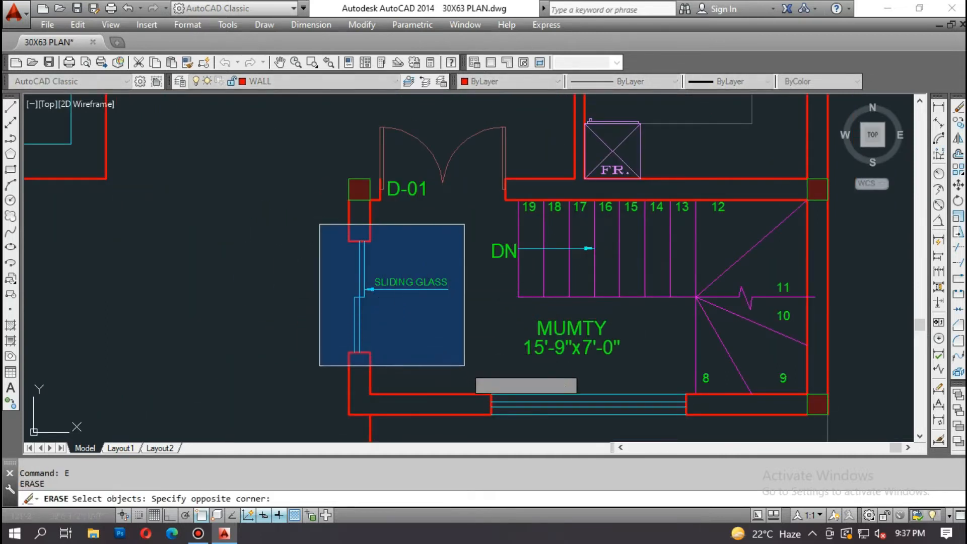
pyautogui.click(473, 374)
pyautogui.press('Return')
# Step: Join the inner and the outer wall lines across the former sliding glass opening
pyautogui.write('j')
pyautogui.press('Return')
pyautogui.click(370, 355)
pyautogui.click(371, 248)
pyautogui.click(360, 222)
pyautogui.press('Return')
pyautogui.press('Return')
pyautogui.click(348, 237)
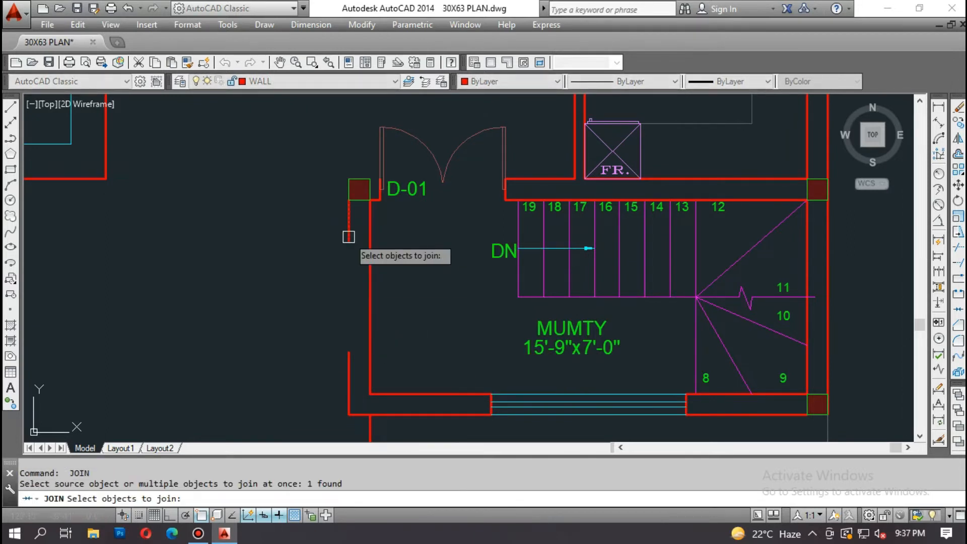
pyautogui.click(348, 361)
pyautogui.press('Return')
# Step: Erase the kitchen's label, stove, fridge, door D-03 and partition wall lines above the staircase
pyautogui.scroll(-3, 407, 326)
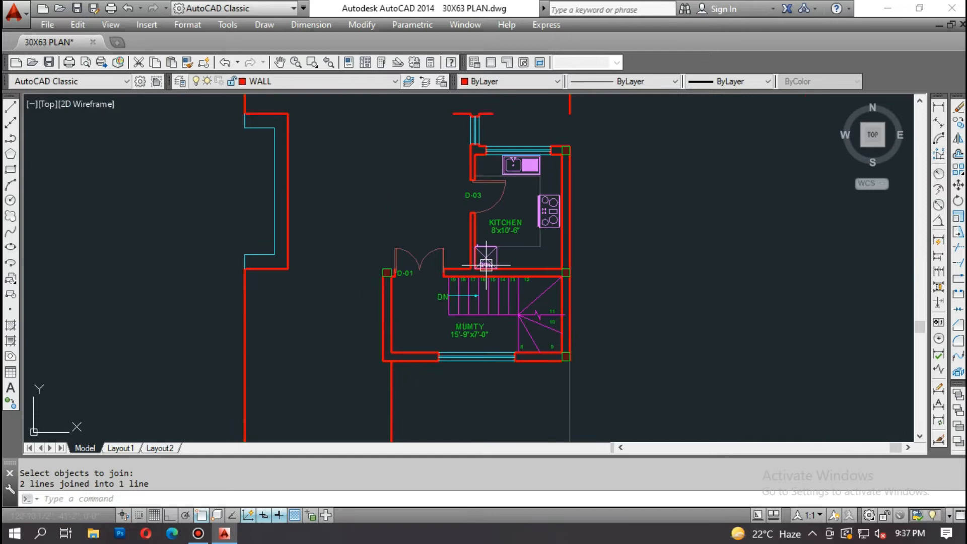
pyautogui.moveTo(486, 264); pyautogui.dragTo(568, 321, button='middle')
pyautogui.scroll(4, 647, 306)
pyautogui.press('Escape')
pyautogui.write('e')
pyautogui.press('Return')
pyautogui.click(623, 332)
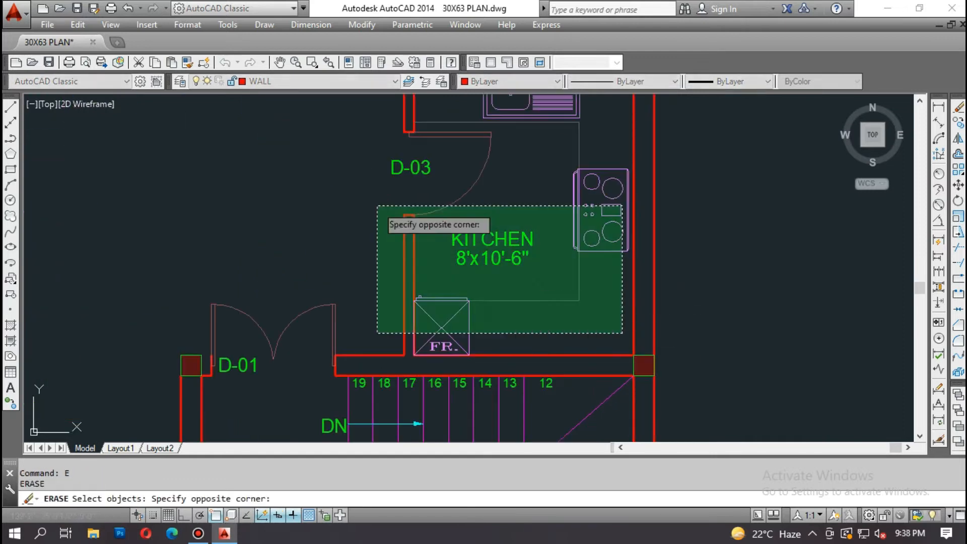
pyautogui.moveTo(407, 230); pyautogui.dragTo(439, 293, button='middle')
pyautogui.click(416, 159)
pyautogui.press('Return')
# Step: Erase the leftover kitchen objects, including the sink lines beside the kitchen window
pyautogui.scroll(-2, 526, 266)
pyautogui.scroll(1, 512, 313)
pyautogui.click(471, 298)
pyautogui.click(540, 331)
pyautogui.press('Return')
pyautogui.moveTo(550, 149); pyautogui.dragTo(559, 266, button='middle')
pyautogui.scroll(3, 560, 266)
pyautogui.click(460, 204)
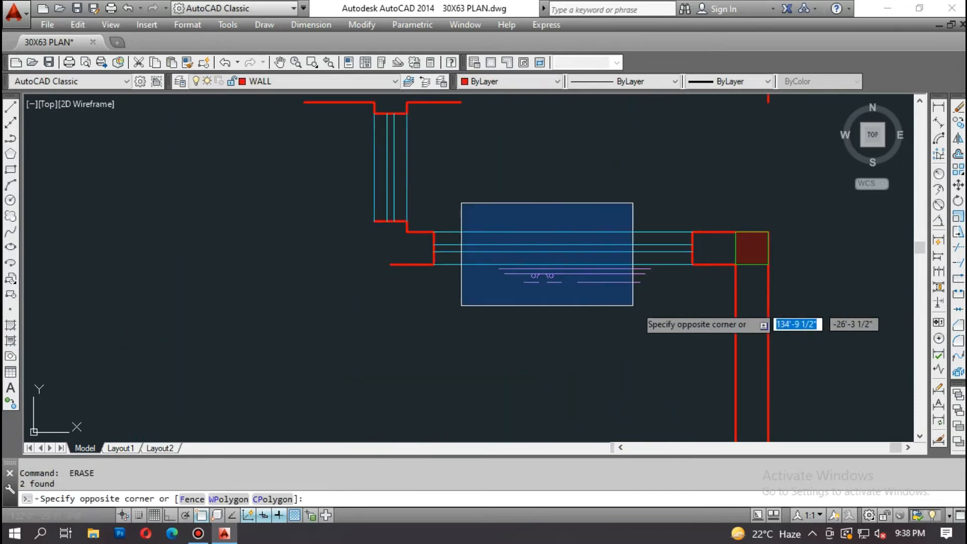
pyautogui.click(632, 272)
pyautogui.press('Return')
# Step: Fillet the horizontal wall line above the kitchen with the plan's outer side wall line into a sharp corner
pyautogui.scroll(-5, 468, 287)
pyautogui.scroll(3, 457, 287)
pyautogui.write('f')
pyautogui.press('Return')
pyautogui.click(457, 195)
pyautogui.click(661, 139)
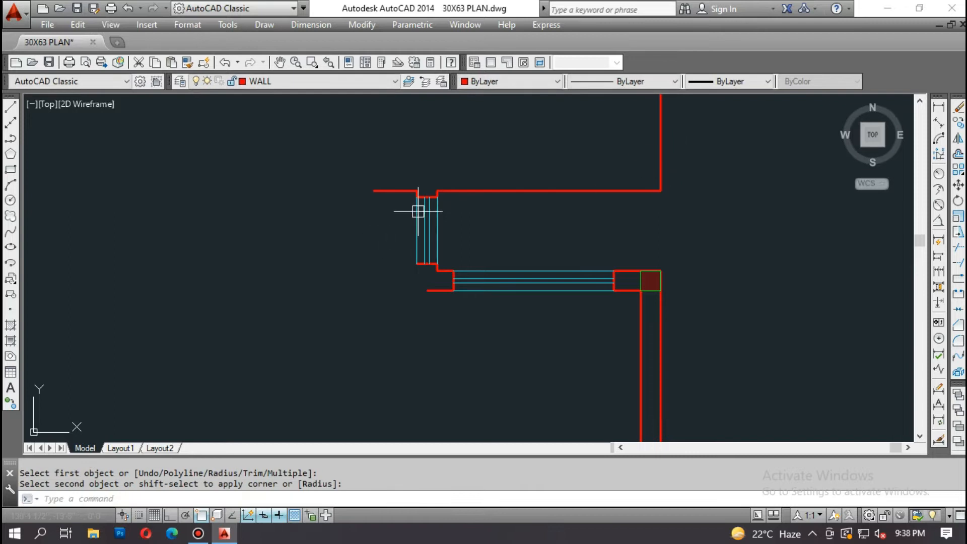
# Step: Erase the short vertical window beside the kitchen and the wall pieces at its lower end
pyautogui.scroll(2, 425, 221)
pyautogui.press('Escape')
pyautogui.write('e')
pyautogui.press('Return')
pyautogui.click(455, 233)
pyautogui.click(354, 264)
pyautogui.press('Return')
pyautogui.click(340, 267)
pyautogui.click(441, 358)
pyautogui.press('Return')
# Step: Fillet the wall lines above and below the removed vertical window so they meet in a sharp corner
pyautogui.press('f')
pyautogui.press('Return')
pyautogui.click(446, 312)
pyautogui.scroll(6, 432, 198)
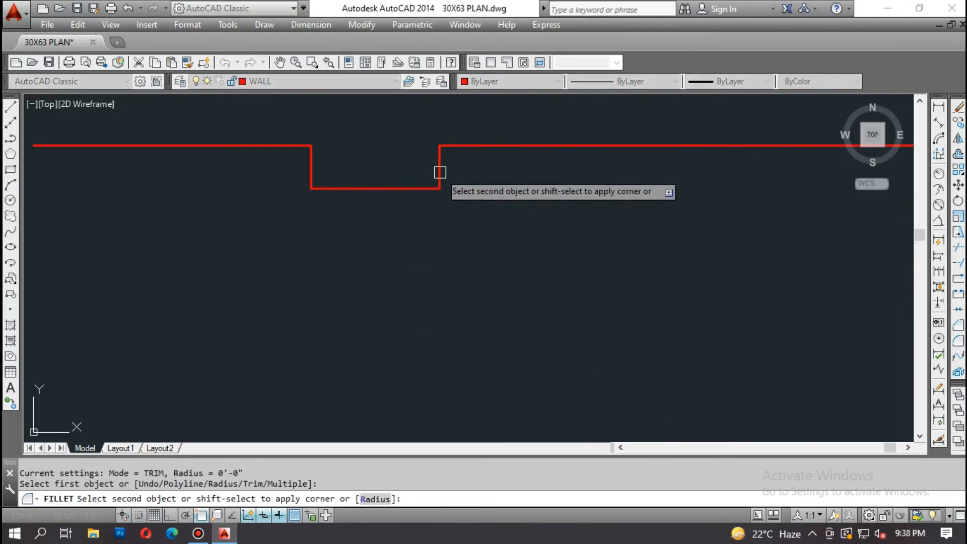
pyautogui.click(440, 172)
# Step: Erase the leftover wall lines beside the upper corner of the recess
pyautogui.scroll(-6, 441, 180)
pyautogui.press('Escape')
pyautogui.write('e')
pyautogui.press('Return')
pyautogui.click(420, 217)
pyautogui.click(346, 150)
pyautogui.press('Return')
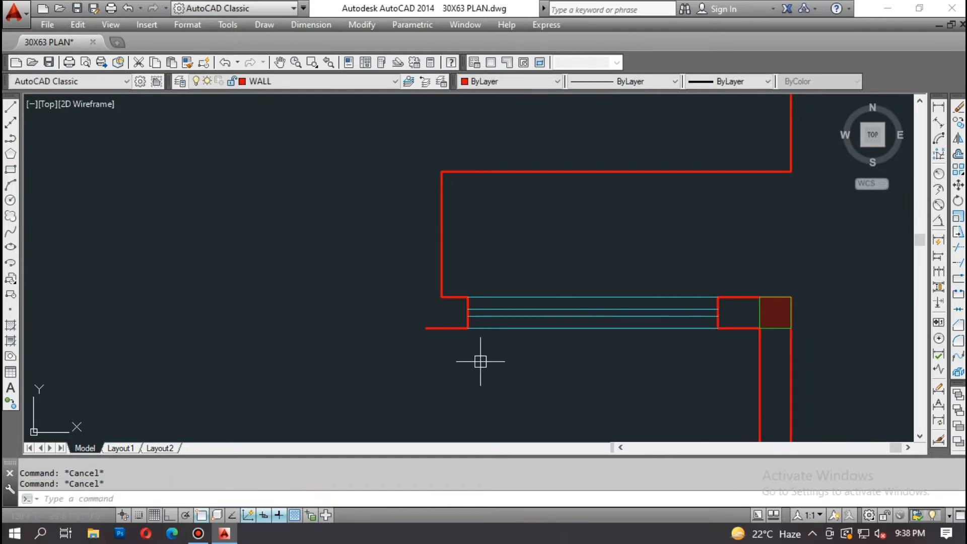
# Step: Erase the kitchen window with its end lines and the inner wall stub next to it
pyautogui.write('e')
pyautogui.press('Return')
pyautogui.click(509, 351)
pyautogui.click(396, 305)
pyautogui.press('Return')
pyautogui.write('e')
pyautogui.press('Return')
pyautogui.click(455, 285)
pyautogui.click(741, 332)
pyautogui.press('Return')
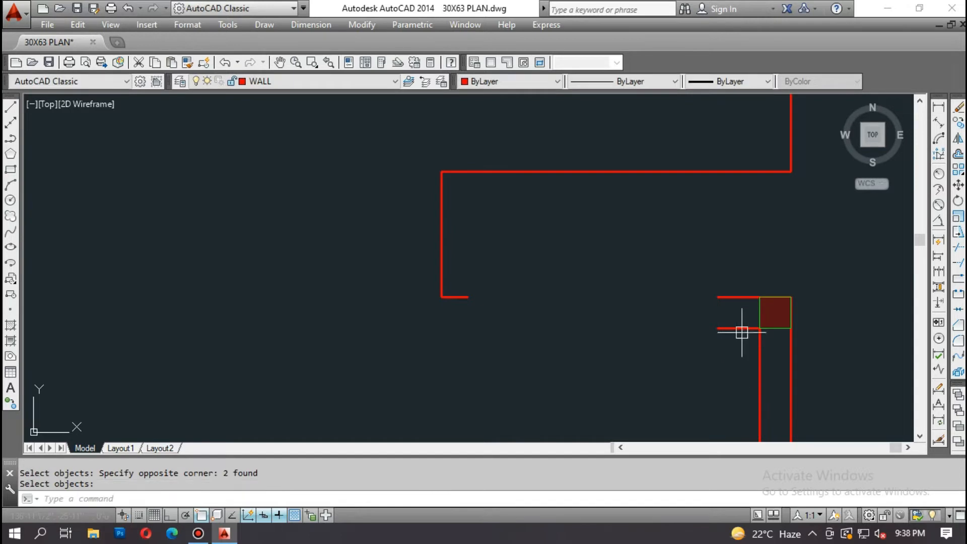
# Step: Erase the column and the inner wall stub at the former kitchen's outer corner
pyautogui.moveTo(747, 369); pyautogui.dragTo(648, 334, button='middle')
pyautogui.click(641, 240)
pyautogui.click(695, 304)
pyautogui.press('Return')
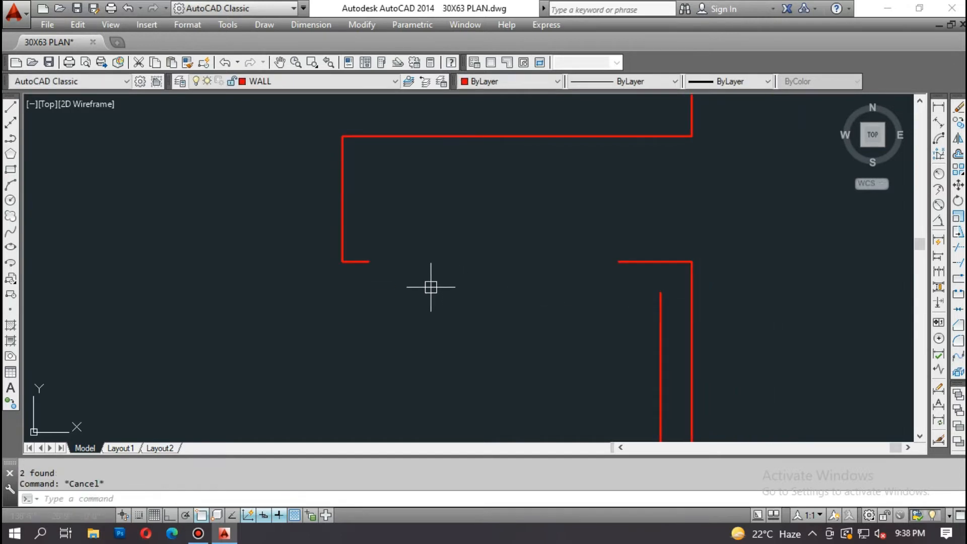
# Step: Join the two outer wall line pieces across the removed kitchen window's opening
pyautogui.write('j')
pyautogui.press('Return')
pyautogui.click(632, 247)
pyautogui.click(357, 290)
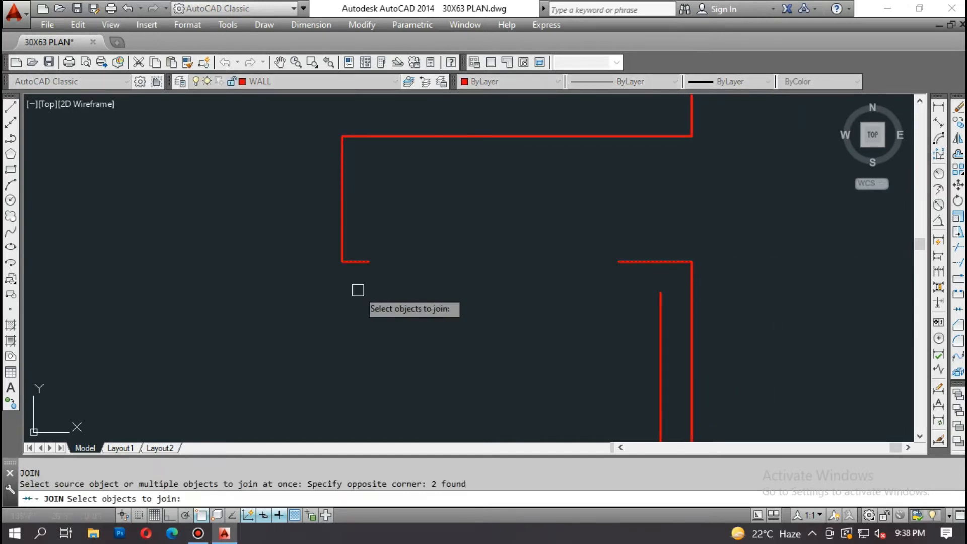
pyautogui.press('Return')
# Step: Erase the former kitchen's inner side wall line and join the mumty's wall line across the gap left by the partition
pyautogui.scroll(-4, 528, 211)
pyautogui.moveTo(568, 390); pyautogui.dragTo(559, 350, button='middle')
pyautogui.press('Escape')
pyautogui.press('Escape')
pyautogui.write('e')
pyautogui.press('Return')
pyautogui.click(567, 328)
pyautogui.scroll(2, 474, 364)
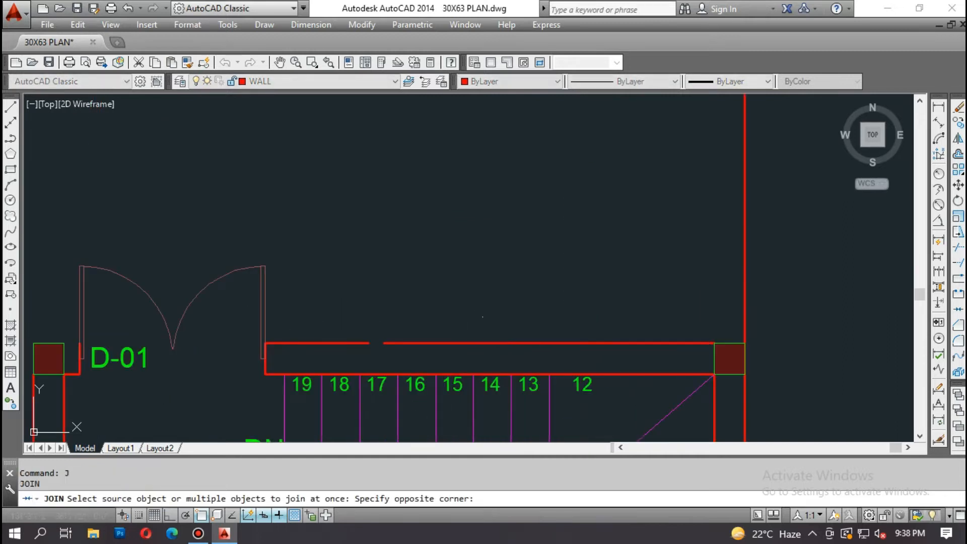
pyautogui.click(296, 347)
pyautogui.press('Return')
pyautogui.scroll(-4, 523, 358)
pyautogui.scroll(3, 442, 348)
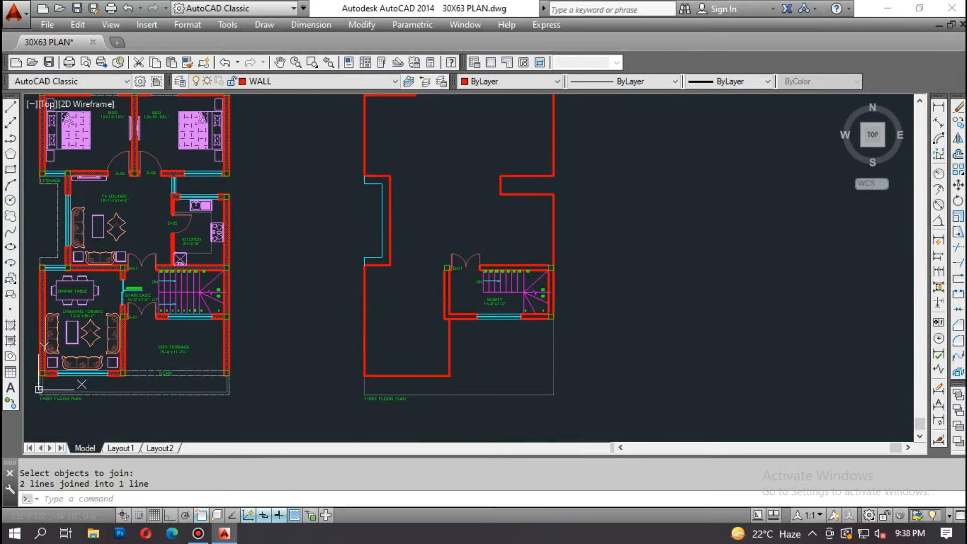
pyautogui.scroll(4, 498, 303)
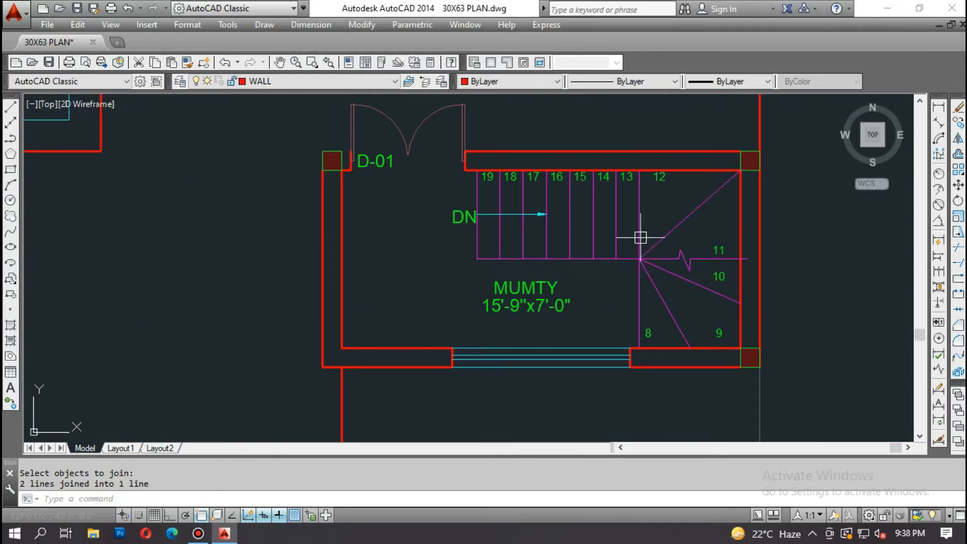
pyautogui.scroll(-2, 656, 310)
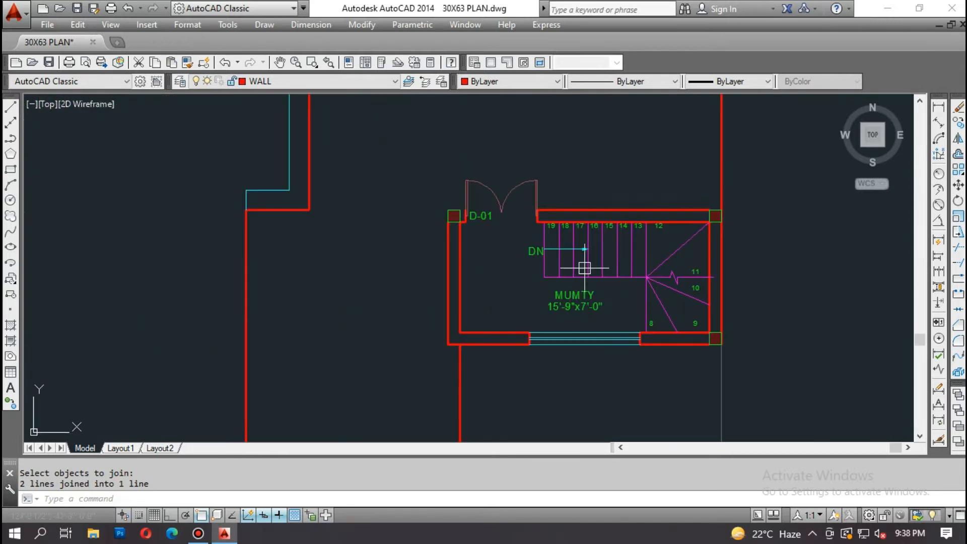
pyautogui.scroll(-2, 591, 307)
pyautogui.moveTo(594, 266); pyautogui.dragTo(603, 314, button='middle')
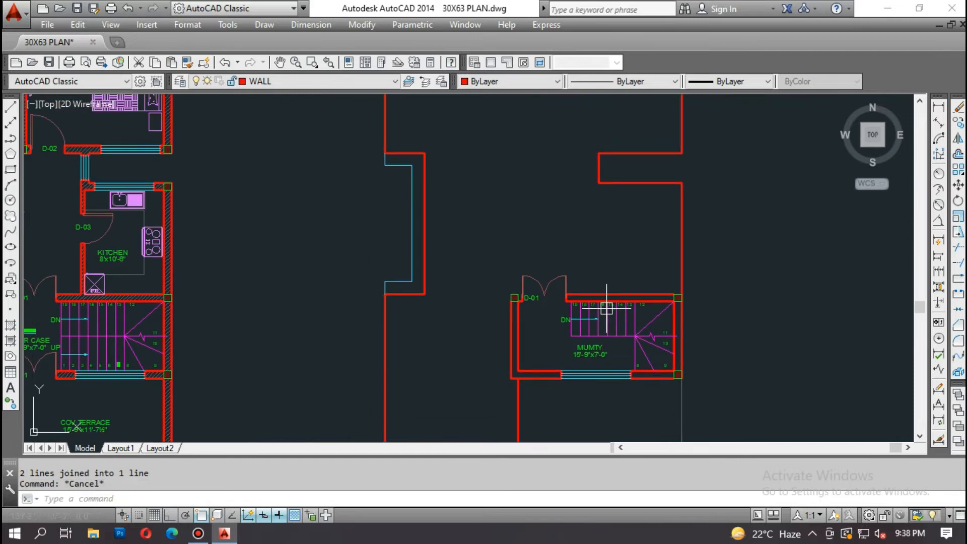
pyautogui.write('O')
pyautogui.press('Return')
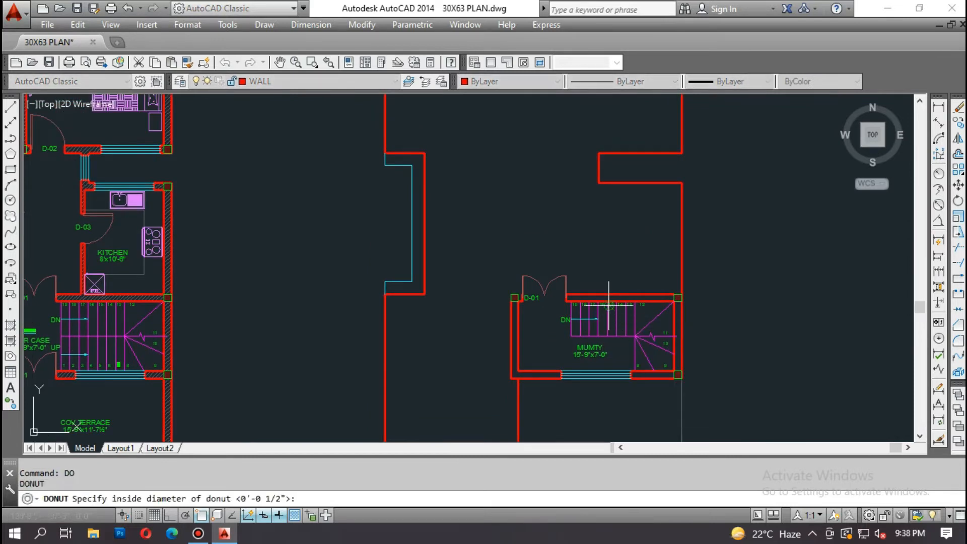
pyautogui.write('4')
pyautogui.press('Return')
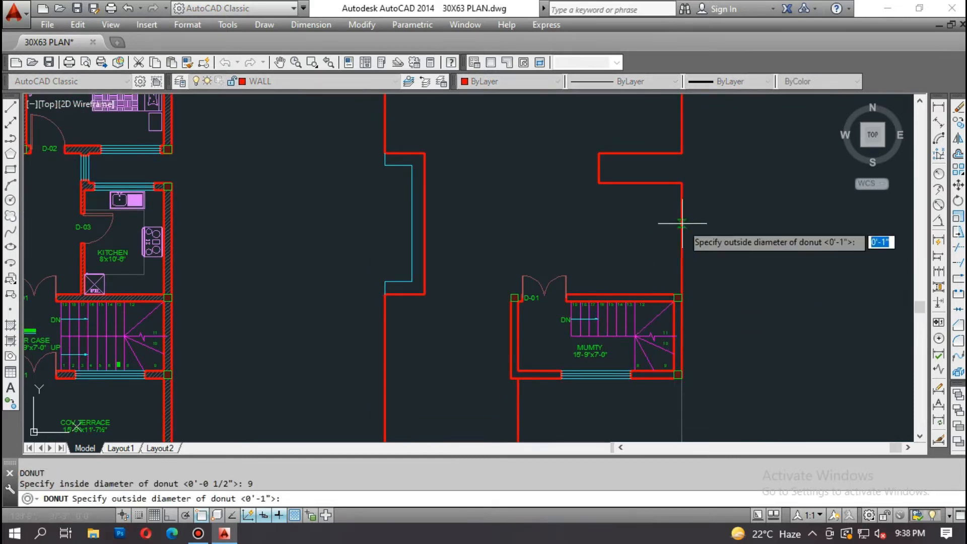
pyautogui.press('Escape')
pyautogui.press('Escape')
# Step: Offset the recess wall line facing the mumty 9 inches toward the mumty
pyautogui.write('o')
pyautogui.press('Return')
pyautogui.write('9')
pyautogui.press('Return')
pyautogui.click(646, 182)
pyautogui.click(638, 226)
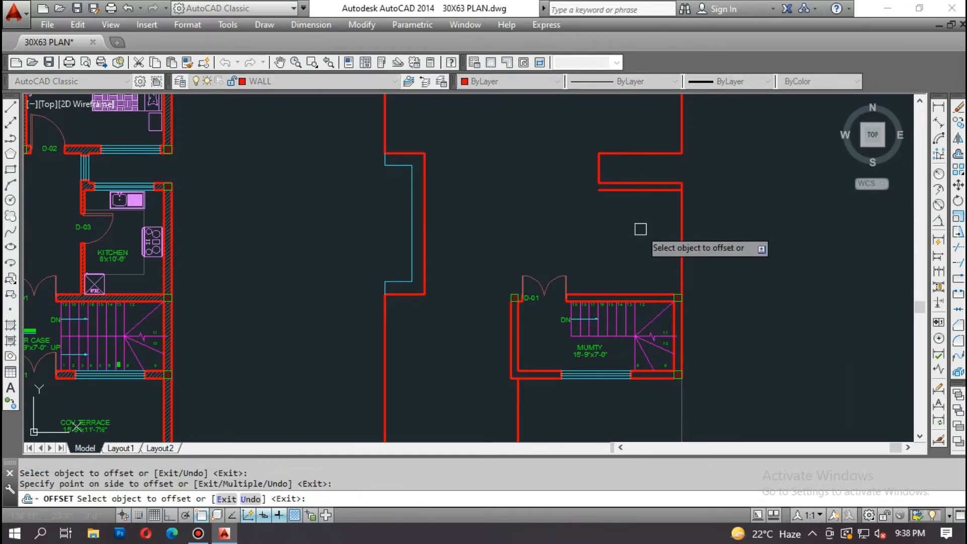
# Step: Fillet the offset line with the mumty's inner wall lines on both sides at zero radius to form square inner corners
pyautogui.press('Escape')
pyautogui.write('f')
pyautogui.press('Return')
pyautogui.scroll(4, 674, 308)
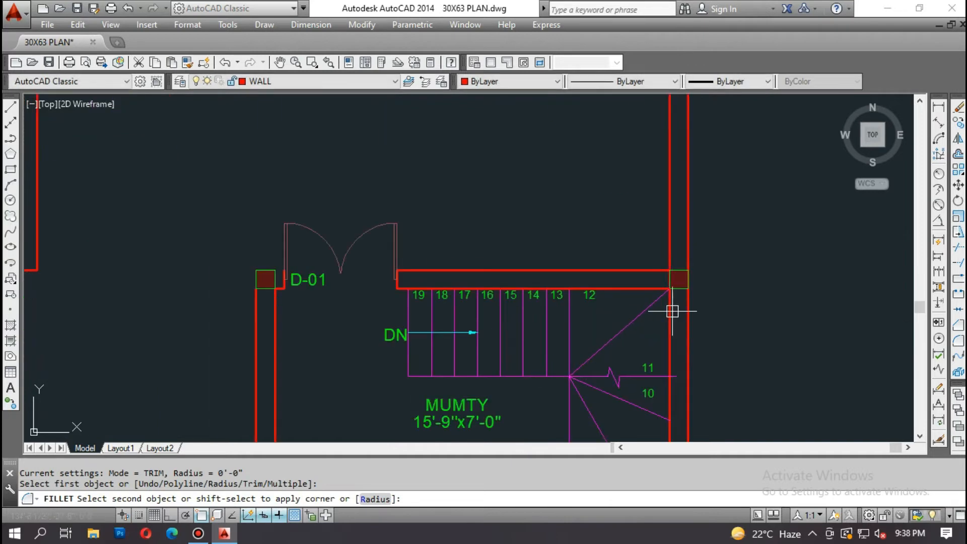
pyautogui.click(673, 309)
pyautogui.scroll(-2, 673, 309)
pyautogui.press('Return')
pyautogui.click(427, 324)
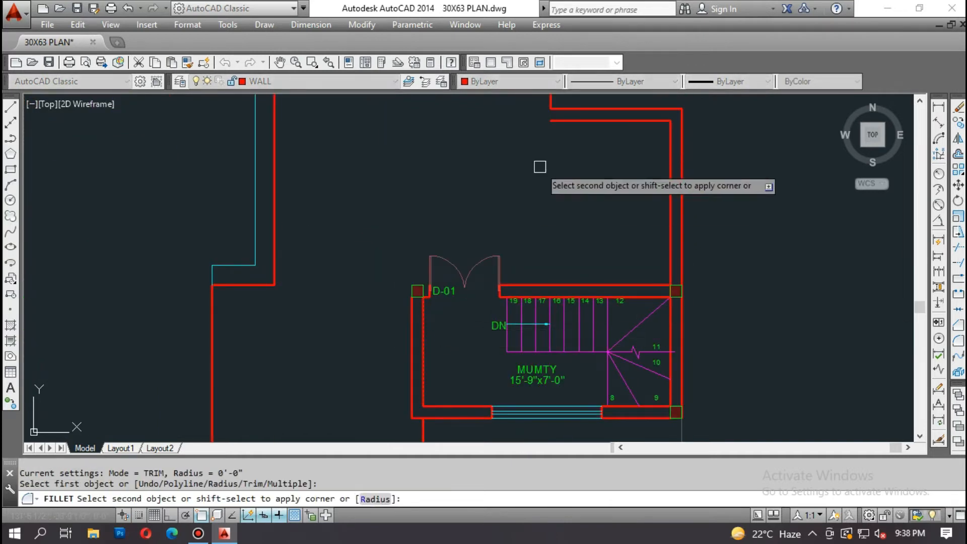
pyautogui.click(560, 122)
# Step: Fillet the recess wall line with the mumty's outer wall line on the door side to close the outer corner
pyautogui.moveTo(537, 207); pyautogui.dragTo(564, 287, button='middle')
pyautogui.press('Return')
pyautogui.click(599, 190)
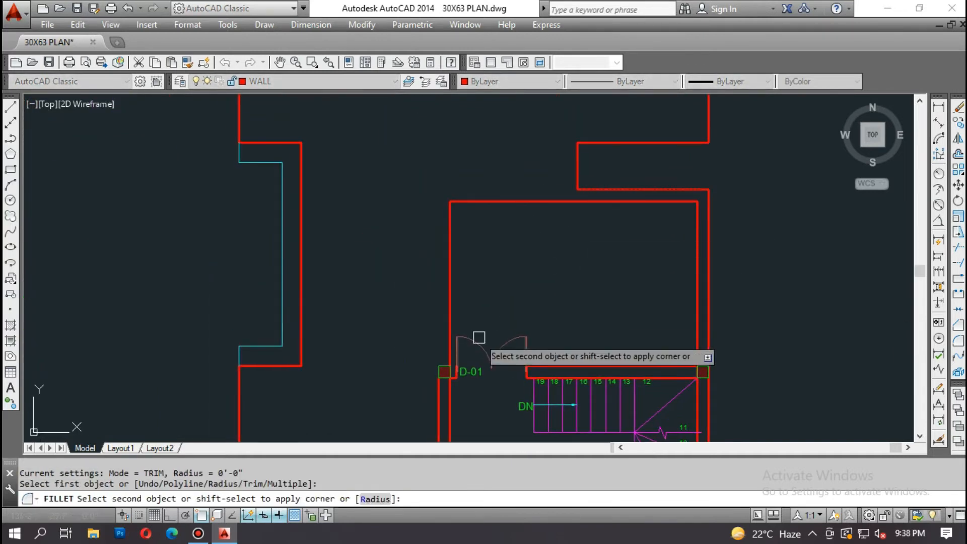
pyautogui.click(438, 377)
pyautogui.moveTo(438, 377); pyautogui.dragTo(523, 251, button='middle')
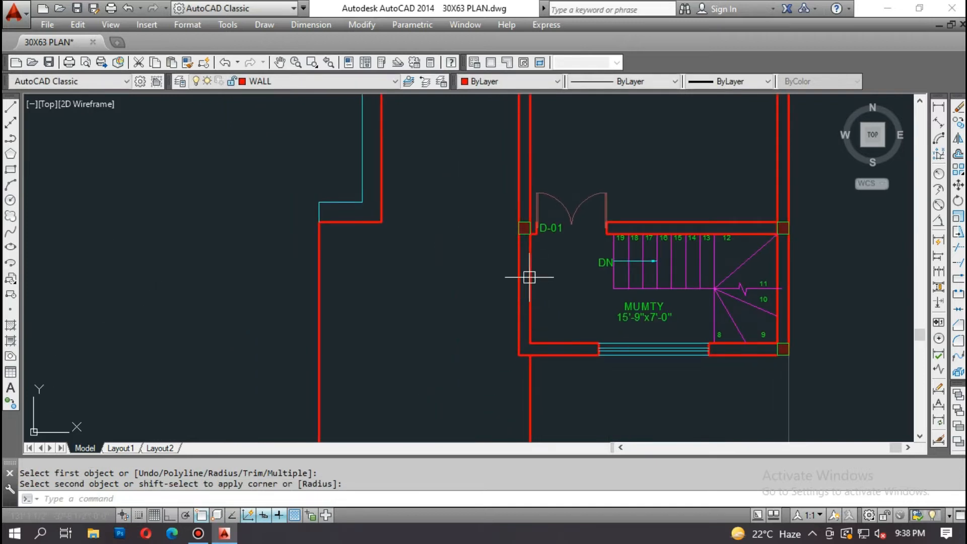
pyautogui.scroll(3, 528, 276)
pyautogui.press('Escape')
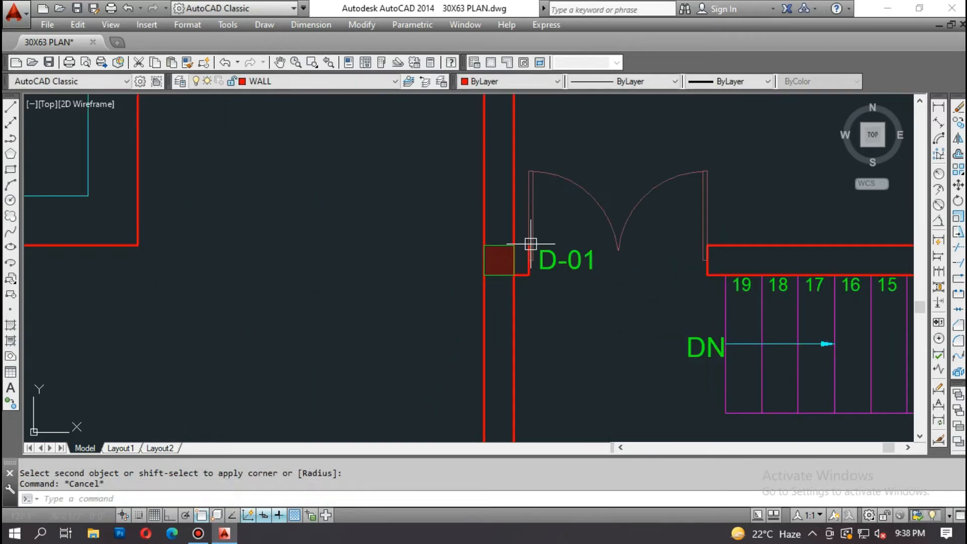
# Step: Draw a line from the D-01 door jamb's open end to the side wall to close the wall stub beside the column
pyautogui.scroll(2, 529, 246)
pyautogui.write('l')
pyautogui.press('Return')
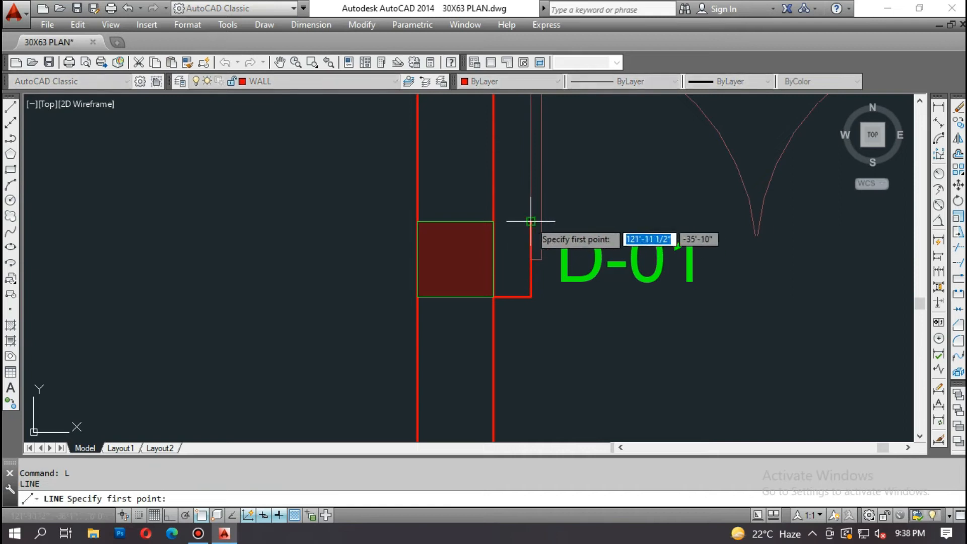
pyautogui.click(530, 221)
pyautogui.click(505, 220)
pyautogui.press('Escape')
pyautogui.scroll(-4, 470, 312)
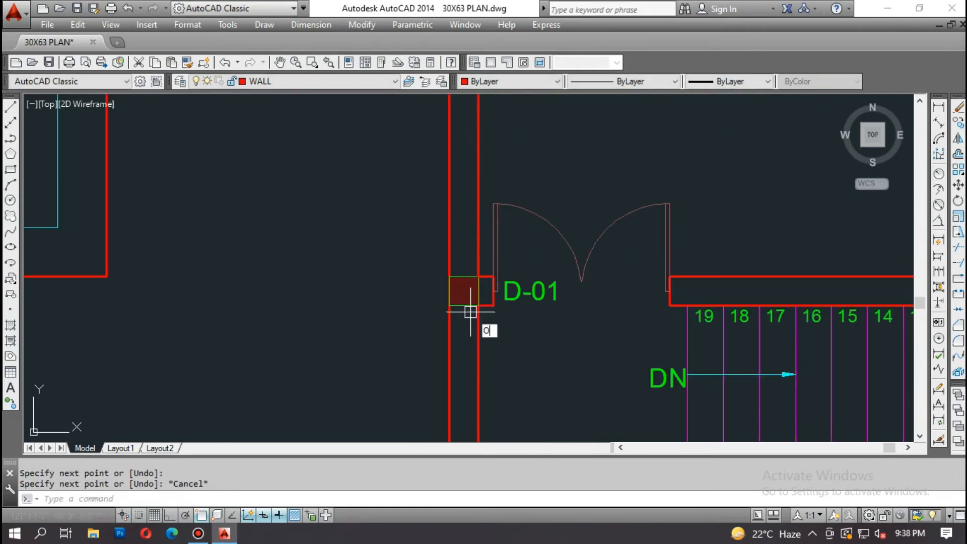
# Step: Offset the D-01 door jamb line 42 inches toward the stairs to mark the opening's width
pyautogui.write('o')
pyautogui.press('Return')
pyautogui.write('42')
pyautogui.press('Return')
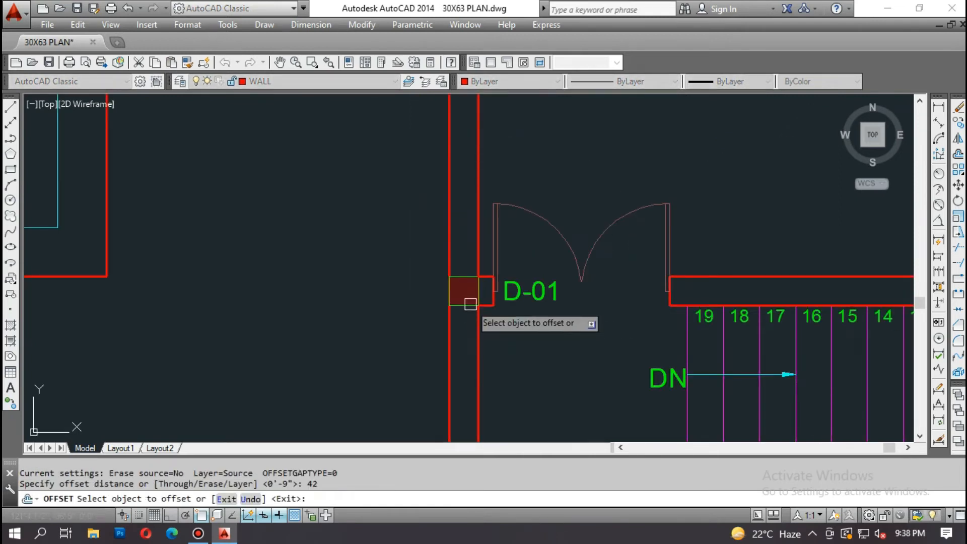
pyautogui.scroll(3, 470, 304)
pyautogui.click(491, 300)
pyautogui.scroll(-3, 430, 299)
pyautogui.click(527, 302)
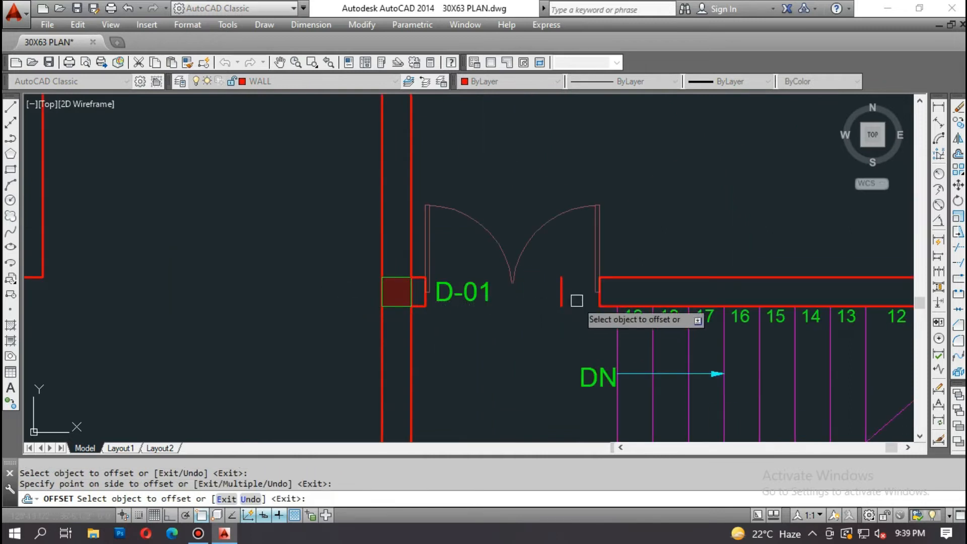
pyautogui.press('Escape')
# Step: Stretch the wall end beside stair step 19 to the offset jamb line, leaving the door and stair lines out of the selection
pyautogui.scroll(3, 636, 297)
pyautogui.write('s')
pyautogui.press('Return')
pyautogui.click(643, 335)
pyautogui.click(599, 230)
pyautogui.keyDown('shift'); pyautogui.click(648, 197); pyautogui.keyUp('shift')
pyautogui.keyDown('shift'); pyautogui.click(587, 216); pyautogui.keyUp('shift')
pyautogui.keyDown('shift'); pyautogui.click(602, 281); pyautogui.keyUp('shift')
pyautogui.keyDown('shift'); pyautogui.click(632, 312); pyautogui.keyUp('shift')
pyautogui.press('Return')
pyautogui.click(628, 317)
pyautogui.click(529, 317)
pyautogui.press('Escape')
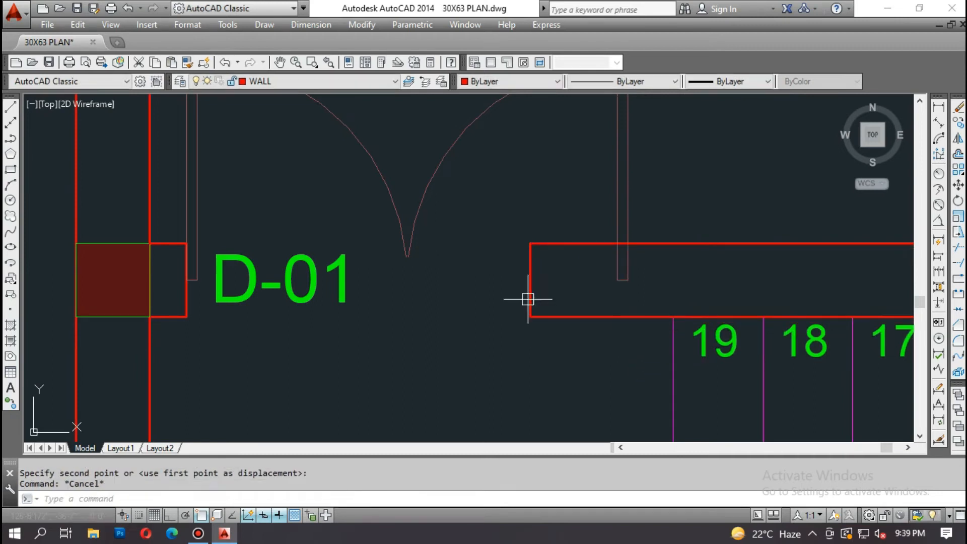
# Step: Erase the duplicate guide line at the stretched wall end
pyautogui.write('e')
pyautogui.press('Return')
pyautogui.click(527, 274)
pyautogui.scroll(-2, 498, 320)
pyautogui.press('Return')
pyautogui.press('Escape')
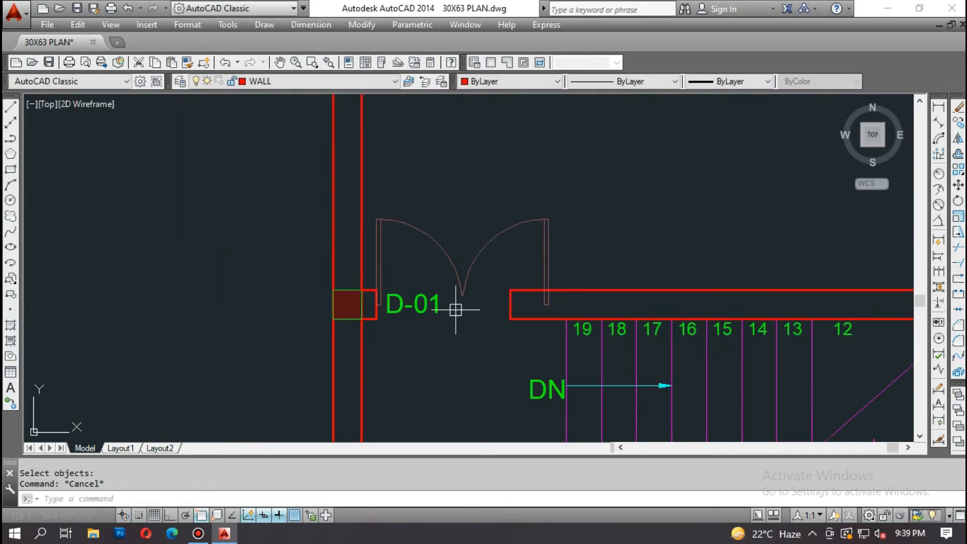
# Step: Erase the D-01 door leaf and swing arc on the stair side
pyautogui.write('e')
pyautogui.press('Return')
pyautogui.click(566, 199)
pyautogui.click(527, 248)
pyautogui.press('Return')
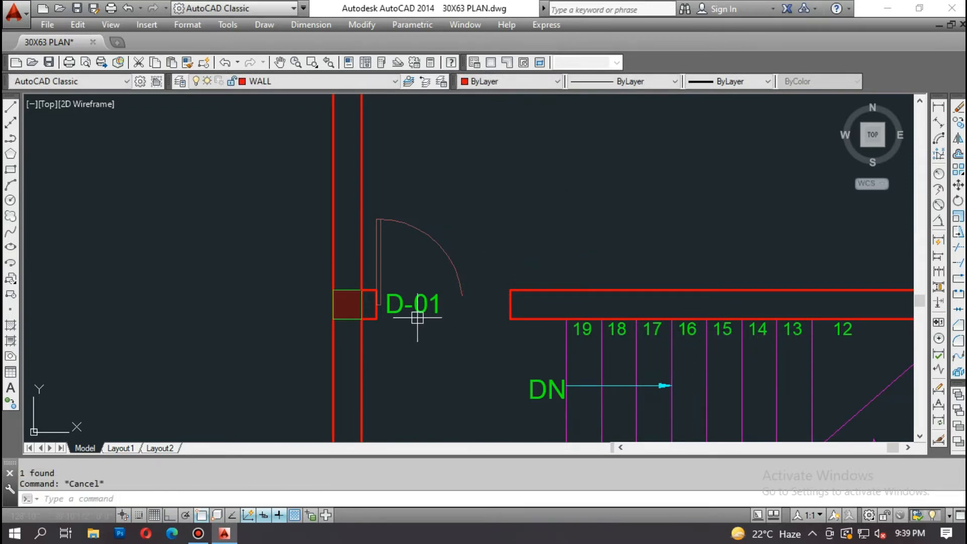
pyautogui.write('sc')
pyautogui.press('Return')
pyautogui.scroll(2, 384, 210)
pyautogui.click(384, 209)
pyautogui.click(367, 414)
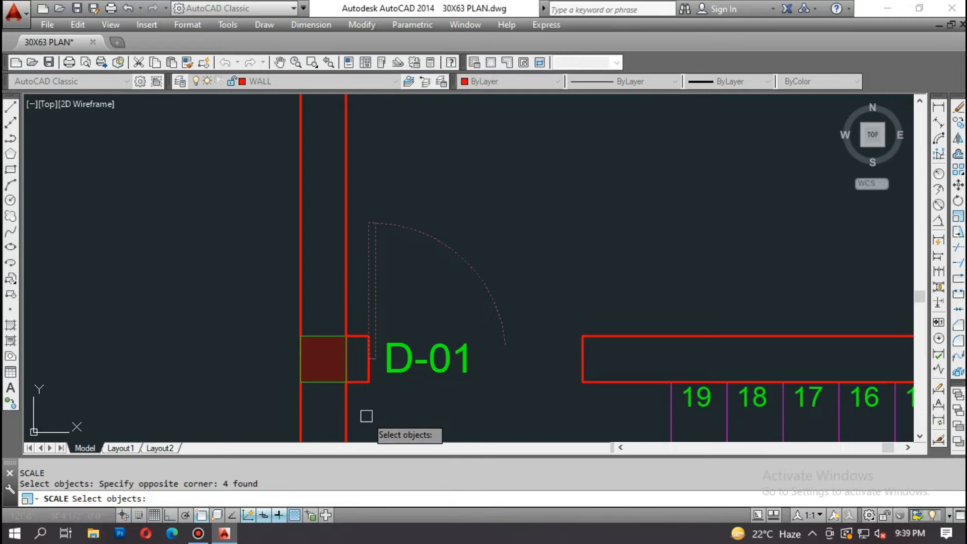
pyautogui.scroll(4, 351, 337)
pyautogui.click(351, 338)
pyautogui.click(437, 381)
pyautogui.press('Return')
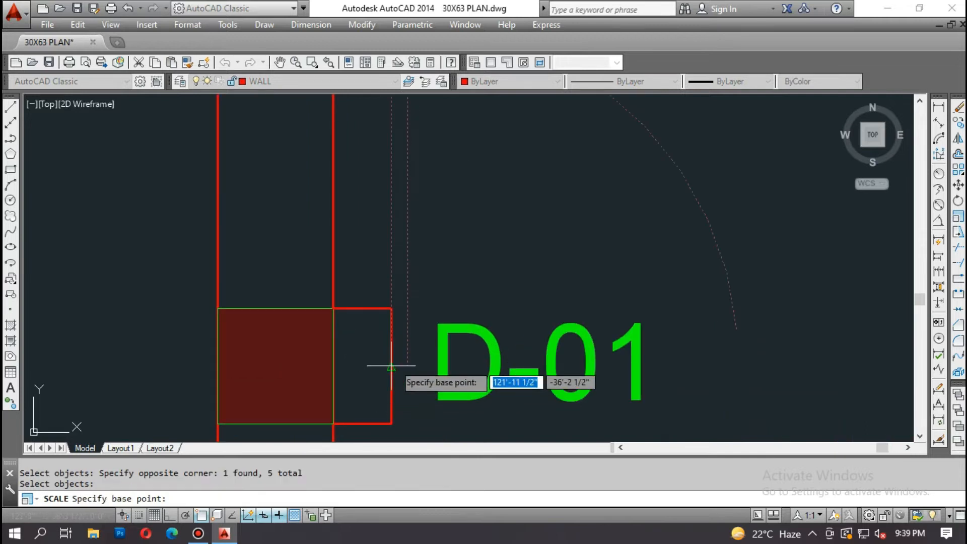
pyautogui.scroll(5, 392, 365)
pyautogui.press('Escape')
pyautogui.press('Escape')
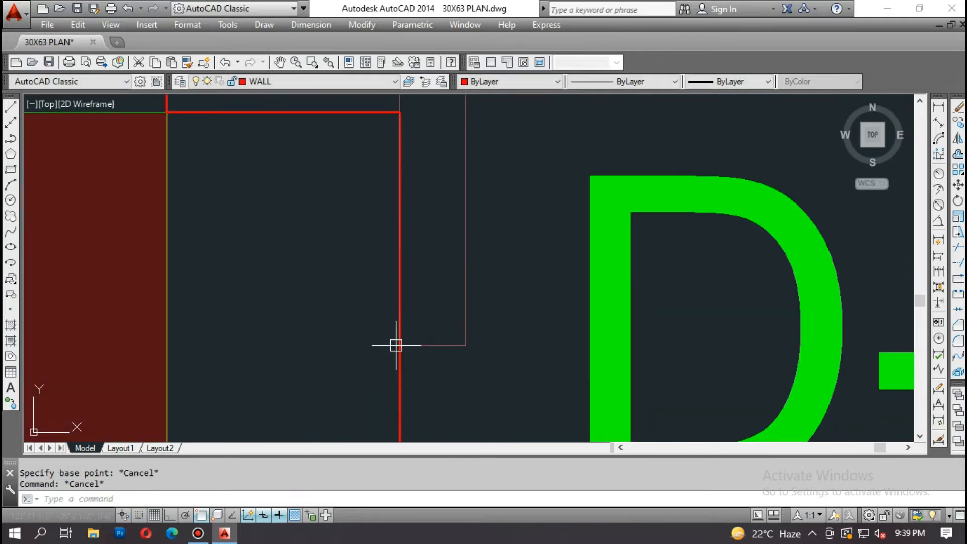
# Step: Scale the remaining D-01 leaf and arc from the hinge point by reference so the arc reaches the opposite jamb
pyautogui.scroll(-3, 396, 345)
pyautogui.write('sc')
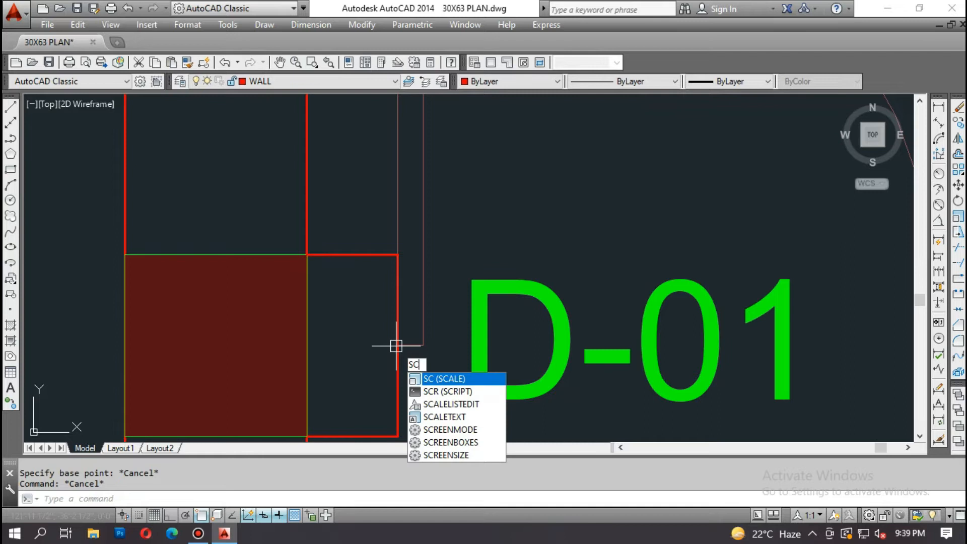
pyautogui.press('Return')
pyautogui.scroll(-3, 412, 341)
pyautogui.click(531, 140)
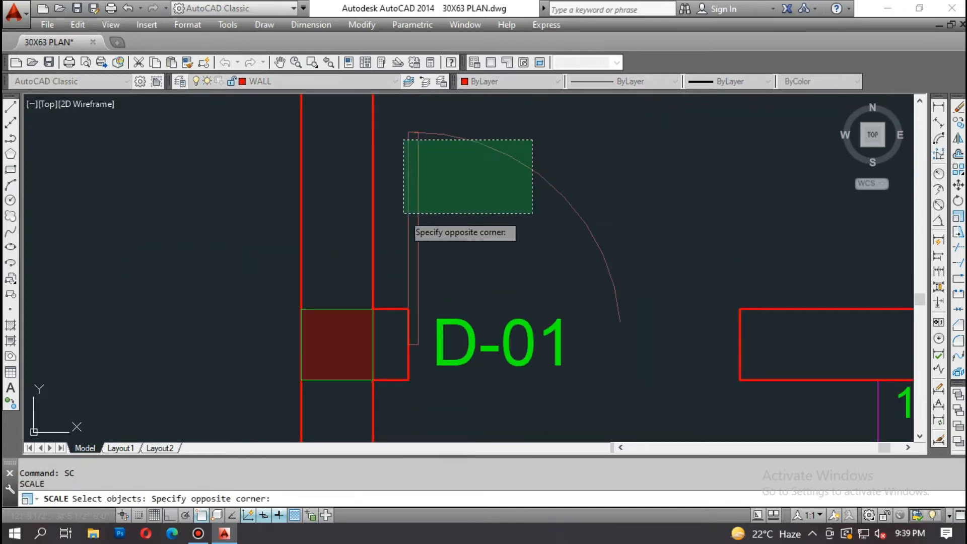
pyautogui.click(403, 213)
pyautogui.click(392, 330)
pyautogui.click(433, 350)
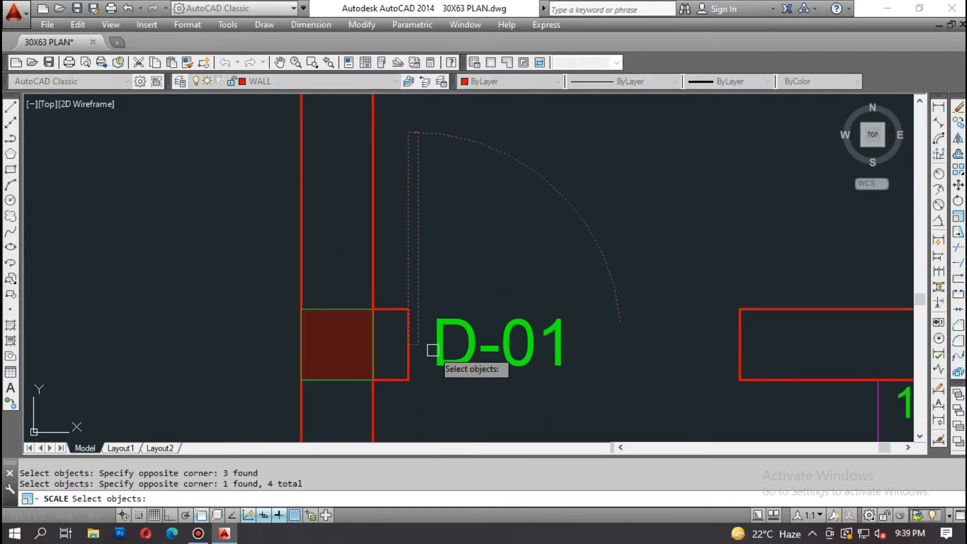
pyautogui.scroll(2, 396, 359)
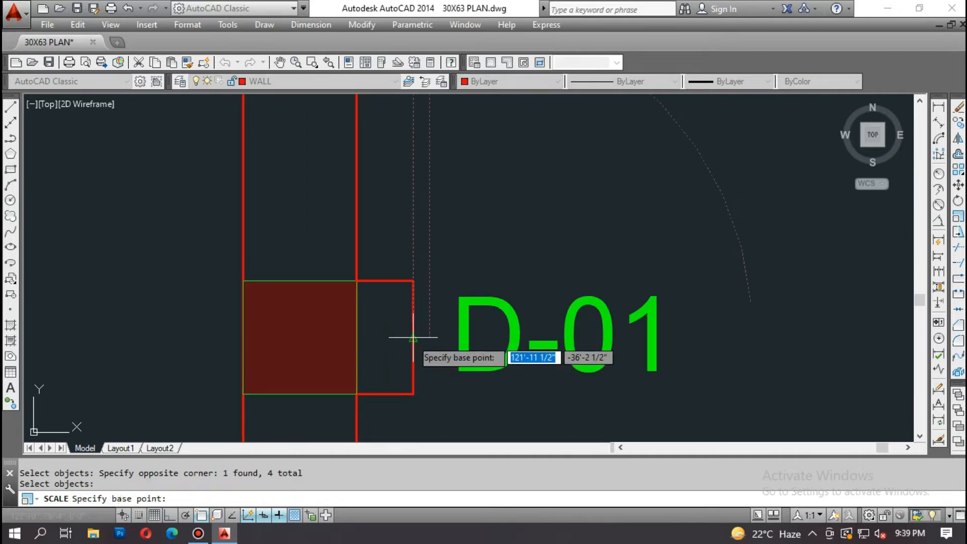
pyautogui.click(413, 337)
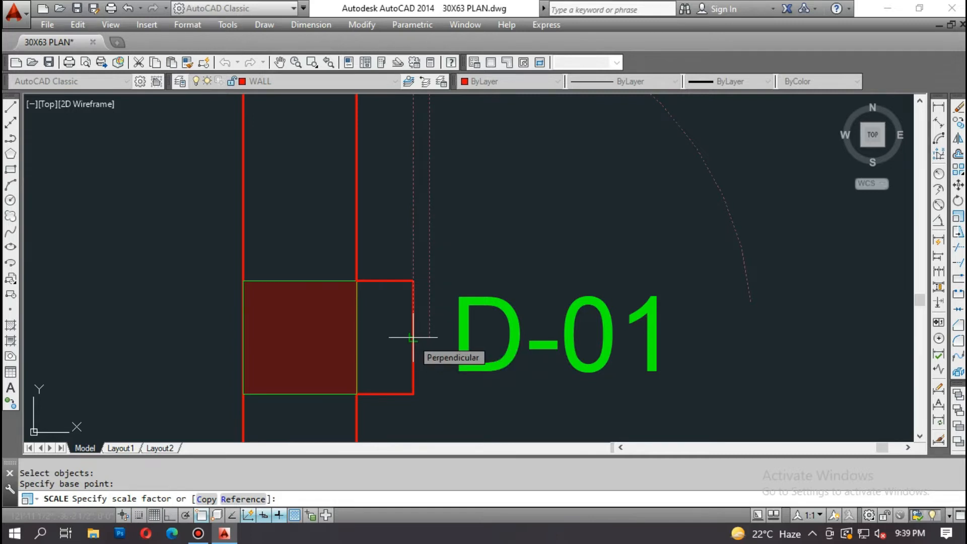
pyautogui.scroll(-2, 391, 338)
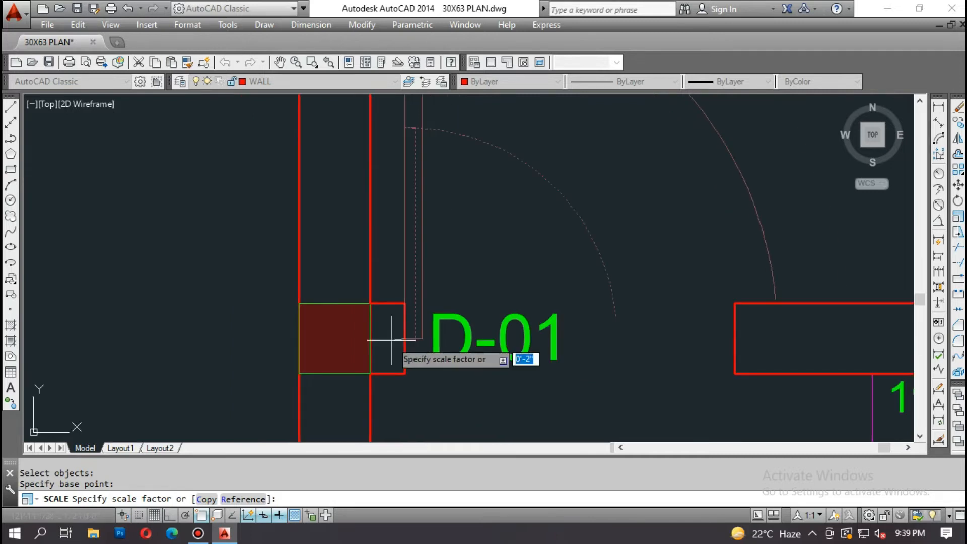
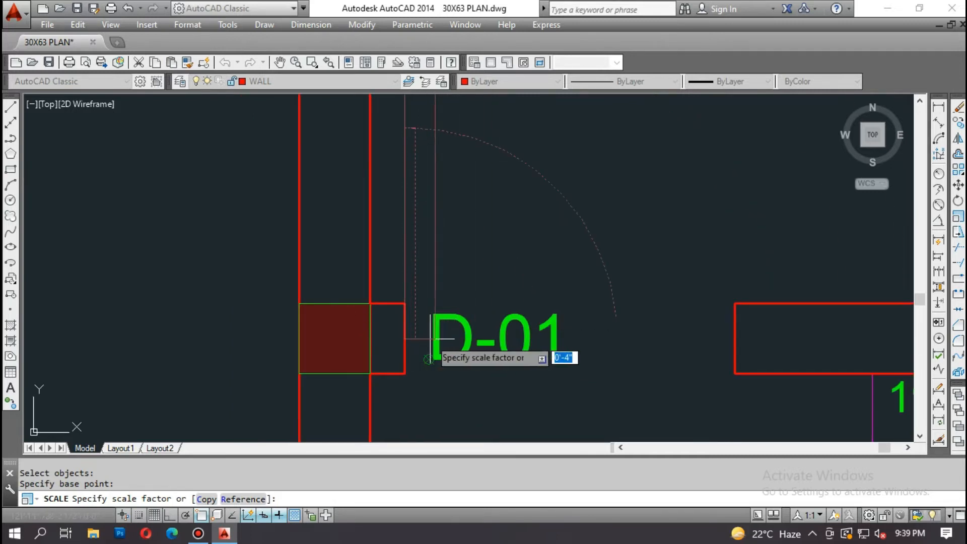
pyautogui.doubleClick(405, 333)
pyautogui.write('R')
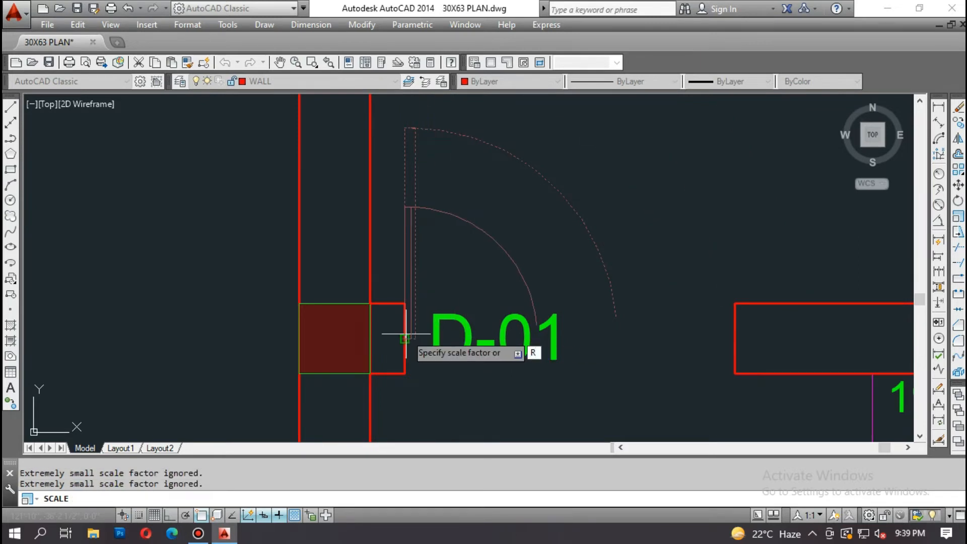
pyautogui.press('Return')
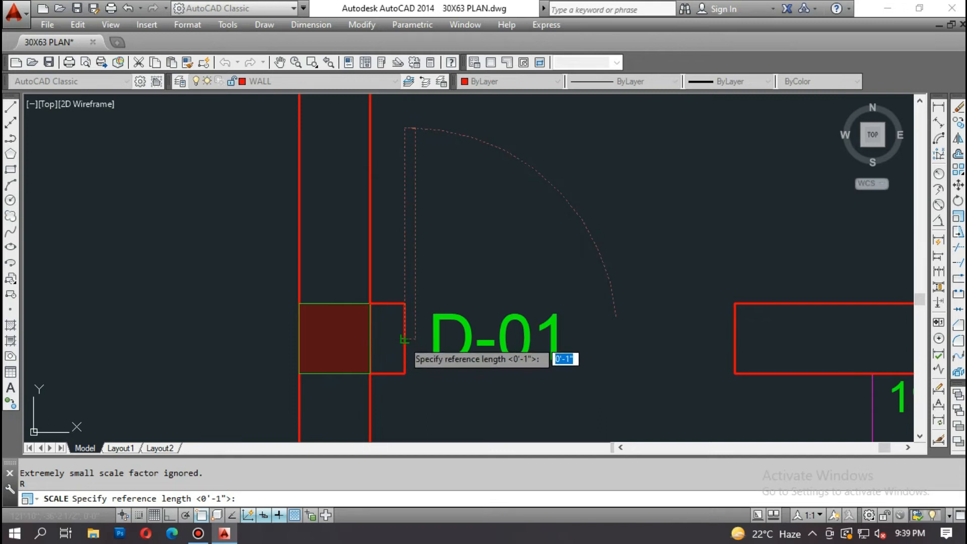
pyautogui.click(405, 338)
pyautogui.click(615, 316)
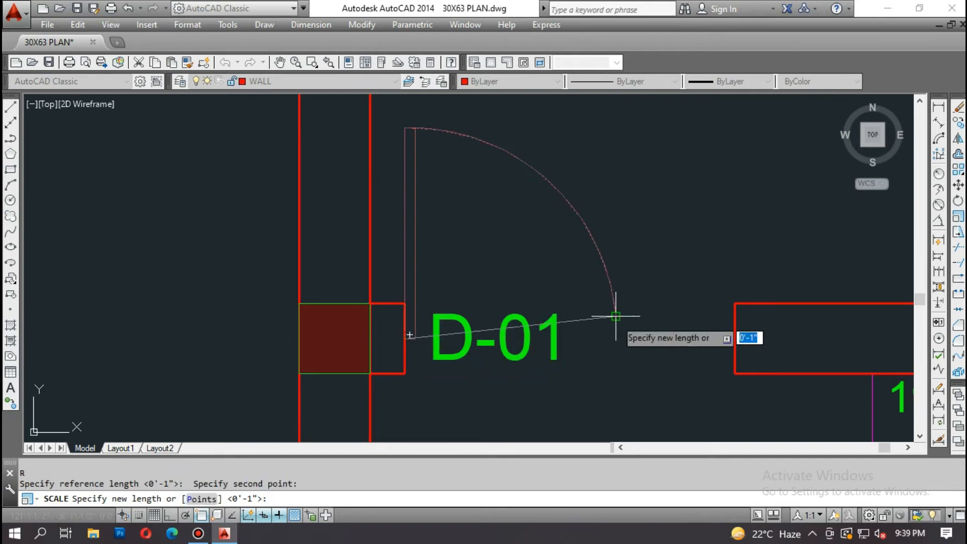
pyautogui.click(733, 336)
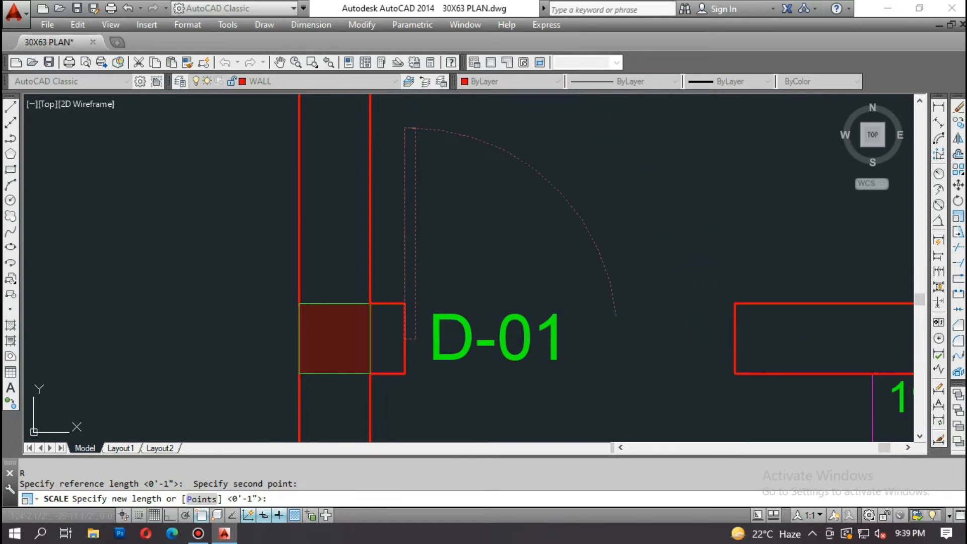
pyautogui.press('Return')
pyautogui.write('P')
pyautogui.press('Return')
pyautogui.press('Return')
pyautogui.click(682, 328)
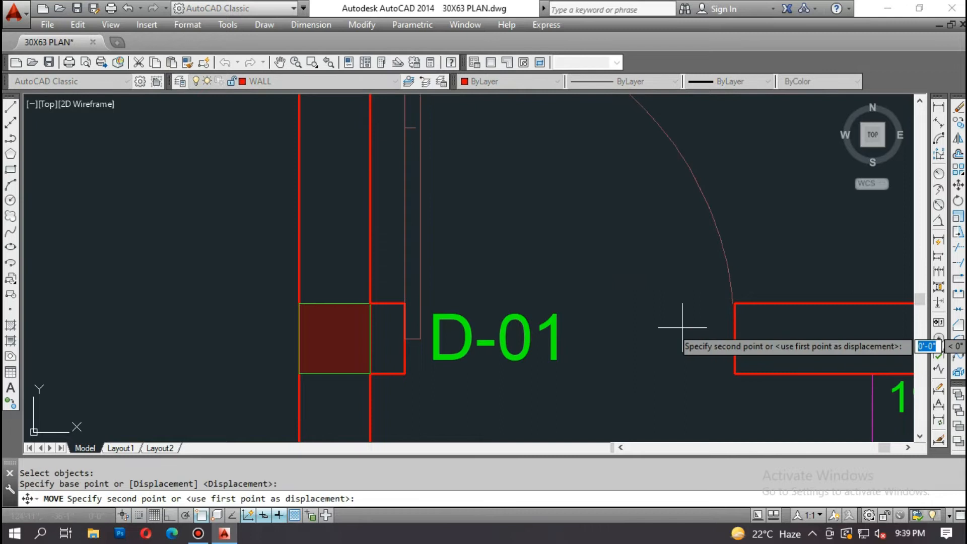
pyautogui.press('Escape')
pyautogui.scroll(-5, 565, 345)
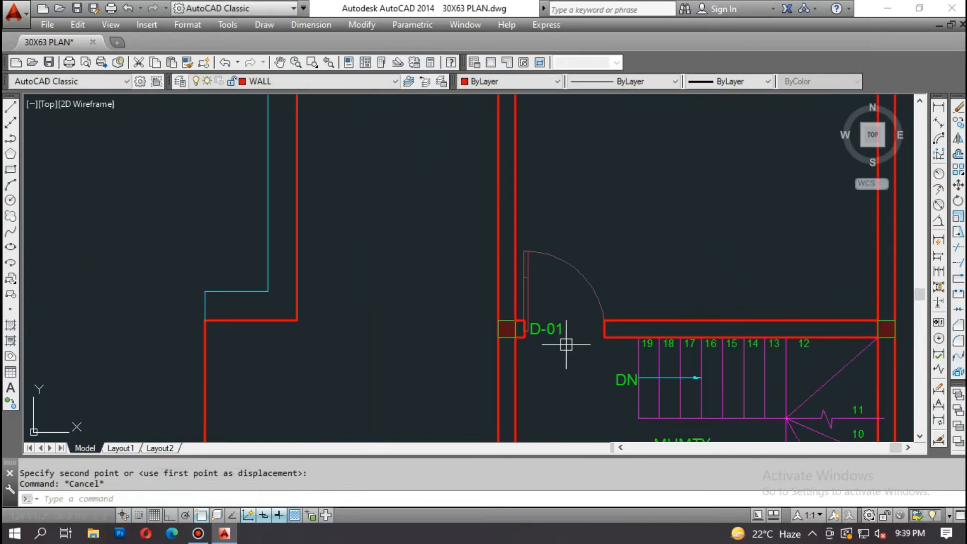
# Step: Move the D-01 door label horizontally so it sits centred between the two door jambs
pyautogui.scroll(3, 557, 334)
pyautogui.write('m')
pyautogui.press('Return')
pyautogui.click(538, 322)
pyautogui.press('Return')
pyautogui.click(527, 353)
pyautogui.click(566, 353)
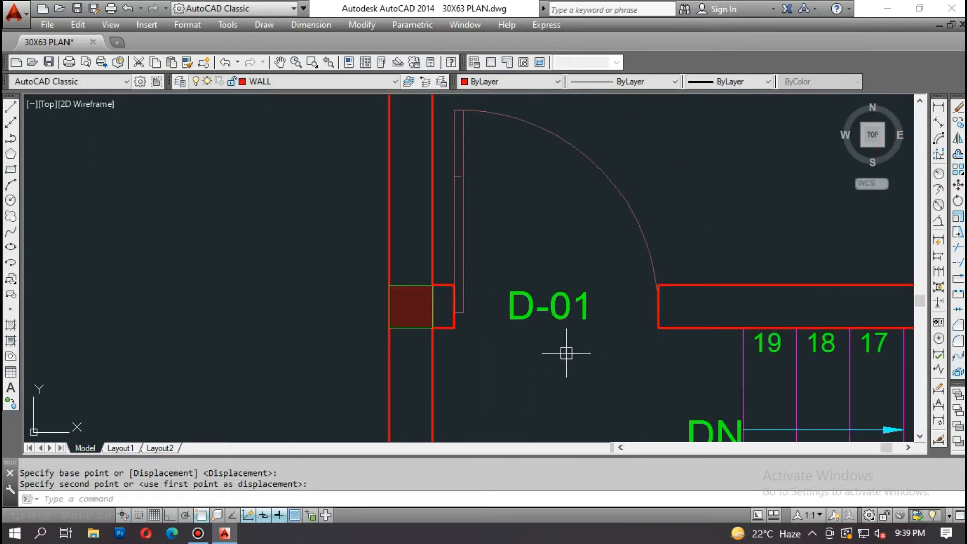
# Step: Erase the short stray line crossing the D-01 door leaf
pyautogui.press('Escape')
pyautogui.press('Escape')
pyautogui.write('e')
pyautogui.press('Return')
pyautogui.click(414, 169)
pyautogui.click(507, 201)
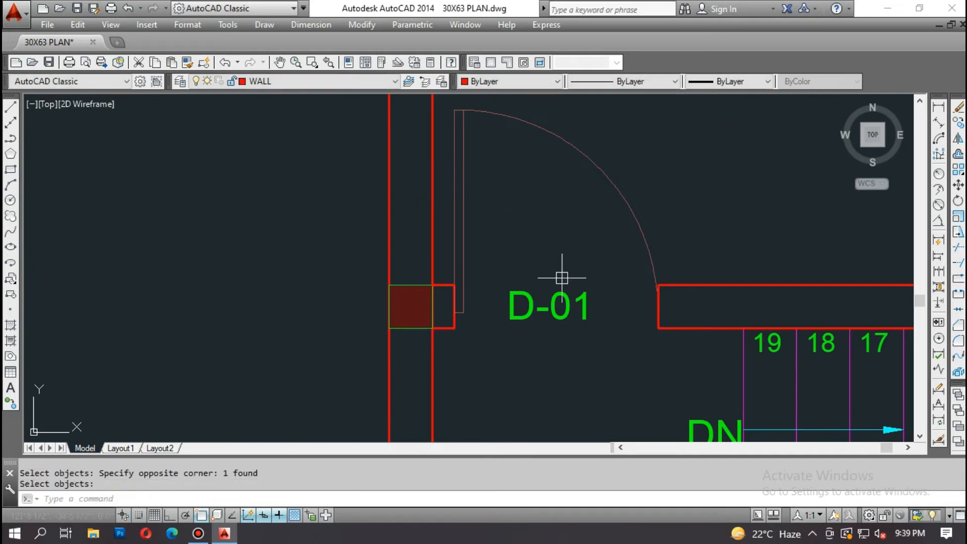
# Step: Change the door label's text from D-01 to D-02
pyautogui.scroll(-2, 539, 329)
pyautogui.press('Return')
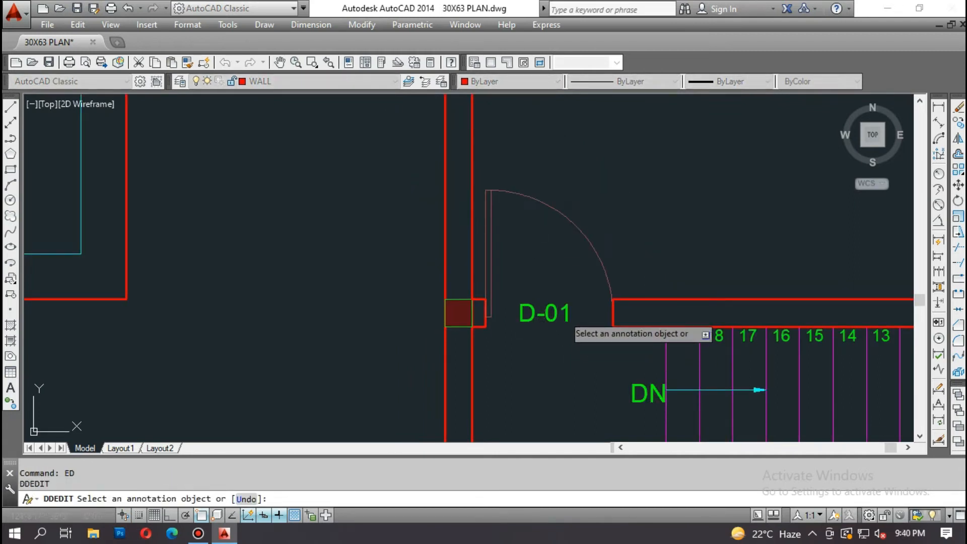
pyautogui.click(563, 321)
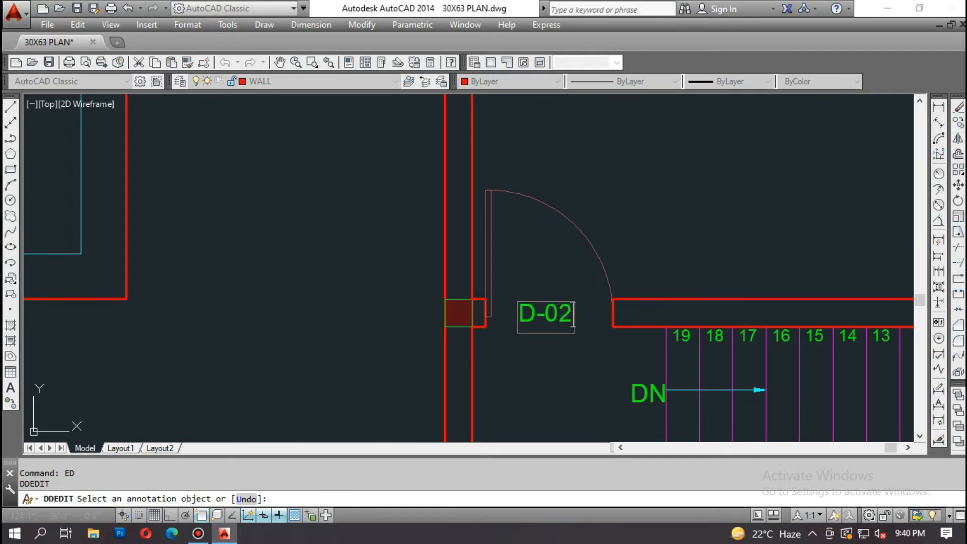
pyautogui.click(646, 256)
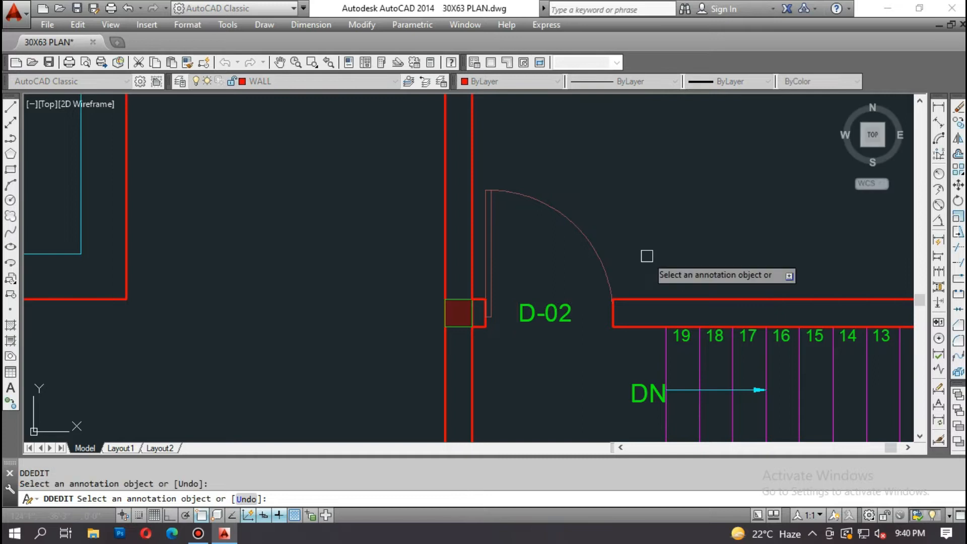
pyautogui.scroll(-2, 612, 292)
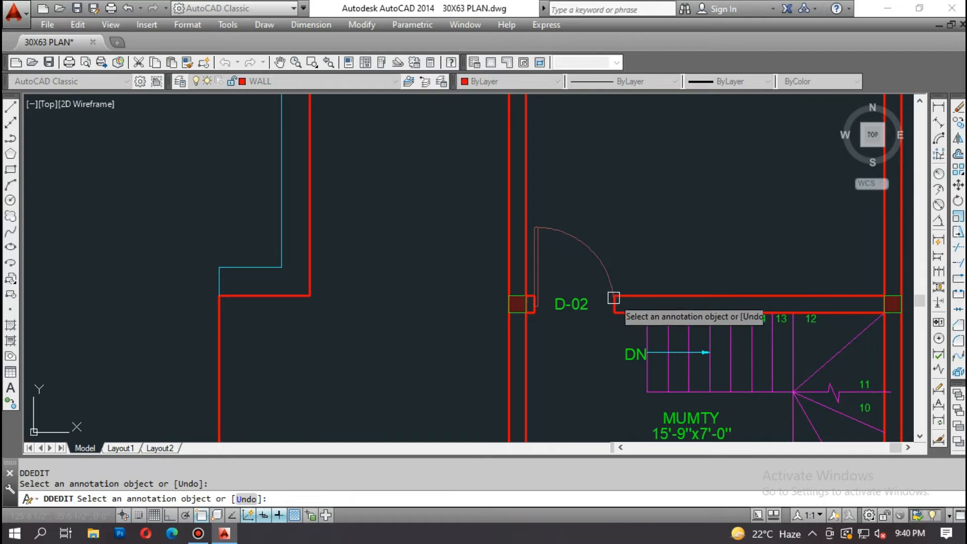
pyautogui.scroll(-4, 604, 297)
pyautogui.scroll(3, 594, 317)
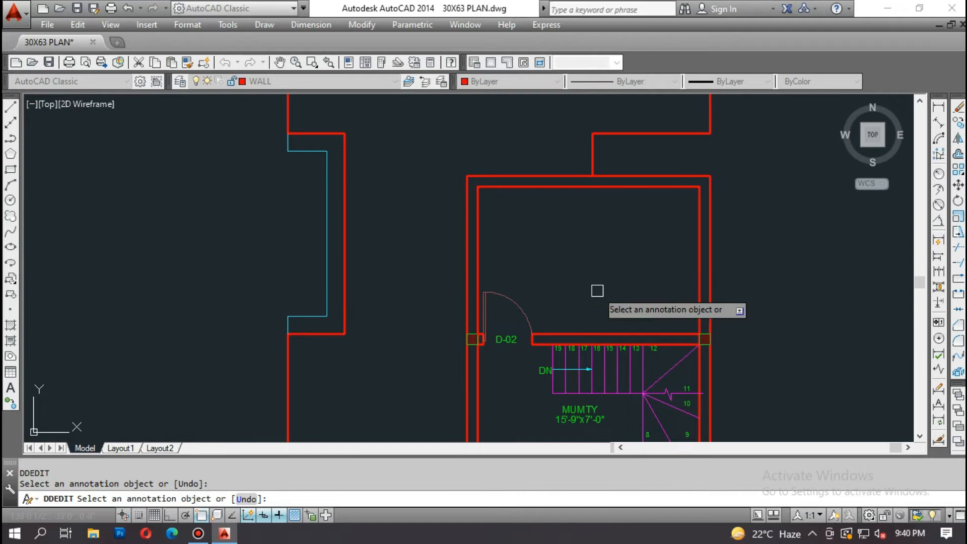
pyautogui.press('Escape')
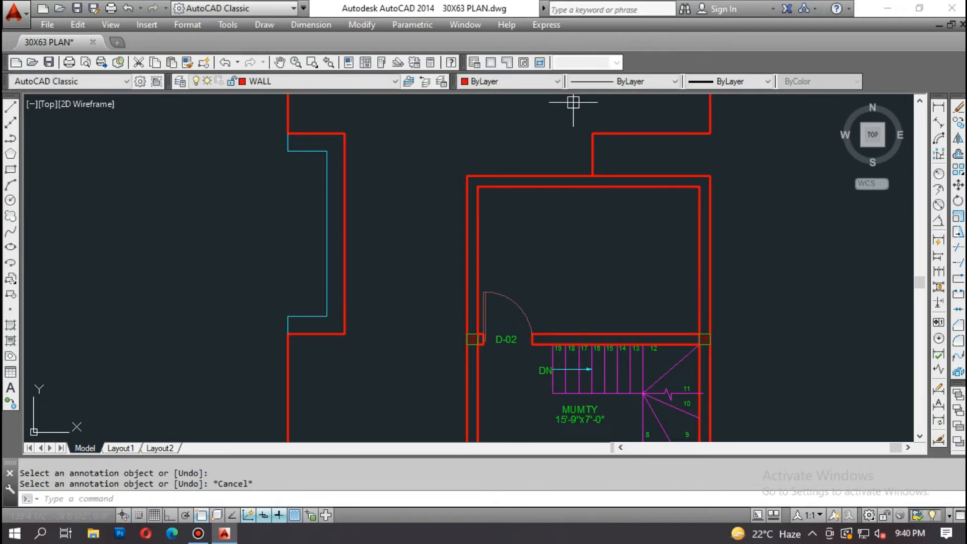
# Step: Add linear dimensions for the inner depth and inner width of the room above the mumty
pyautogui.press('Escape')
pyautogui.write('dli')
pyautogui.press('Return')
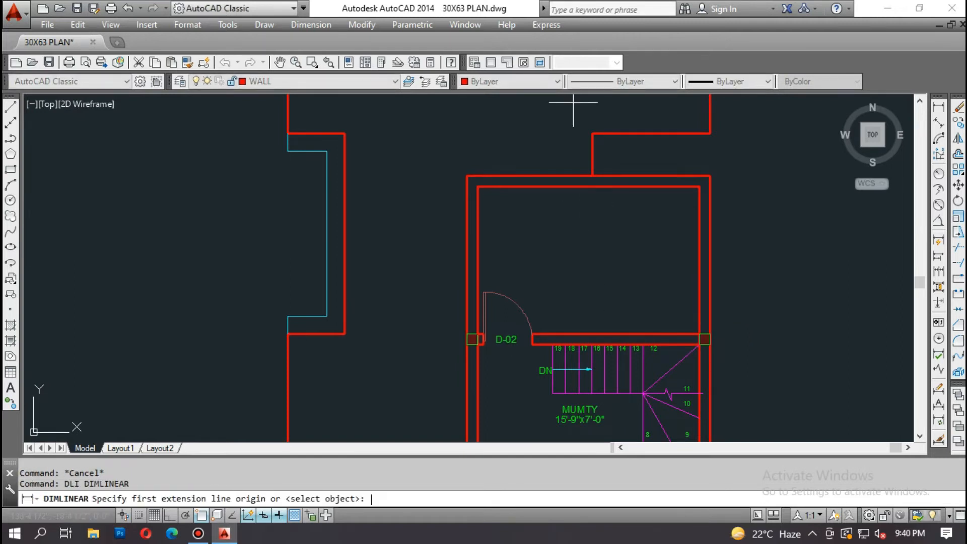
pyautogui.click(643, 188)
pyautogui.click(643, 334)
pyautogui.click(642, 317)
pyautogui.press('Return')
pyautogui.press('Return')
pyautogui.click(557, 188)
pyautogui.click(558, 211)
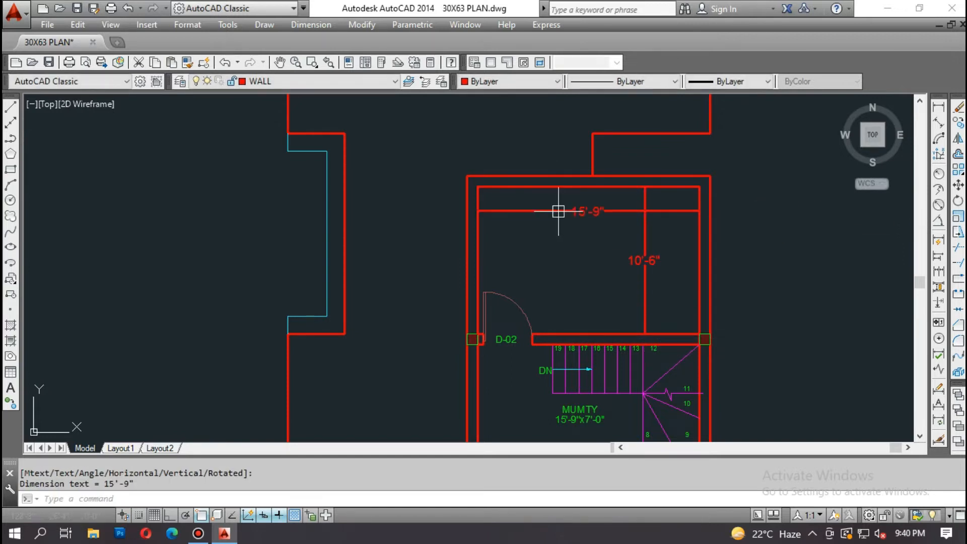
pyautogui.press('Escape')
pyautogui.write('l')
pyautogui.press('Return')
pyautogui.click(573, 268)
pyautogui.press('Escape')
pyautogui.press('Escape')
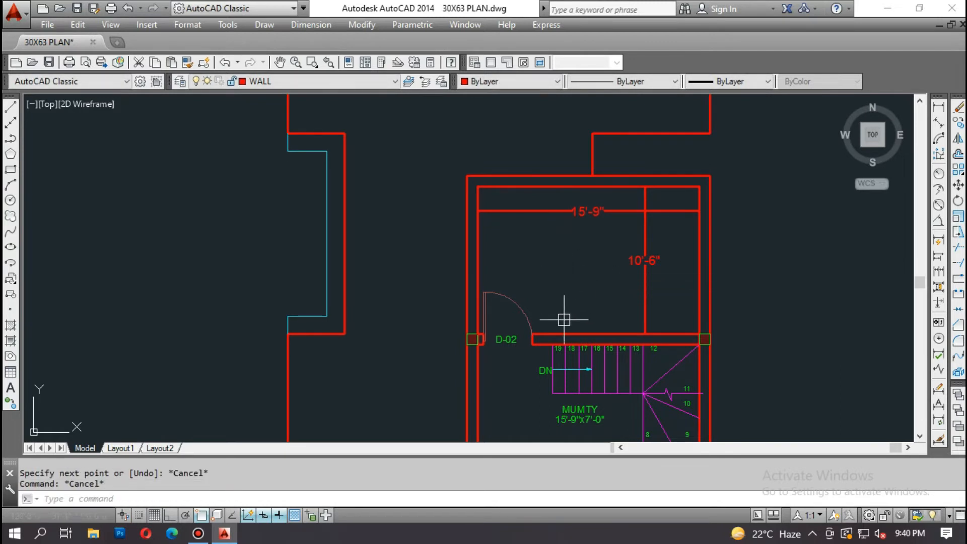
# Step: Copy the MUMTY label and its size text from the stair area into the middle of the room above
pyautogui.moveTo(557, 291); pyautogui.dragTo(551, 258, button='middle')
pyautogui.write('co')
pyautogui.press('Return')
pyautogui.scroll(4, 563, 392)
pyautogui.click(595, 396)
pyautogui.click(567, 329)
pyautogui.press('Return')
pyautogui.click(589, 365)
pyautogui.scroll(-2, 578, 370)
pyautogui.moveTo(579, 209); pyautogui.dragTo(580, 344, button='middle')
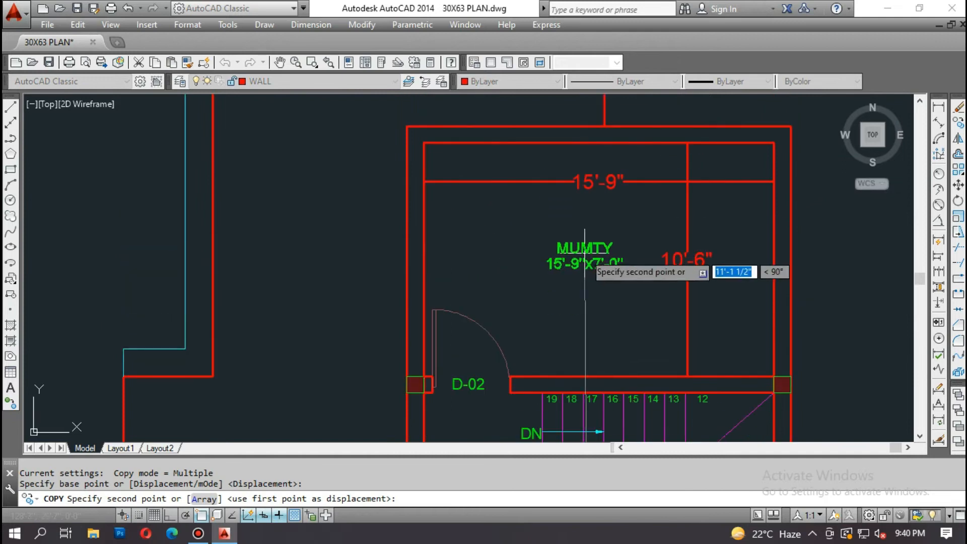
pyautogui.scroll(1, 582, 307)
pyautogui.scroll(-1, 582, 307)
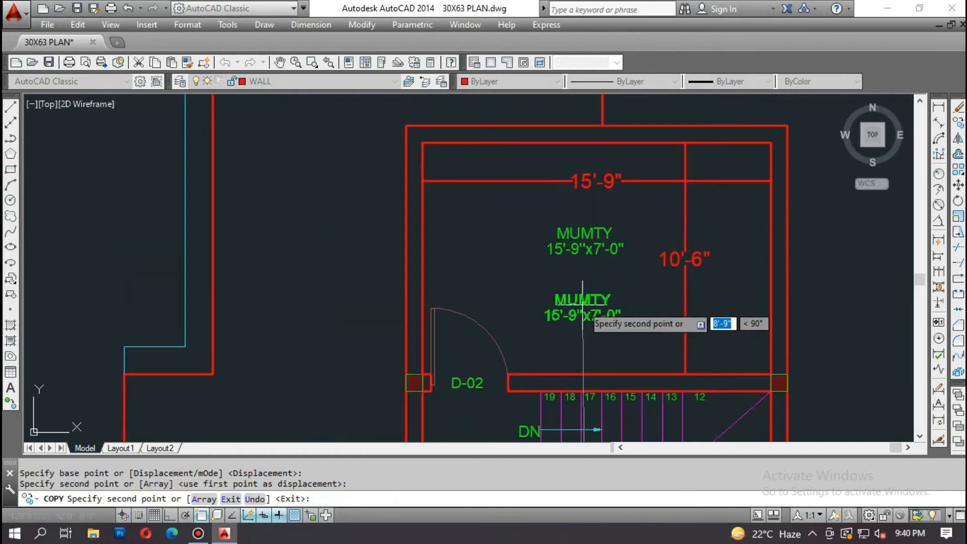
pyautogui.press('Escape')
pyautogui.press('Escape')
pyautogui.scroll(-1, 582, 304)
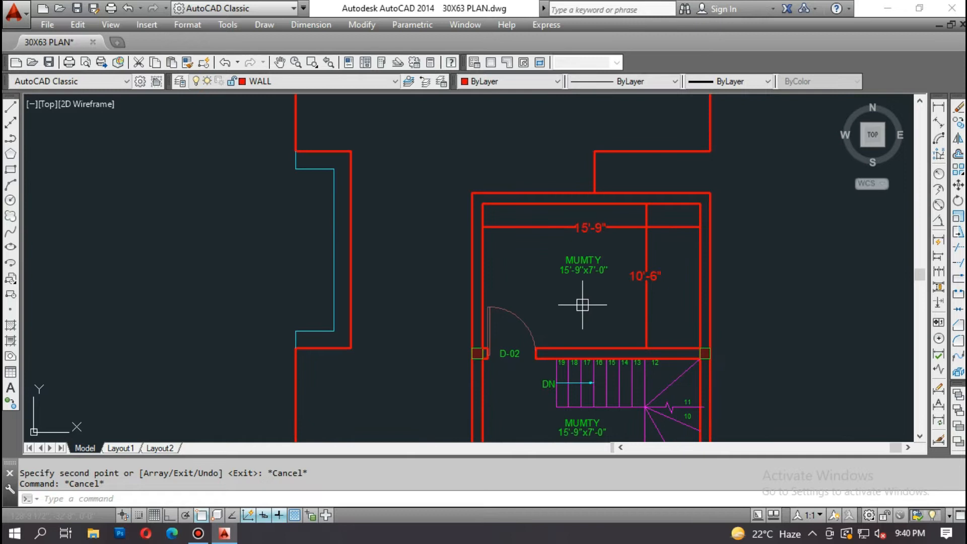
pyautogui.scroll(2, 587, 304)
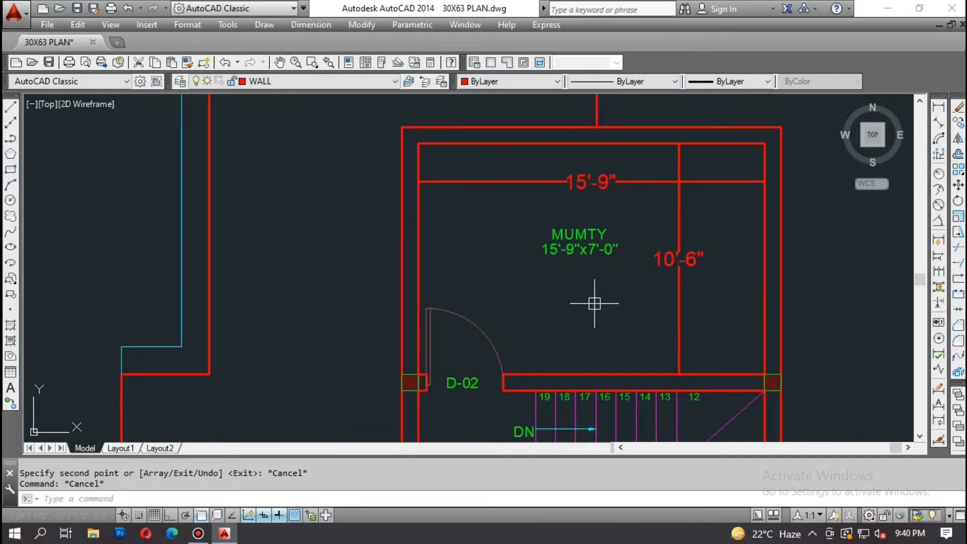
pyautogui.press('Escape')
pyautogui.press('Return')
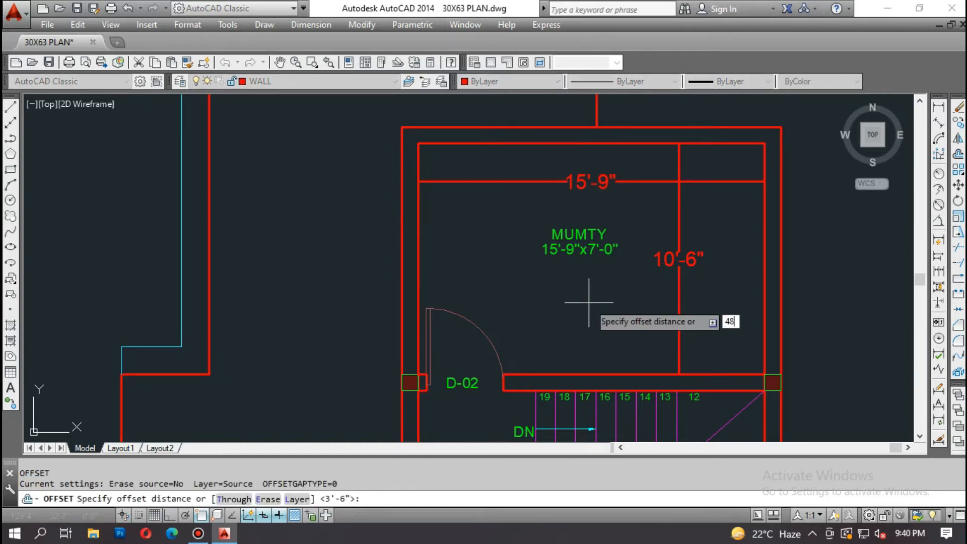
pyautogui.press('Return')
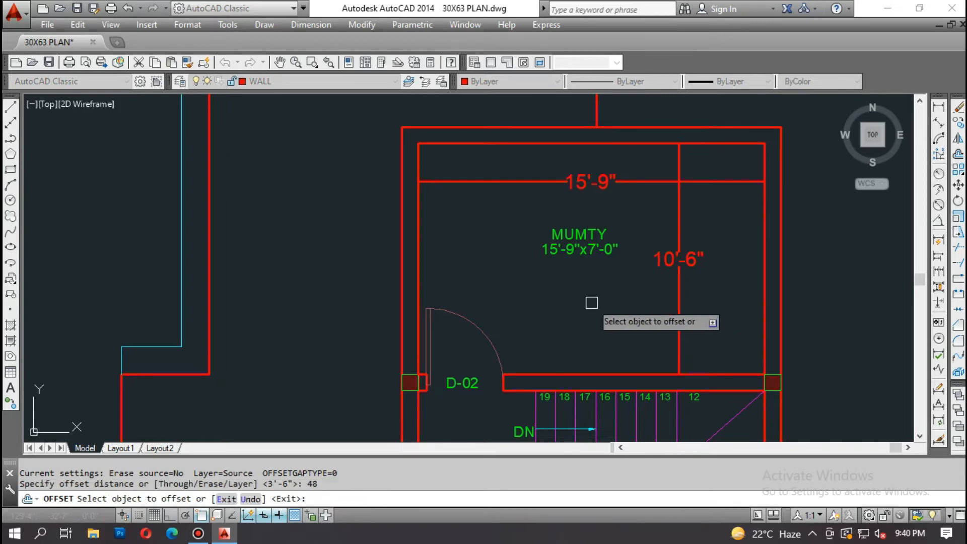
pyautogui.click(763, 328)
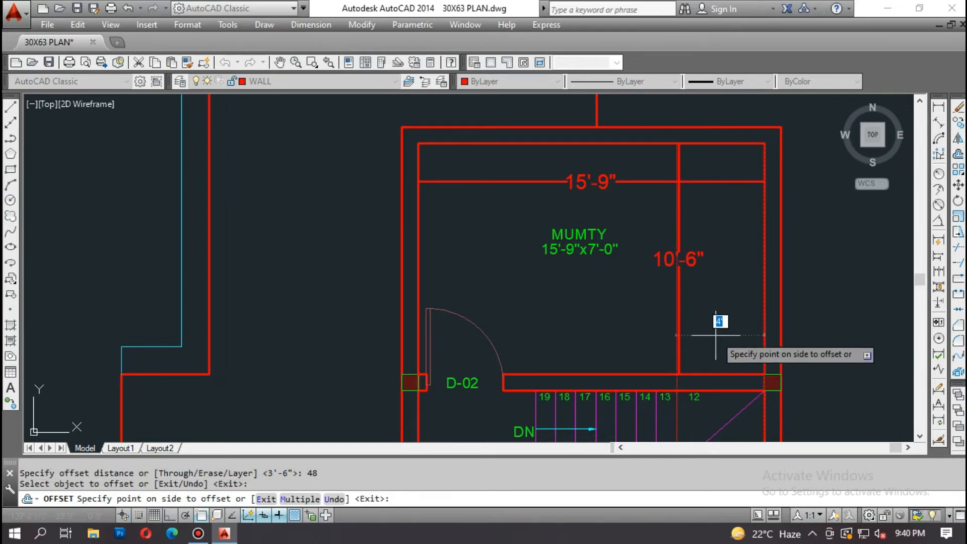
pyautogui.press('Return')
pyautogui.press('Return')
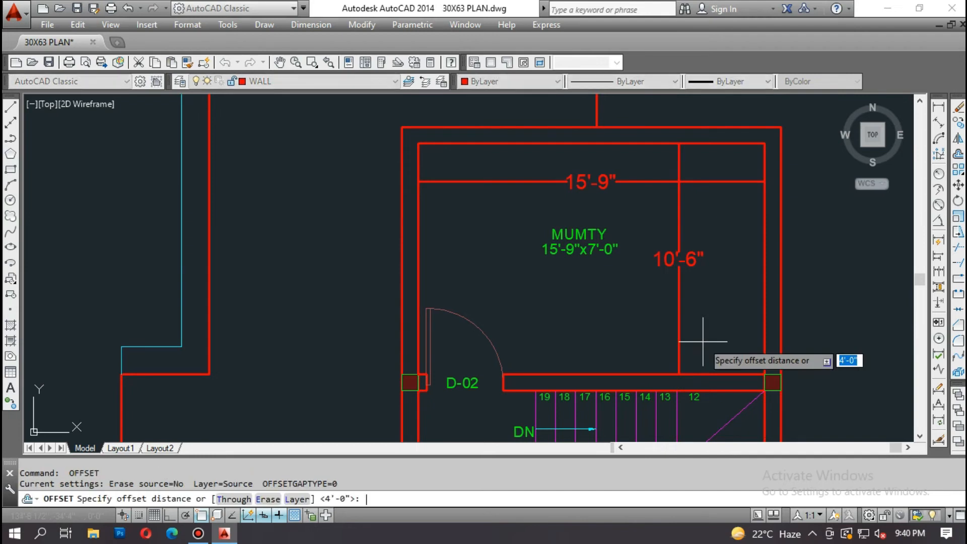
pyautogui.write('4.5')
pyautogui.press('Return')
pyautogui.press('Escape')
pyautogui.press('Escape')
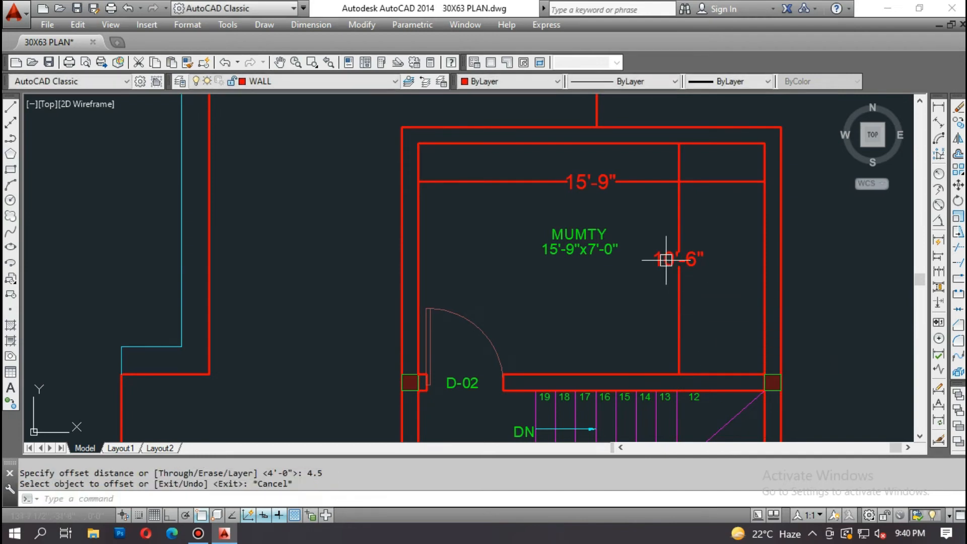
# Step: Delete the room's 10'-6" dimension and offset the right inner wall line 48 inches into the room
pyautogui.write('o')
pyautogui.press('Return')
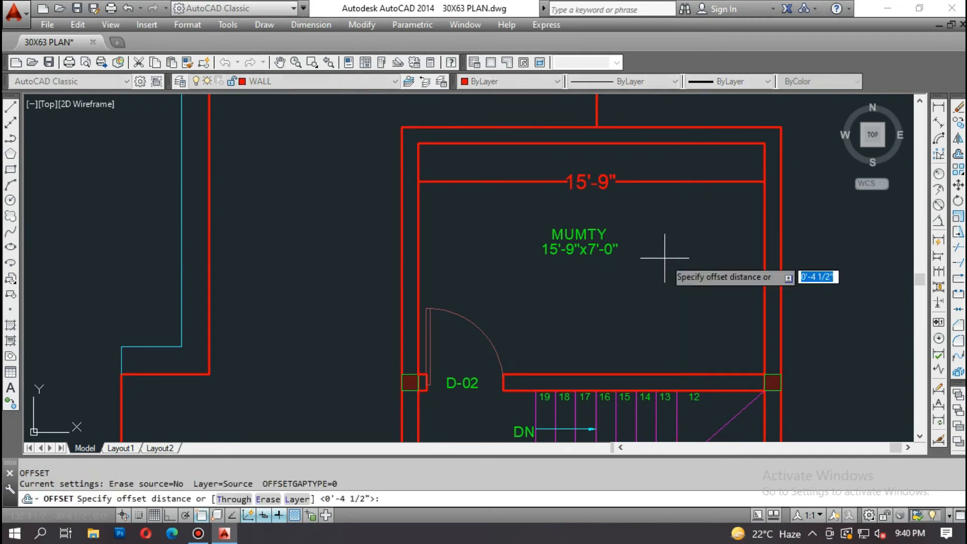
pyautogui.write('48')
pyautogui.press('Return')
pyautogui.click(764, 283)
pyautogui.click(692, 292)
# Step: Offset the new vertical line 4.5 inches to the left to form a partition wall
pyautogui.press('Return')
pyautogui.press('Return')
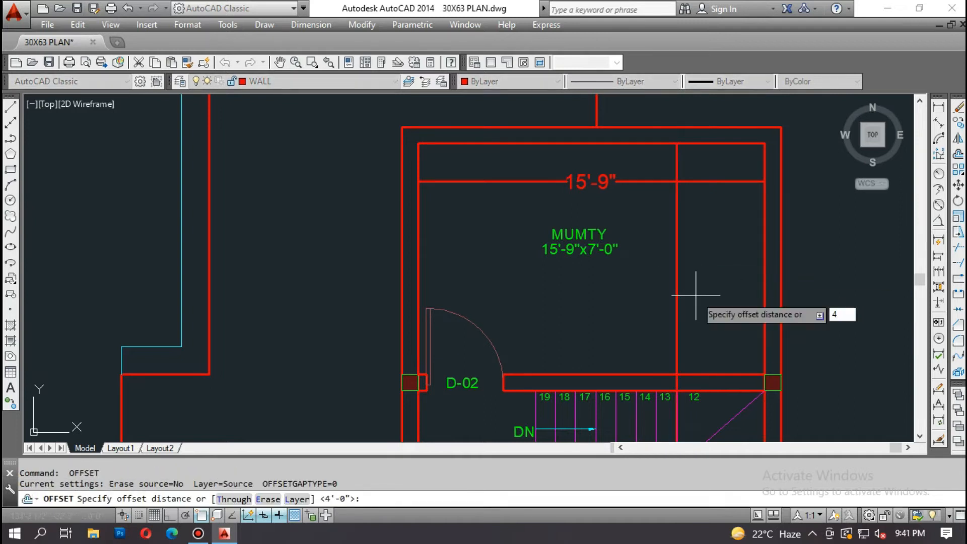
pyautogui.press('Return')
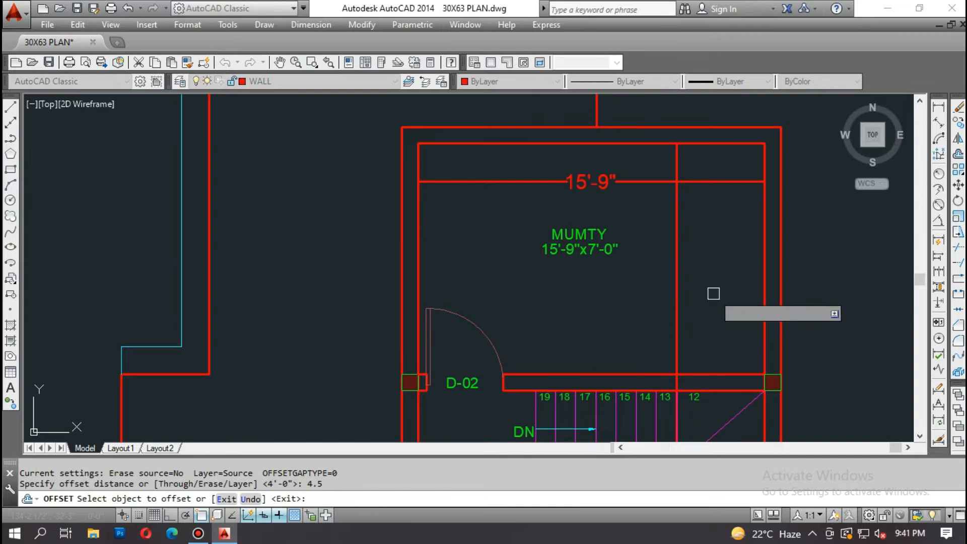
pyautogui.click(671, 299)
pyautogui.click(657, 303)
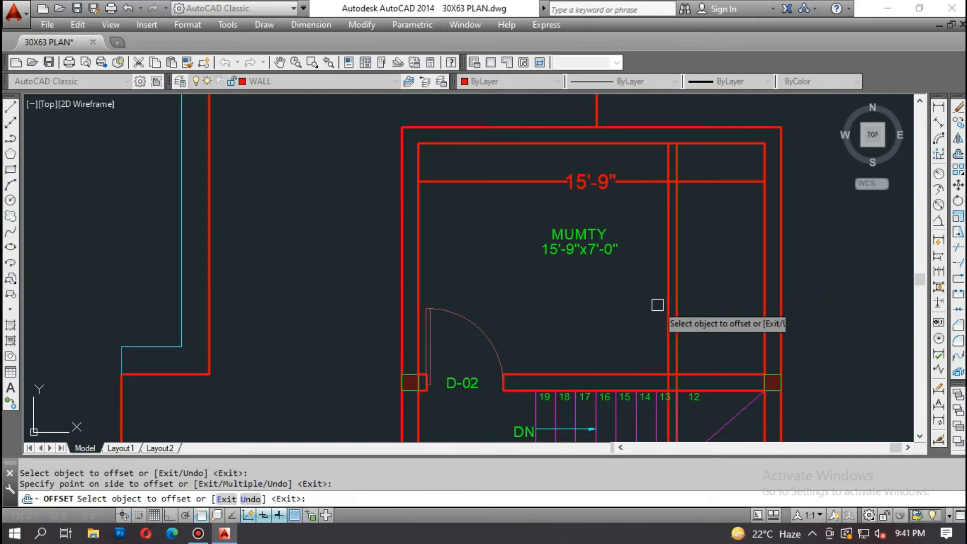
pyautogui.press('Escape')
# Step: Add a linear dimension for the room's width between the partition and the left inner wall
pyautogui.write('D')
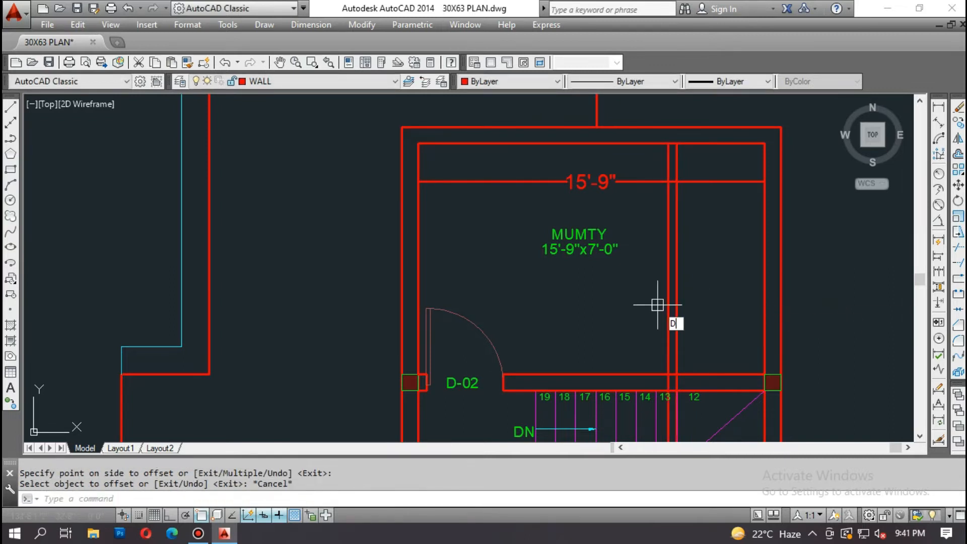
pyautogui.write('IMLI')
pyautogui.press('Return')
pyautogui.click(668, 276)
pyautogui.click(412, 278)
pyautogui.click(472, 279)
# Step: Add a linear dimension for the room's depth between its upper and lower inner walls
pyautogui.press('Return')
pyautogui.click(530, 144)
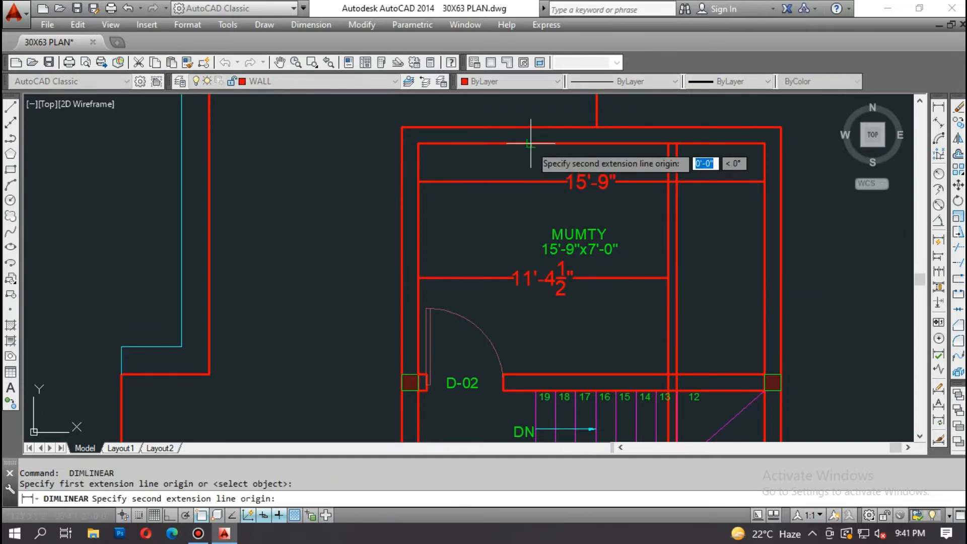
pyautogui.click(531, 374)
pyautogui.click(479, 292)
pyautogui.press('Escape')
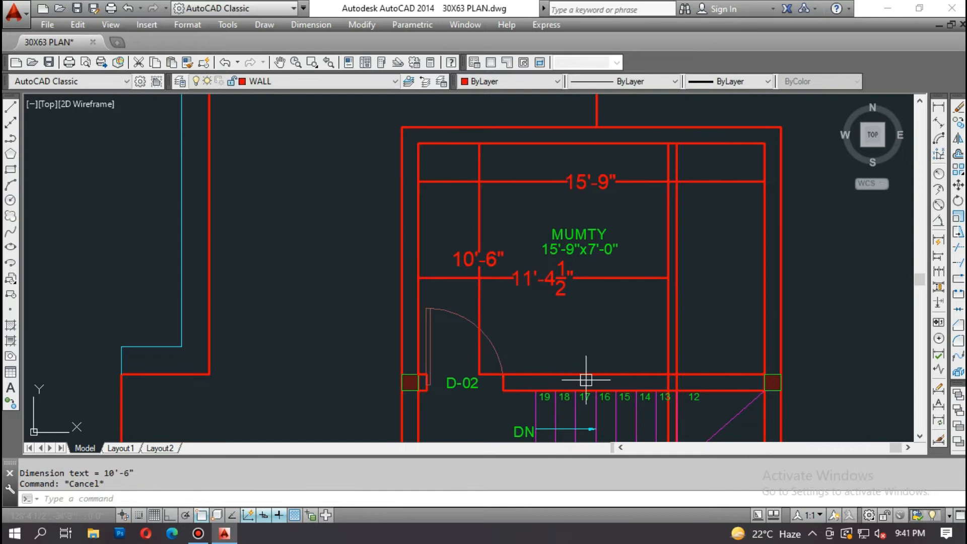
pyautogui.press('Escape')
# Step: Trim both partition lines where they run past the room's lower wall into the staircase
pyautogui.scroll(5, 691, 394)
pyautogui.write('tr')
pyautogui.press('Return')
pyautogui.press('Return')
pyautogui.click(710, 359)
pyautogui.click(513, 365)
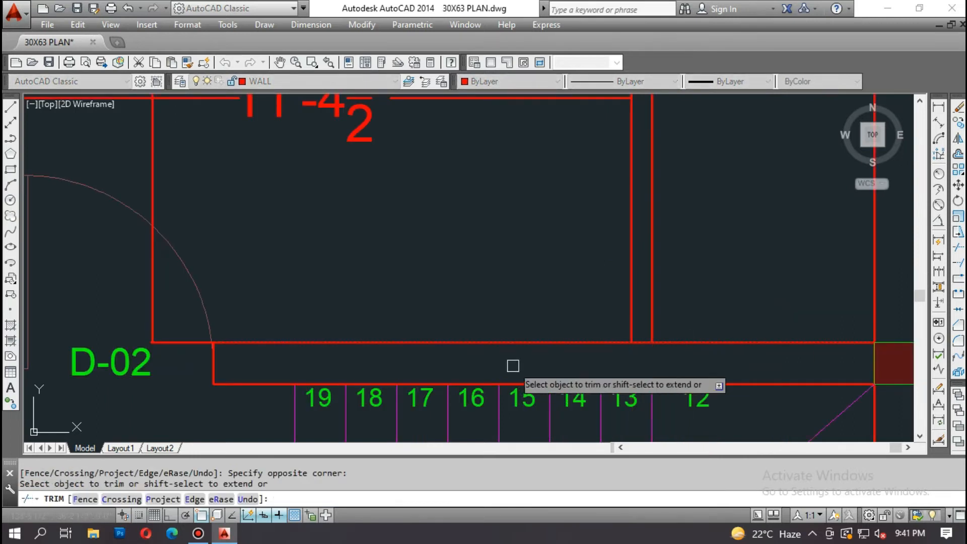
pyautogui.scroll(-5, 564, 356)
pyautogui.press('Escape')
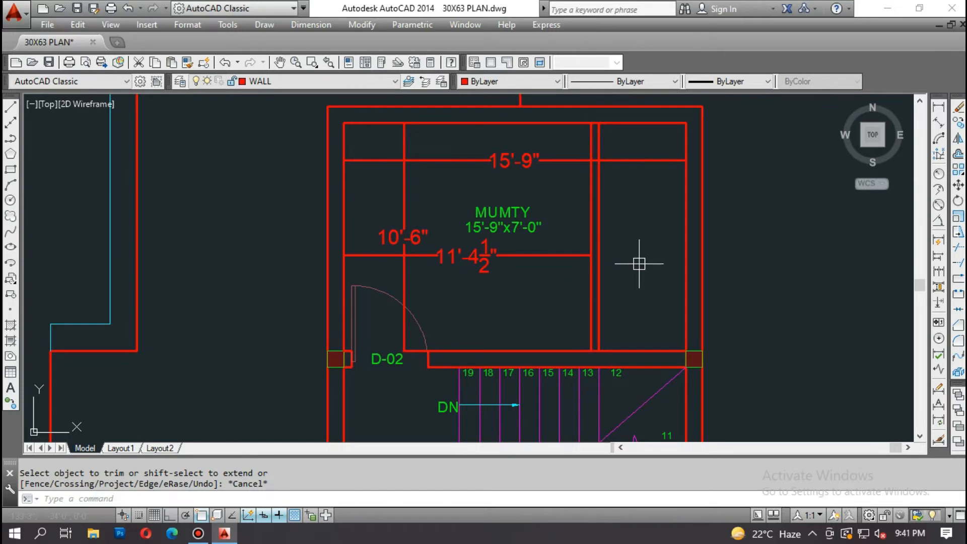
# Step: Erase the 15'-9" dimension across the top of the room
pyautogui.press('Escape')
pyautogui.write('e')
pyautogui.press('Return')
pyautogui.click(563, 160)
pyautogui.press('Return')
pyautogui.press('Escape')
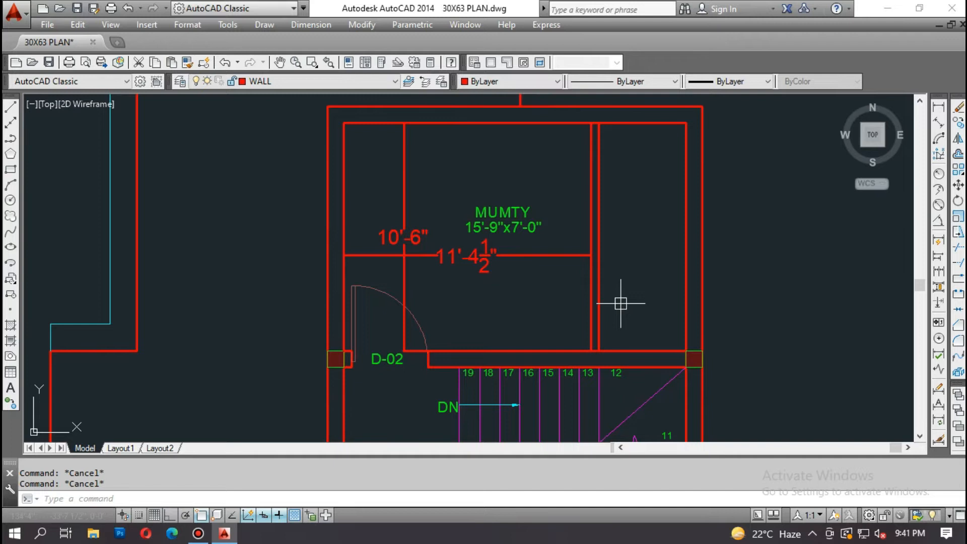
# Step: Offset the room's lower inner wall line 24 inches upward
pyautogui.write('o')
pyautogui.press('Return')
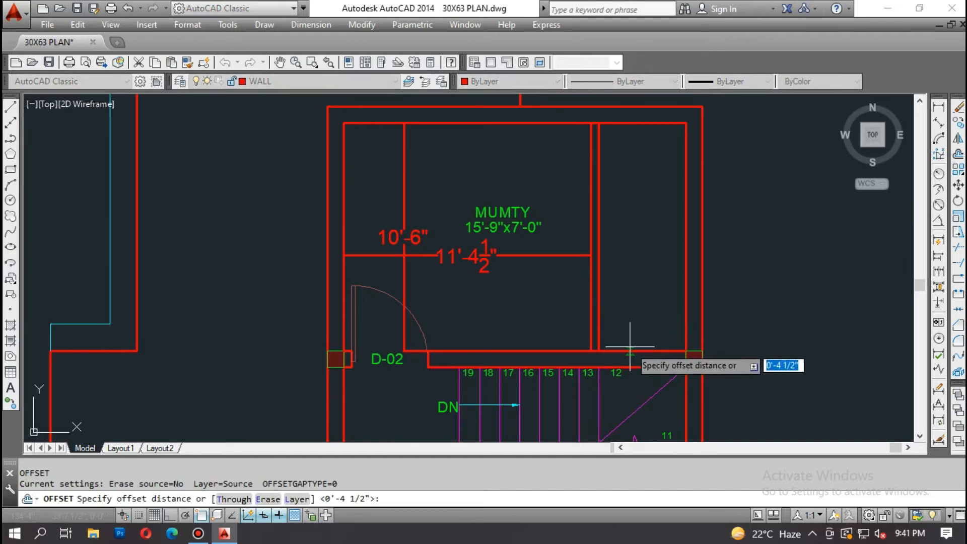
pyautogui.press('Escape')
pyautogui.write('o')
pyautogui.press('Return')
pyautogui.write('24')
pyautogui.press('Return')
pyautogui.click(630, 350)
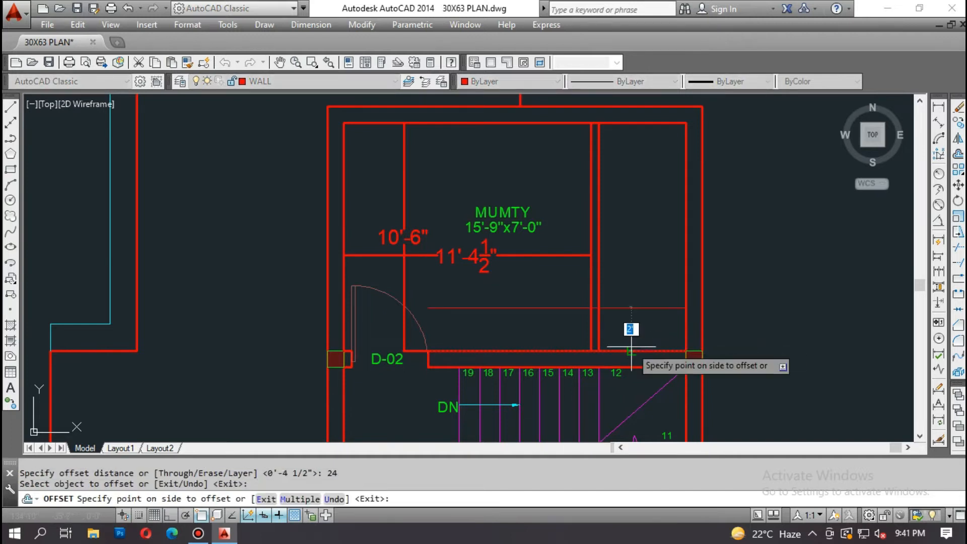
pyautogui.click(630, 329)
pyautogui.press('Escape')
# Step: Trim the 24-inch offset line so it remains only between the partition and the right wall
pyautogui.scroll(2, 604, 328)
pyautogui.write('tr')
pyautogui.press('Return')
pyautogui.press('Return')
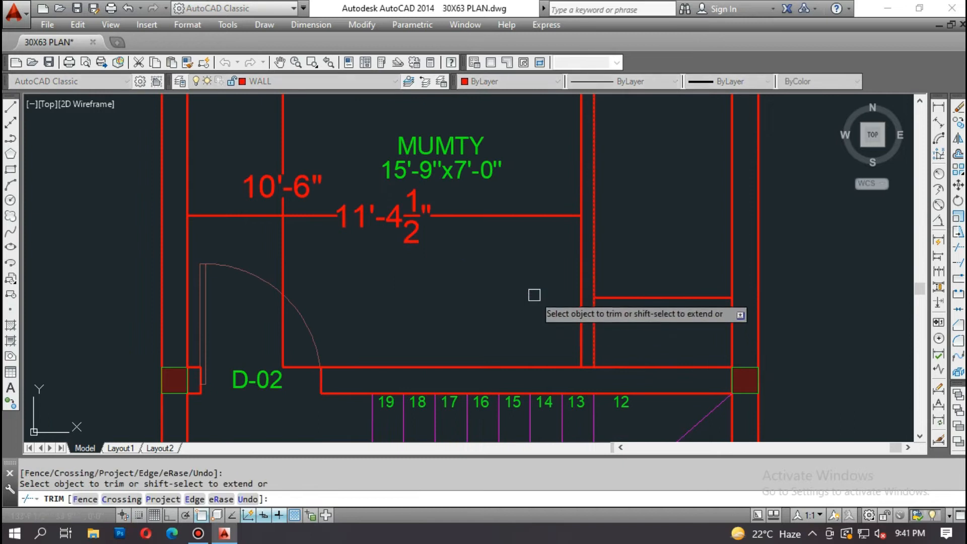
pyautogui.press('Escape')
pyautogui.press('Escape')
pyautogui.scroll(-2, 563, 314)
pyautogui.press('Escape')
# Step: Offset the short horizontal line beside the partition 4.5 inches upward
pyautogui.write('o')
pyautogui.press('Return')
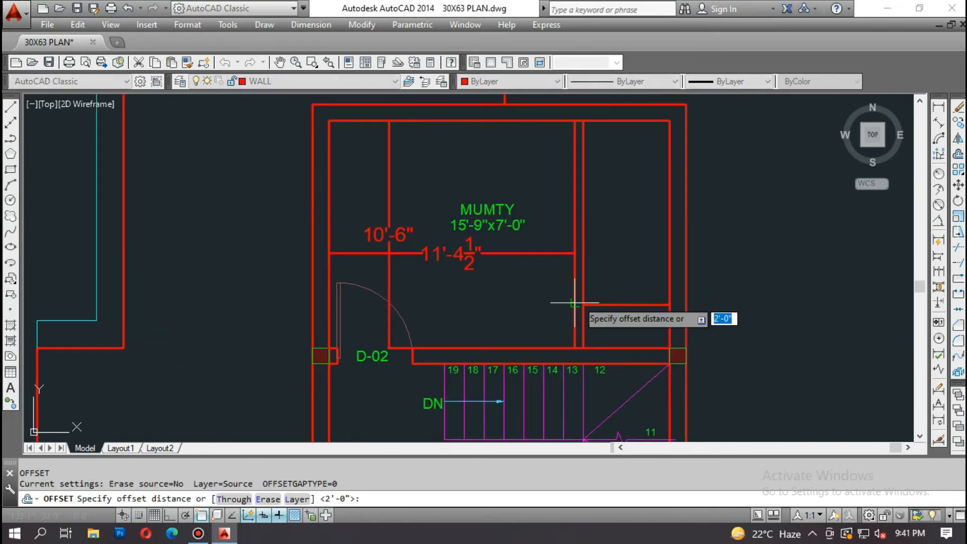
pyautogui.write('4.5')
pyautogui.press('Return')
pyautogui.scroll(2, 584, 304)
pyautogui.click(583, 304)
pyautogui.click(599, 282)
# Step: Offset the upper short horizontal line another 30 inches upward to mark the door opening
pyautogui.press('Return')
pyautogui.press('Return')
pyautogui.write('30')
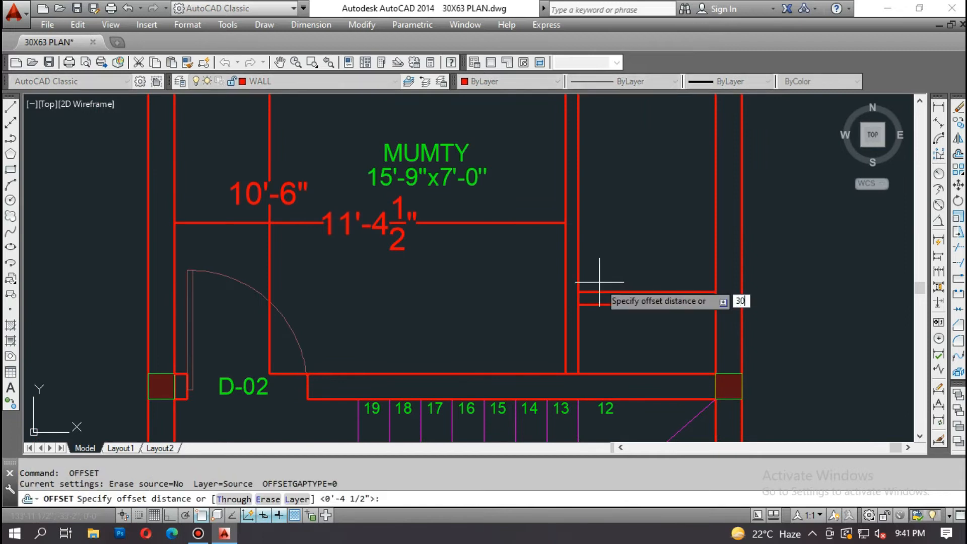
pyautogui.press('Return')
pyautogui.click(599, 291)
pyautogui.click(604, 250)
pyautogui.press('Escape')
# Step: Extend the two door-opening lines across the partition to its left face
pyautogui.scroll(2, 598, 220)
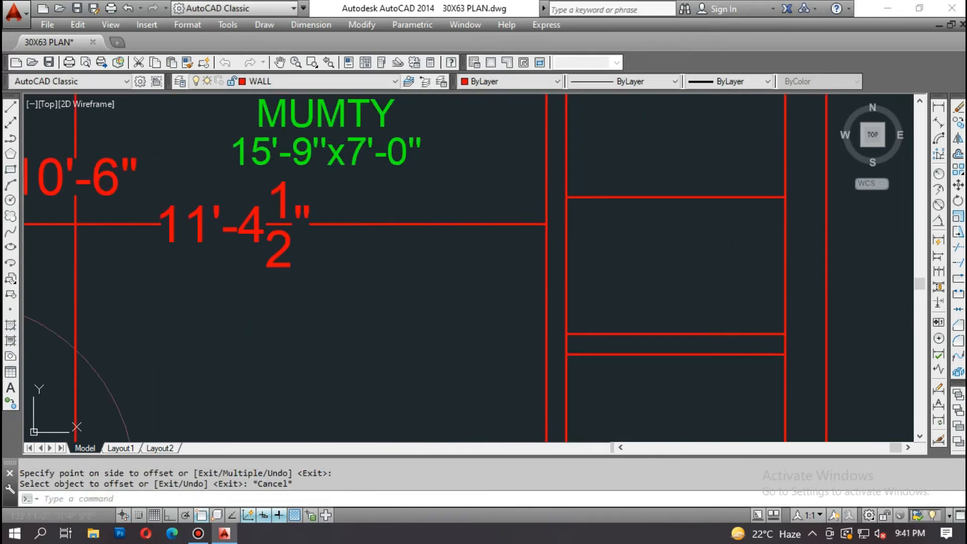
pyautogui.write('ex')
pyautogui.press('Return')
pyautogui.press('Return')
pyautogui.click(589, 333)
pyautogui.press('Escape')
# Step: Trim the excess horizontal lines and the partition between them to cut the door opening
pyautogui.write('tr')
pyautogui.press('Return')
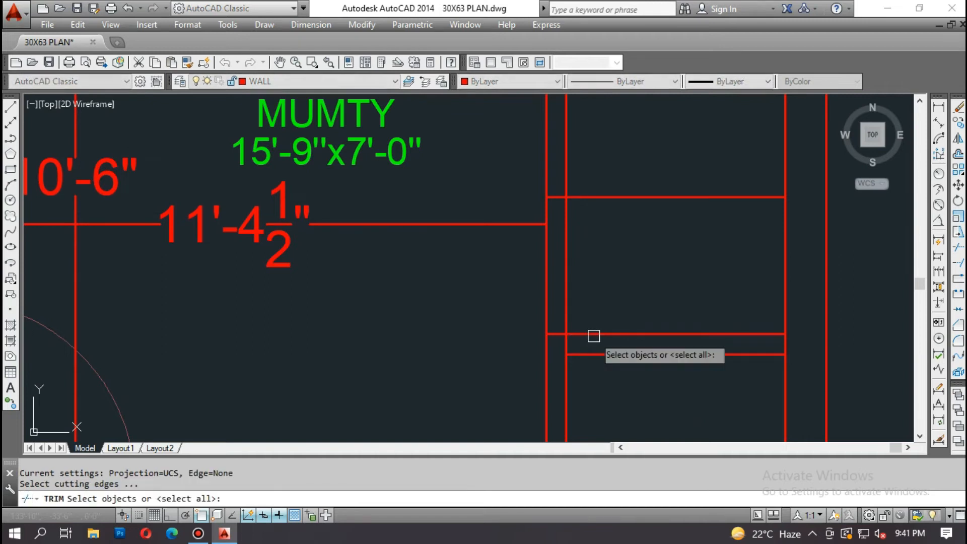
pyautogui.press('Return')
pyautogui.click(599, 334)
pyautogui.click(607, 222)
pyautogui.click(610, 171)
pyautogui.click(609, 254)
pyautogui.click(503, 291)
# Step: Trim the wall lines crossing the partition's ends to clean up its junctions with the lower and upper walls
pyautogui.scroll(-5, 505, 300)
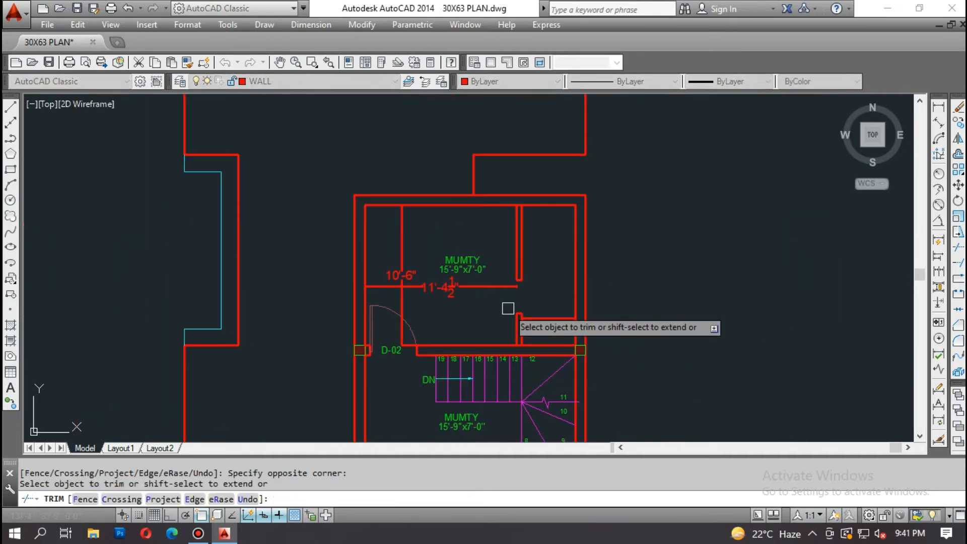
pyautogui.scroll(8, 514, 335)
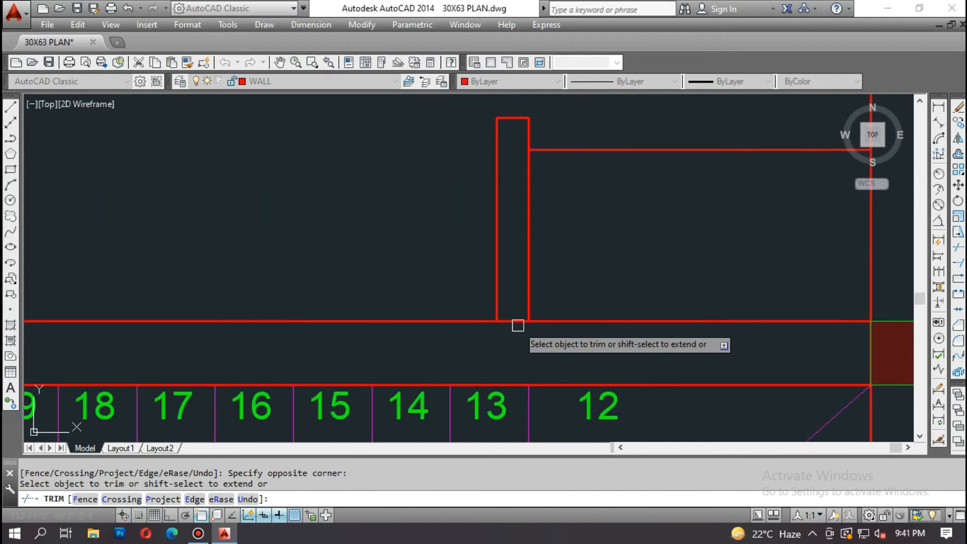
pyautogui.scroll(-6, 516, 330)
pyautogui.scroll(7, 512, 121)
pyautogui.click(504, 115)
pyautogui.click(509, 147)
pyautogui.scroll(-6, 511, 152)
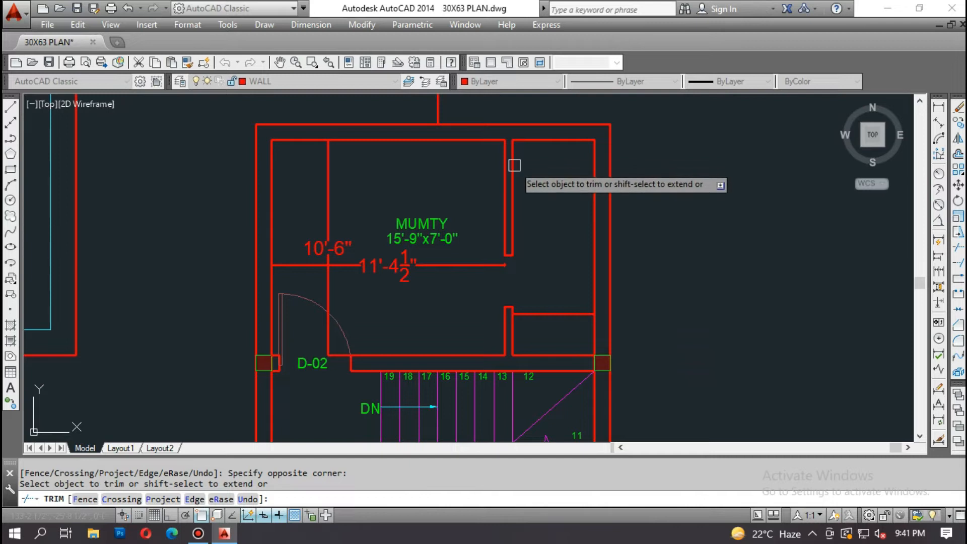
pyautogui.press('Escape')
pyautogui.press('Escape')
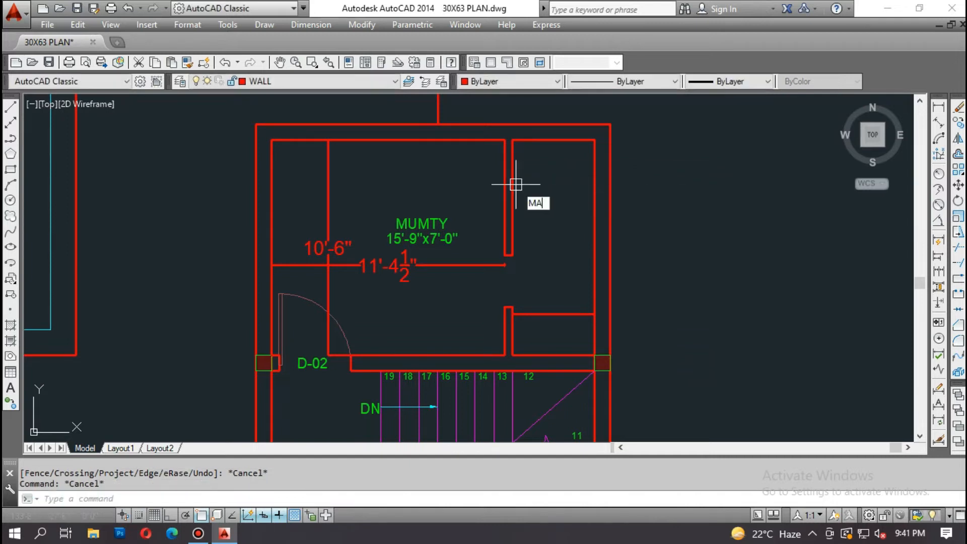
# Step: Match the properties of the thin boundary line below the mumty onto the short horizontal line beside the partition
pyautogui.write('MA')
pyautogui.press('Return')
pyautogui.scroll(-5, 517, 186)
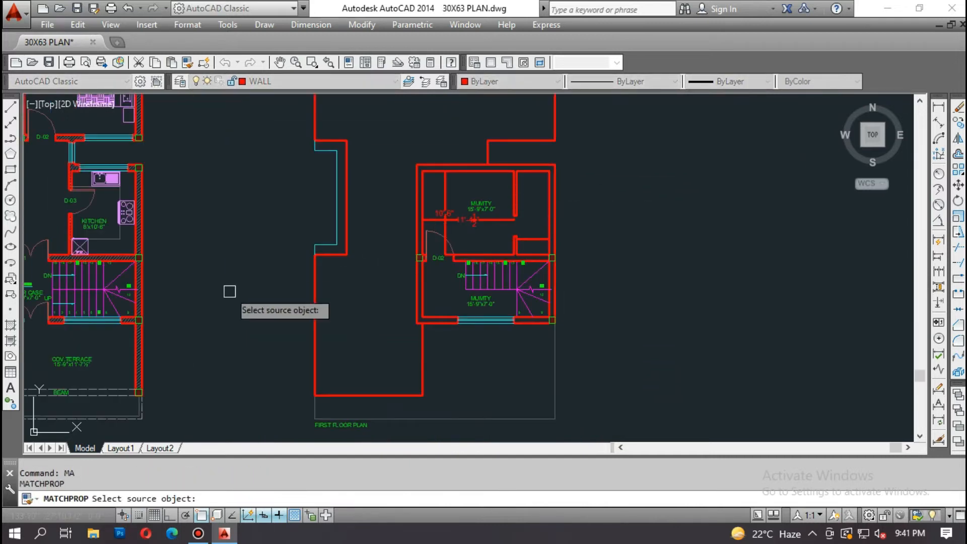
pyautogui.click(550, 343)
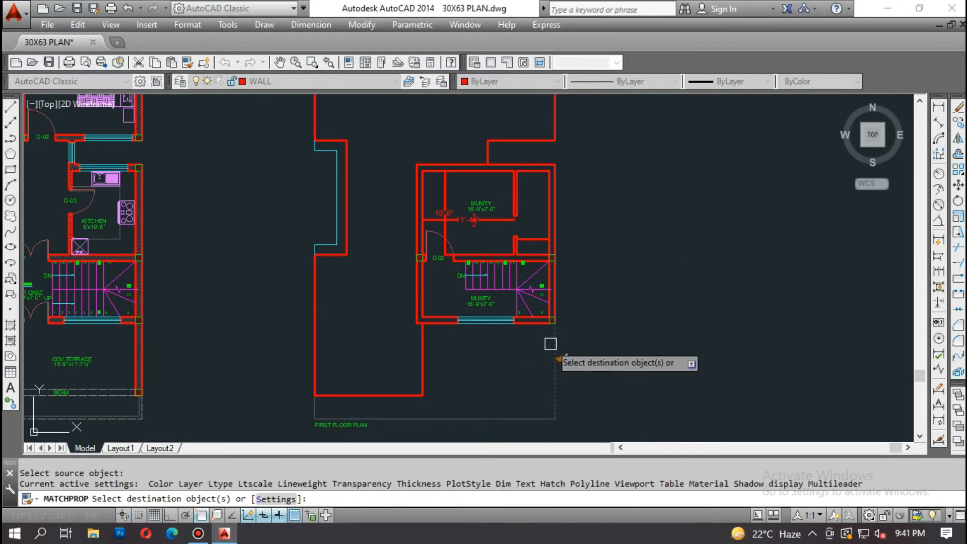
pyautogui.scroll(4, 523, 187)
pyautogui.scroll(3, 541, 322)
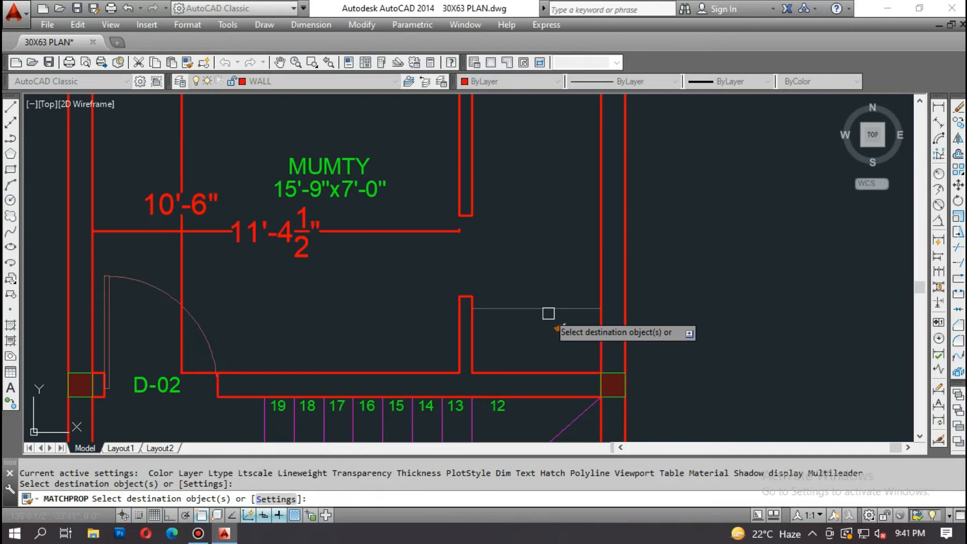
pyautogui.press('Escape')
# Step: Draw a diagonal line from the thin horizontal line's right end to the lower-left corner of the small space beside the partition
pyautogui.write('l')
pyautogui.press('Return')
pyautogui.scroll(2, 564, 355)
pyautogui.click(620, 281)
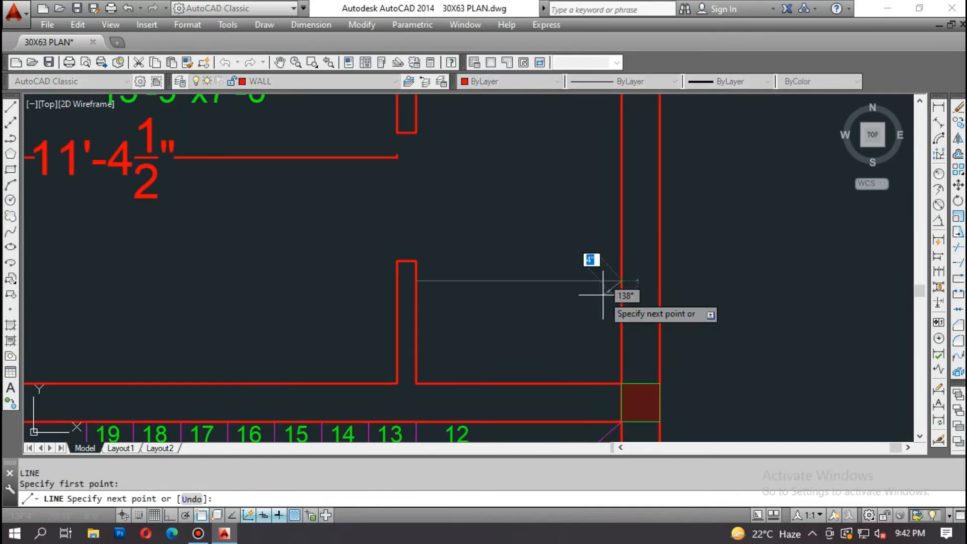
pyautogui.click(422, 380)
pyautogui.press('Escape')
# Step: Match the properties of the thin horizontal line beside the partition onto the new diagonal line
pyautogui.write('ma')
pyautogui.press('Return')
pyautogui.click(492, 280)
pyautogui.click(518, 331)
pyautogui.press('Escape')
pyautogui.scroll(-3, 464, 346)
pyautogui.moveTo(359, 259); pyautogui.dragTo(392, 279, button='middle')
pyautogui.press('Escape')
pyautogui.press('Escape')
# Step: Offset the inner face of the right wall 4.5 inches to the left, inside the narrow space beside the partition
pyautogui.write('o')
pyautogui.press('Return')
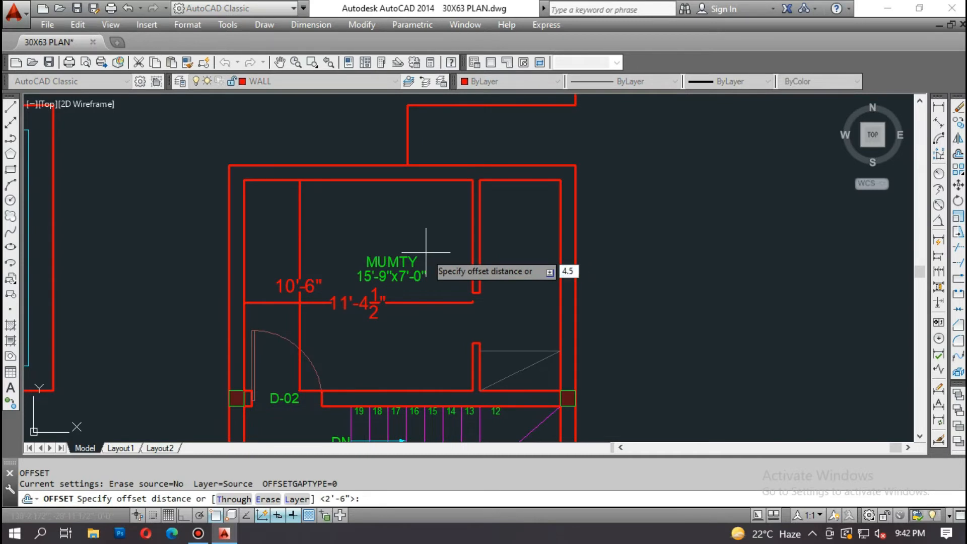
pyautogui.press('Return')
pyautogui.scroll(2, 521, 186)
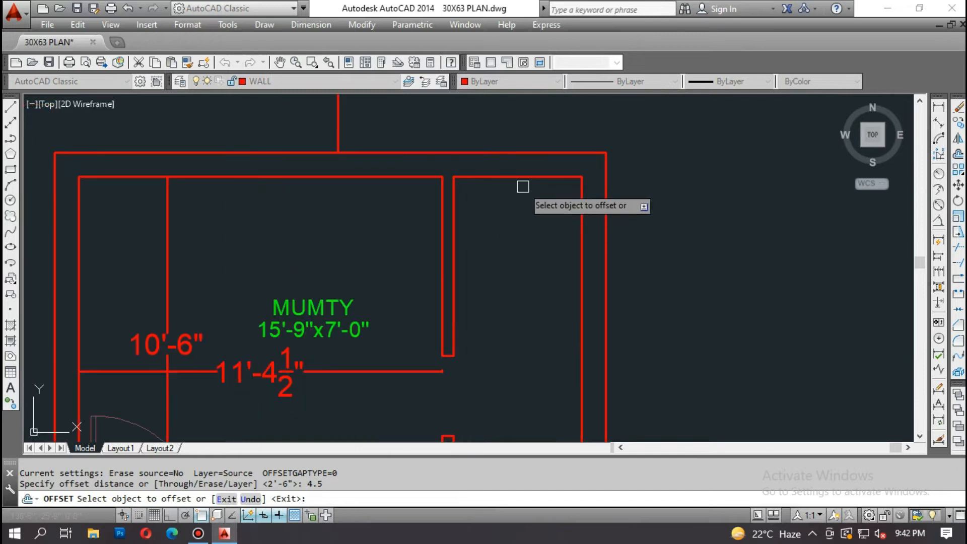
pyautogui.click(580, 191)
pyautogui.click(524, 198)
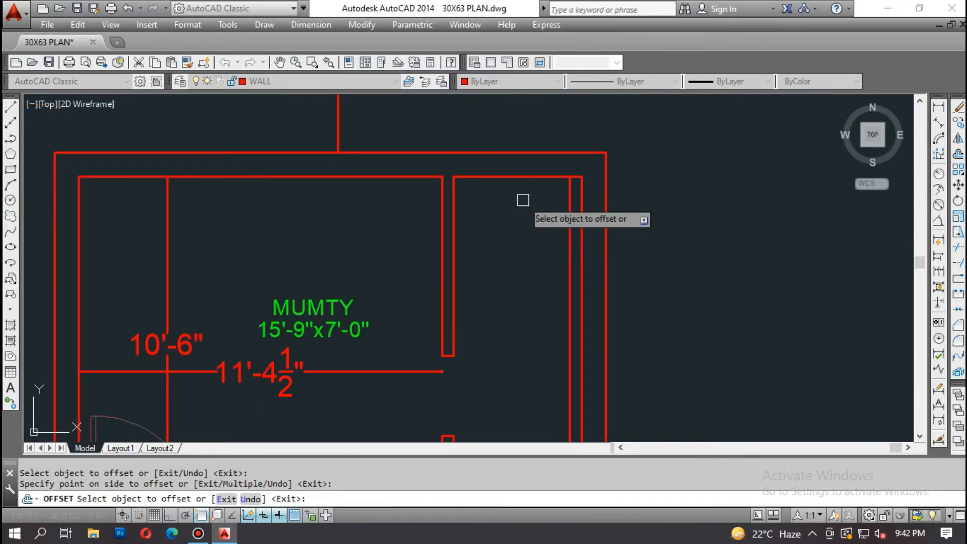
pyautogui.press('Return')
pyautogui.press('Return')
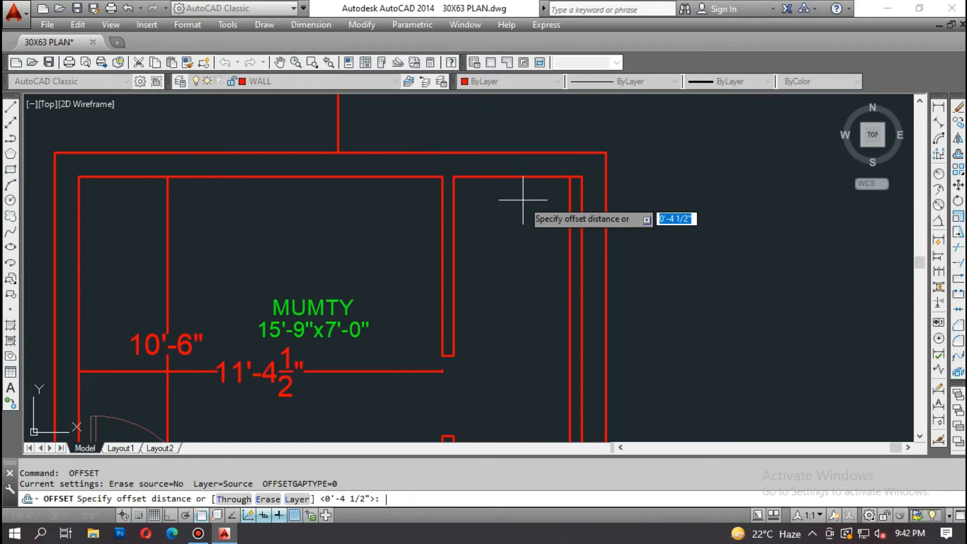
pyautogui.press('Return')
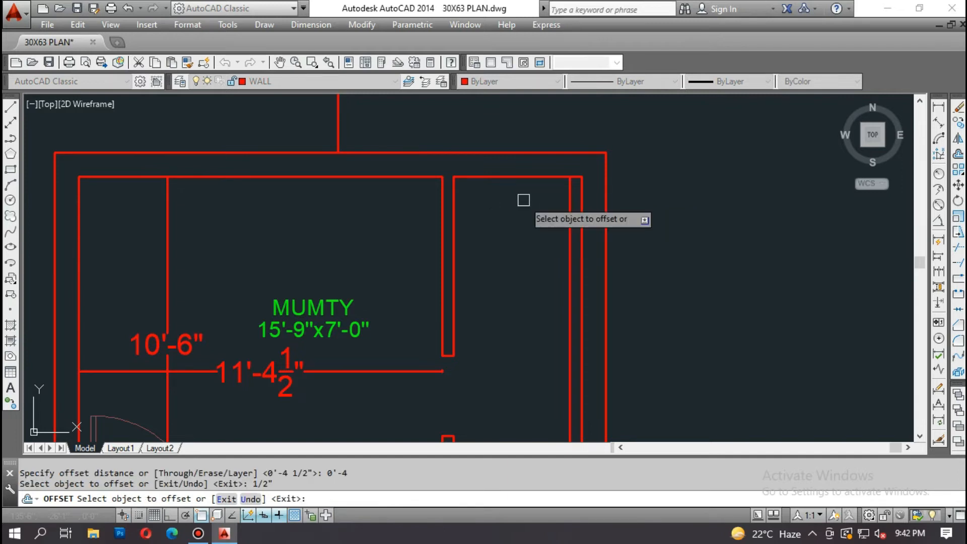
pyautogui.press('Return')
# Step: Offset the new vertical line 2'6 to the left to mark the window width
pyautogui.press('Return')
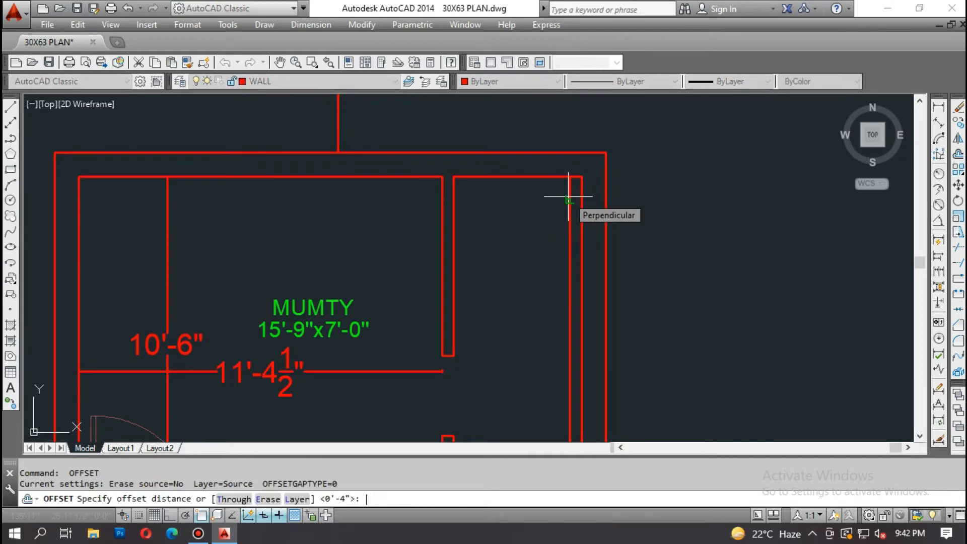
pyautogui.write('2')
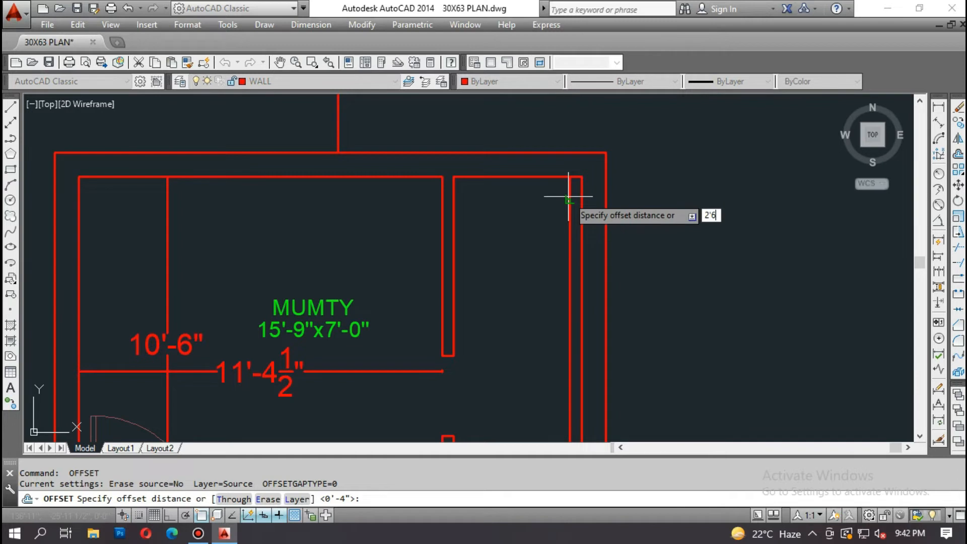
pyautogui.write("'6")
pyautogui.press('Return')
pyautogui.click(569, 197)
pyautogui.click(531, 205)
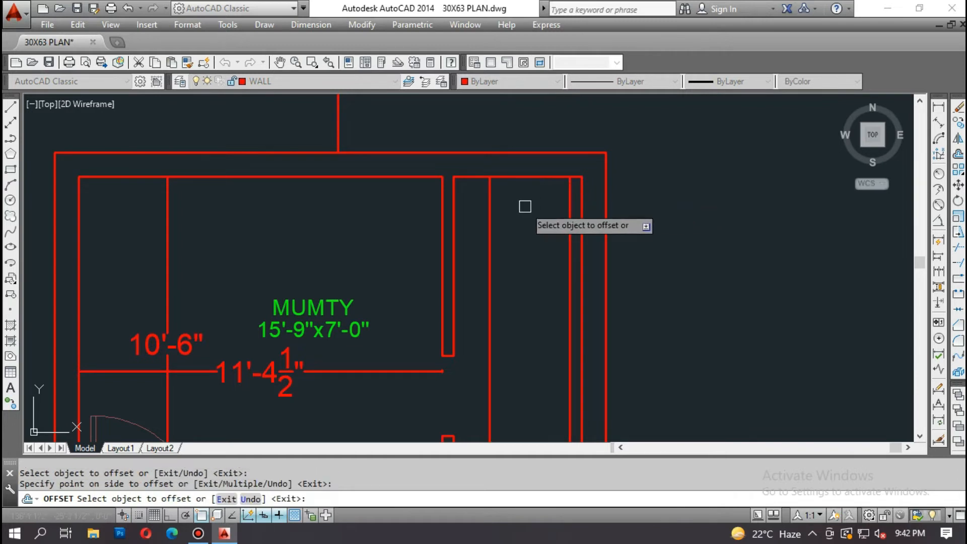
pyautogui.press('Escape')
pyautogui.press('Escape')
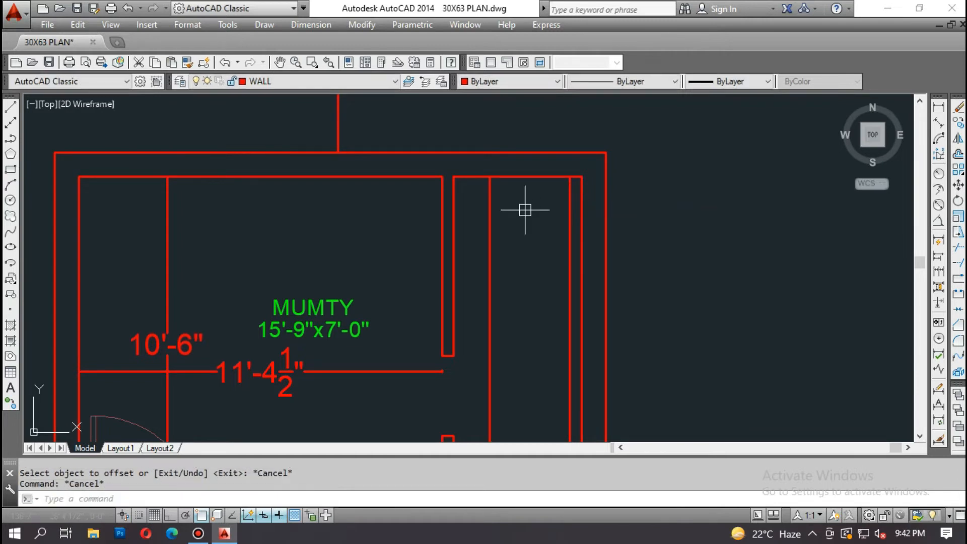
# Step: Extend the two vertical window lines up to the outer face of the upper wall
pyautogui.write('EX')
pyautogui.press('Return')
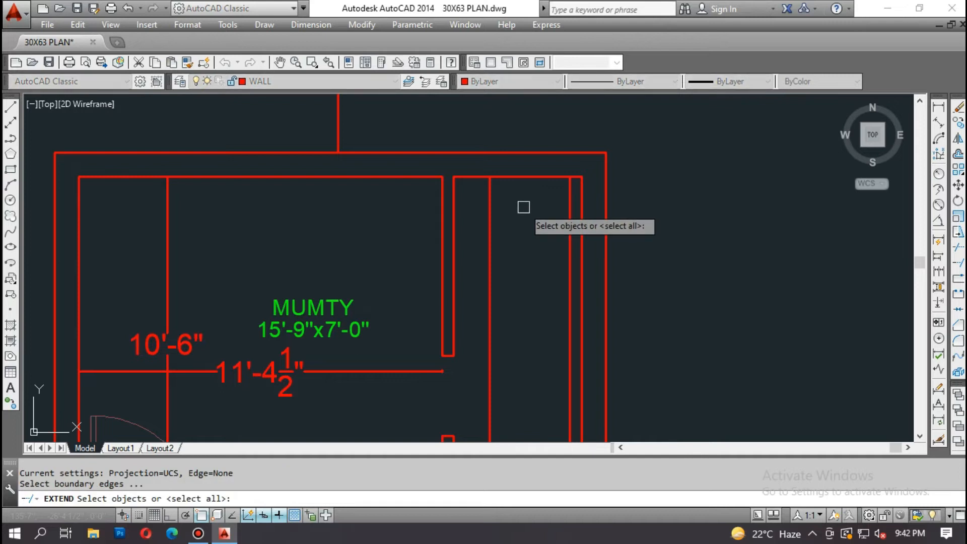
pyautogui.press('Return')
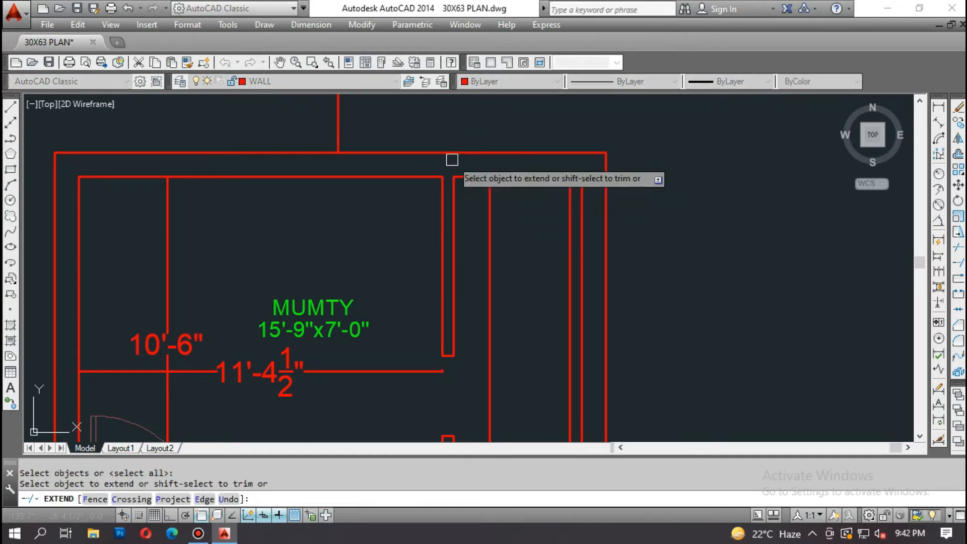
pyautogui.scroll(6, 451, 160)
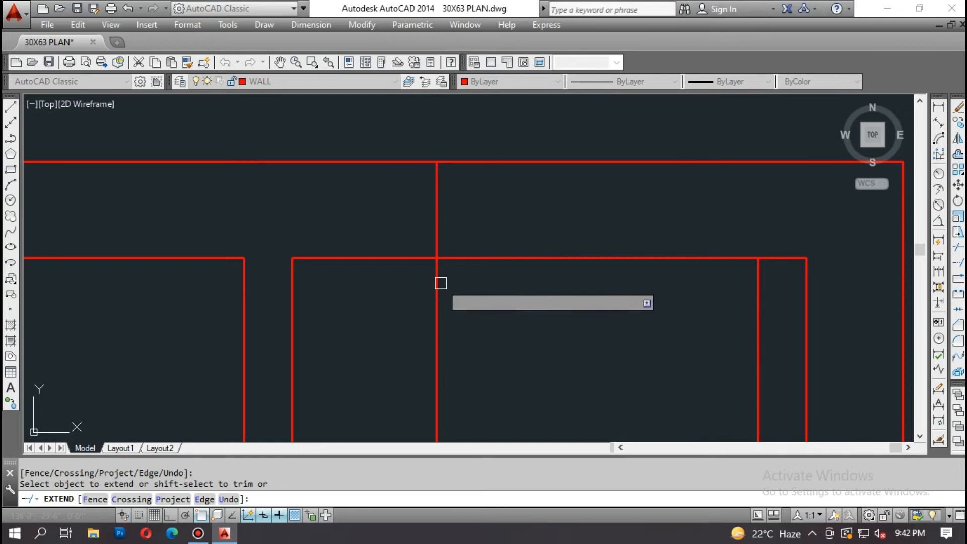
pyautogui.click(757, 288)
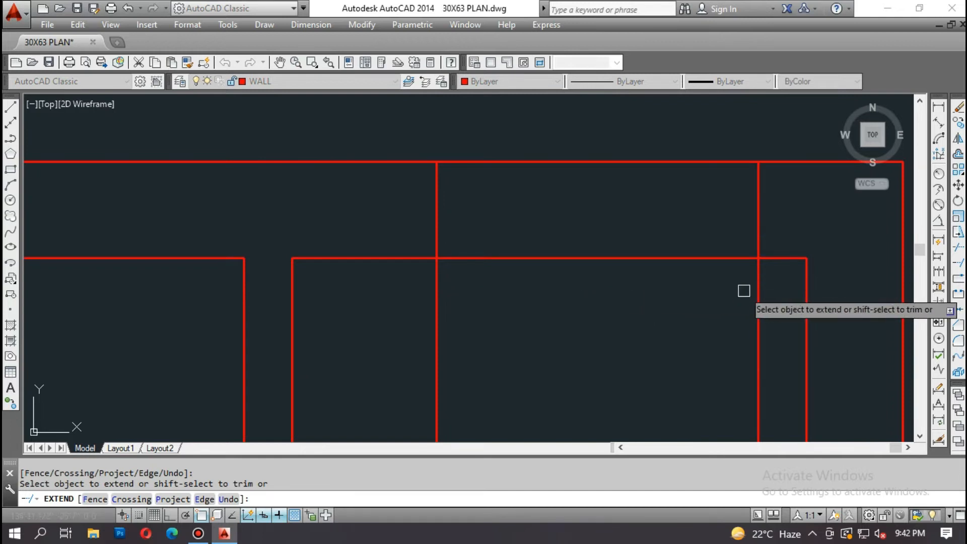
pyautogui.press('Escape')
# Step: Trim the parts of both window lines below the upper wall's inner face, using that face as the cutting edge
pyautogui.write('TR')
pyautogui.press('Return')
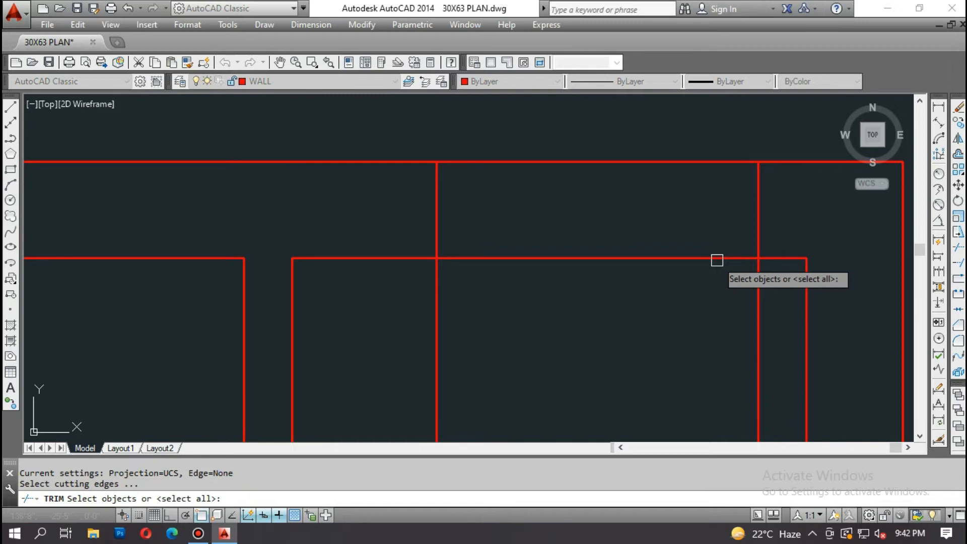
pyautogui.click(716, 260)
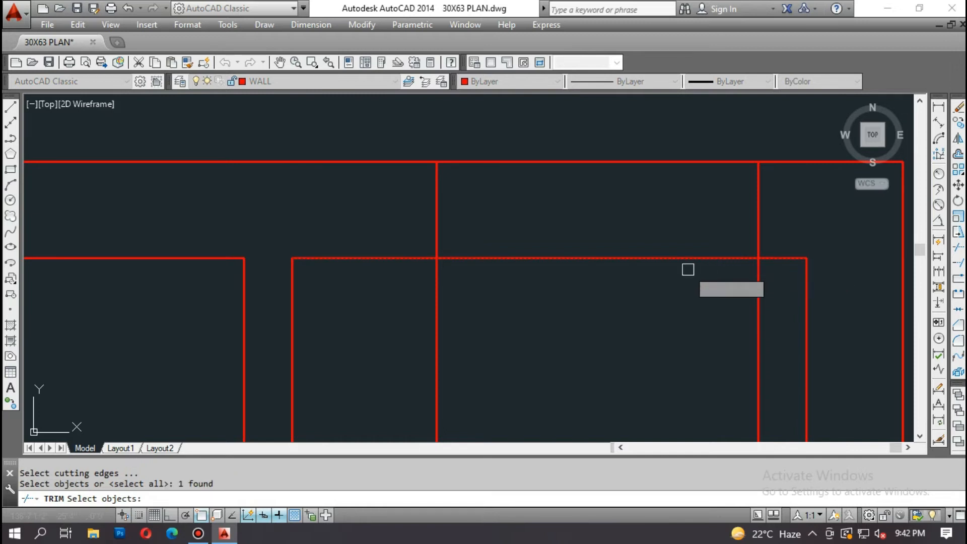
pyautogui.press('Return')
pyautogui.click(389, 277)
pyautogui.click(751, 309)
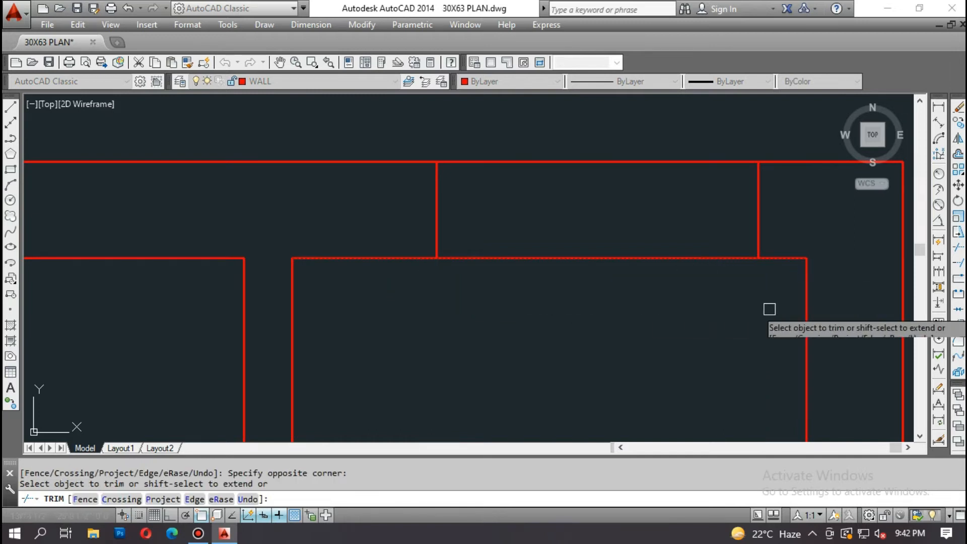
pyautogui.click(653, 297)
pyautogui.click(606, 162)
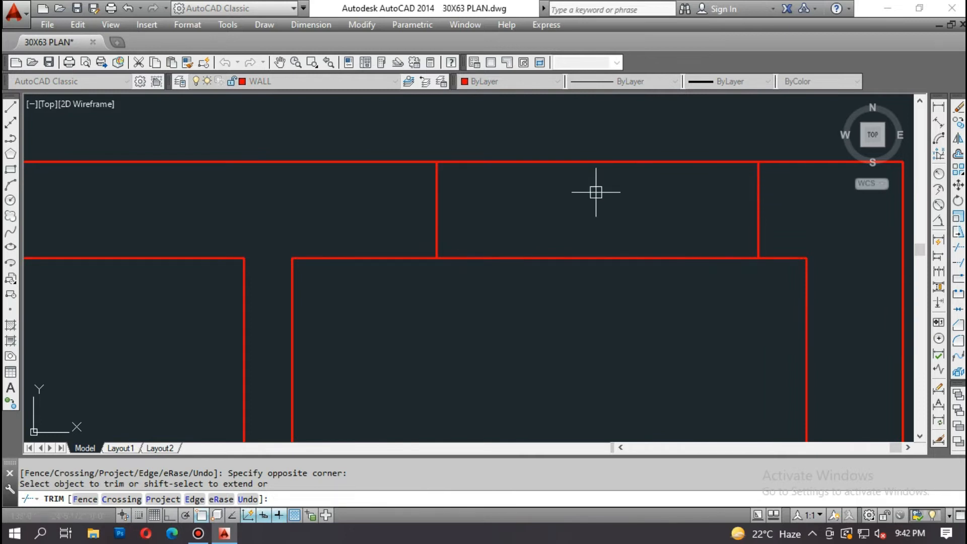
pyautogui.press('Escape')
pyautogui.press('Escape')
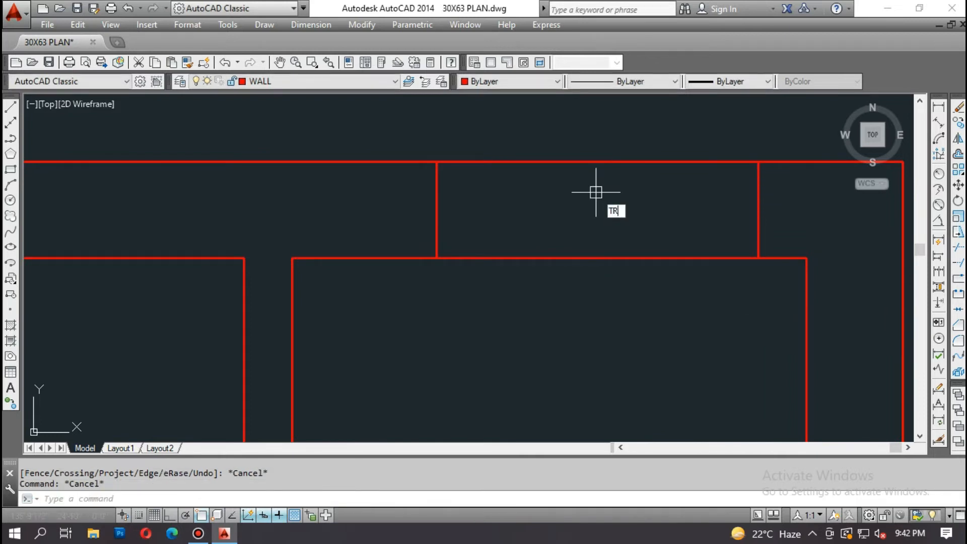
# Step: Trim both faces of the upper wall between the two window lines to cut the window opening
pyautogui.write('TR')
pyautogui.press('Return')
pyautogui.press('Return')
pyautogui.click(650, 138)
pyautogui.click(563, 312)
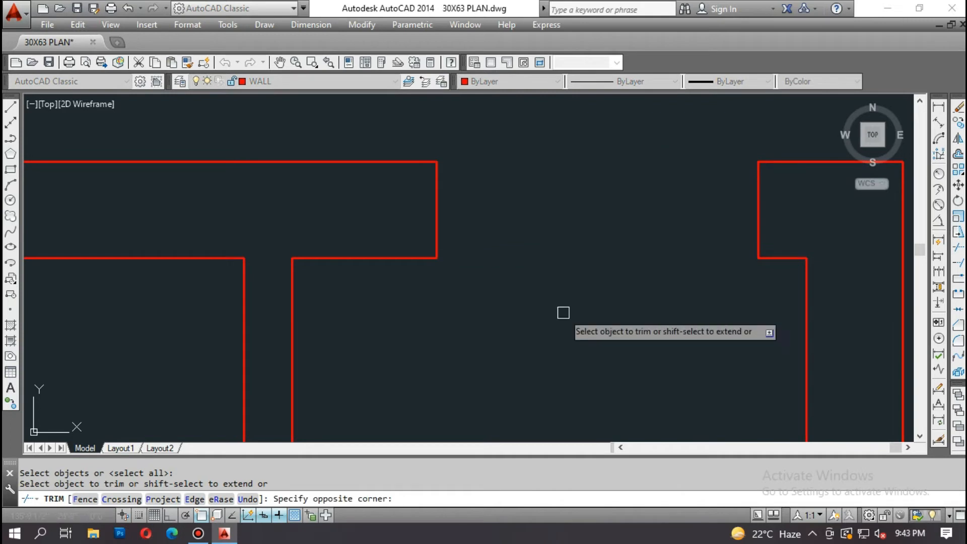
pyautogui.scroll(-3, 562, 313)
pyautogui.scroll(5, 504, 256)
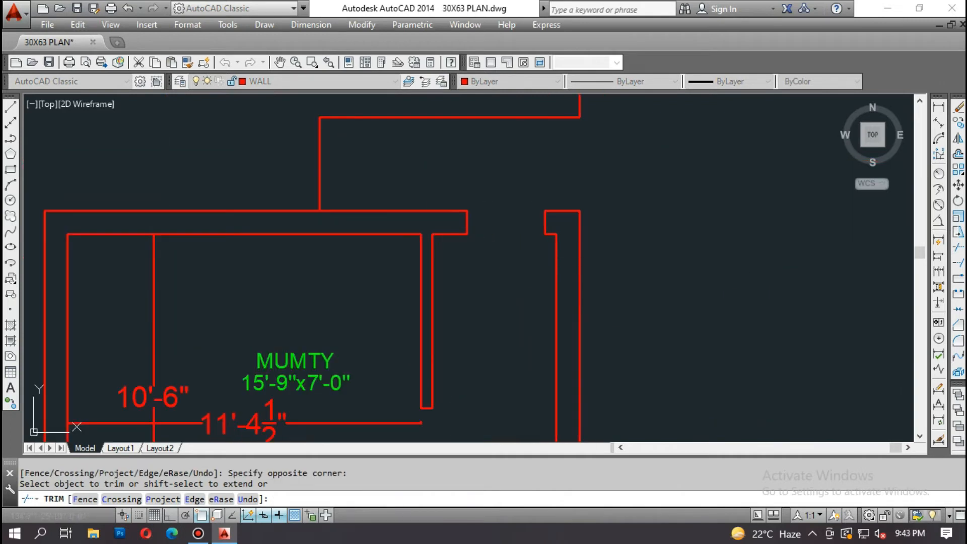
pyautogui.press('Escape')
# Step: Draw separate lines across the window opening along the outer and inner faces of the upper wall
pyautogui.press('Return')
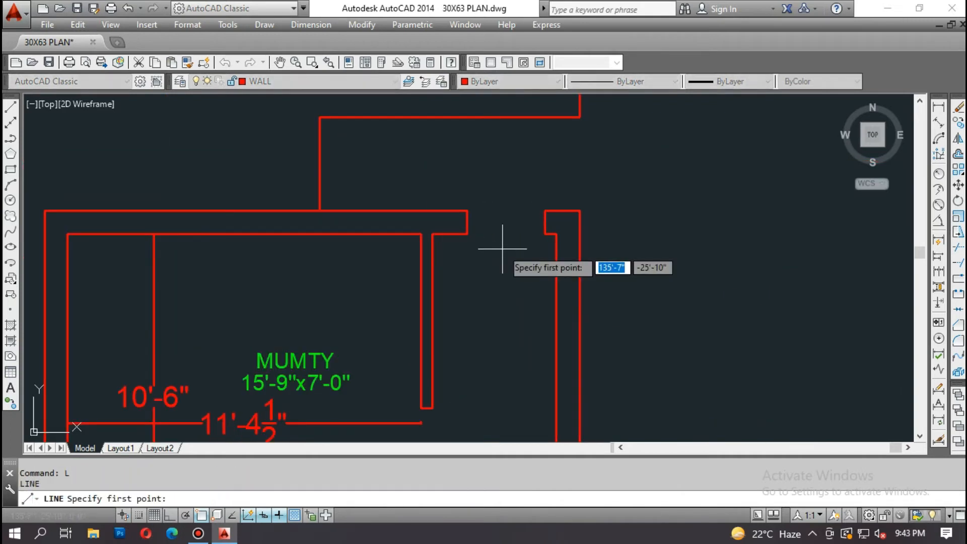
pyautogui.scroll(2, 459, 231)
pyautogui.click(592, 201)
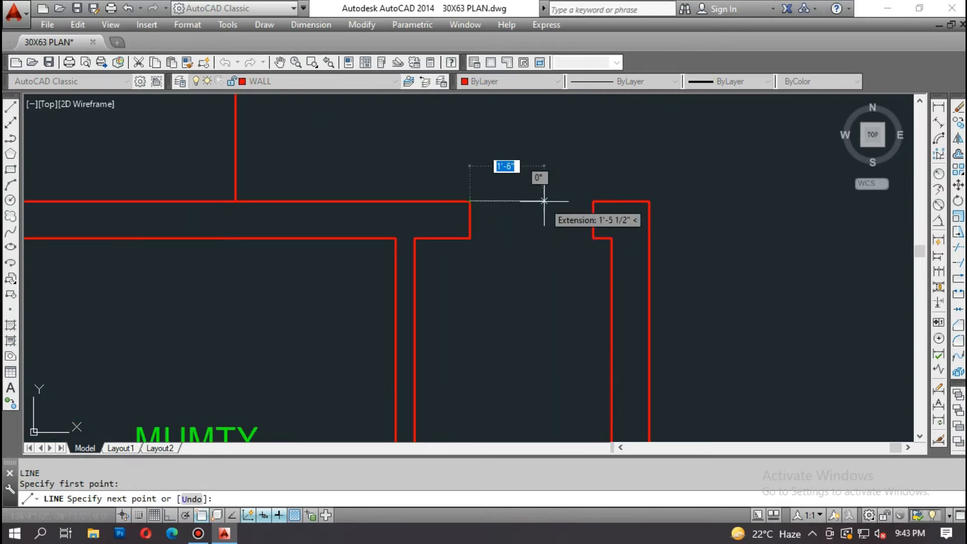
pyautogui.press('Return')
pyautogui.write('l')
pyautogui.press('Return')
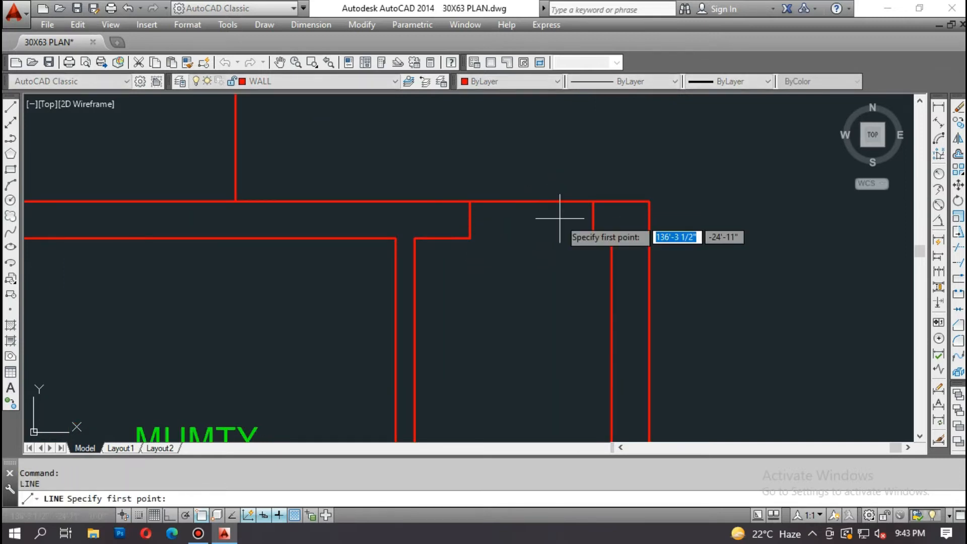
pyautogui.click(469, 238)
pyautogui.click(521, 238)
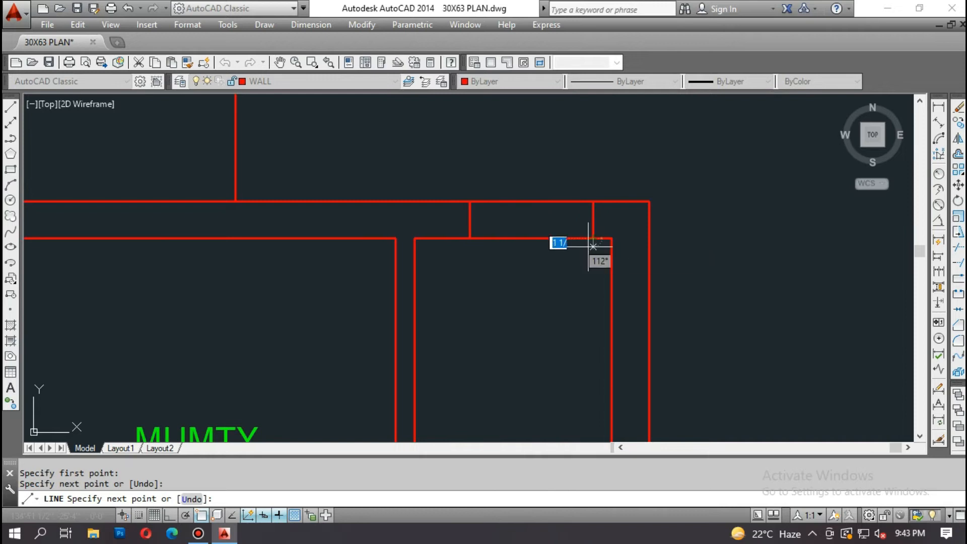
pyautogui.press('Return')
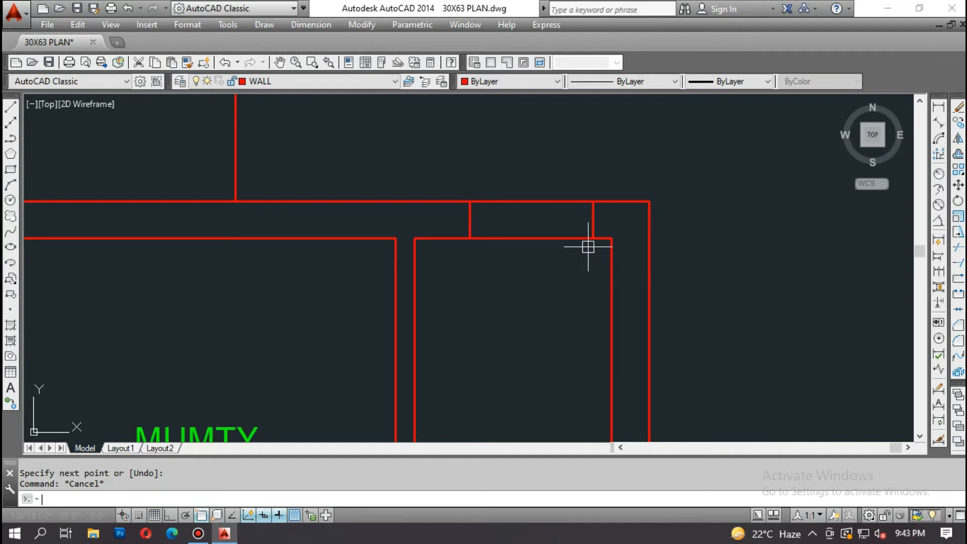
# Step: Offset the two lines across the window opening 3.5 inches inward to form the glazing lines
pyautogui.write('O')
pyautogui.press('Return')
pyautogui.write('3')
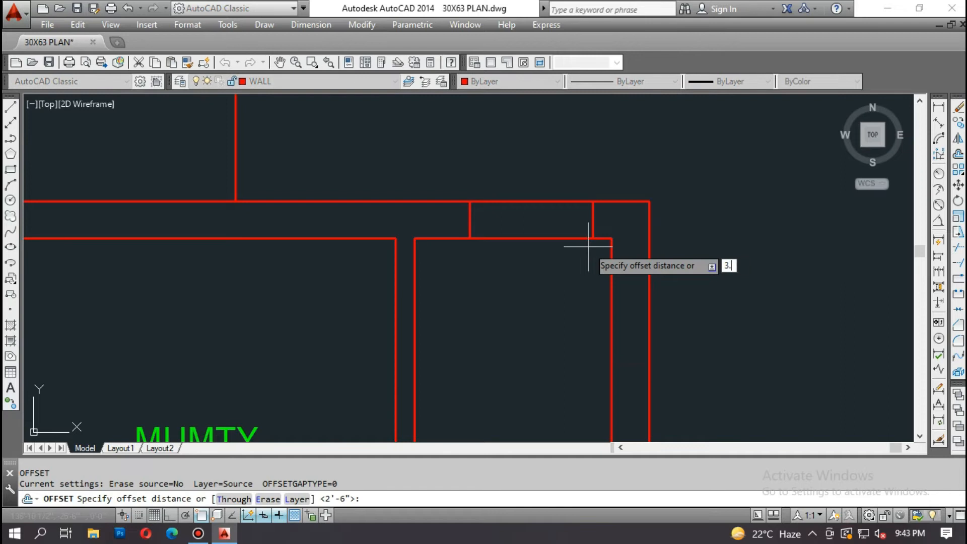
pyautogui.write('.5')
pyautogui.press('Return')
pyautogui.click(510, 238)
pyautogui.click(521, 219)
pyautogui.click(520, 202)
pyautogui.click(521, 214)
pyautogui.scroll(-2, 550, 224)
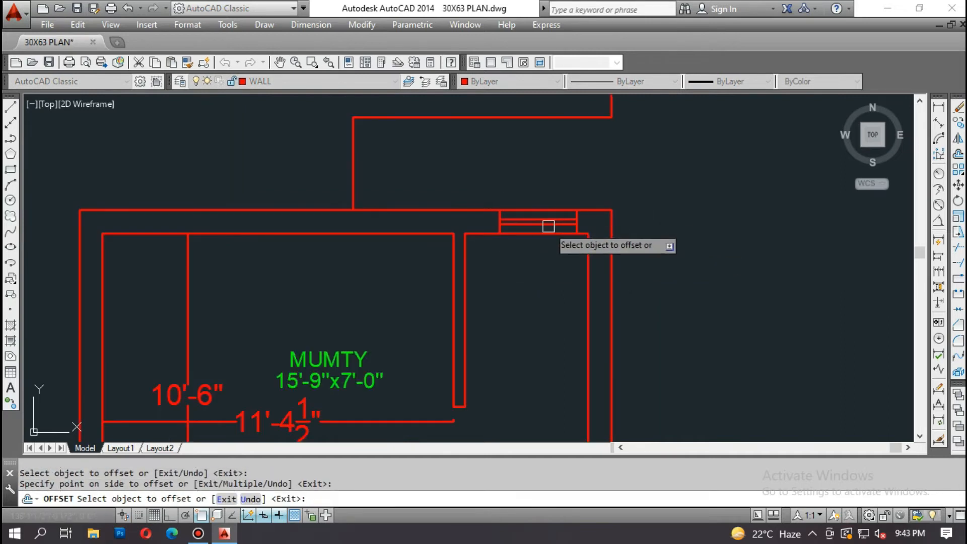
pyautogui.press('Escape')
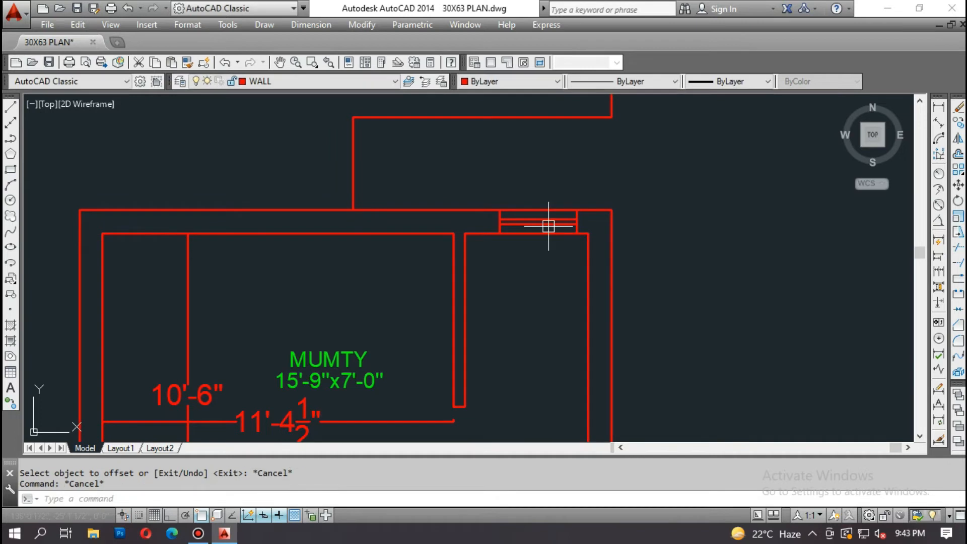
# Step: Match the properties of the lower mumty wall's cyan window onto the four horizontal lines of the new window
pyautogui.write('MA')
pyautogui.press('Return')
pyautogui.scroll(-3, 496, 223)
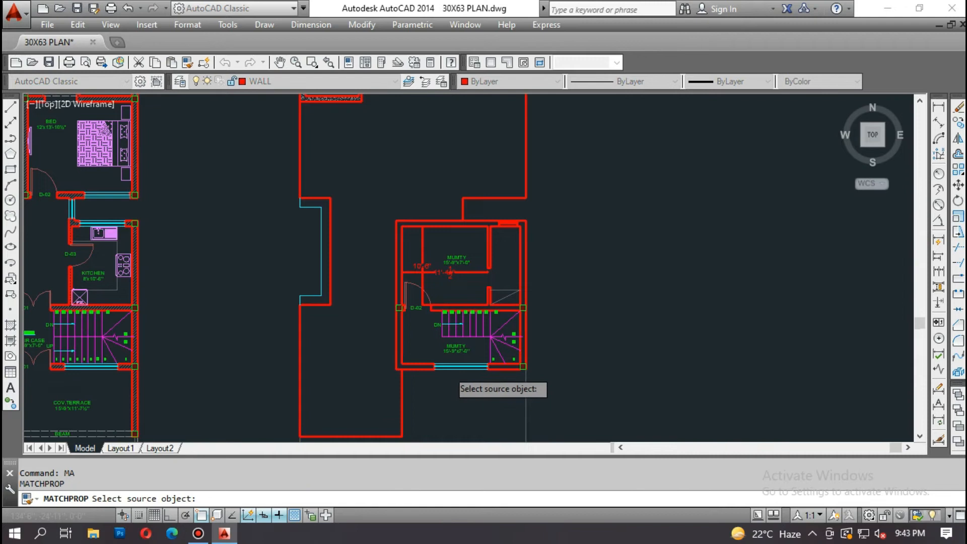
pyautogui.scroll(2, 449, 369)
pyautogui.click(451, 363)
pyautogui.scroll(-1, 461, 347)
pyautogui.scroll(3, 546, 113)
pyautogui.click(547, 110)
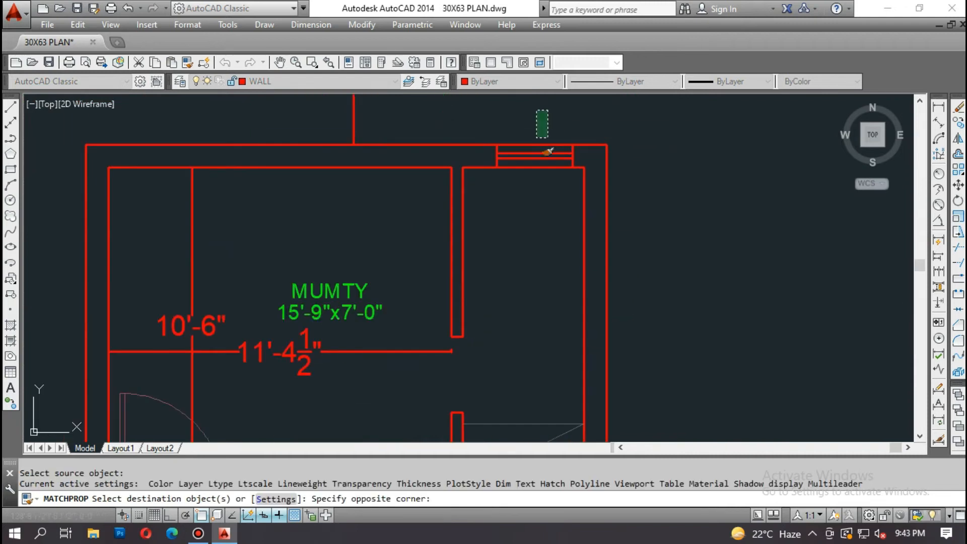
pyautogui.click(508, 187)
pyautogui.moveTo(516, 170); pyautogui.dragTo(550, 240, button='middle')
pyautogui.scroll(-2, 551, 241)
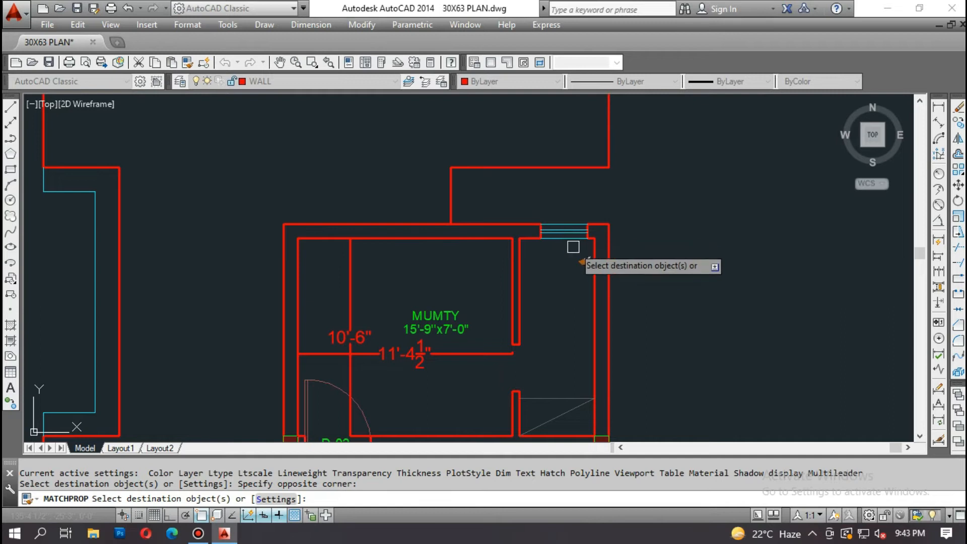
pyautogui.press('Escape')
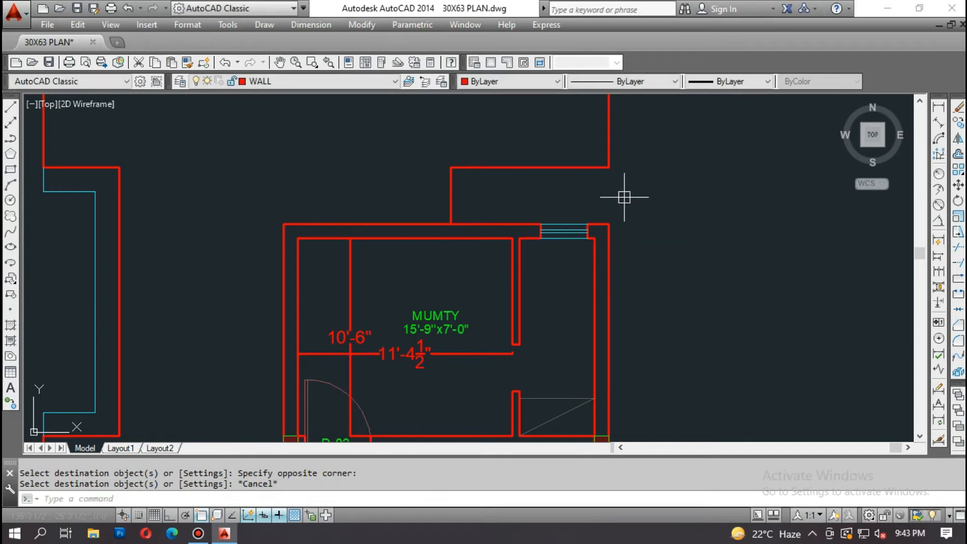
# Step: Copy the bath's D-04 door with its label from the neighbouring plan into the partition opening beside the mumty
pyautogui.scroll(-4, 583, 253)
pyautogui.moveTo(426, 276); pyautogui.dragTo(485, 347, button='middle')
pyautogui.scroll(2, 224, 198)
pyautogui.write('co')
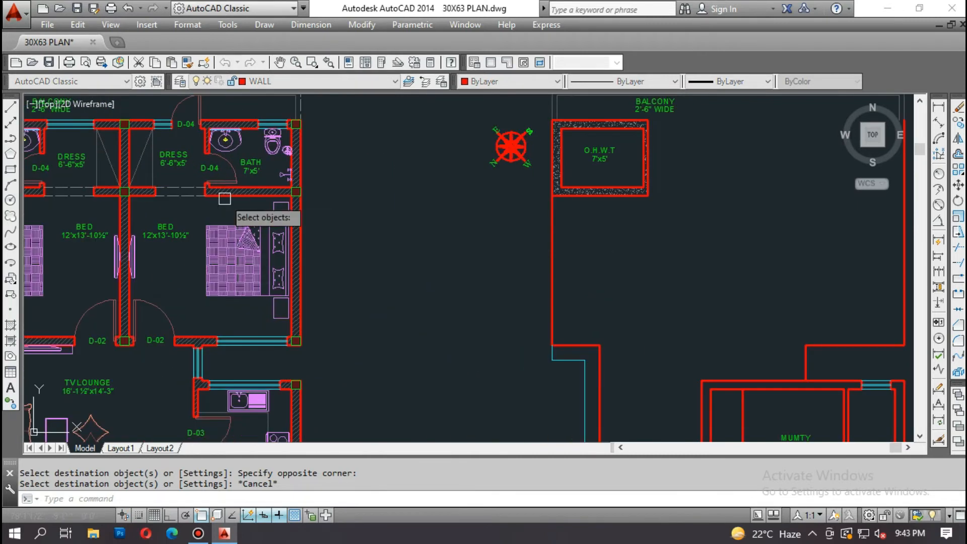
pyautogui.press('Return')
pyautogui.scroll(8, 207, 158)
pyautogui.click(210, 139)
pyautogui.scroll(-4, 289, 314)
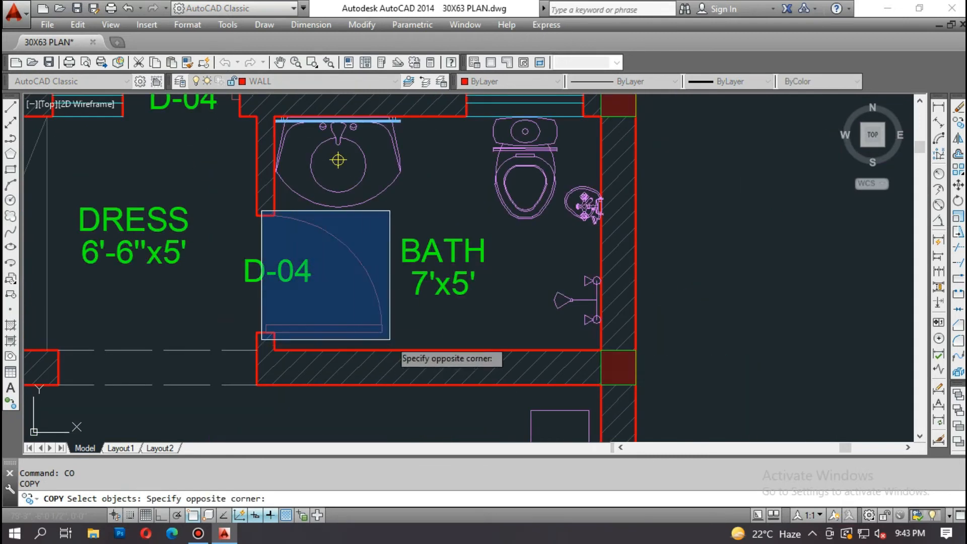
pyautogui.click(395, 341)
pyautogui.click(258, 287)
pyautogui.press('Return')
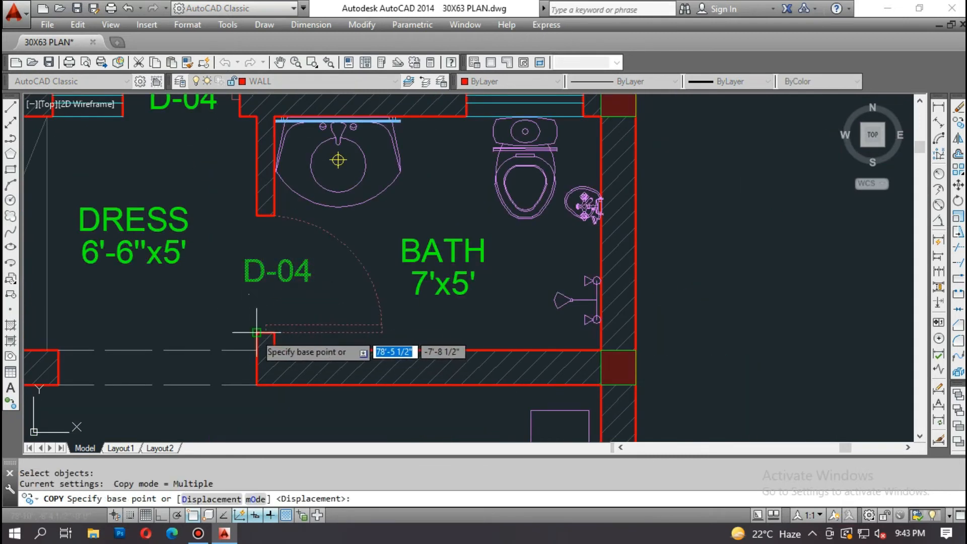
pyautogui.click(257, 333)
pyautogui.scroll(-6, 177, 270)
pyautogui.scroll(8, 406, 369)
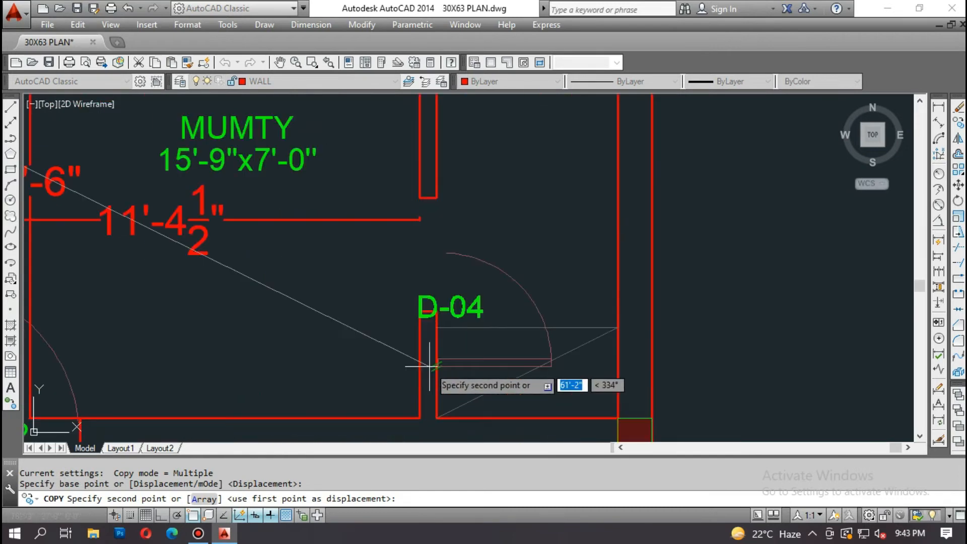
pyautogui.click(413, 297)
pyautogui.scroll(-4, 414, 297)
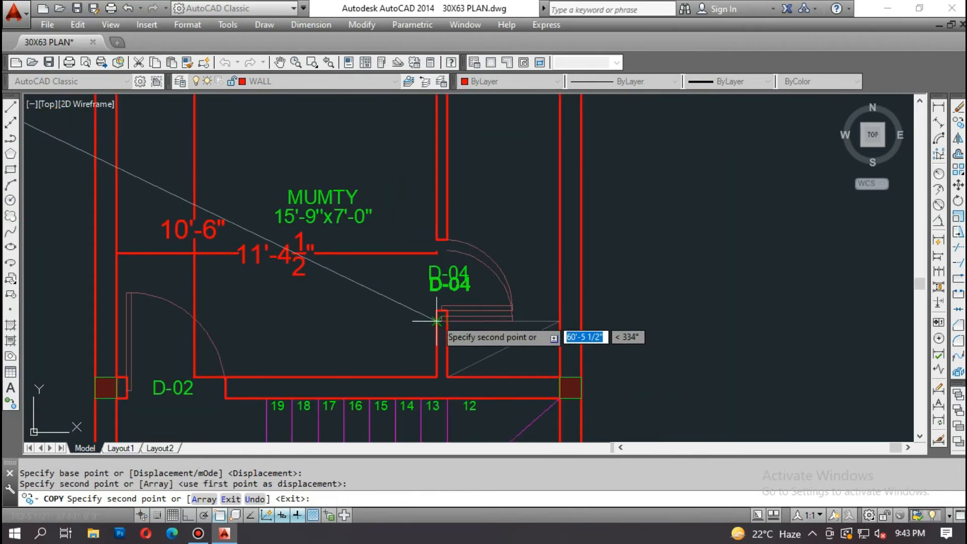
pyautogui.press('Escape')
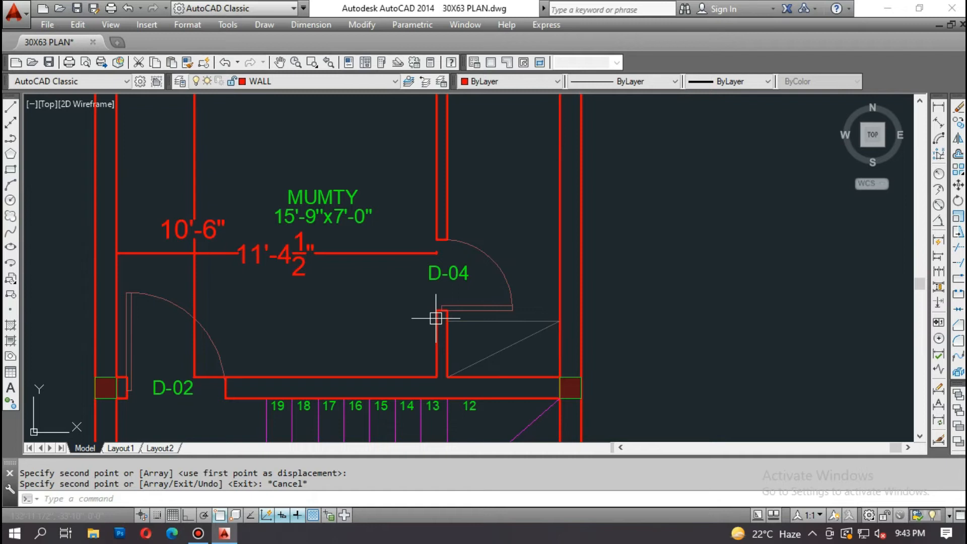
# Step: Change the size text under the upper MUMTY label to 11'-4½"x10'-6"
pyautogui.moveTo(417, 326); pyautogui.dragTo(503, 380, button='middle')
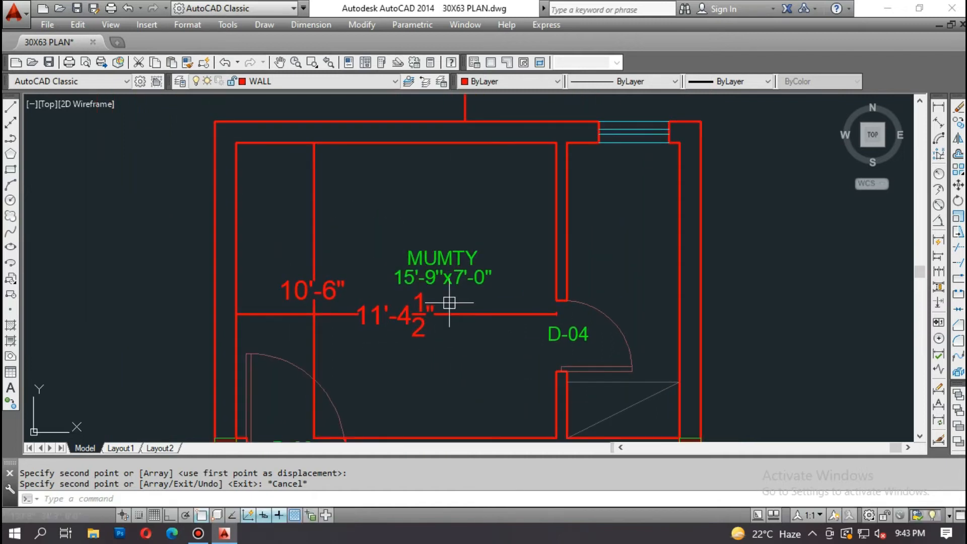
pyautogui.scroll(2, 427, 294)
pyautogui.doubleClick(451, 273)
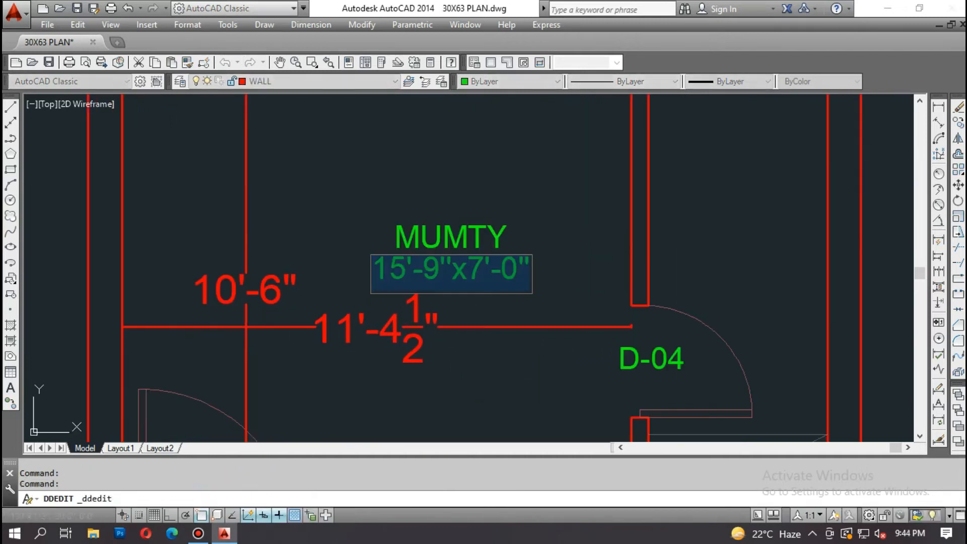
pyautogui.click(397, 274)
pyautogui.press('BackSpace')
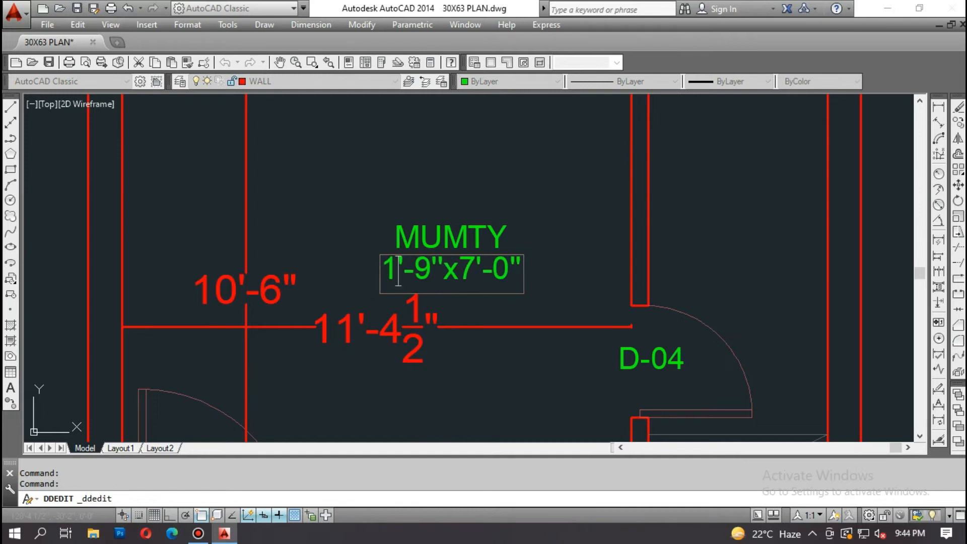
pyautogui.write('1')
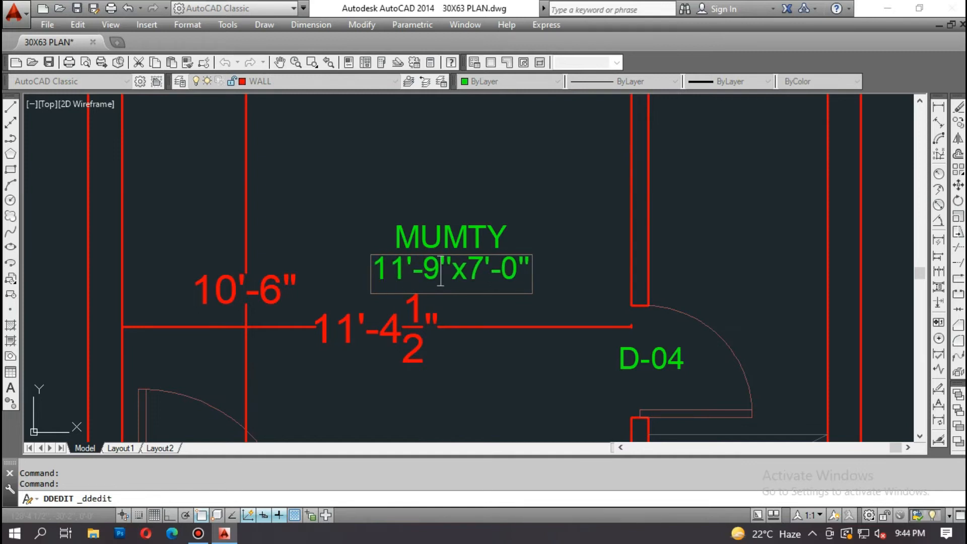
pyautogui.press('BackSpace')
pyautogui.write('4½')
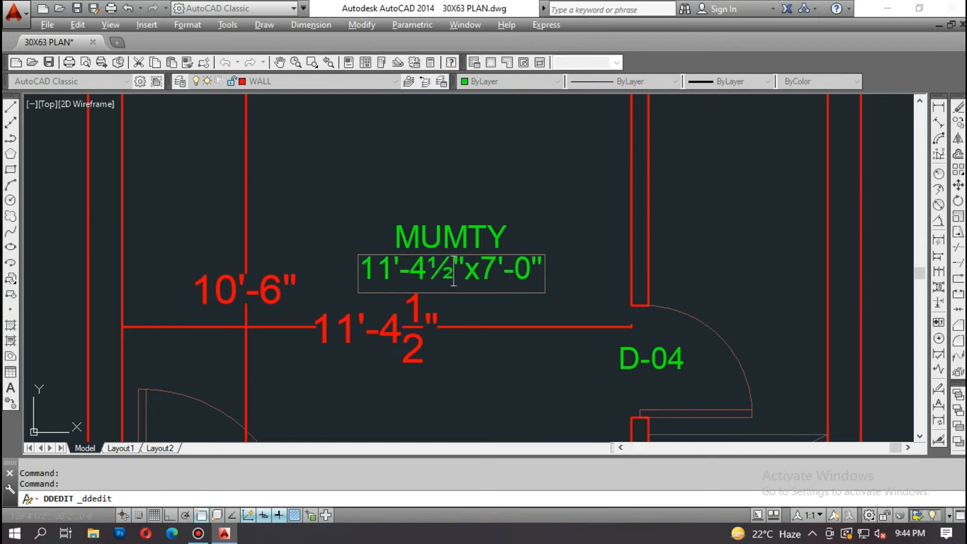
pyautogui.click(489, 276)
pyautogui.press('BackSpace')
pyautogui.write('10')
pyautogui.click(540, 276)
pyautogui.press('BackSpace')
pyautogui.write('6')
pyautogui.click(423, 347)
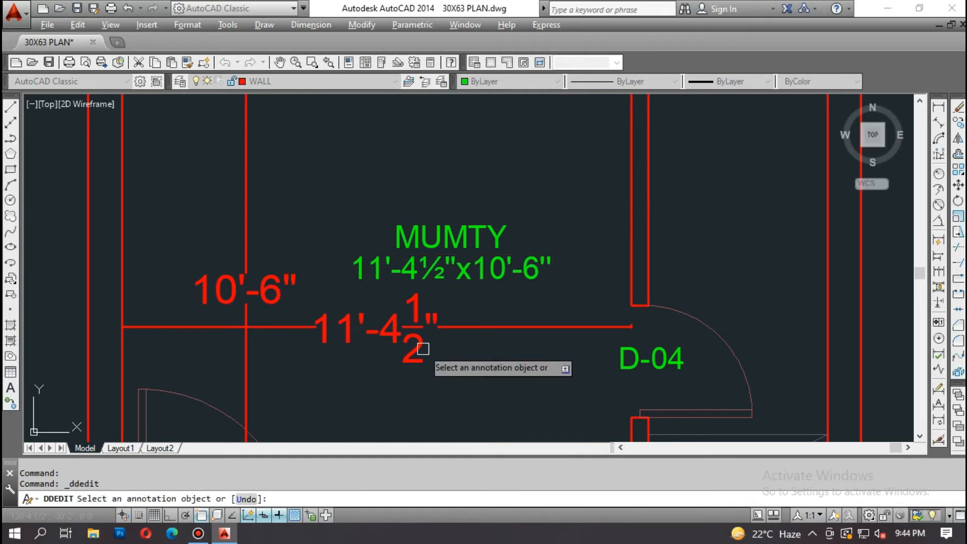
# Step: Rename the upper MUMTY label to ROOM
pyautogui.click(446, 240)
pyautogui.write('R')
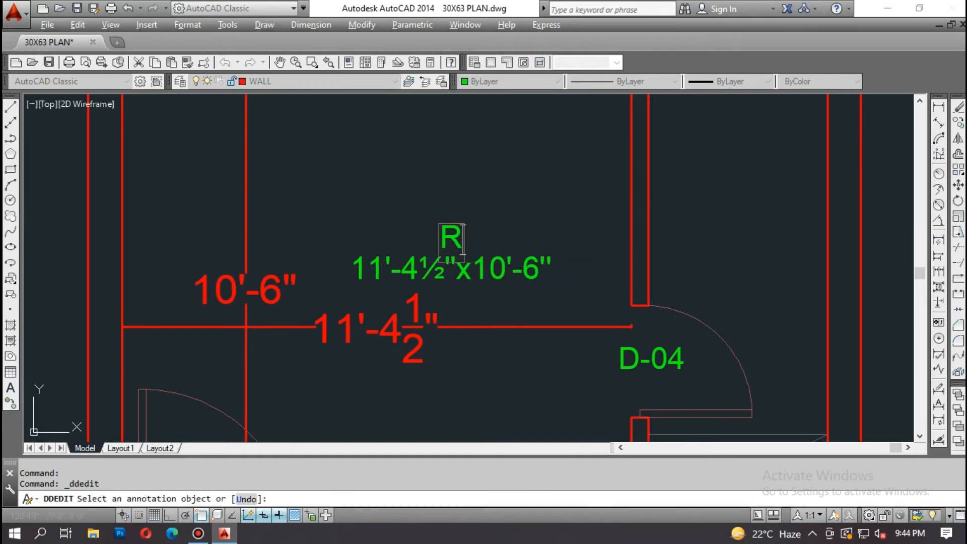
pyautogui.scroll(-2, 444, 239)
pyautogui.write('OOM')
pyautogui.press('Return')
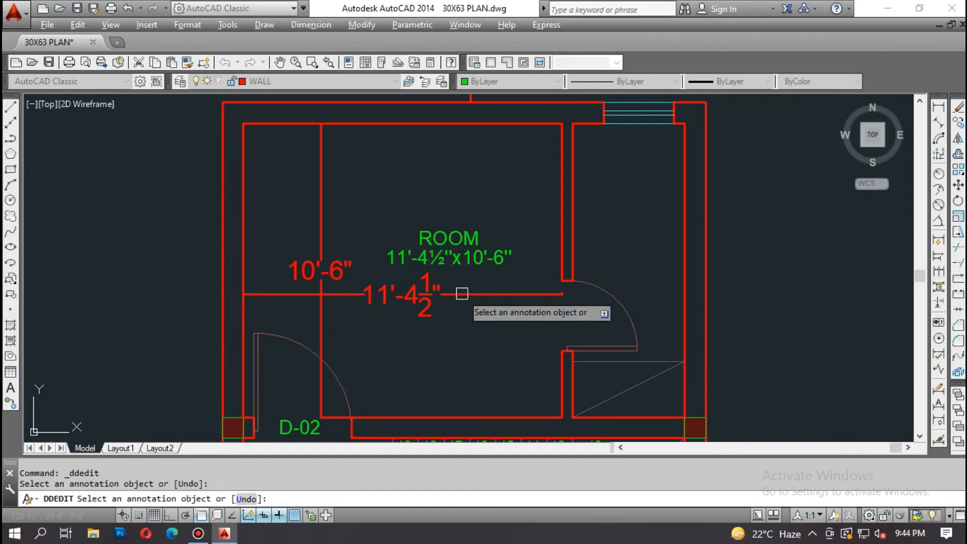
pyautogui.scroll(2, 352, 317)
pyautogui.press('Escape')
# Step: Erase the horizontal and vertical dimensions inside the room
pyautogui.write('E')
pyautogui.press('Return')
pyautogui.moveTo(343, 309); pyautogui.dragTo(263, 252)
pyautogui.press('Return')
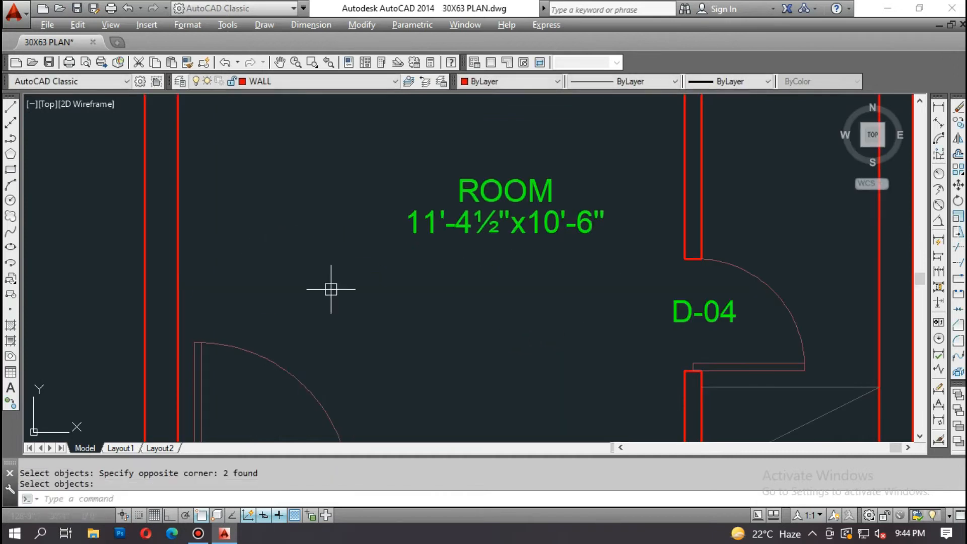
pyautogui.press('Escape')
pyautogui.scroll(-2, 379, 293)
pyautogui.write('L')
pyautogui.press('Return')
pyautogui.click(445, 320)
pyautogui.press('Escape')
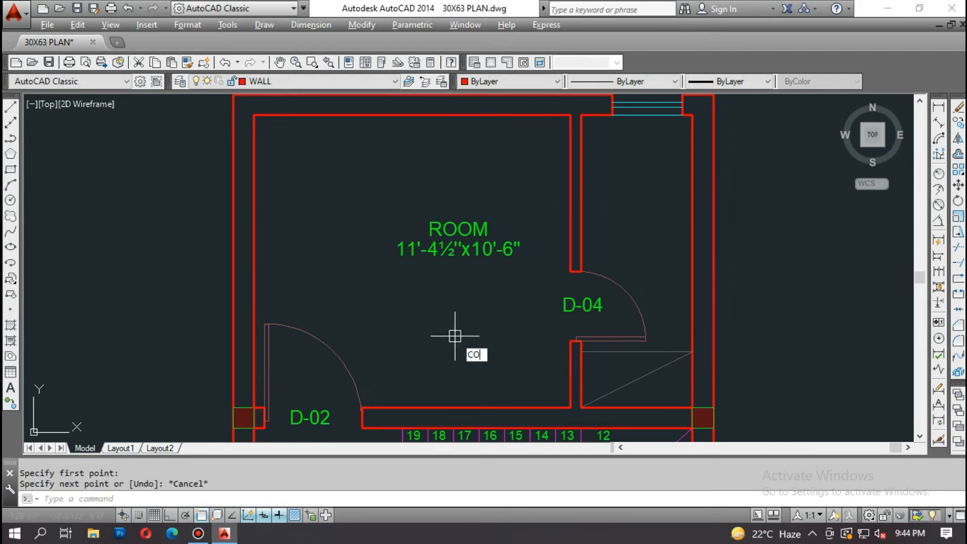
# Step: Copy the ROOM label and its size text into the narrow side space beyond the partition
pyautogui.press('Return')
pyautogui.click(462, 316)
pyautogui.click(436, 227)
pyautogui.press('Return')
pyautogui.click(458, 232)
pyautogui.scroll(2, 640, 166)
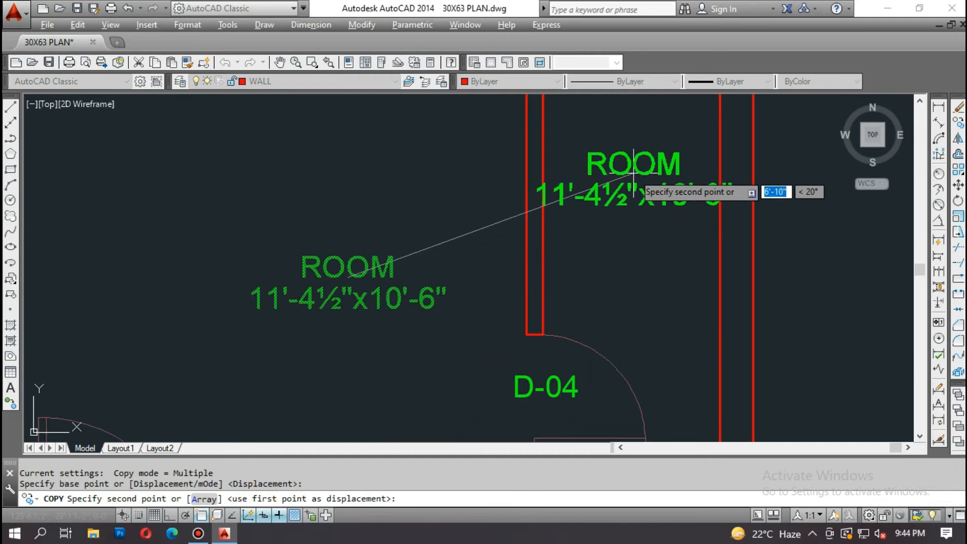
pyautogui.click(630, 168)
pyautogui.press('Escape')
# Step: Change the copied room name in the side space to BATH
pyautogui.write('ED')
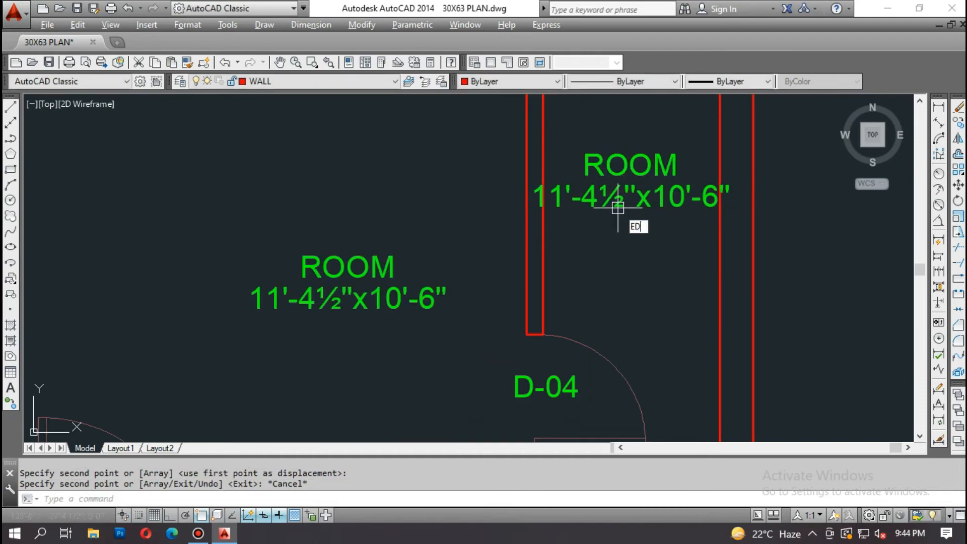
pyautogui.press('Return')
pyautogui.click(636, 166)
pyautogui.write('BAT')
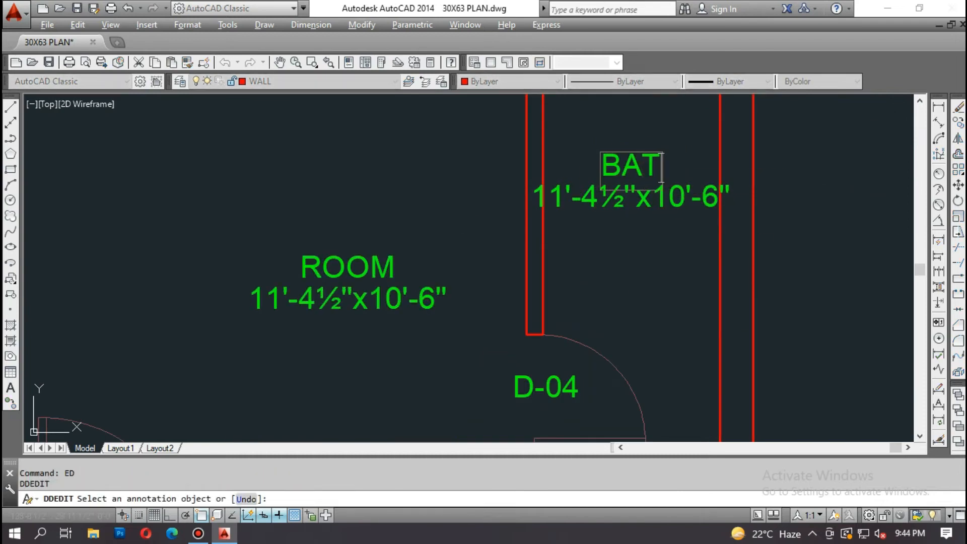
pyautogui.write('H')
pyautogui.press('Return')
pyautogui.press('Escape')
# Step: Dimension the bath's clear length from the shaft line to the upper wall's inner face, placing it outside the outer wall
pyautogui.scroll(-4, 514, 276)
pyautogui.write('DLI')
pyautogui.press('Return')
pyautogui.scroll(2, 587, 352)
pyautogui.click(592, 346)
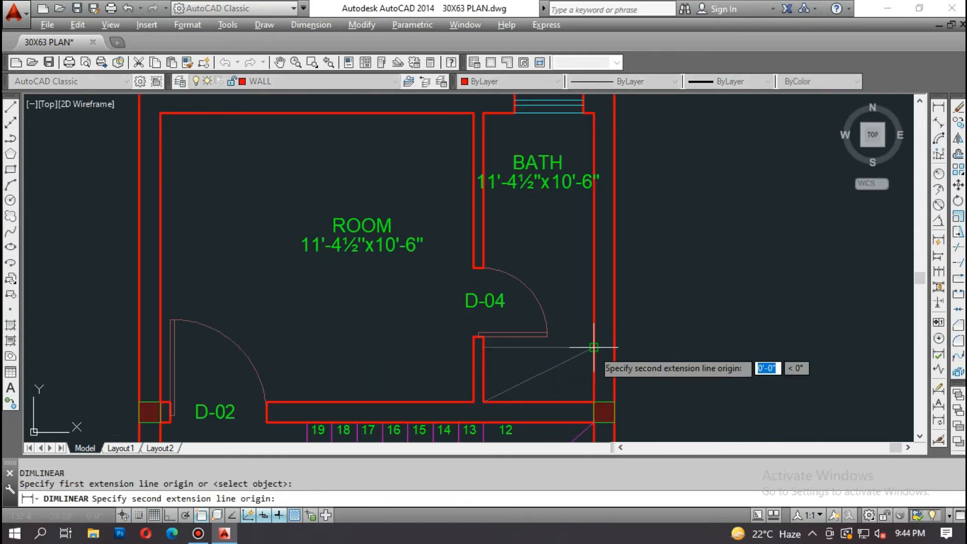
pyautogui.click(593, 113)
pyautogui.click(671, 200)
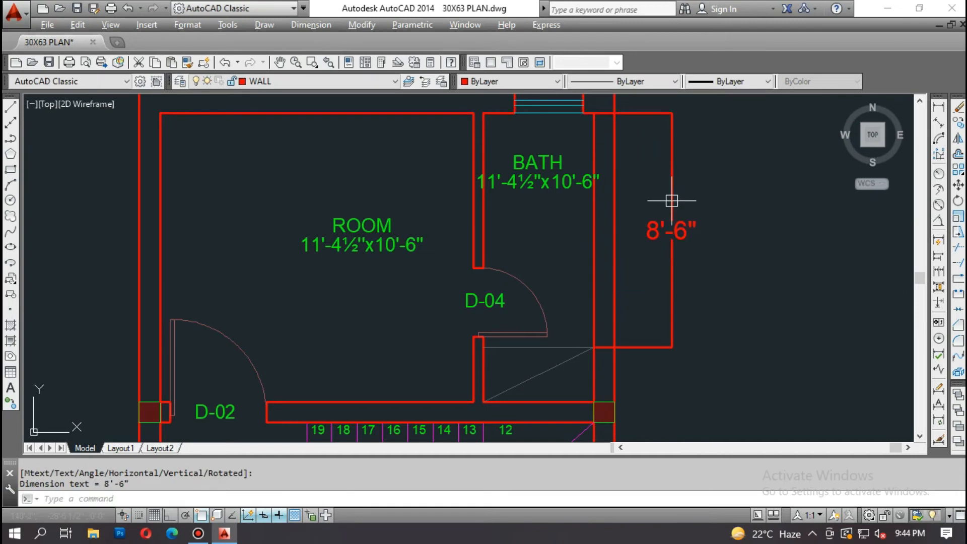
# Step: Dimension the bath's clear width between the partition and the outer wall's inner face
pyautogui.press('Return')
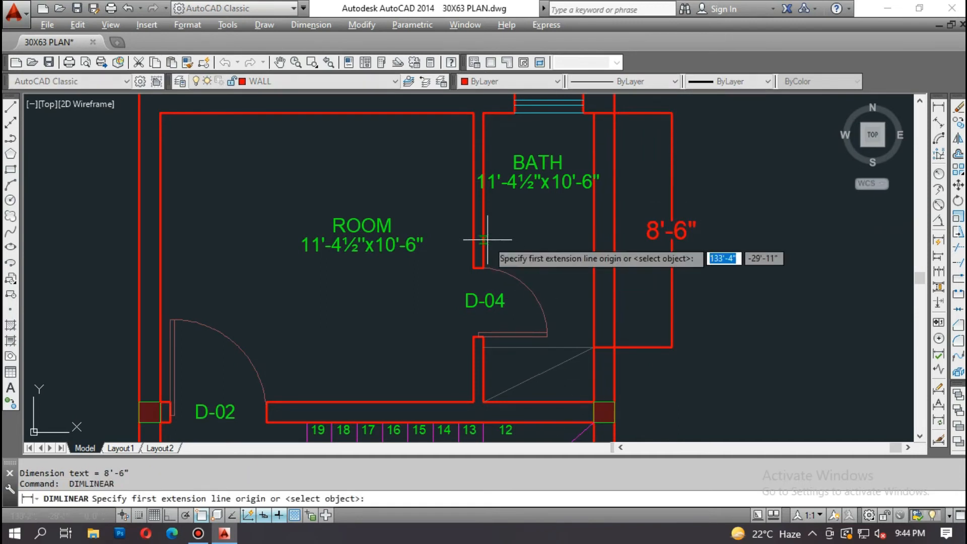
pyautogui.click(593, 238)
pyautogui.click(483, 237)
pyautogui.click(537, 237)
pyautogui.press('Escape')
# Step: Change the size text under the BATH label to 4'x8'-6"
pyautogui.scroll(3, 488, 195)
pyautogui.write('ed')
pyautogui.press('Return')
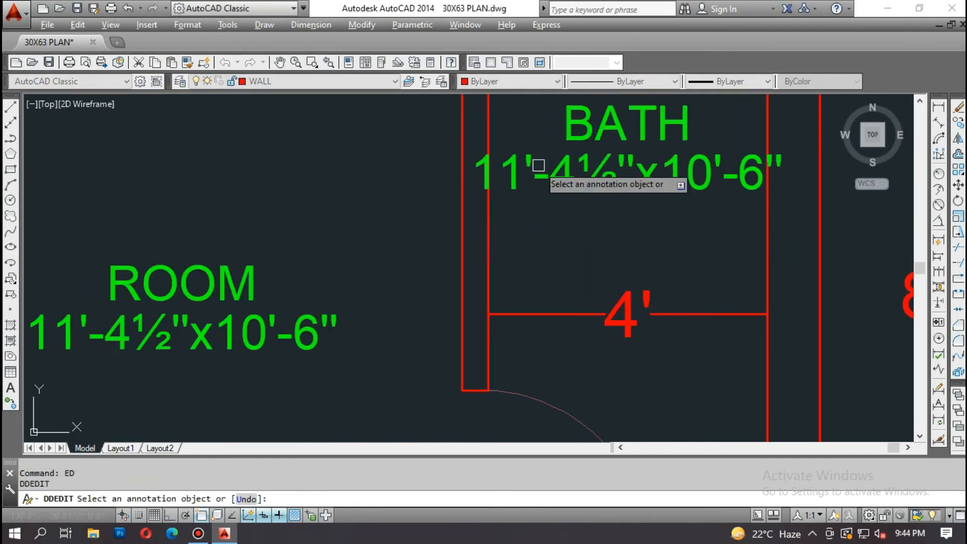
pyautogui.click(626, 177)
pyautogui.click(626, 177)
pyautogui.press('BackSpace')
pyautogui.press('BackSpace')
pyautogui.press('BackSpace')
pyautogui.press('BackSpace')
pyautogui.press('BackSpace')
pyautogui.press('BackSpace')
pyautogui.press('BackSpace')
pyautogui.write('4')
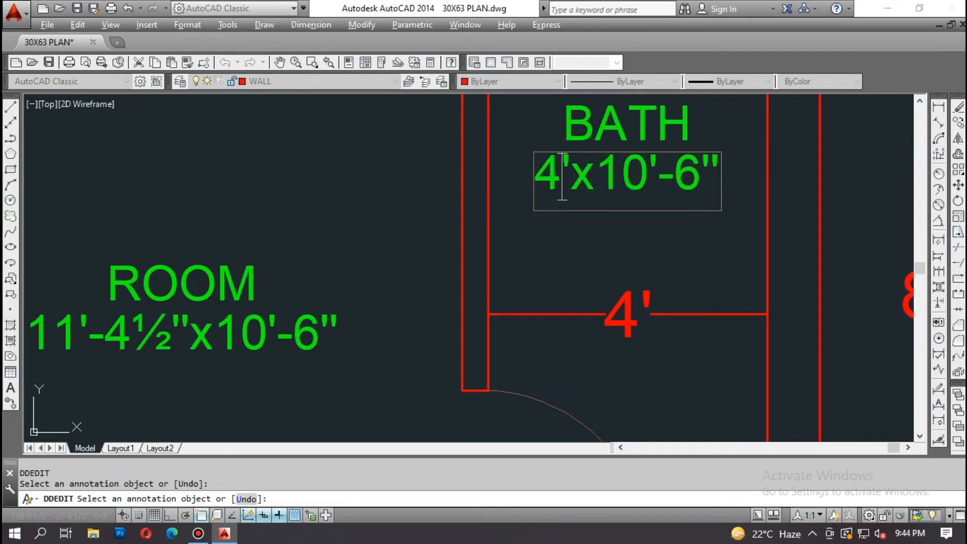
pyautogui.scroll(-2, 440, 201)
pyautogui.scroll(2, 550, 178)
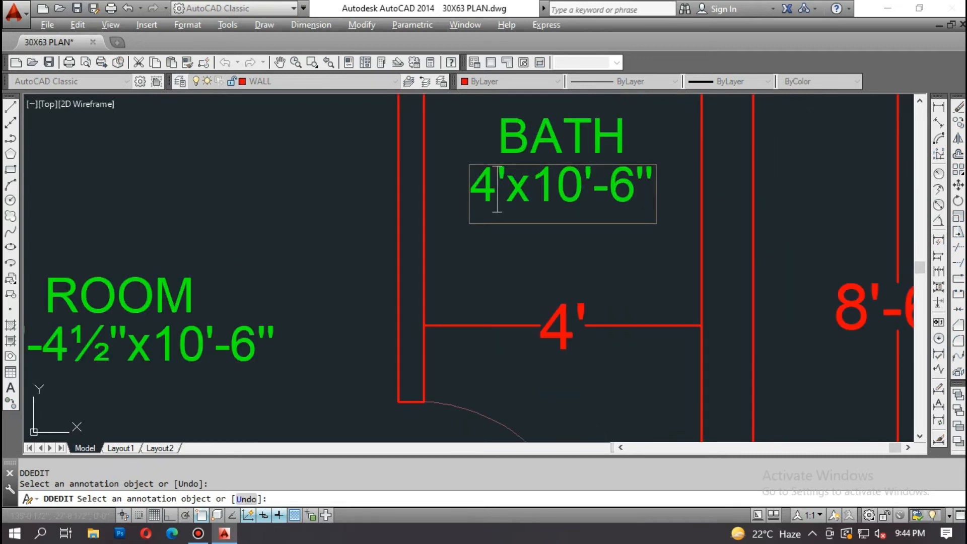
pyautogui.write('8')
pyautogui.press('Return')
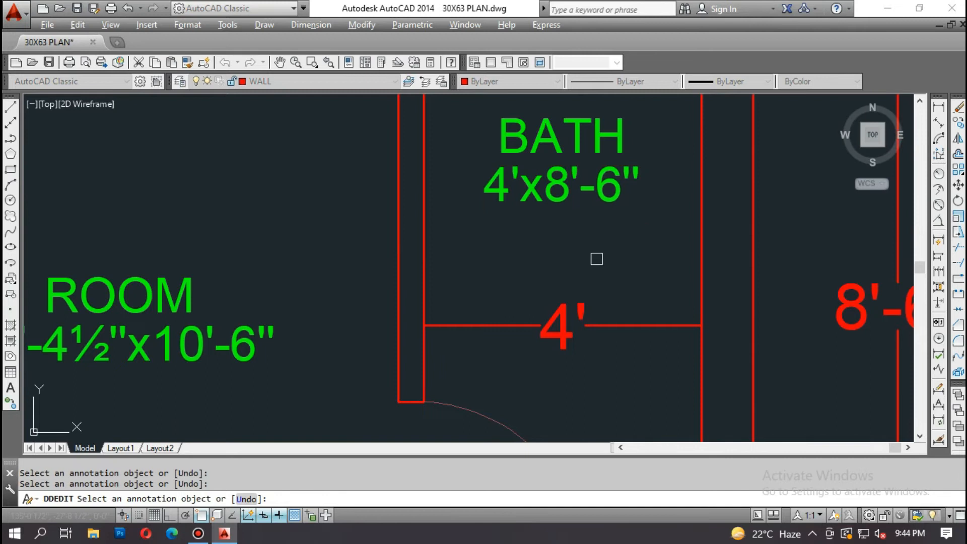
# Step: Erase the bath's width and length dimensions
pyautogui.scroll(-2, 559, 256)
pyautogui.press('Escape')
pyautogui.write('e')
pyautogui.click(591, 284)
pyautogui.press('space')
pyautogui.click(676, 272)
pyautogui.press('space')
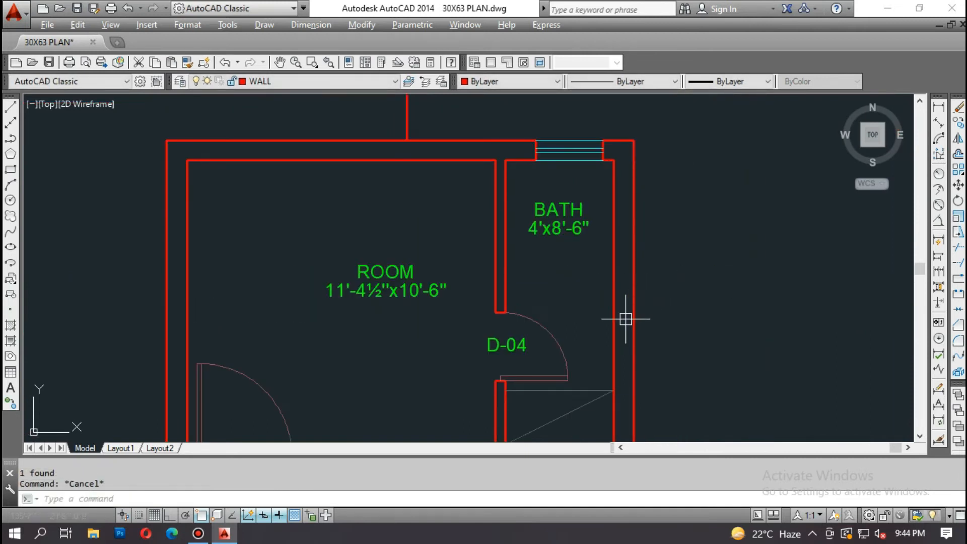
pyautogui.scroll(-2, 620, 325)
pyautogui.scroll(2, 589, 394)
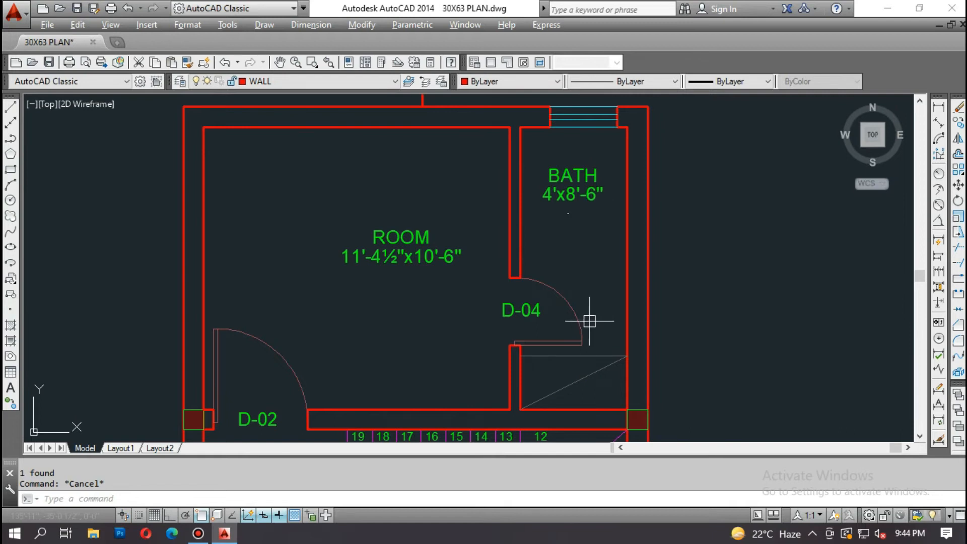
pyautogui.scroll(-2, 589, 240)
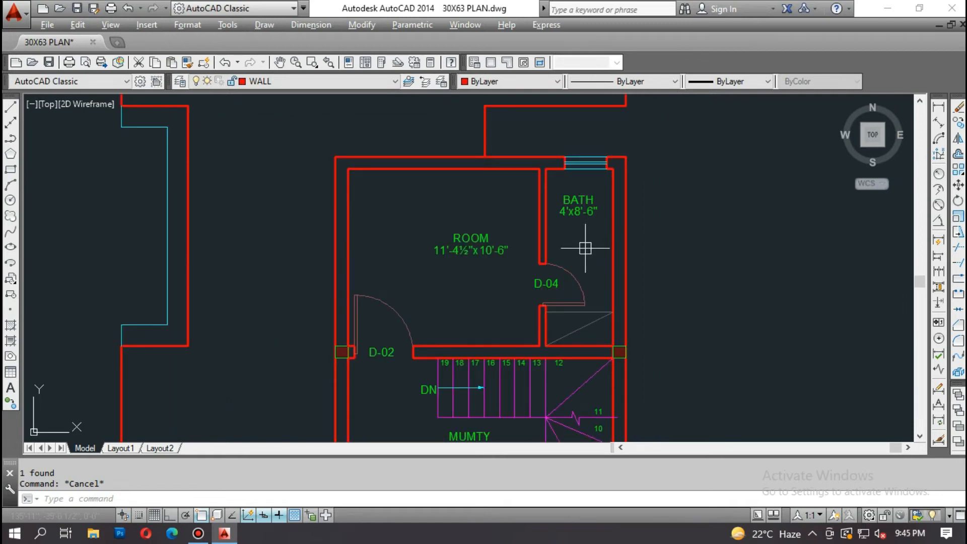
pyautogui.moveTo(455, 257); pyautogui.dragTo(476, 265, button='middle')
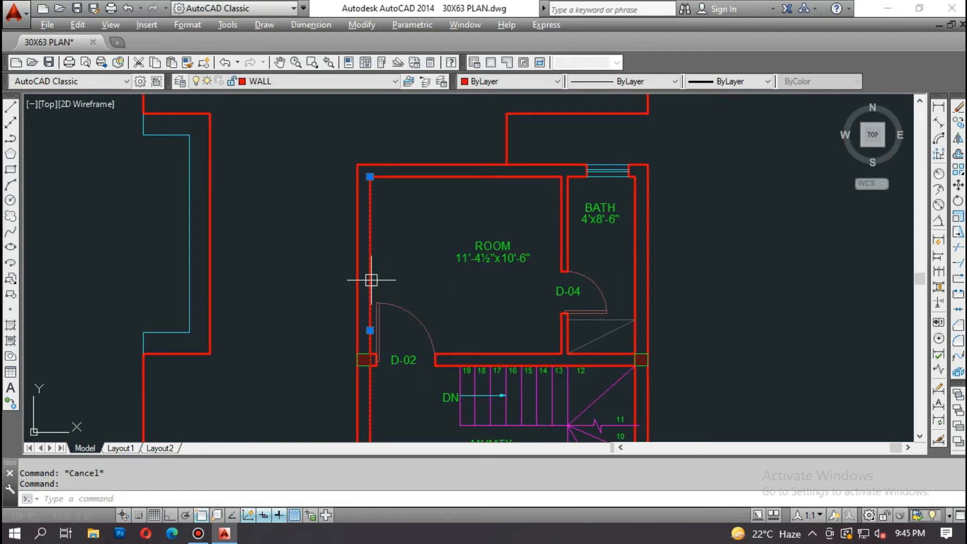
pyautogui.write('l')
pyautogui.press('Return')
pyautogui.click(370, 176)
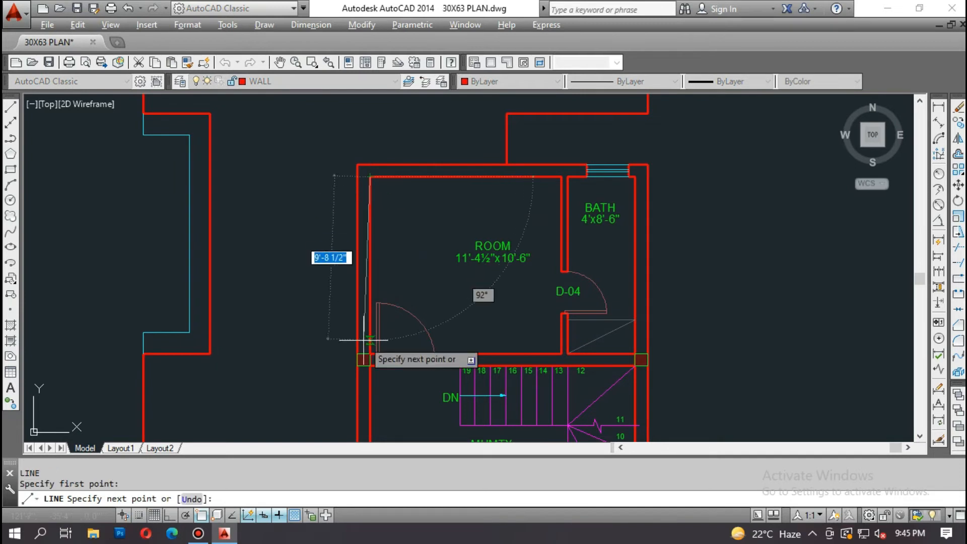
pyautogui.scroll(2, 370, 340)
pyautogui.press('Escape')
# Step: Draw a short line across the room's left wall, just above the D-02 door swing
pyautogui.press('Return')
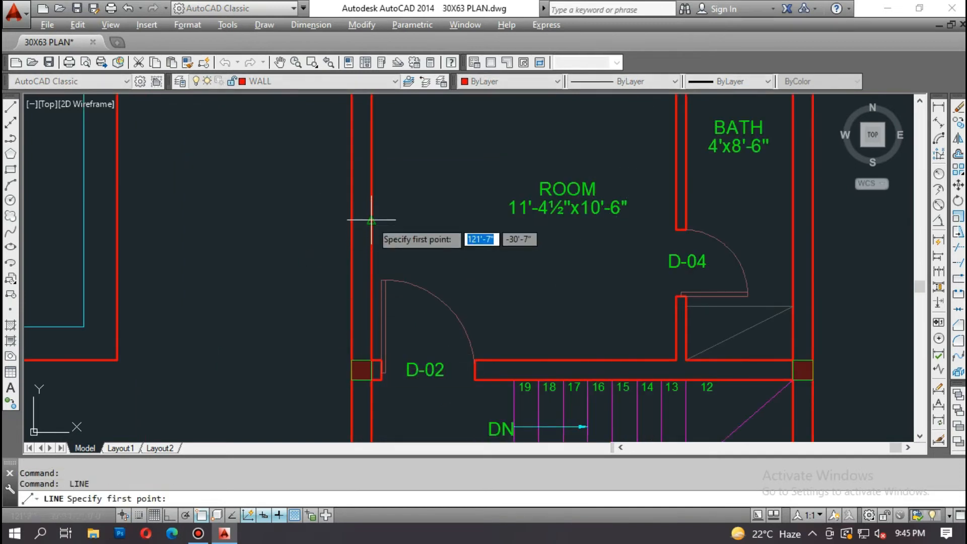
pyautogui.click(371, 220)
pyautogui.click(352, 220)
pyautogui.press('Escape')
# Step: Offset the short line across the left wall 36 inches downward to mark the other side of the opening
pyautogui.write('o')
pyautogui.press('Return')
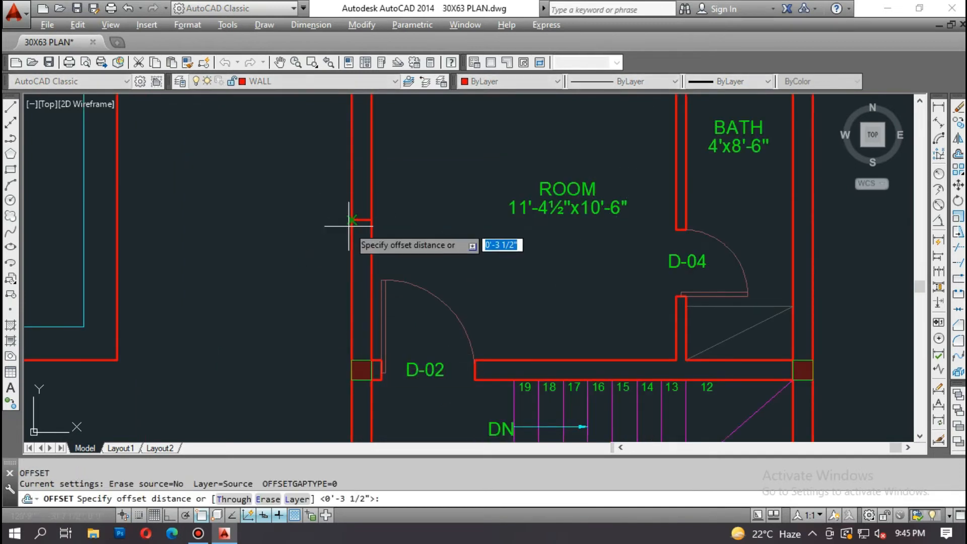
pyautogui.write('3')
pyautogui.press('Return')
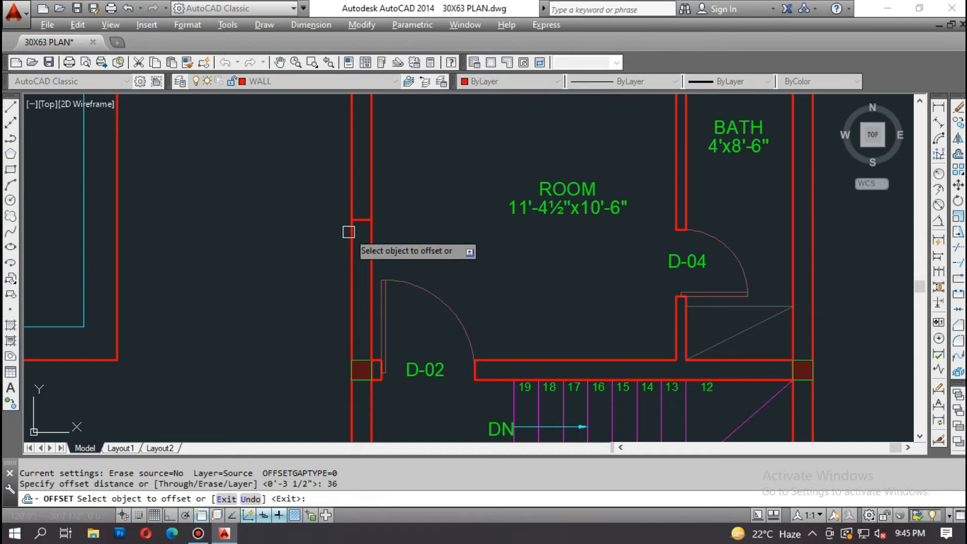
pyautogui.scroll(2, 360, 219)
pyautogui.click(356, 218)
pyautogui.click(359, 282)
pyautogui.press('Escape')
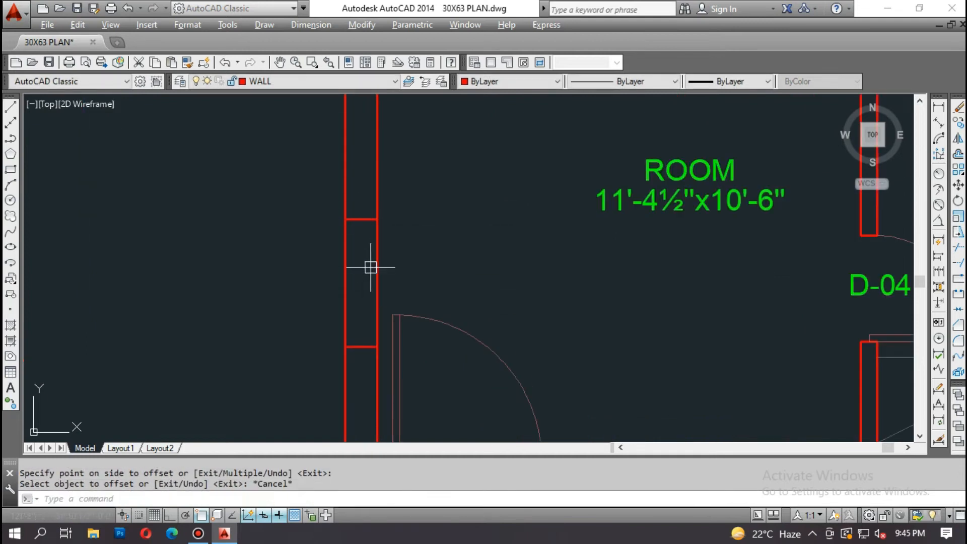
# Step: Erase the middle one of the short lines crossing the room's left wall
pyautogui.write('e')
pyautogui.press('Return')
pyautogui.click(371, 263)
pyautogui.scroll(-5, 345, 263)
pyautogui.click(349, 245)
pyautogui.click(363, 269)
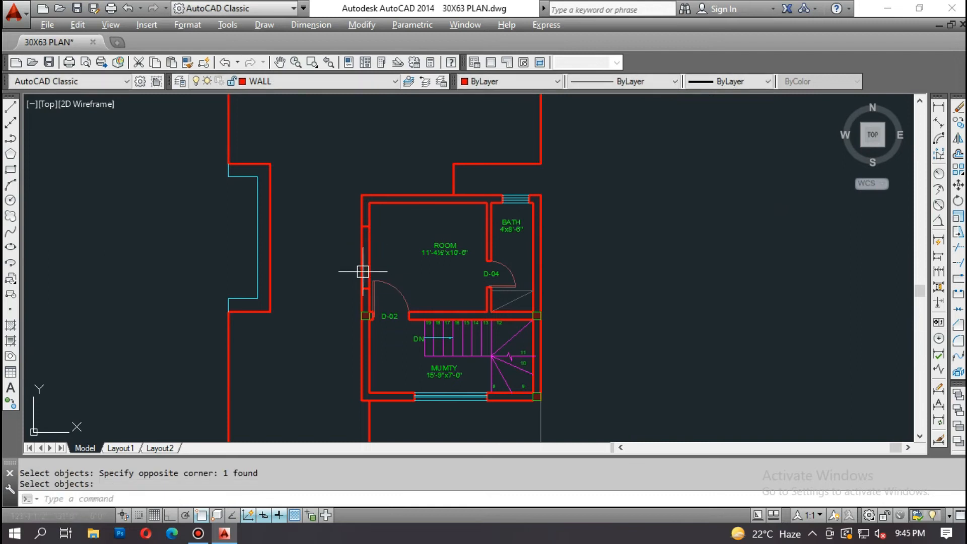
pyautogui.press('Escape')
# Step: Trim both faces of the room's left wall between the two remaining short lines to clear a window opening
pyautogui.scroll(4, 359, 257)
pyautogui.press('Return')
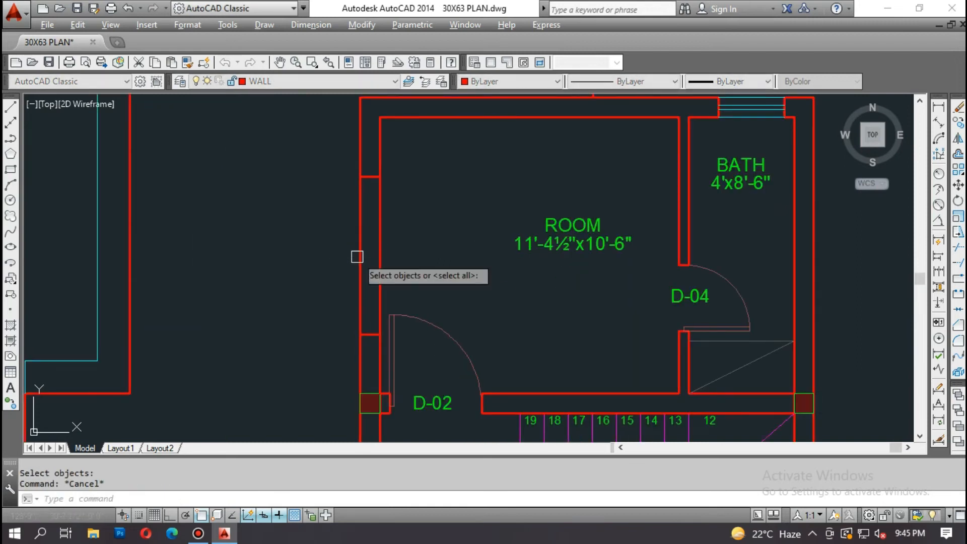
pyautogui.press('Return')
pyautogui.click(354, 237)
pyautogui.click(394, 251)
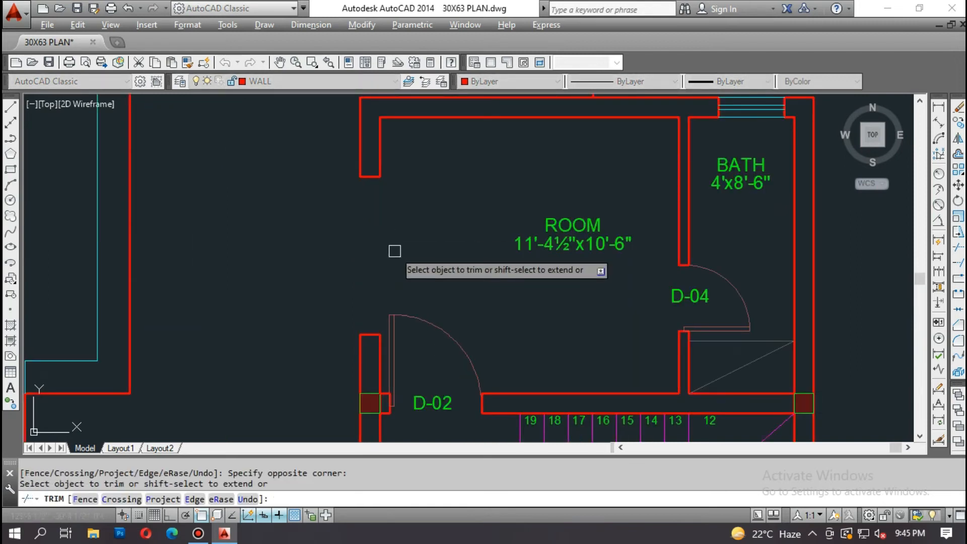
pyautogui.press('Escape')
# Step: Draw two lines across the cleared opening in the room's left wall, along the outer and inner wall faces
pyautogui.write('l')
pyautogui.press('Return')
pyautogui.click(359, 176)
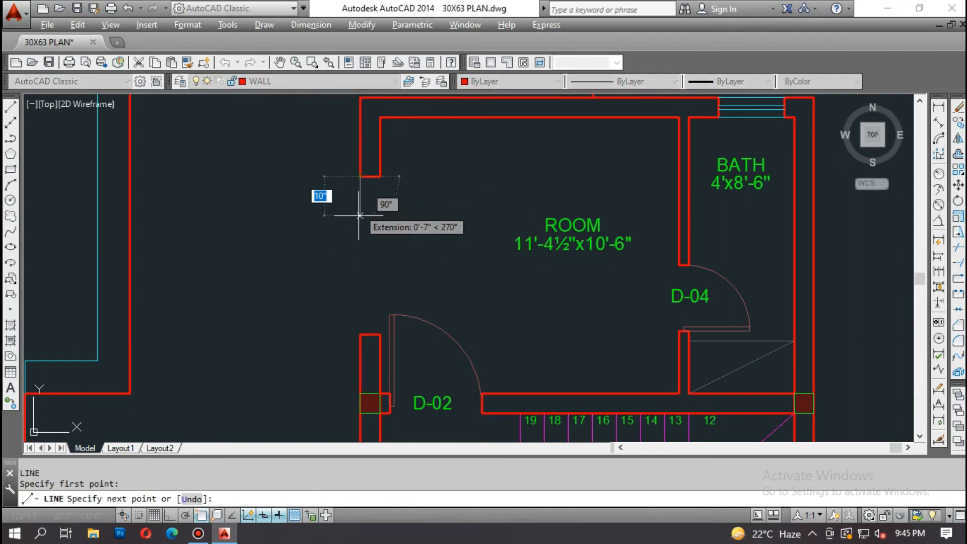
pyautogui.click(360, 333)
pyautogui.press('Escape')
pyautogui.press('Return')
pyautogui.click(379, 335)
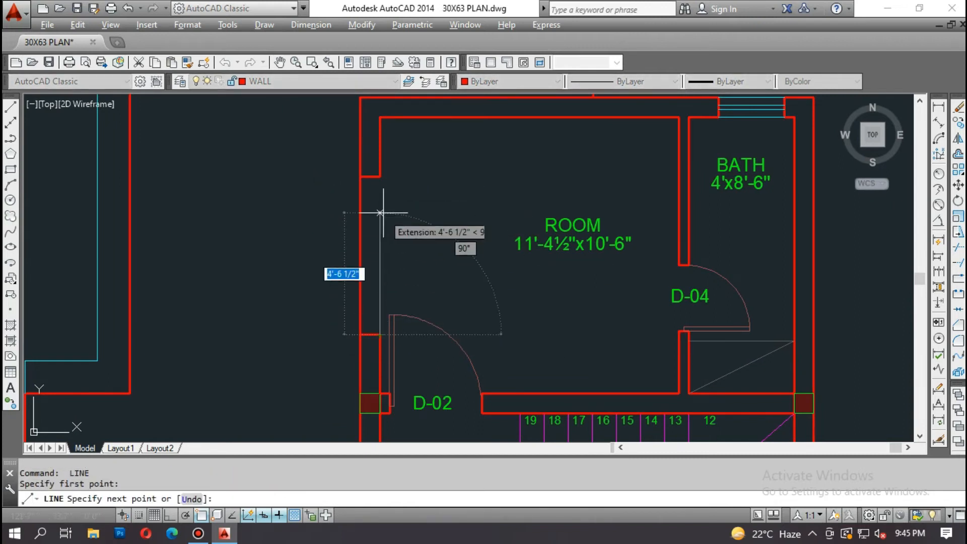
pyautogui.click(379, 176)
pyautogui.press('Escape')
# Step: Offset both new window lines 3.5 inches toward the middle of the wall
pyautogui.write('o')
pyautogui.press('Return')
pyautogui.write('3.5')
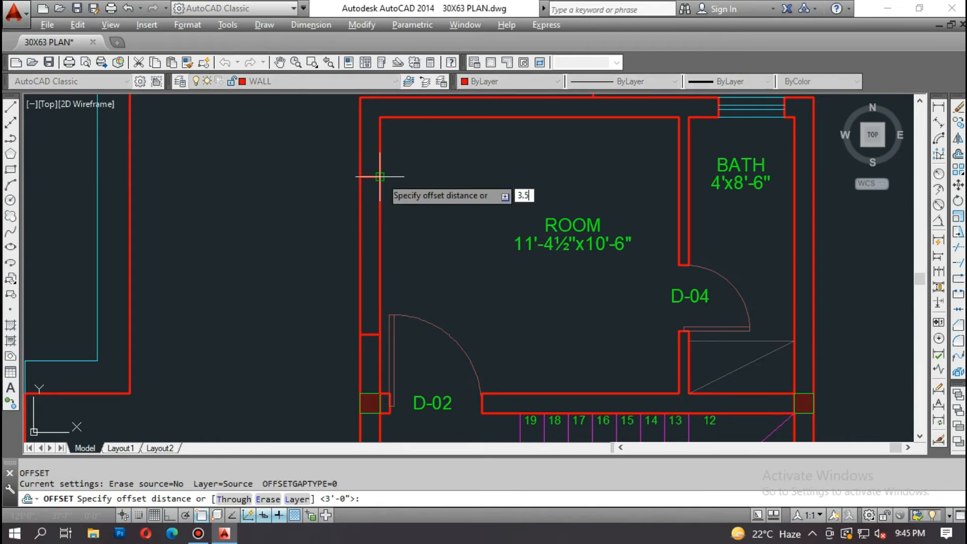
pyautogui.press('Return')
pyautogui.click(378, 222)
pyautogui.click(349, 222)
pyautogui.click(361, 220)
pyautogui.click(402, 222)
pyautogui.press('Escape')
# Step: Match the properties of the bath window line onto the four window lines in the room's left wall
pyautogui.write('ma')
pyautogui.press('Return')
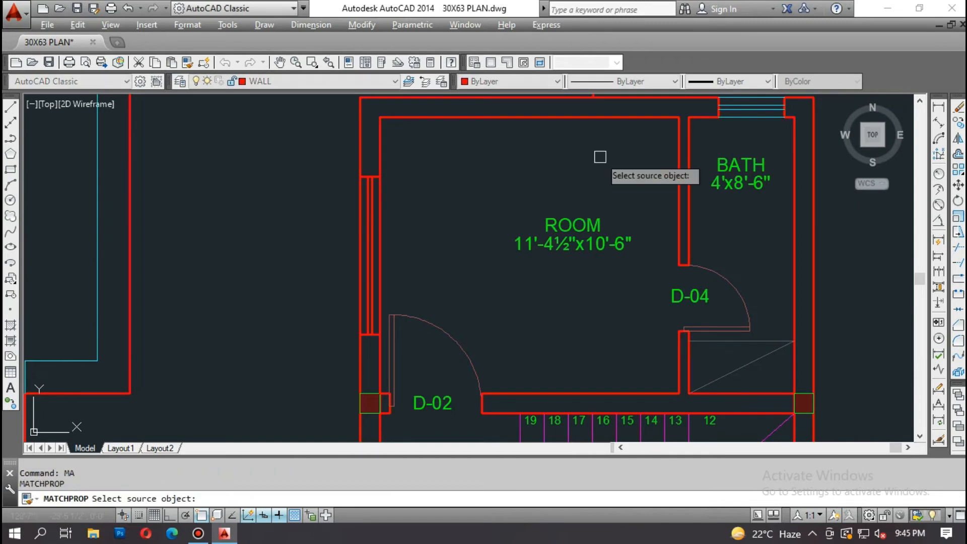
pyautogui.click(737, 118)
pyautogui.click(390, 198)
pyautogui.click(324, 217)
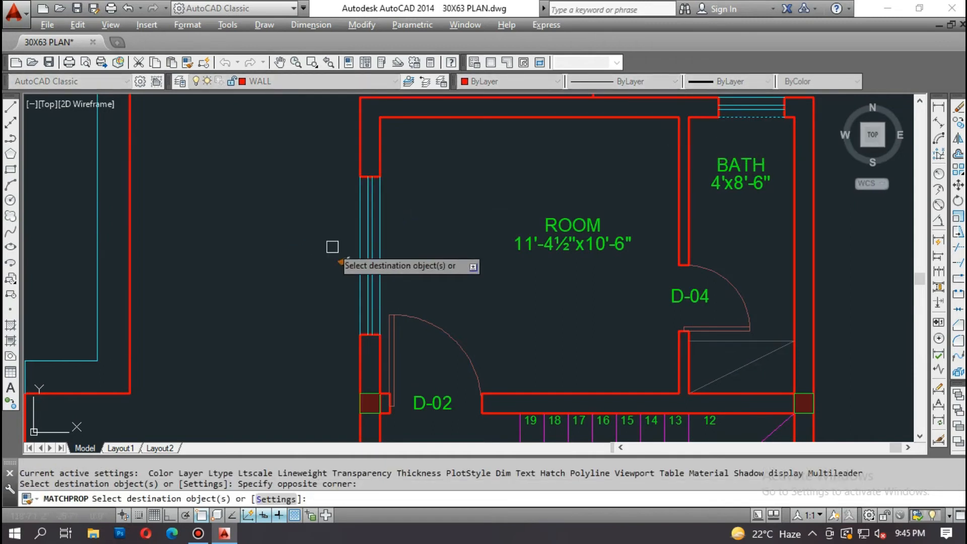
pyautogui.scroll(-2, 530, 264)
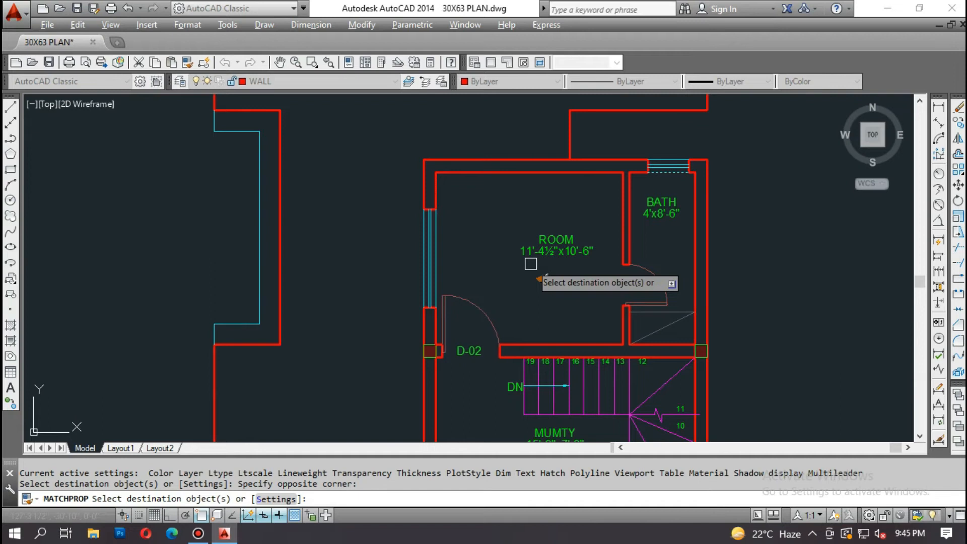
pyautogui.press('Escape')
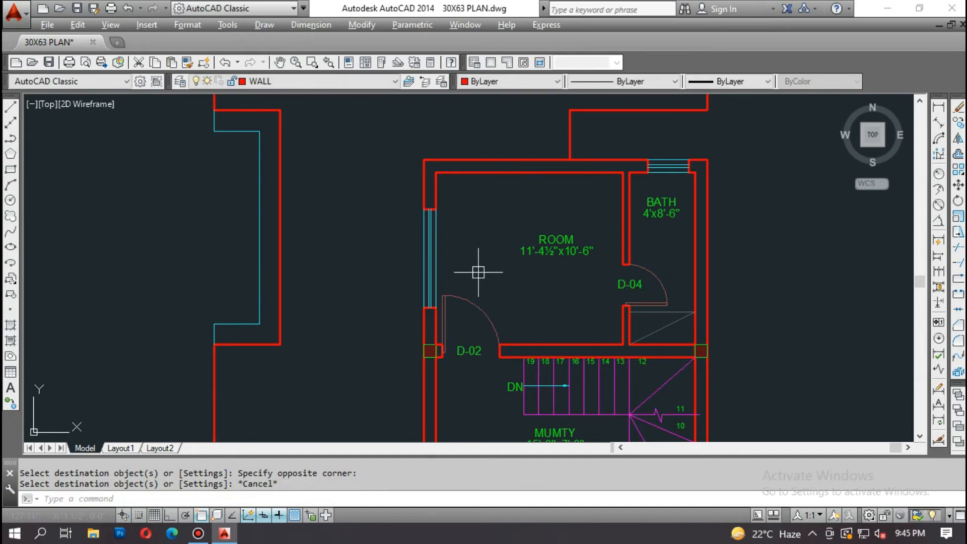
# Step: Offset the lower edge of the short wall stub beside the D-02 door 4.5 inches downward into the mumty
pyautogui.moveTo(511, 295); pyautogui.dragTo(512, 245, button='middle')
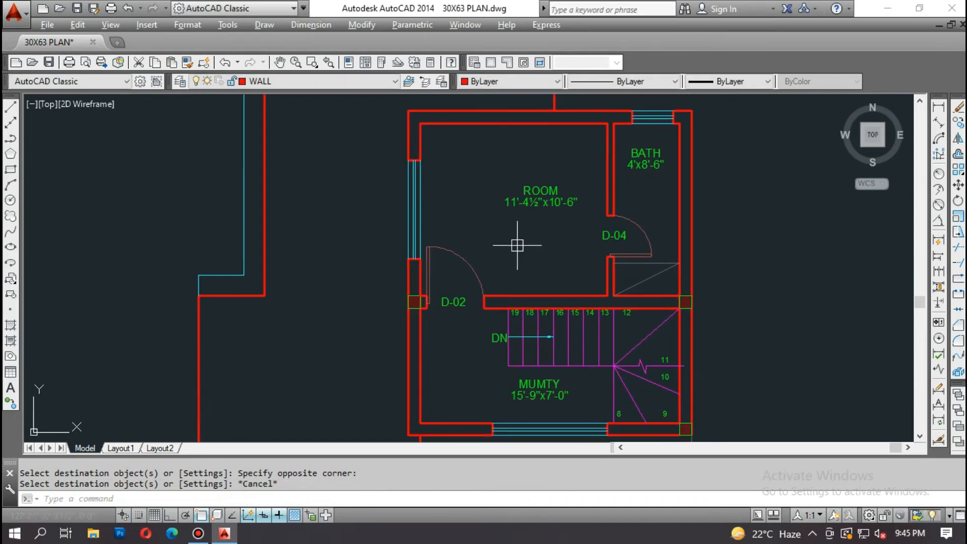
pyautogui.scroll(-1, 522, 240)
pyautogui.scroll(2, 483, 323)
pyautogui.moveTo(613, 365); pyautogui.dragTo(517, 303, button='middle')
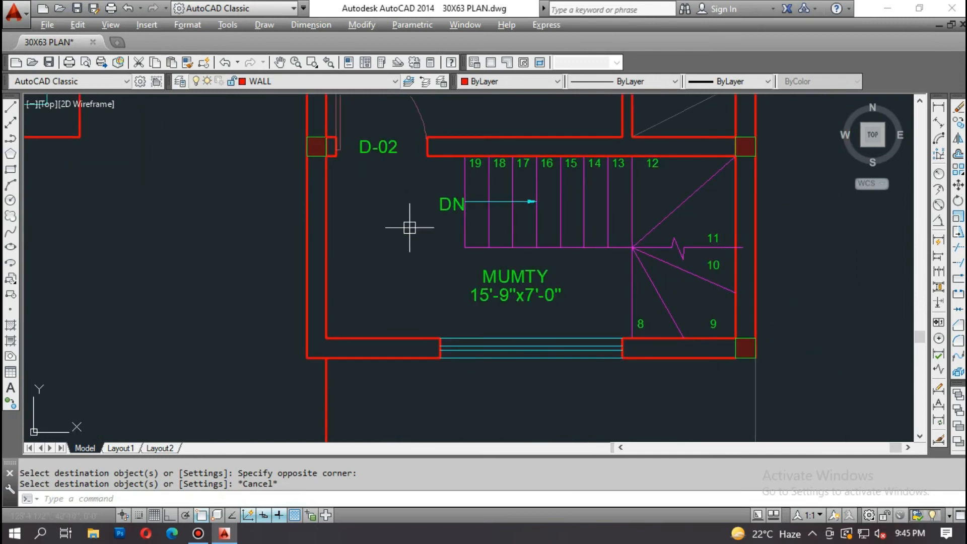
pyautogui.moveTo(285, 198); pyautogui.dragTo(391, 214, button='middle')
pyautogui.press('Escape')
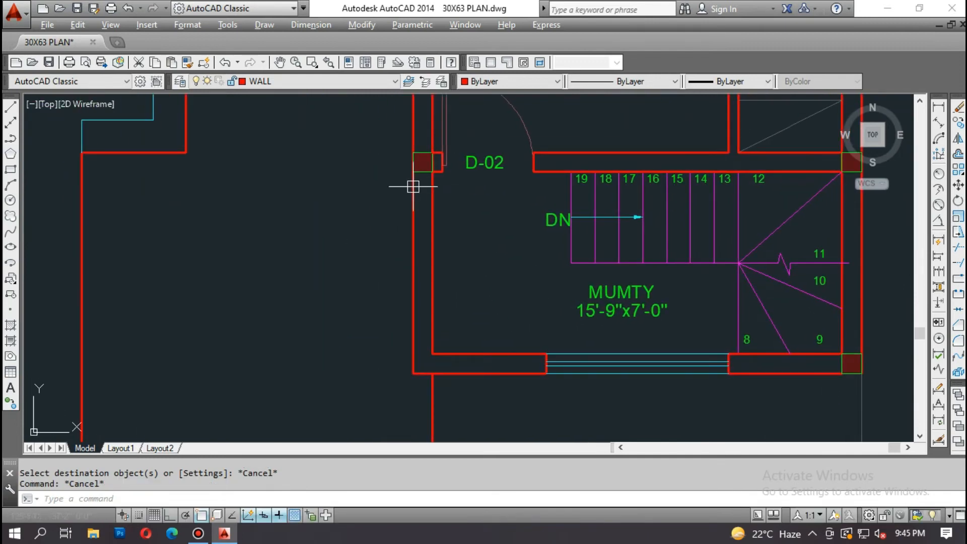
pyautogui.write('o')
pyautogui.press('Return')
pyautogui.write('4.5')
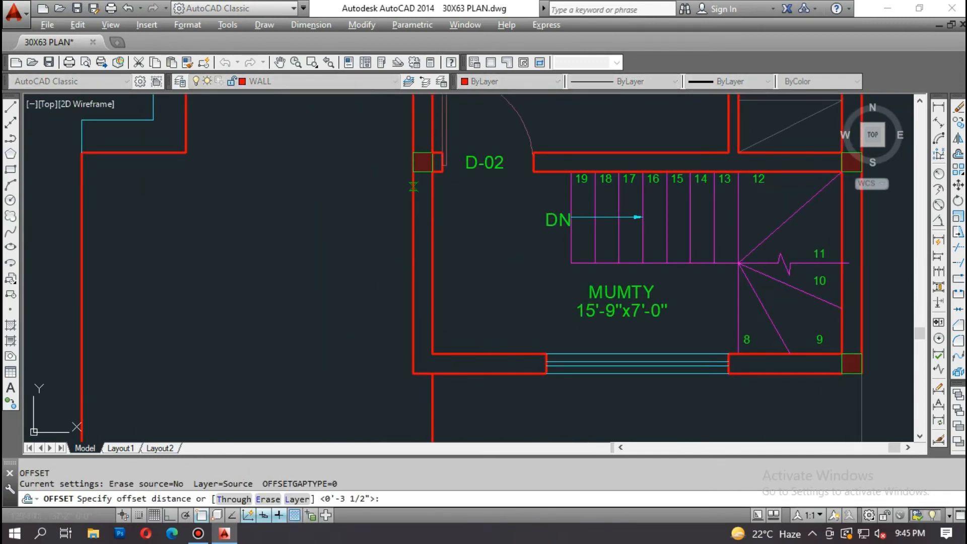
pyautogui.press('Return')
pyautogui.scroll(4, 417, 184)
pyautogui.click(425, 152)
pyautogui.click(424, 200)
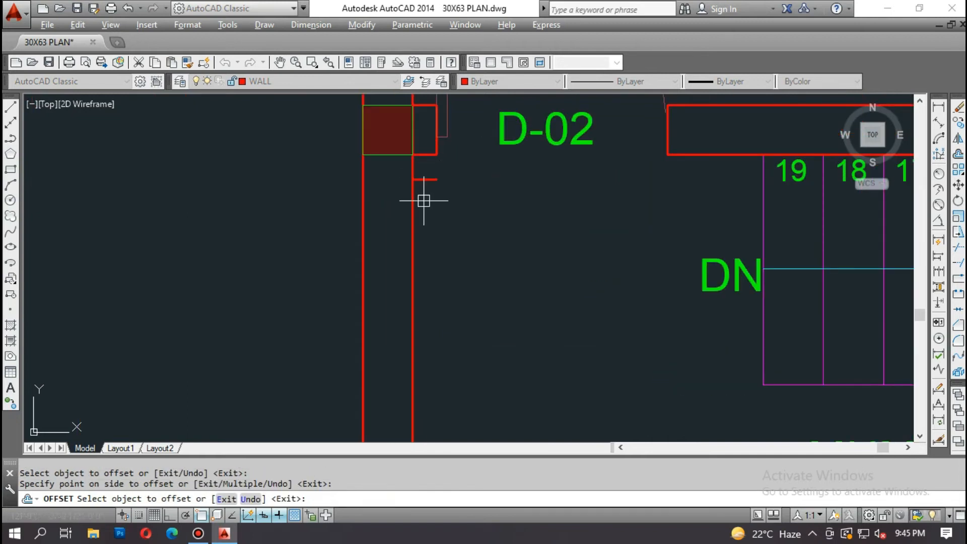
pyautogui.press('Return')
# Step: Offset the new short line 3'6 downward to mark the other side of the mumty door opening
pyautogui.press('Return')
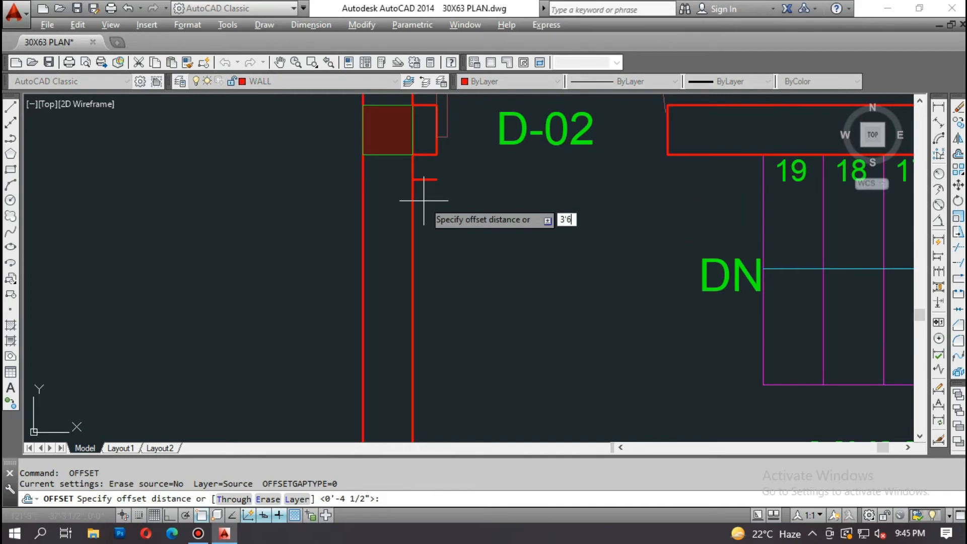
pyautogui.write("3'6")
pyautogui.press('Return')
pyautogui.click(425, 180)
pyautogui.click(427, 222)
pyautogui.press('Escape')
# Step: Extend both short lines across the mumty's left wall to its outer face
pyautogui.write('ex')
pyautogui.press('Return')
pyautogui.scroll(4, 427, 184)
pyautogui.press('Return')
pyautogui.click(433, 179)
pyautogui.scroll(-6, 434, 180)
pyautogui.scroll(6, 439, 320)
pyautogui.click(417, 330)
pyautogui.scroll(-4, 421, 353)
pyautogui.press('Escape')
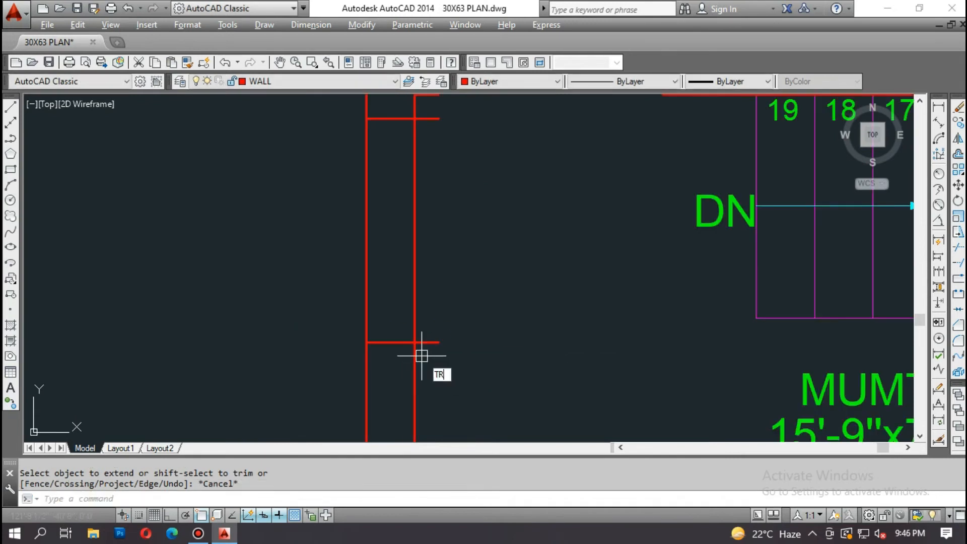
# Step: Trim the line ends projecting into the mumty and the wall faces between the lines to clear the door opening
pyautogui.write('tr')
pyautogui.press('Return')
pyautogui.press('Return')
pyautogui.click(457, 371)
pyautogui.click(430, 109)
pyautogui.click(447, 180)
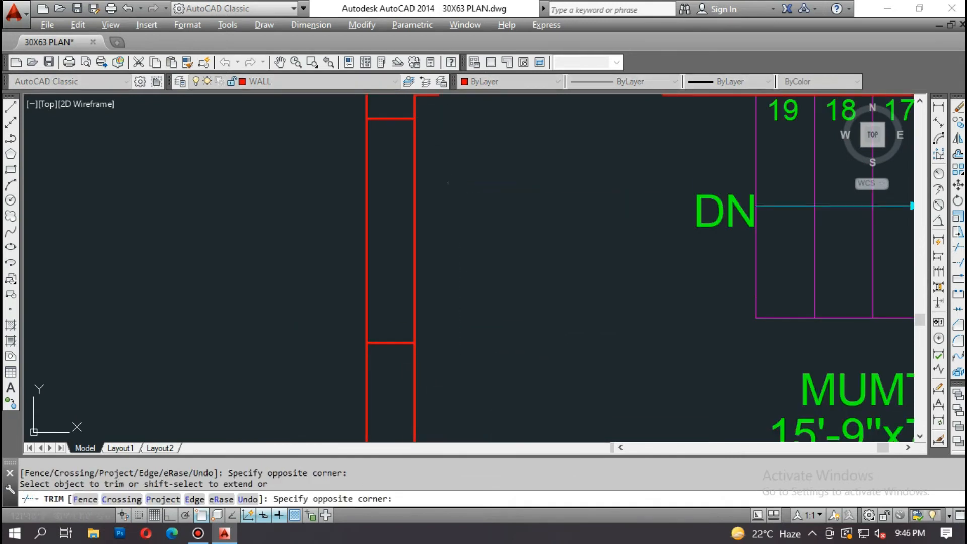
pyautogui.click(313, 217)
pyautogui.scroll(-3, 407, 287)
pyautogui.scroll(-3, 410, 291)
pyautogui.press('Escape')
# Step: Copy the D-02 door leaf and swing to the empty area outside the left wall
pyautogui.write('co')
pyautogui.press('Return')
pyautogui.scroll(4, 422, 202)
pyautogui.click(446, 142)
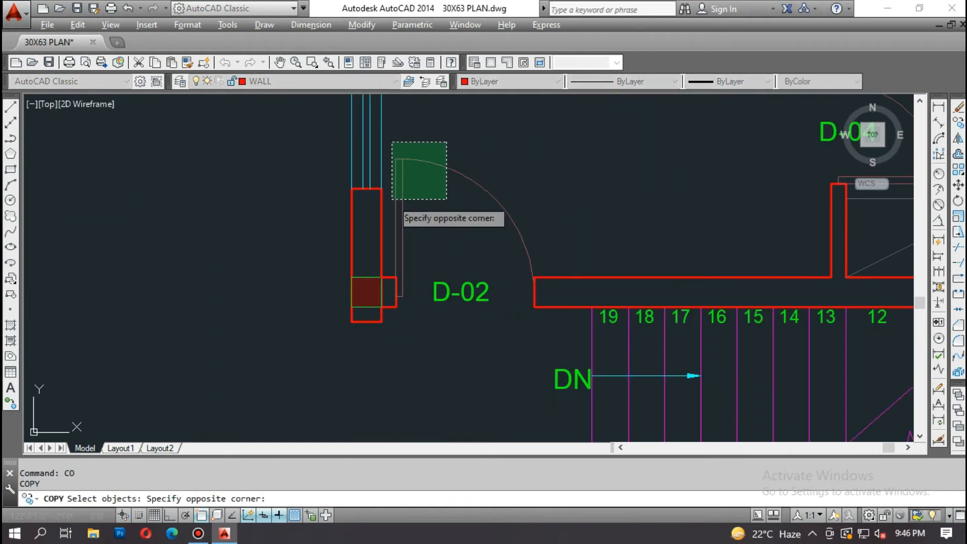
pyautogui.click(398, 291)
pyautogui.scroll(4, 398, 291)
pyautogui.click(668, 324)
pyautogui.press('Return')
pyautogui.click(385, 303)
pyautogui.scroll(-4, 388, 309)
pyautogui.click(233, 316)
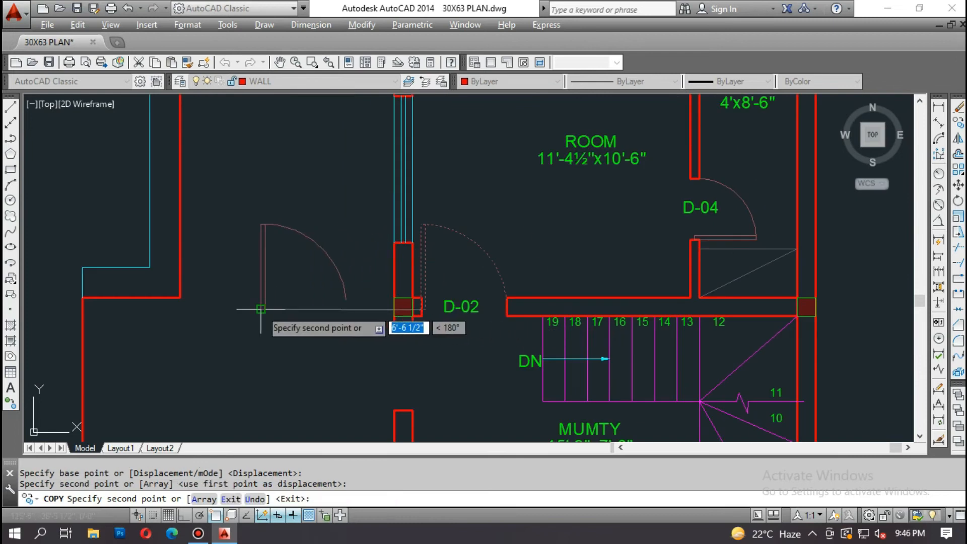
pyautogui.press('Escape')
# Step: Rotate the door copy 90 degrees counterclockwise about the lower end of its leaf
pyautogui.write('RO')
pyautogui.scroll(2, 246, 351)
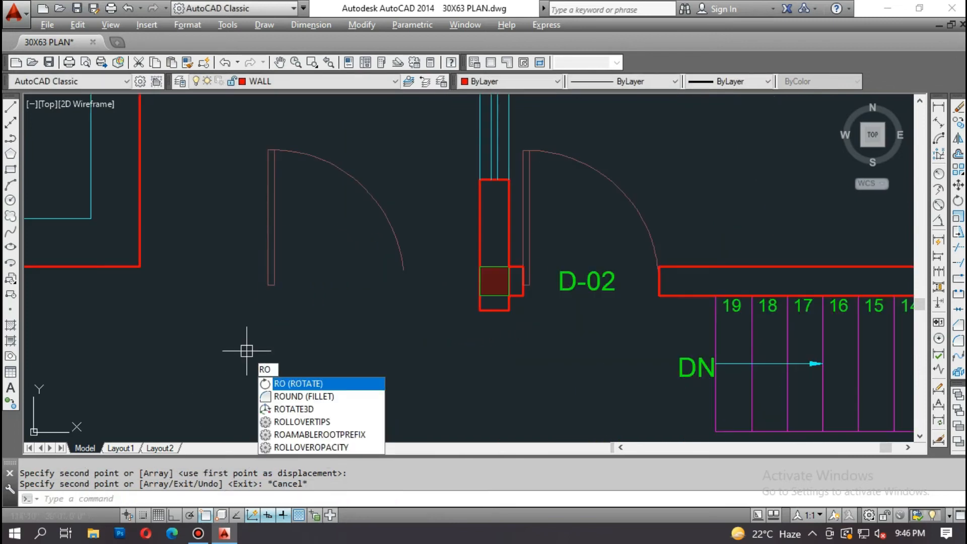
pyautogui.press('Return')
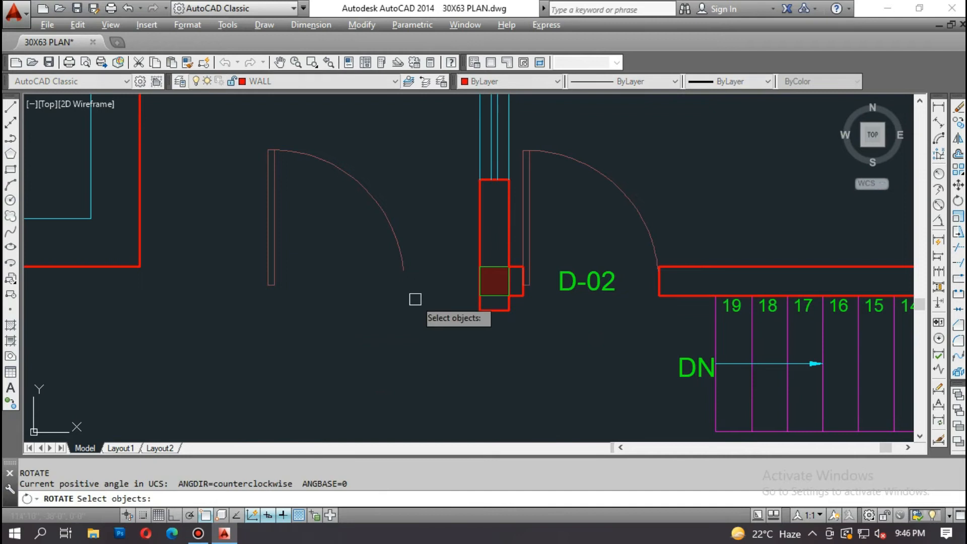
pyautogui.click(415, 299)
pyautogui.click(244, 140)
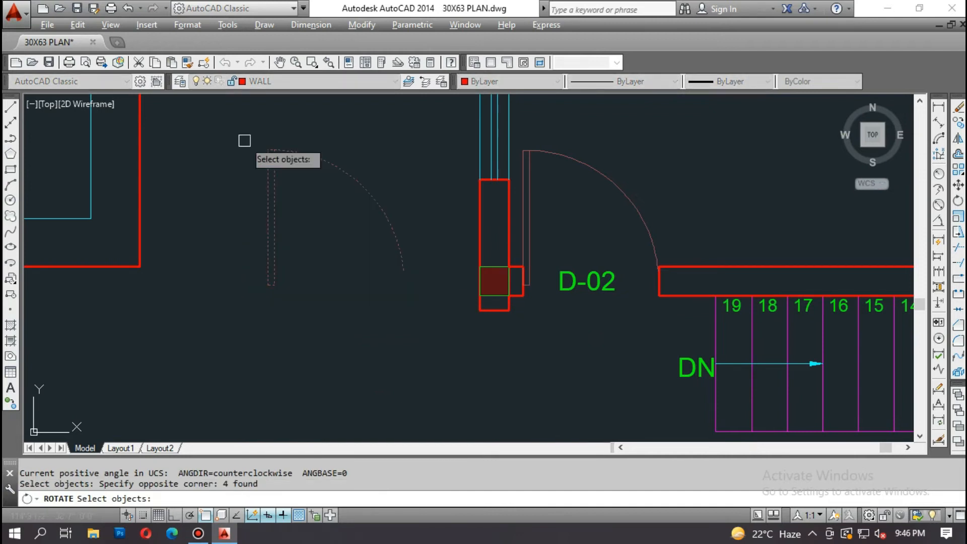
pyautogui.scroll(2, 259, 283)
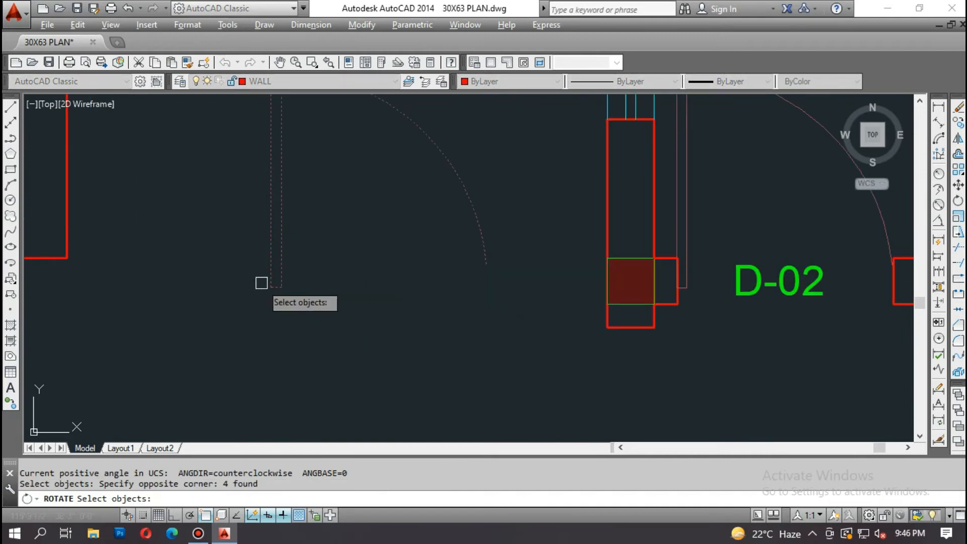
pyautogui.press('Return')
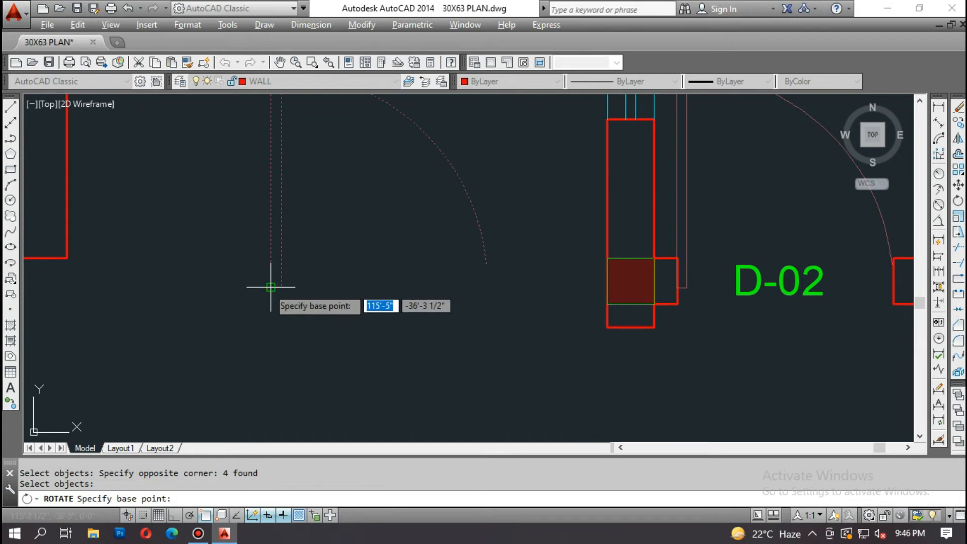
pyautogui.click(274, 284)
pyautogui.scroll(-2, 271, 294)
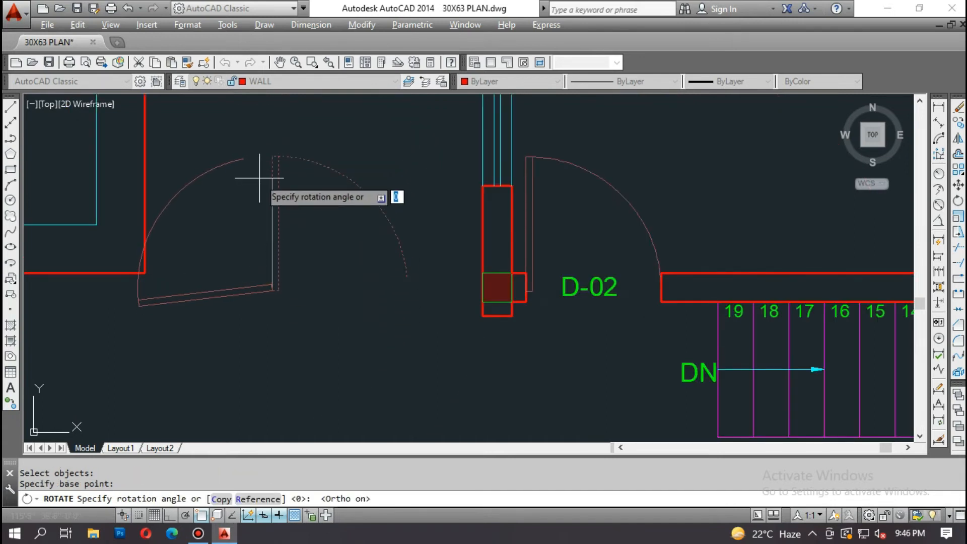
pyautogui.click(282, 121)
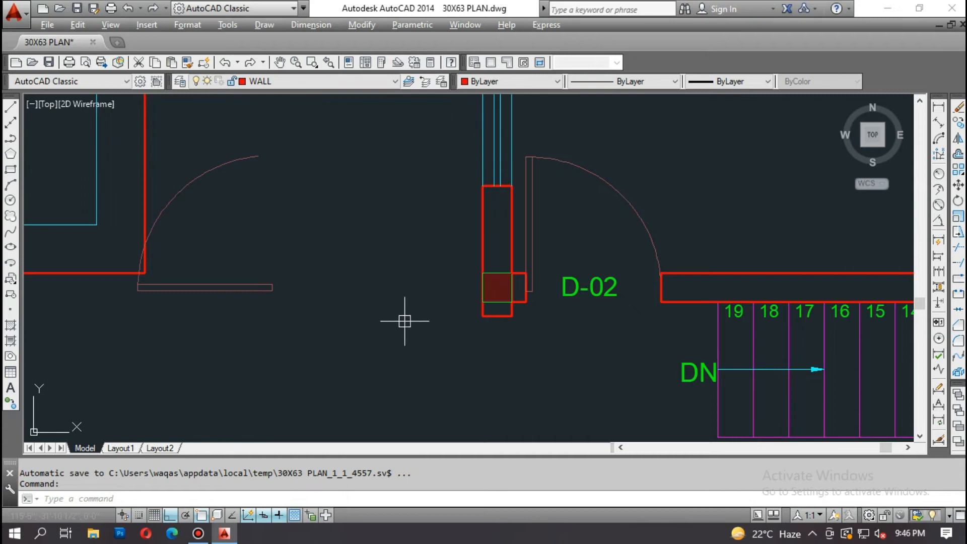
# Step: Mirror the rotated door copy about a horizontal line along its leaf, erasing the source, so it swings downward
pyautogui.moveTo(333, 333); pyautogui.dragTo(362, 334, button='middle')
pyautogui.write('MI')
pyautogui.press('Return')
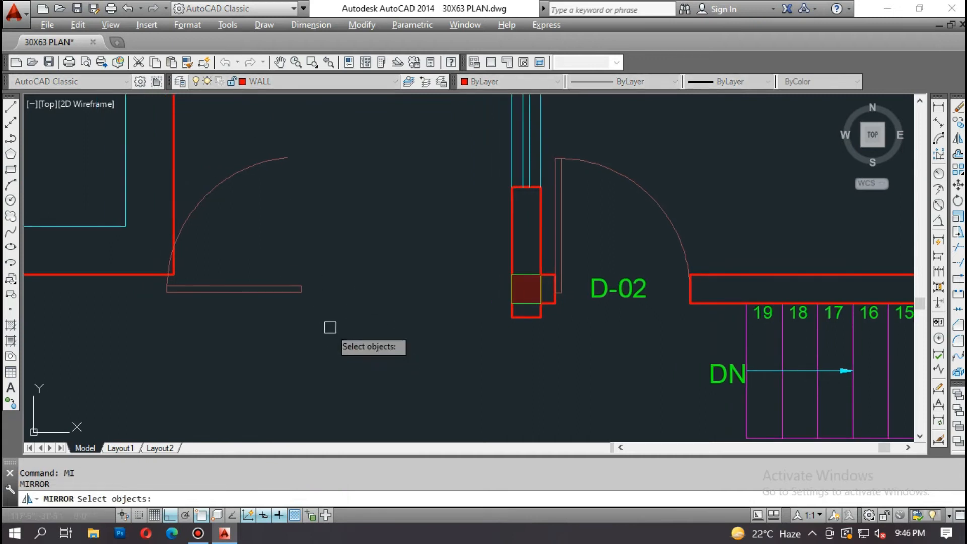
pyautogui.click(339, 323)
pyautogui.click(248, 136)
pyautogui.scroll(2, 304, 291)
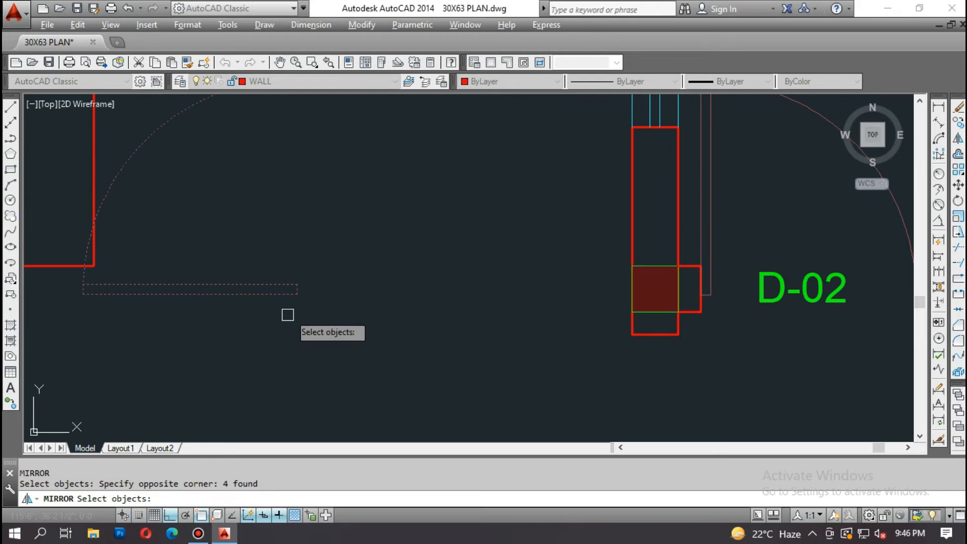
pyautogui.press('Return')
pyautogui.click(301, 295)
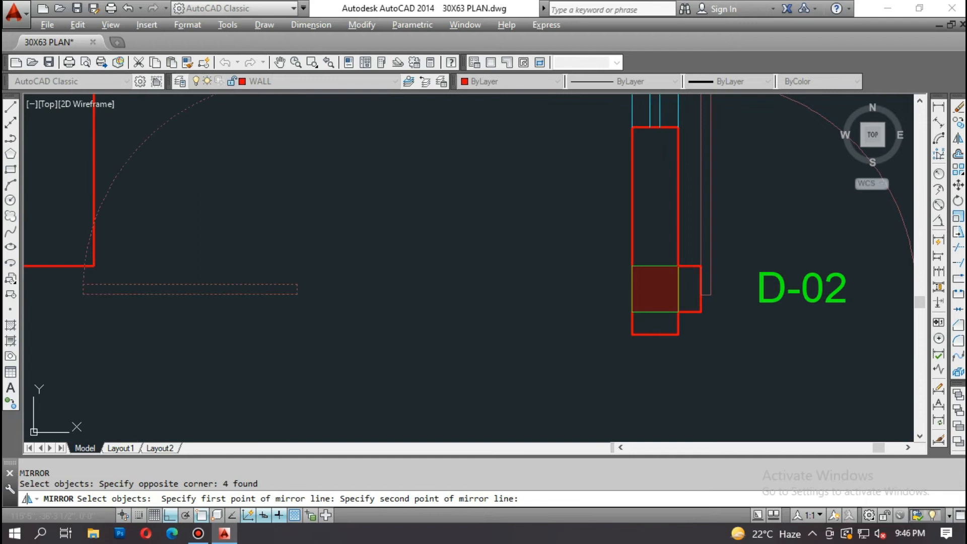
pyautogui.click(498, 293)
pyautogui.write('Y')
pyautogui.press('Return')
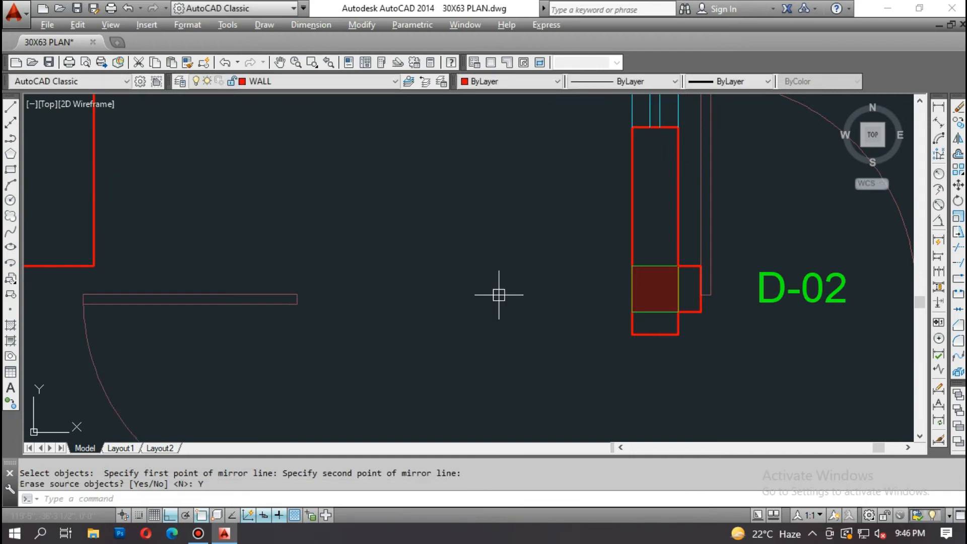
# Step: Move the mirrored door into the mumty's left wall opening, with its hinge end at the upper jamb's inner corner
pyautogui.write('m')
pyautogui.press('Return')
pyautogui.click(285, 297)
pyautogui.scroll(4, 287, 298)
pyautogui.press('Return')
pyautogui.click(312, 304)
pyautogui.scroll(-3, 291, 295)
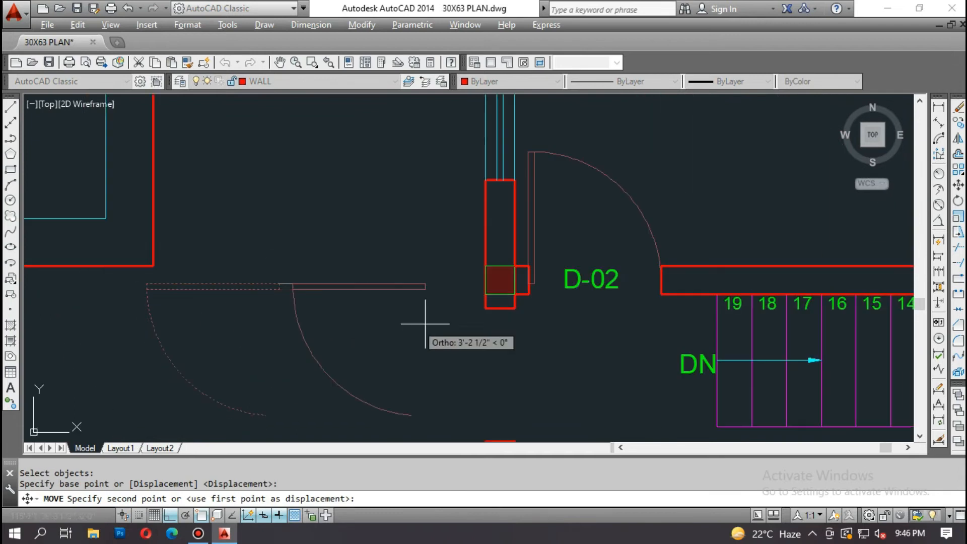
pyautogui.click(513, 312)
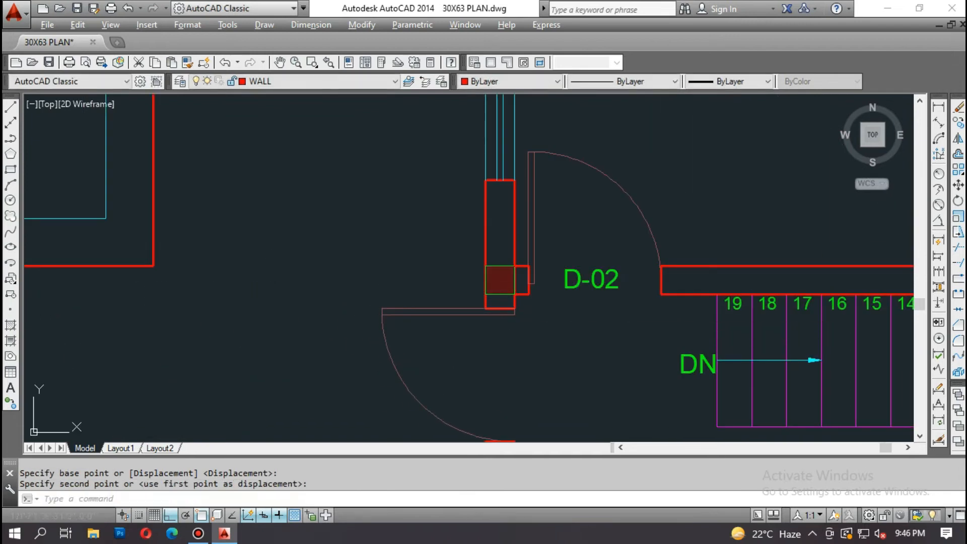
# Step: Move the same door slightly outward so its hinge end sits near the middle of the wall thickness
pyautogui.moveTo(513, 311); pyautogui.dragTo(409, 211, button='middle')
pyautogui.scroll(2, 403, 195)
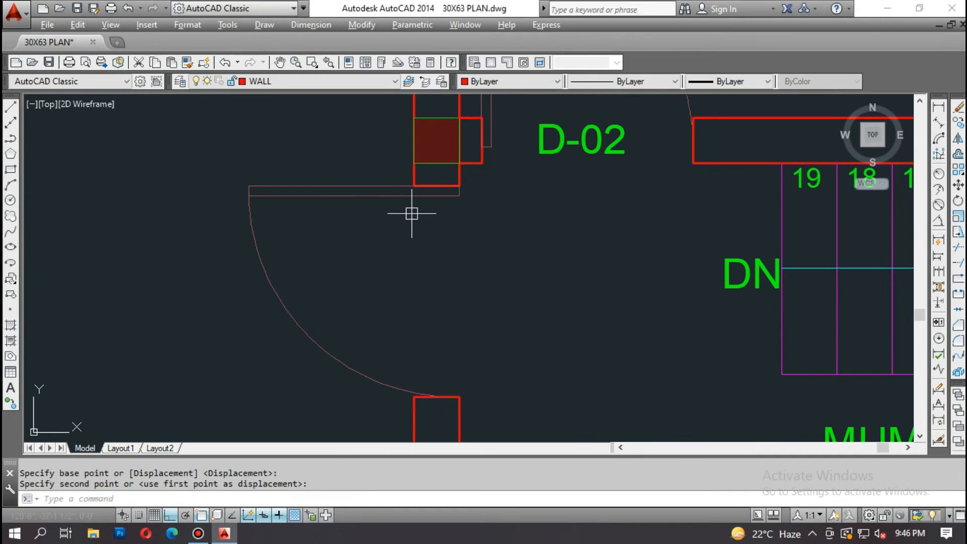
pyautogui.write('m')
pyautogui.press('space')
pyautogui.write('p')
pyautogui.press('space')
pyautogui.press('space')
pyautogui.click(442, 251)
pyautogui.press('Escape')
pyautogui.press('Escape')
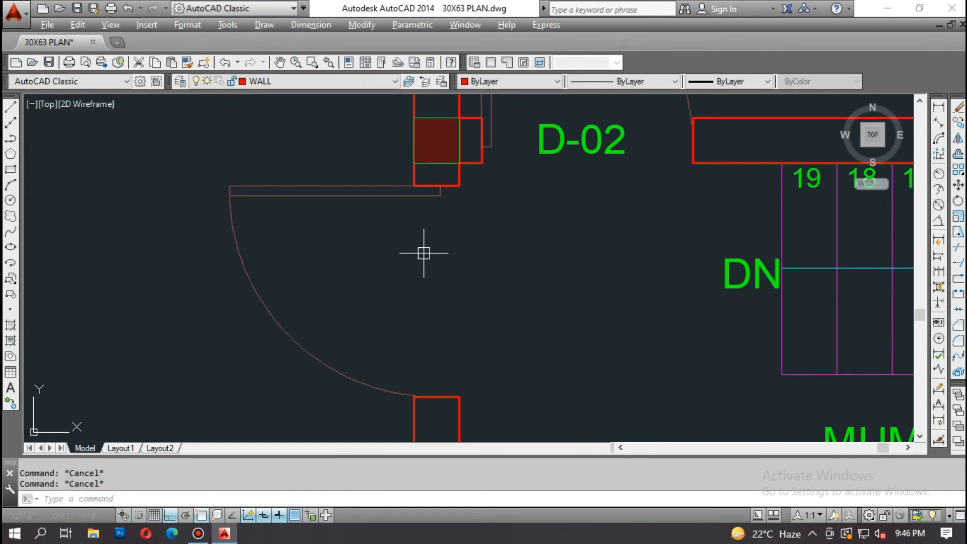
# Step: Copy the D-02 label from the room's door into the mumty's left door opening
pyautogui.write('co')
pyautogui.press('space')
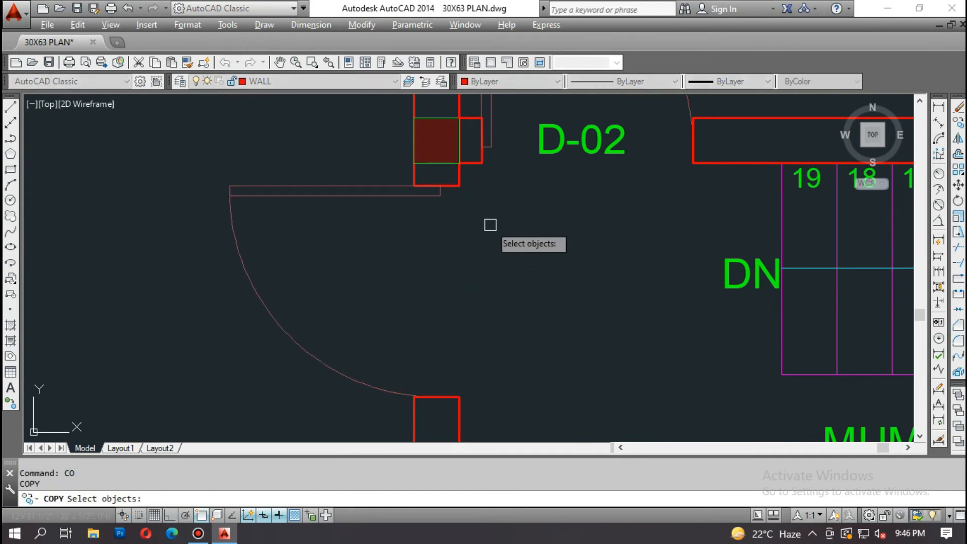
pyautogui.click(564, 137)
pyautogui.press('space')
pyautogui.click(579, 143)
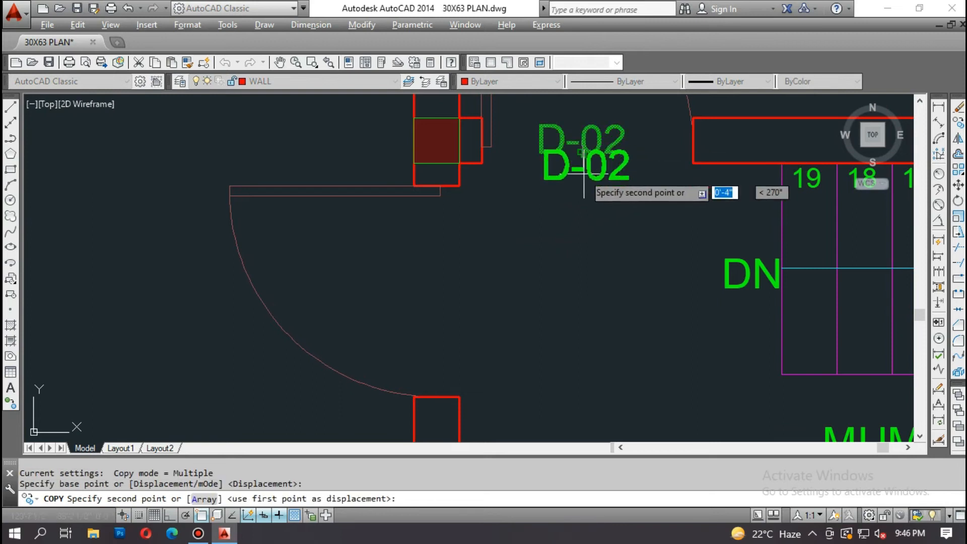
pyautogui.click(438, 300)
pyautogui.scroll(-3, 412, 298)
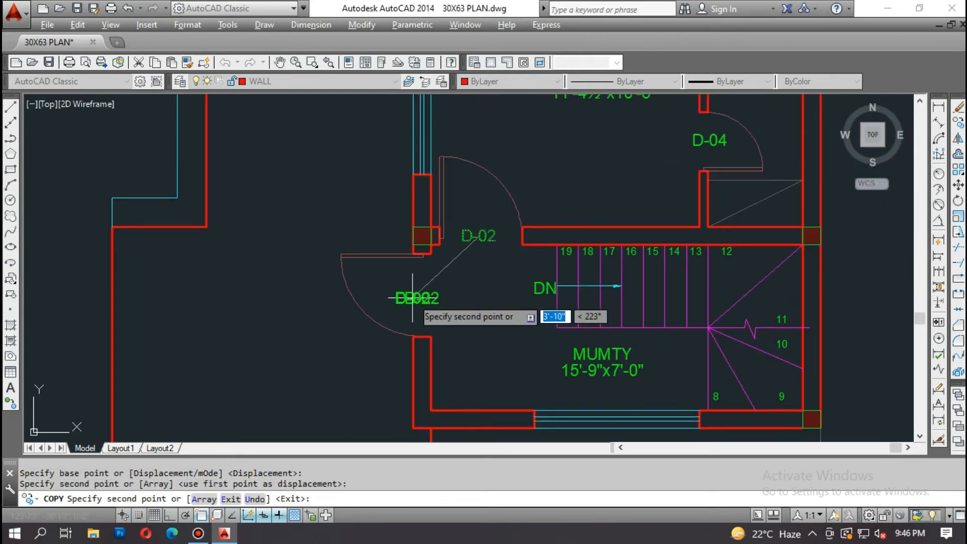
pyautogui.scroll(-2, 429, 300)
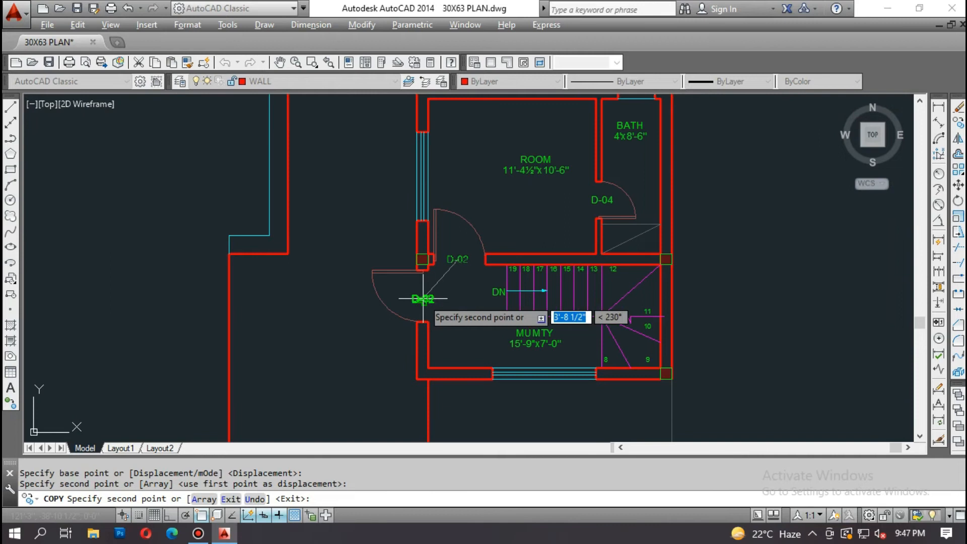
pyautogui.press('Escape')
# Step: Copy the bed with side tables from the furnished plan's left bedroom to the empty area above the new room
pyautogui.scroll(-1, 430, 300)
pyautogui.scroll(2, 458, 288)
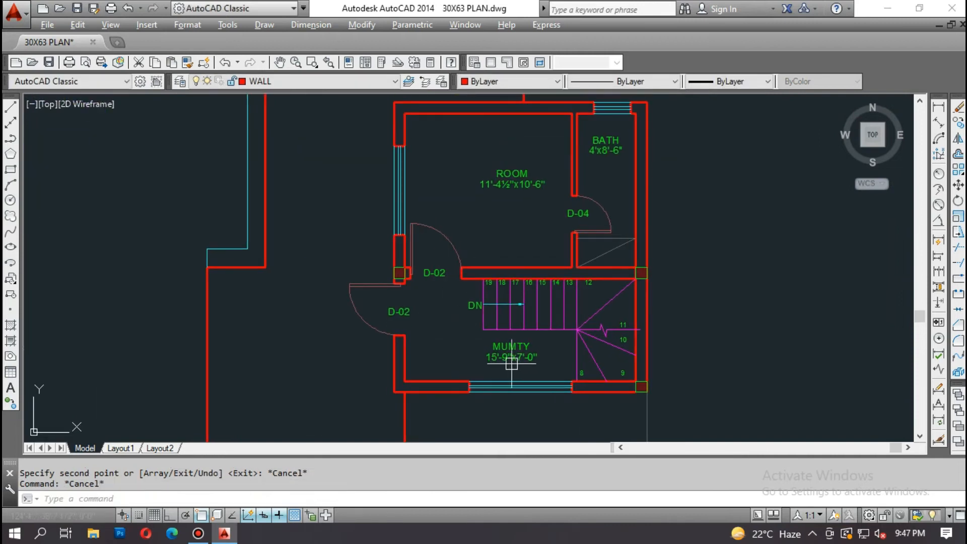
pyautogui.scroll(-4, 611, 199)
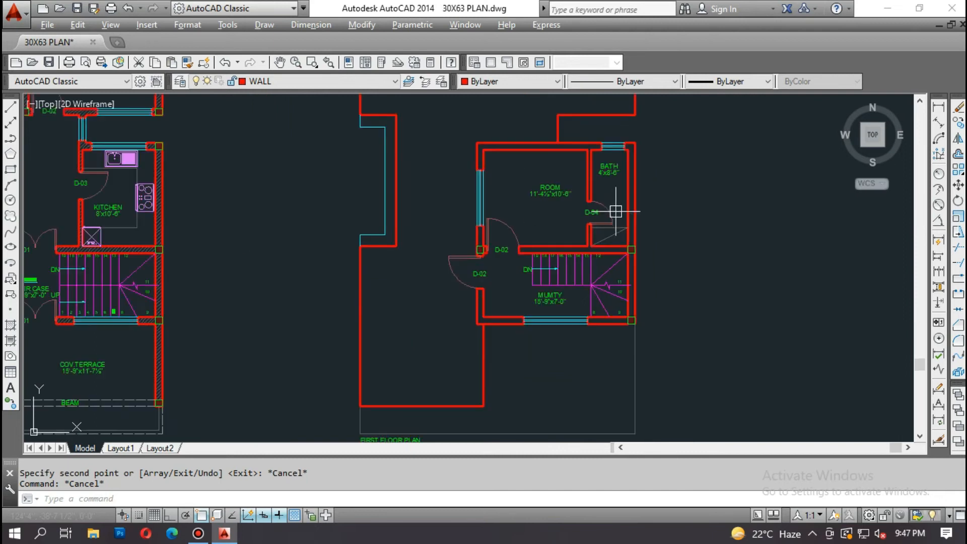
pyautogui.press('Escape')
pyautogui.write('co')
pyautogui.press('Return')
pyautogui.moveTo(297, 140); pyautogui.dragTo(301, 268, button='middle')
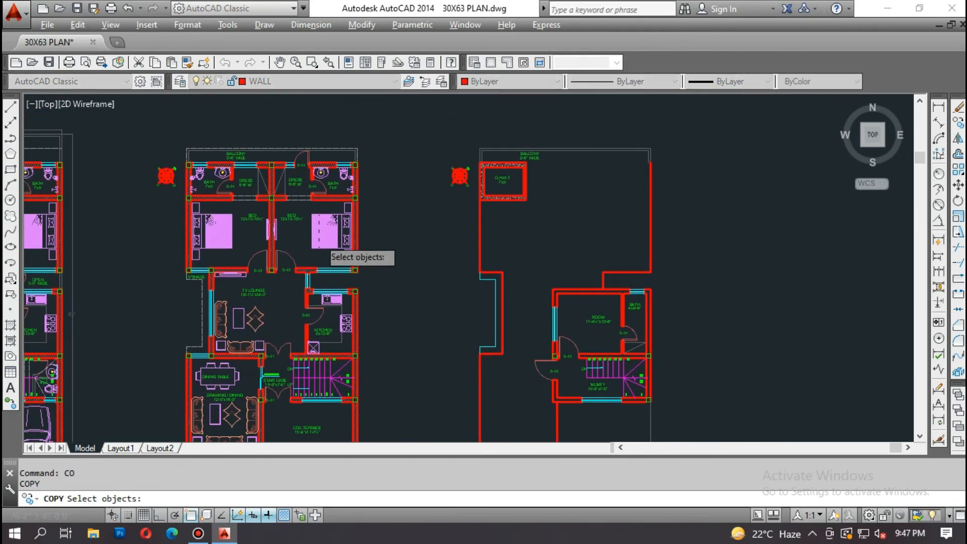
pyautogui.scroll(2, 317, 238)
pyautogui.click(126, 219)
pyautogui.press('Return')
pyautogui.click(134, 225)
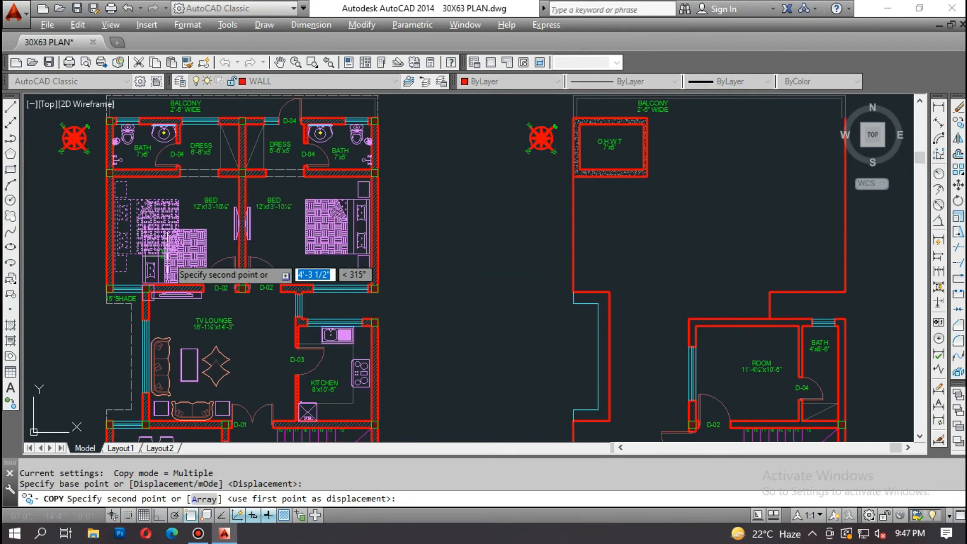
pyautogui.moveTo(745, 353); pyautogui.dragTo(529, 231, button='middle')
pyautogui.scroll(2, 529, 304)
pyautogui.moveTo(528, 305); pyautogui.dragTo(559, 411, button='middle')
pyautogui.click(525, 200)
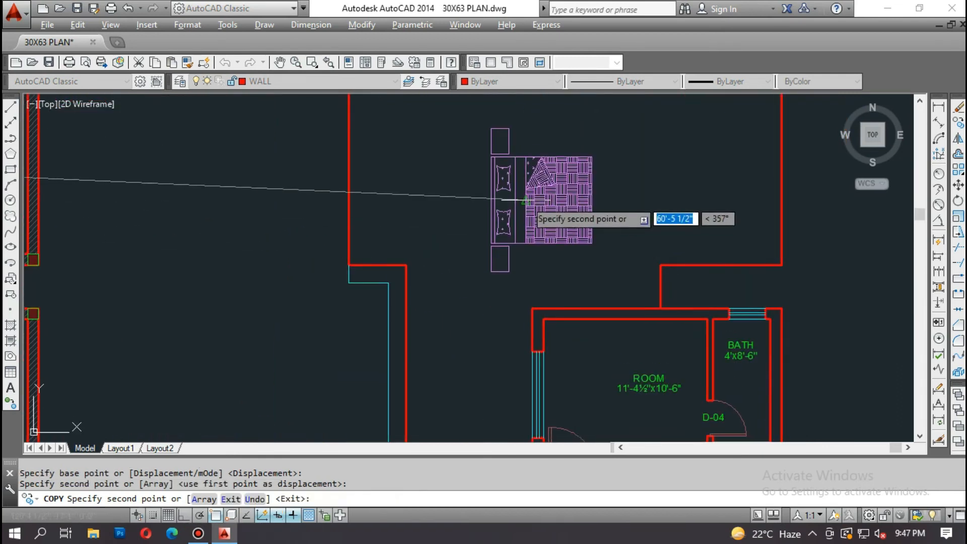
pyautogui.press('Escape')
# Step: Rotate the bed copy 90 degrees clockwise about its headboard's midpoint so the headboard faces up
pyautogui.write('ro')
pyautogui.press('Return')
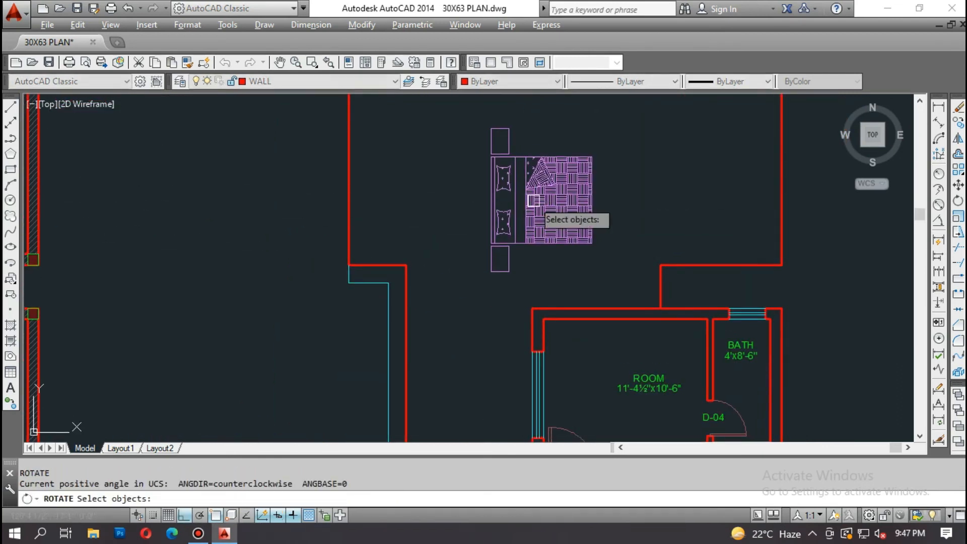
pyautogui.scroll(2, 542, 201)
pyautogui.click(542, 202)
pyautogui.press('Return')
pyautogui.click(458, 190)
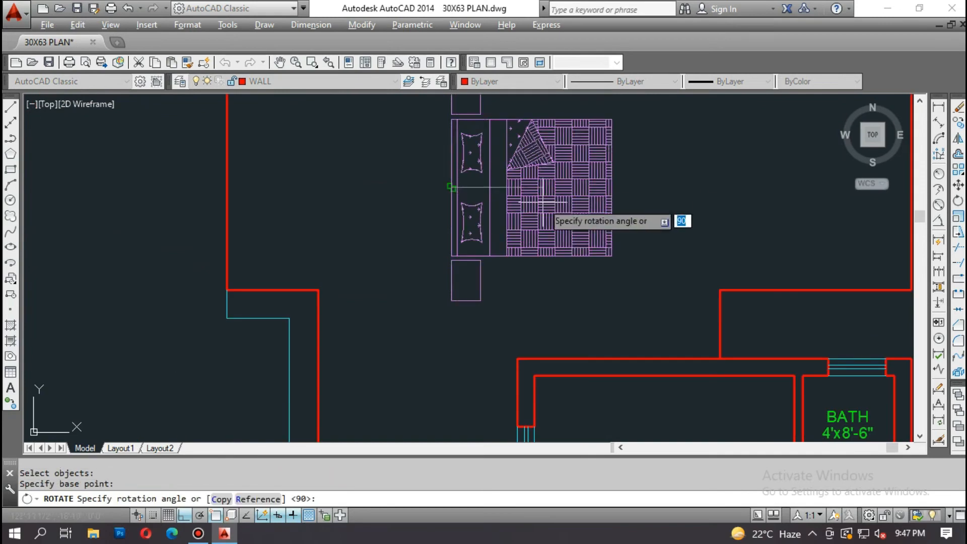
pyautogui.click(538, 311)
pyautogui.press('Escape')
# Step: Move the rotated bed by its headboard's midpoint into the room, placing it centrally just below the upper wall
pyautogui.write('m')
pyautogui.press('Return')
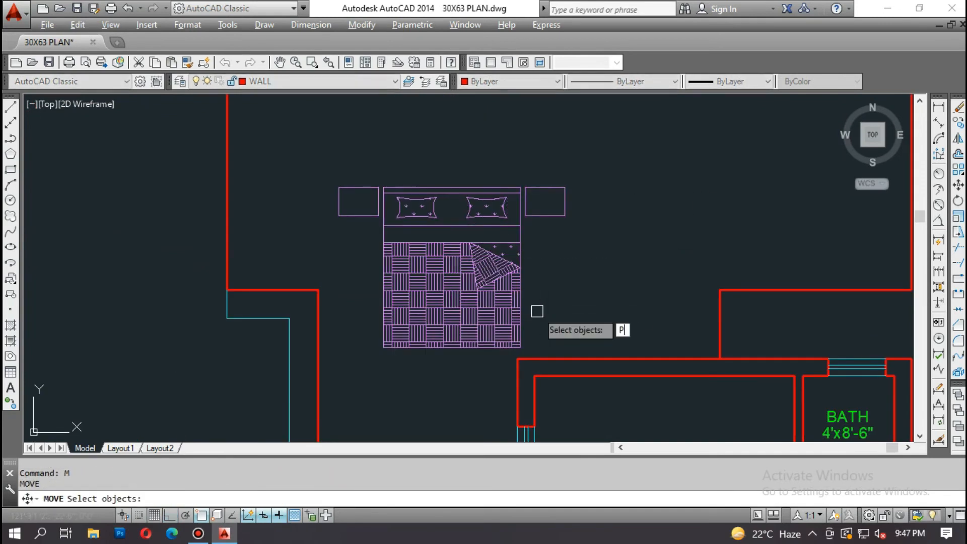
pyautogui.write('p')
pyautogui.press('Return')
pyautogui.press('Return')
pyautogui.click(452, 187)
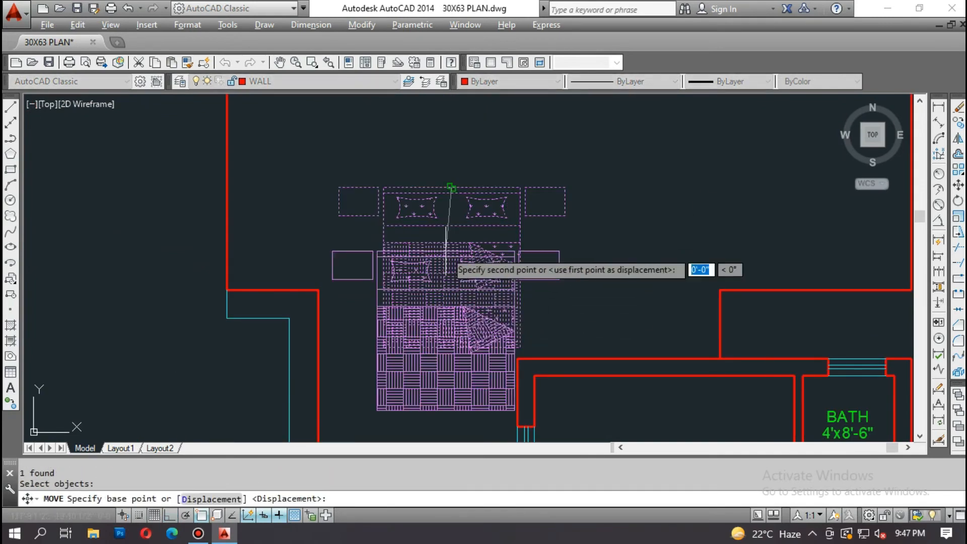
pyautogui.moveTo(663, 394); pyautogui.dragTo(551, 230, button='middle')
pyautogui.scroll(2, 540, 231)
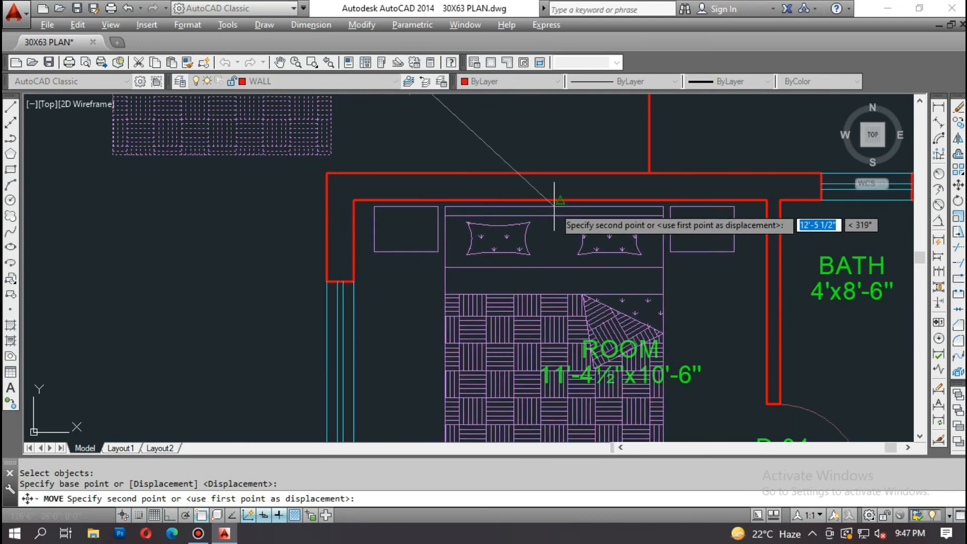
pyautogui.scroll(2, 556, 204)
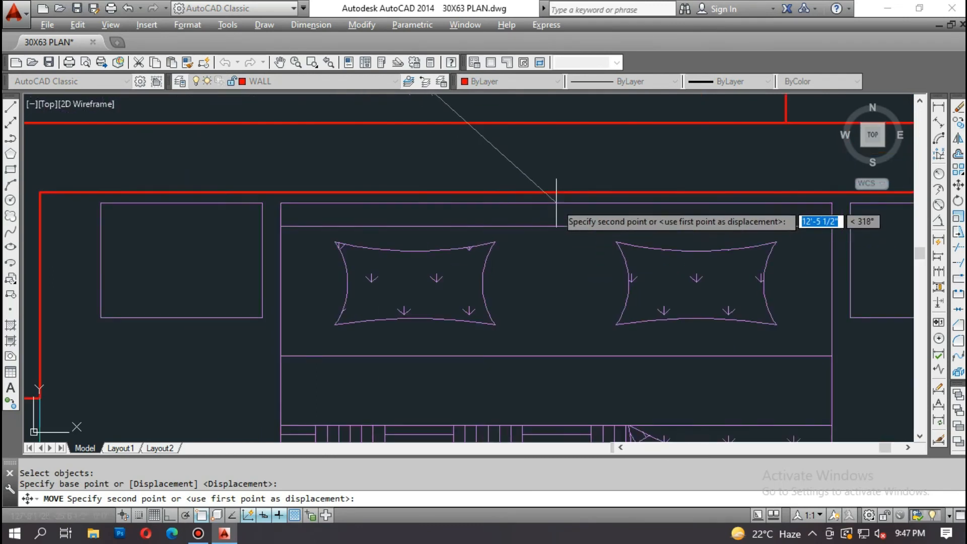
pyautogui.click(556, 202)
pyautogui.scroll(-3, 553, 202)
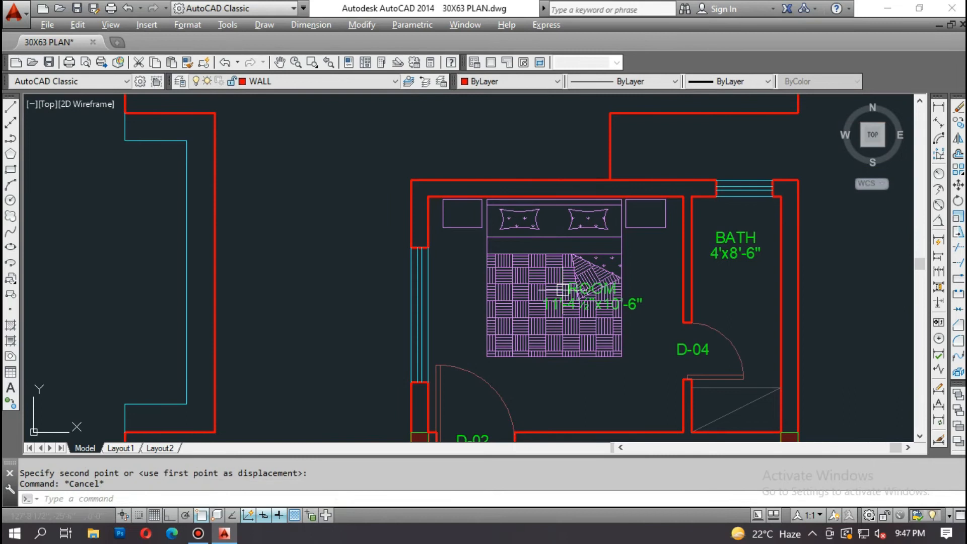
pyautogui.press('Return')
pyautogui.scroll(2, 513, 276)
pyautogui.click(429, 261)
pyautogui.click(710, 353)
pyautogui.press('Return')
pyautogui.click(579, 151)
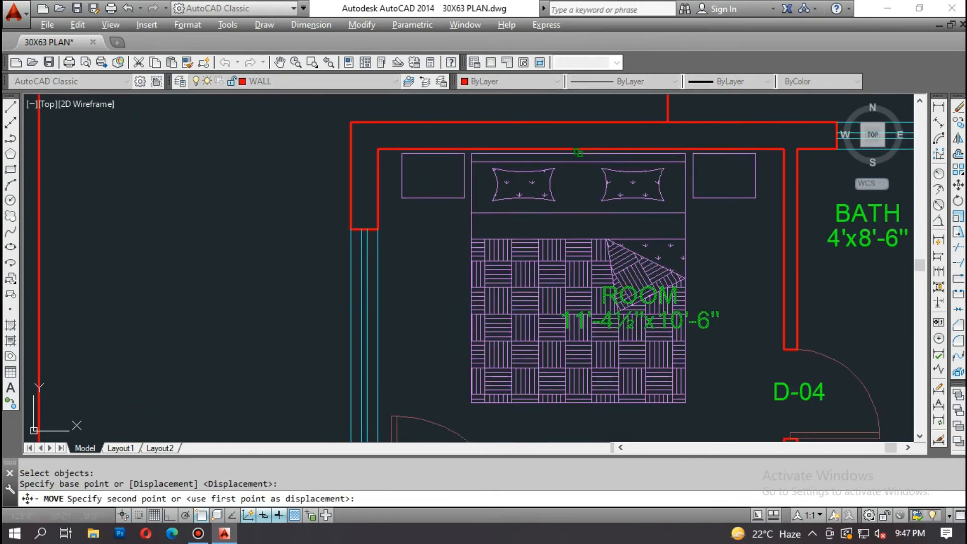
pyautogui.moveTo(645, 373); pyautogui.dragTo(571, 210, button='middle')
pyautogui.press('Escape')
# Step: Move the ROOM name and size label straight down to the clear floor below the bed
pyautogui.press('Return')
pyautogui.click(311, 109)
pyautogui.click(685, 205)
pyautogui.press('Return')
pyautogui.click(616, 184)
pyautogui.click(635, 309)
pyautogui.press('Escape')
pyautogui.scroll(-2, 458, 308)
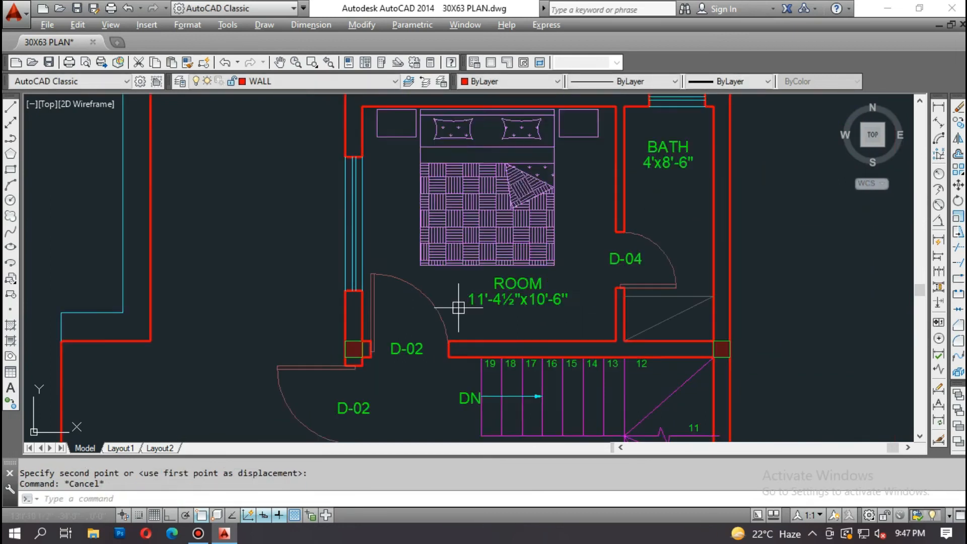
# Step: Copy the washbasin, toilet, small tap fixture and shower from the furnished plan's upper-right 7'x5' bath to outside the new bath's right wall
pyautogui.scroll(-2, 458, 307)
pyautogui.press('Escape')
pyautogui.write('O')
pyautogui.press('Return')
pyautogui.scroll(-2, 506, 336)
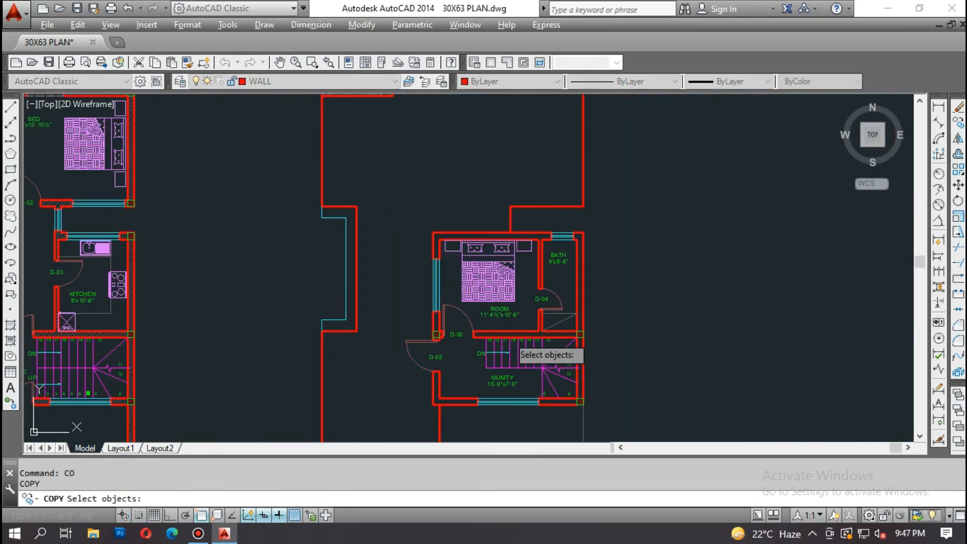
pyautogui.scroll(-2, 449, 315)
pyautogui.scroll(8, 309, 239)
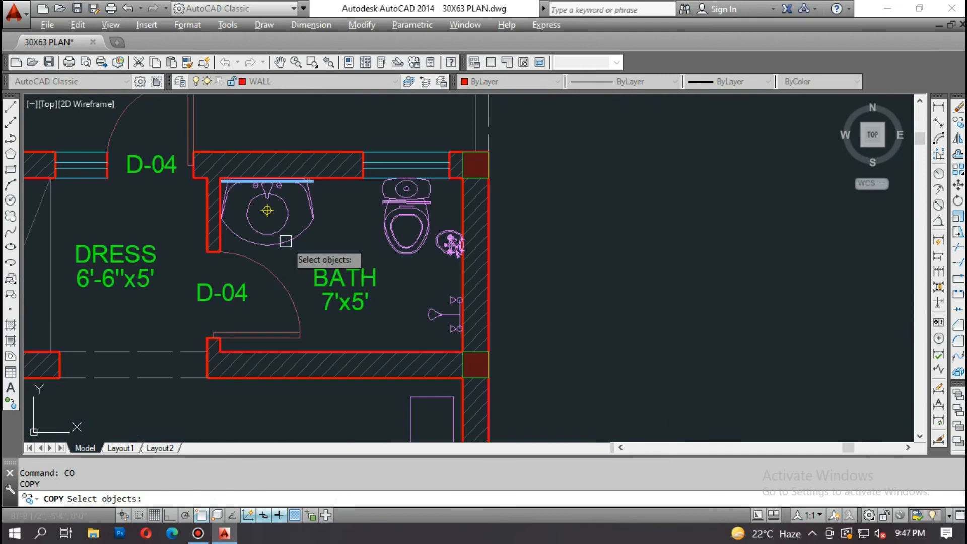
pyautogui.scroll(-3, 252, 202)
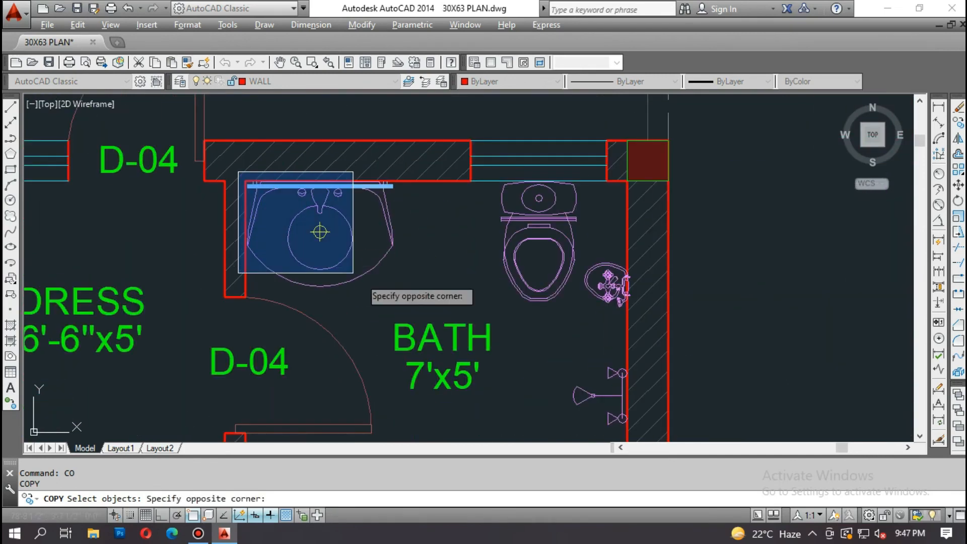
pyautogui.click(408, 285)
pyautogui.scroll(4, 486, 189)
pyautogui.click(234, 260)
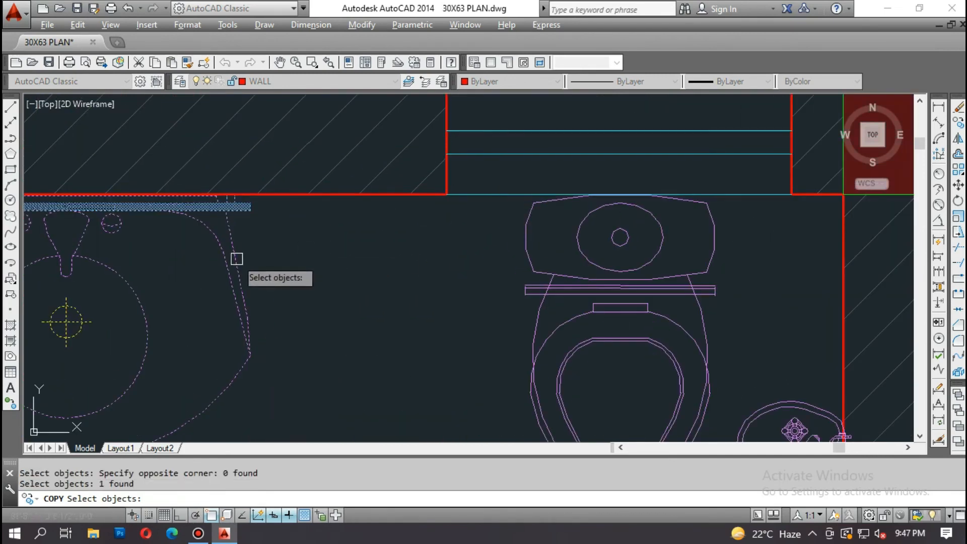
pyautogui.scroll(-2, 384, 238)
pyautogui.scroll(-3, 441, 206)
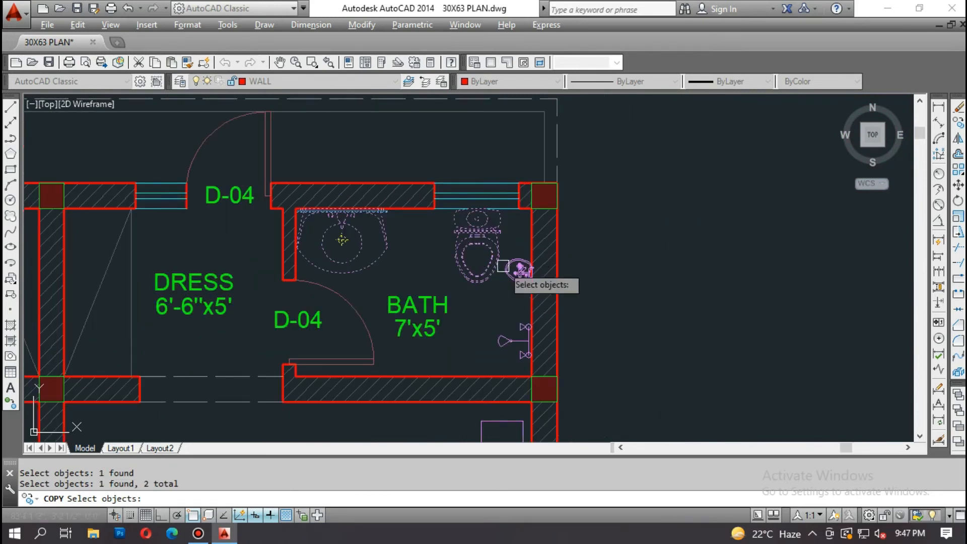
pyautogui.scroll(3, 497, 253)
pyautogui.click(445, 244)
pyautogui.click(599, 345)
pyautogui.moveTo(458, 375); pyautogui.dragTo(448, 263, button='middle')
pyautogui.click(447, 264)
pyautogui.click(597, 405)
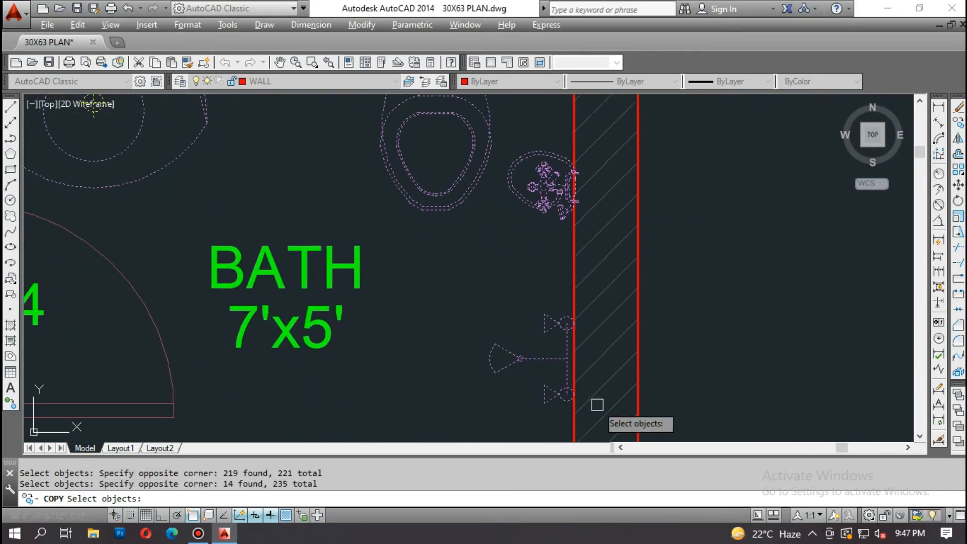
pyautogui.press('Return')
pyautogui.click(490, 328)
pyautogui.scroll(-8, 292, 259)
pyautogui.scroll(3, 436, 359)
pyautogui.scroll(3, 349, 252)
pyautogui.click(421, 222)
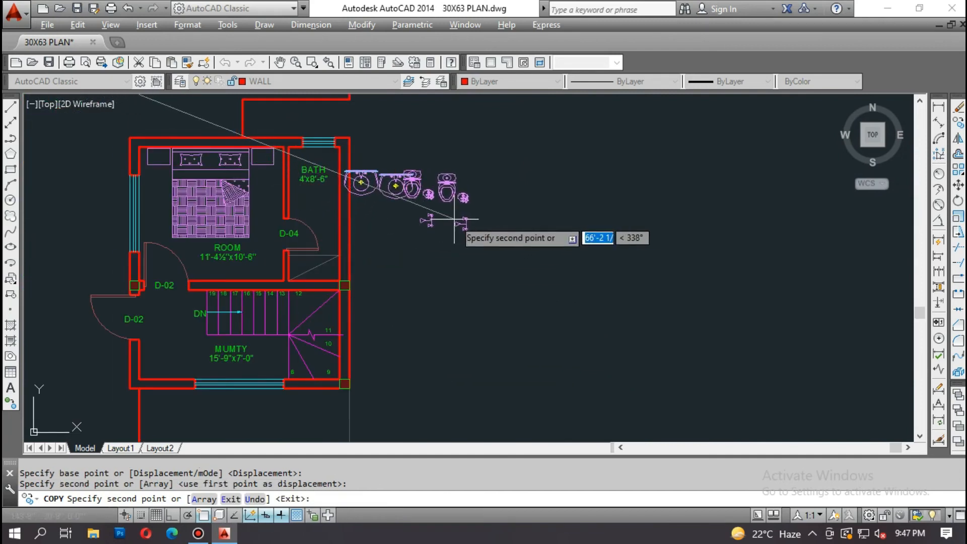
pyautogui.press('Escape')
# Step: Rotate the copied washbasin 90 degrees clockwise with ortho on, so its back faces right
pyautogui.scroll(2, 356, 170)
pyautogui.press('F8')
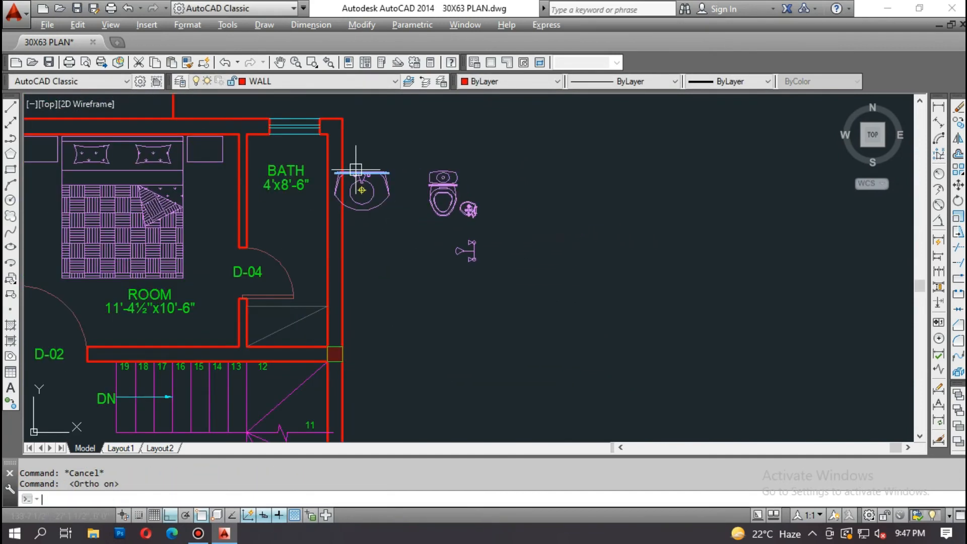
pyautogui.write('R')
pyautogui.press('Return')
pyautogui.scroll(4, 353, 174)
pyautogui.click(319, 146)
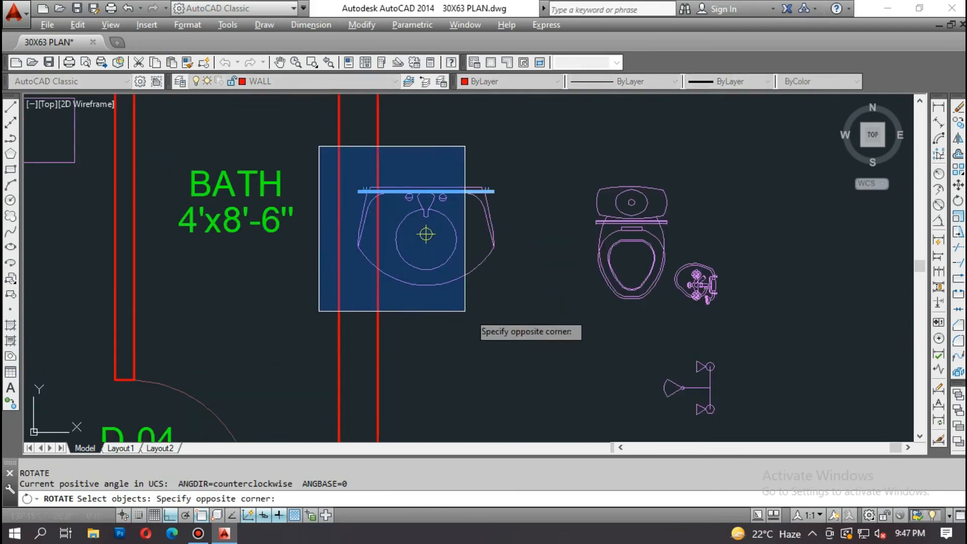
pyautogui.click(463, 331)
pyautogui.press('Return')
pyautogui.click(390, 212)
pyautogui.press('Escape')
# Step: Move the rotated washbasin against the inner face of the bath's right wall, opposite door D-04
pyautogui.write('M')
pyautogui.press('Return')
pyautogui.click(434, 214)
pyautogui.scroll(2, 445, 211)
pyautogui.press('Return')
pyautogui.click(431, 216)
pyautogui.scroll(-3, 388, 312)
pyautogui.scroll(3, 378, 269)
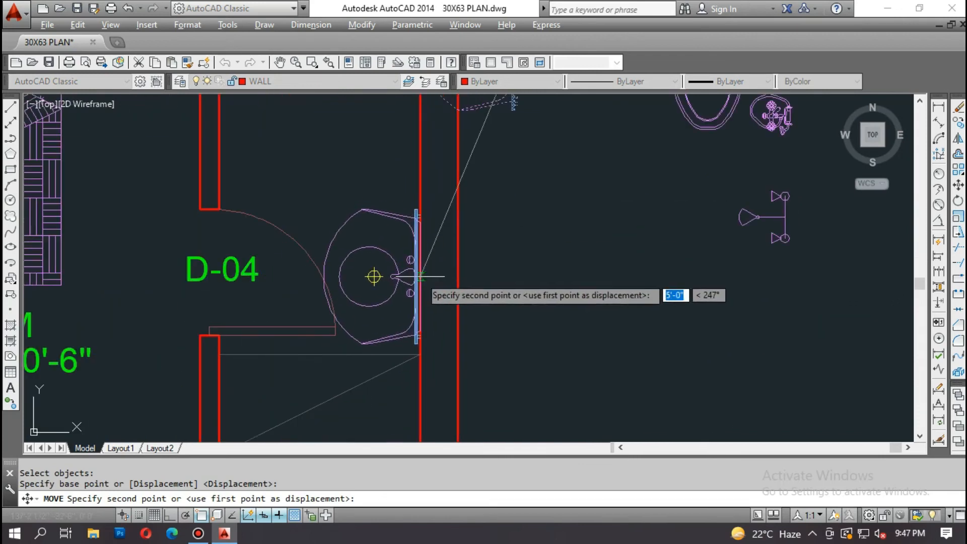
pyautogui.click(420, 284)
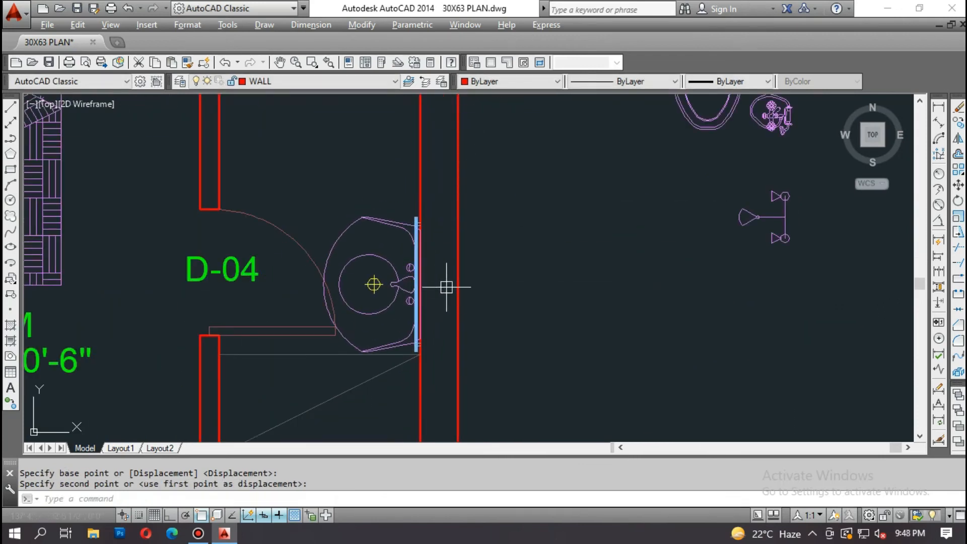
# Step: Copy the smaller oval washbasin from the loose fixture blocks beside the plans to outside the new bath's right wall
pyautogui.scroll(-6, 446, 287)
pyautogui.scroll(10, 30, 281)
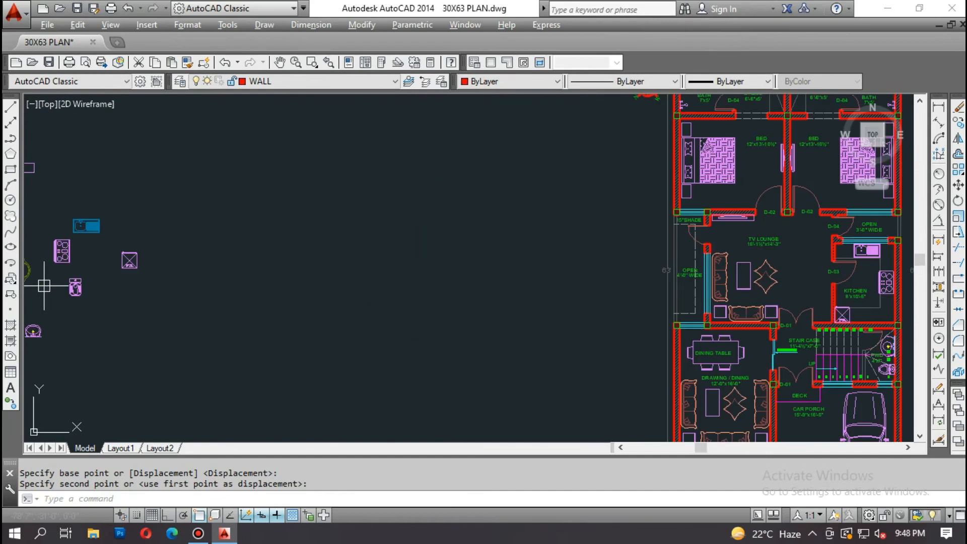
pyautogui.scroll(-4, 328, 246)
pyautogui.scroll(5, 323, 353)
pyautogui.press('Escape')
pyautogui.write('c')
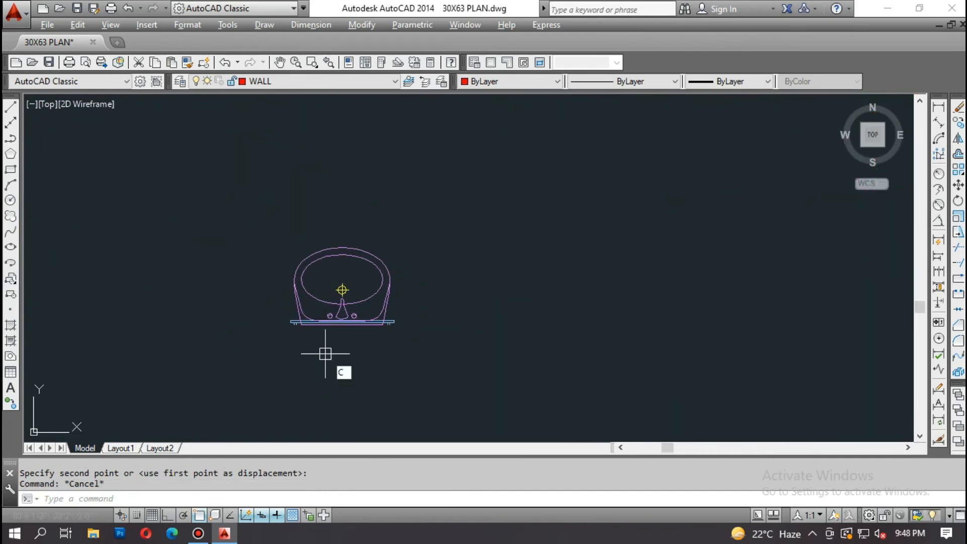
pyautogui.press('space')
pyautogui.click(390, 368)
pyautogui.press('Escape')
pyautogui.press('space')
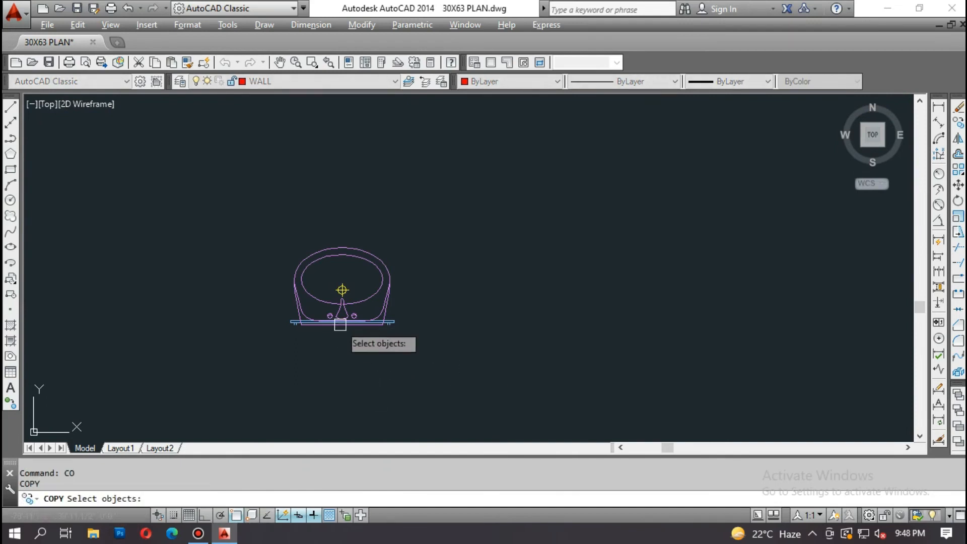
pyautogui.click(341, 325)
pyautogui.press('space')
pyautogui.click(337, 317)
pyautogui.scroll(-12, 222, 249)
pyautogui.scroll(12, 619, 237)
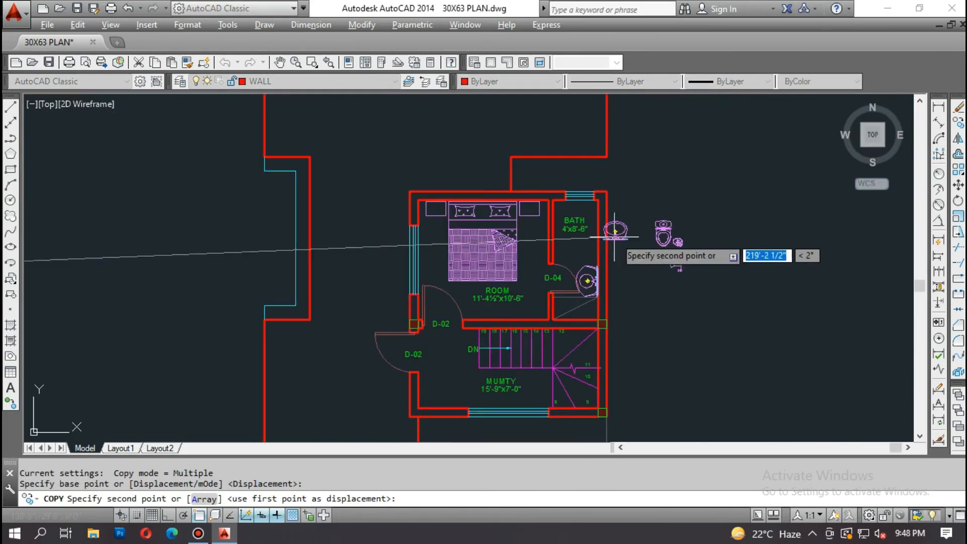
pyautogui.click(628, 266)
pyautogui.press('Escape')
# Step: Erase the larger washbasin from the new bath and dismiss the Windows Update notification
pyautogui.write('e')
pyautogui.press('space')
pyautogui.click(530, 240)
pyautogui.click(514, 278)
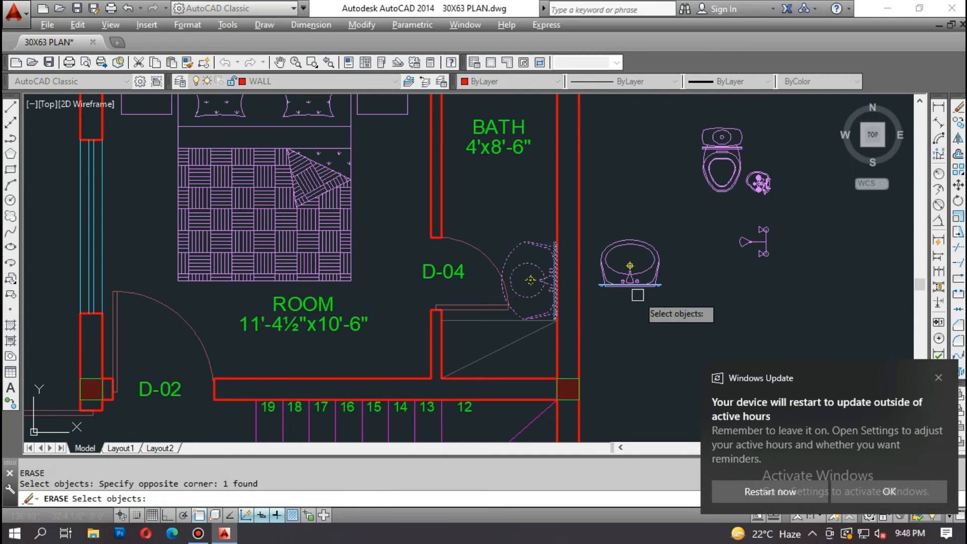
pyautogui.press('space')
pyautogui.press('Escape')
pyautogui.click(938, 378)
pyautogui.press('Escape')
pyautogui.write('l')
pyautogui.press('space')
pyautogui.click(668, 372)
pyautogui.press('Escape')
# Step: Rotate the oval washbasin 90 degrees clockwise about its back edge using ortho, then switch ortho off
pyautogui.press('F8')
pyautogui.write('ro')
pyautogui.press('space')
pyautogui.click(627, 280)
pyautogui.press('space')
pyautogui.click(627, 280)
pyautogui.click(617, 200)
pyautogui.press('Escape')
pyautogui.press('F8')
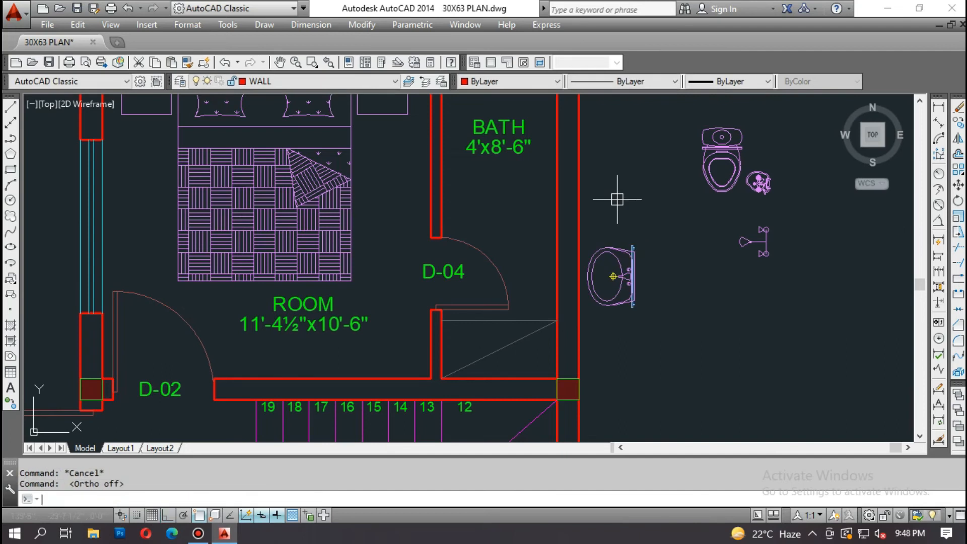
# Step: Move the rotated oval washbasin from outside the bath to the inner face of its right wall, opposite door D-04
pyautogui.click(632, 276)
pyautogui.scroll(4, 645, 273)
pyautogui.press('space')
pyautogui.click(631, 276)
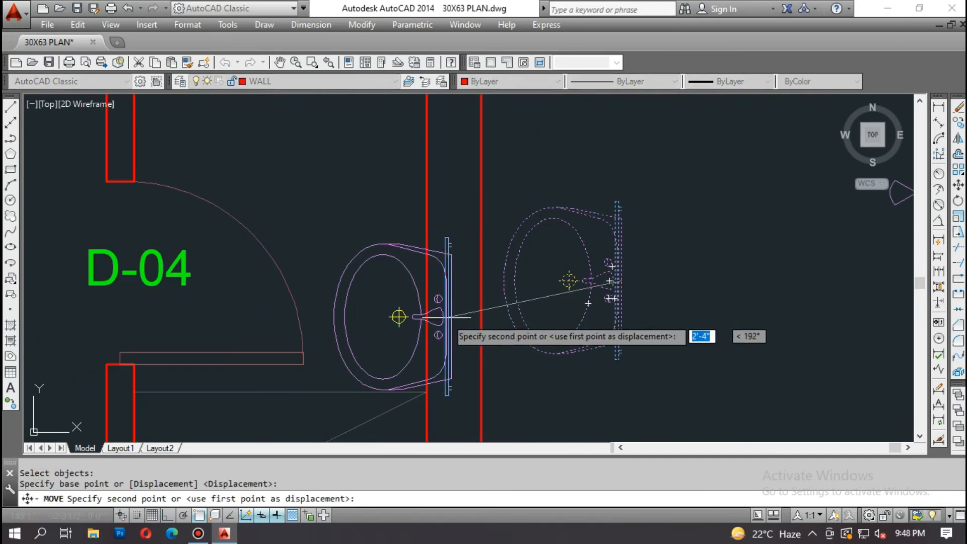
pyautogui.click(433, 303)
pyautogui.scroll(-5, 453, 345)
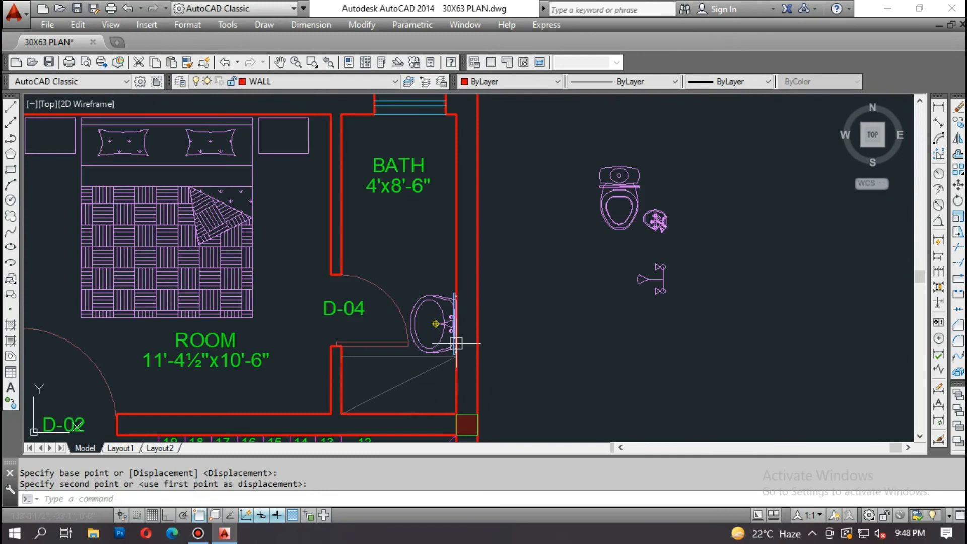
# Step: Switch ortho mode on for rotating the loose toilet outside the bath
pyautogui.scroll(3, 450, 337)
pyautogui.moveTo(637, 195); pyautogui.dragTo(516, 324, button='middle')
pyautogui.press('Escape')
pyautogui.press('Escape')
pyautogui.press('F8')
pyautogui.write('RO')
pyautogui.press('Return')
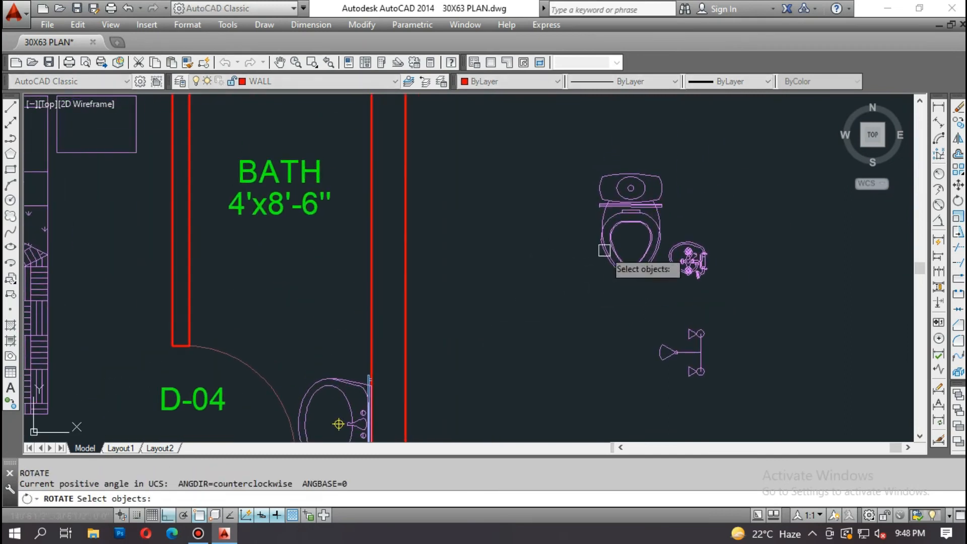
pyautogui.click(608, 249)
pyautogui.click(723, 283)
pyautogui.press('Return')
pyautogui.click(635, 234)
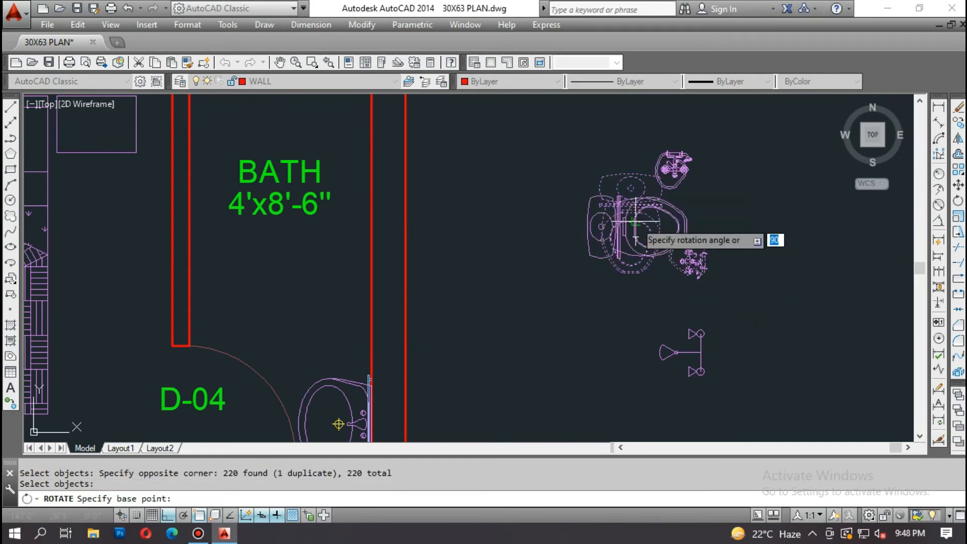
pyautogui.press('Escape')
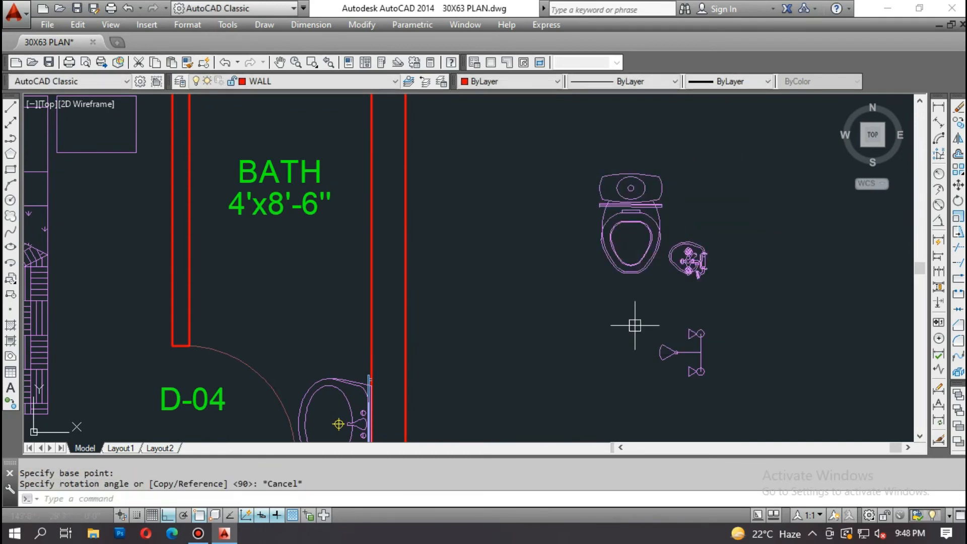
# Step: Rotate only the loose toilet 90 degrees clockwise so that its tank faces the bath's right wall side
pyautogui.press('Return')
pyautogui.click(627, 252)
pyautogui.press('Return')
pyautogui.click(628, 199)
pyautogui.click(632, 341)
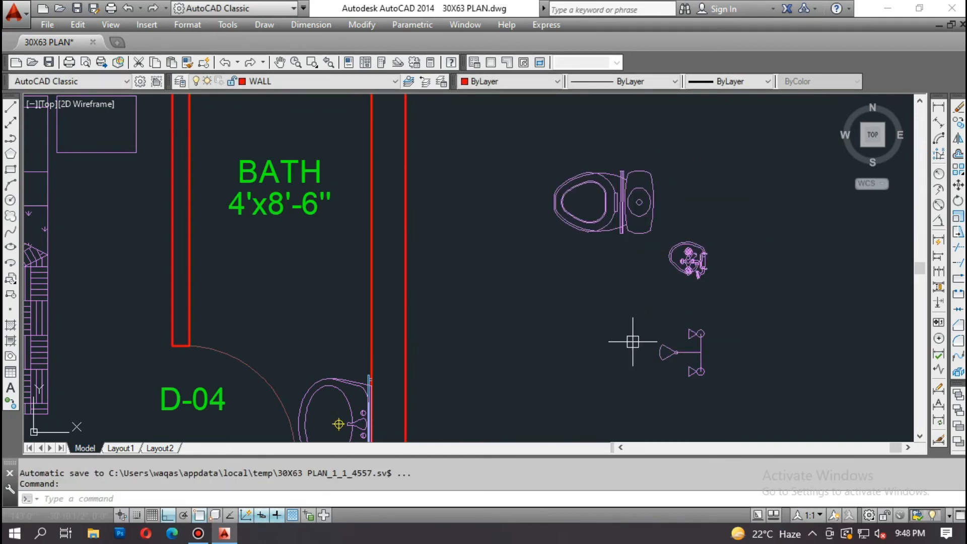
# Step: Move the rotated toilet into the bath with its tank against the inner face of the right wall
pyautogui.write('m')
pyautogui.press('Return')
pyautogui.write('p')
pyautogui.press('Return')
pyautogui.press('Return')
pyautogui.click(640, 199)
pyautogui.moveTo(639, 201); pyautogui.dragTo(748, 267, button='middle')
pyautogui.scroll(2, 465, 246)
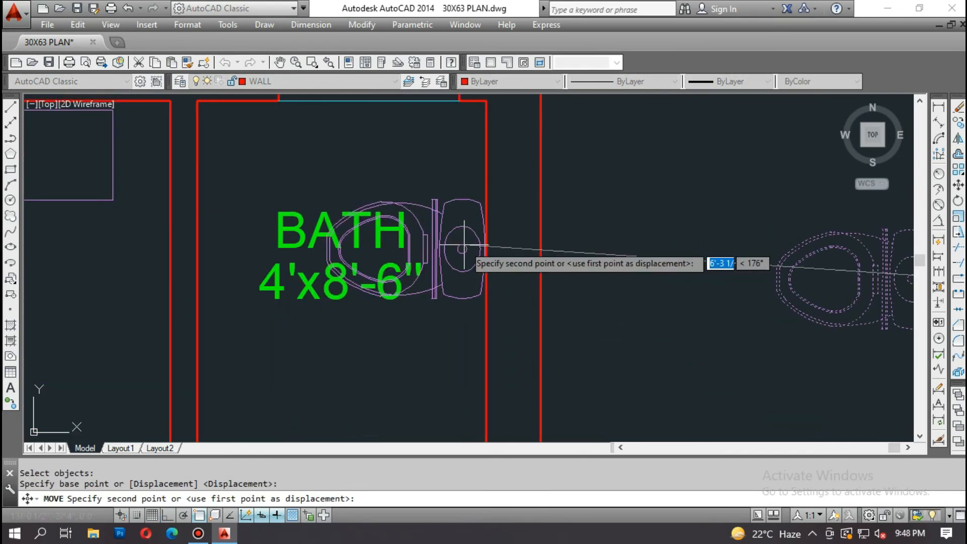
pyautogui.click(459, 237)
pyautogui.scroll(-3, 418, 234)
# Step: Move the small hand shower fixture against the bath's right wall, just above the toilet
pyautogui.write('m')
pyautogui.press('Return')
pyautogui.click(596, 252)
pyautogui.click(675, 310)
pyautogui.scroll(10, 649, 312)
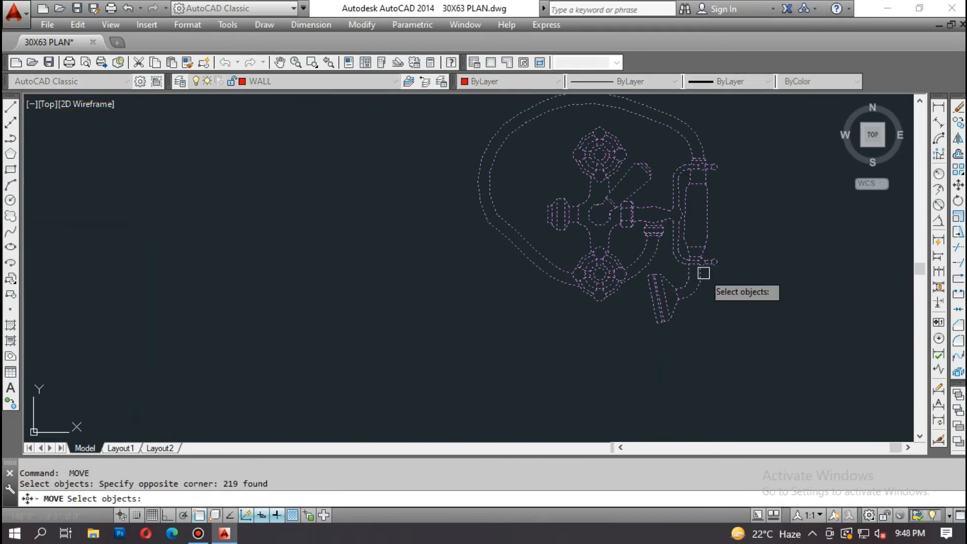
pyautogui.press('Return')
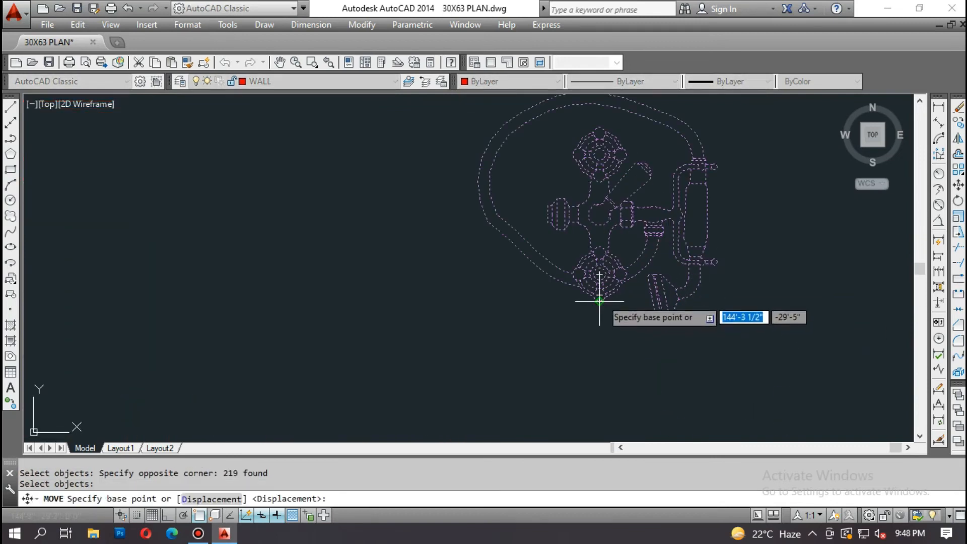
pyautogui.click(648, 221)
pyautogui.scroll(-5, 672, 255)
pyautogui.moveTo(431, 308); pyautogui.dragTo(623, 310, button='middle')
pyautogui.scroll(2, 353, 227)
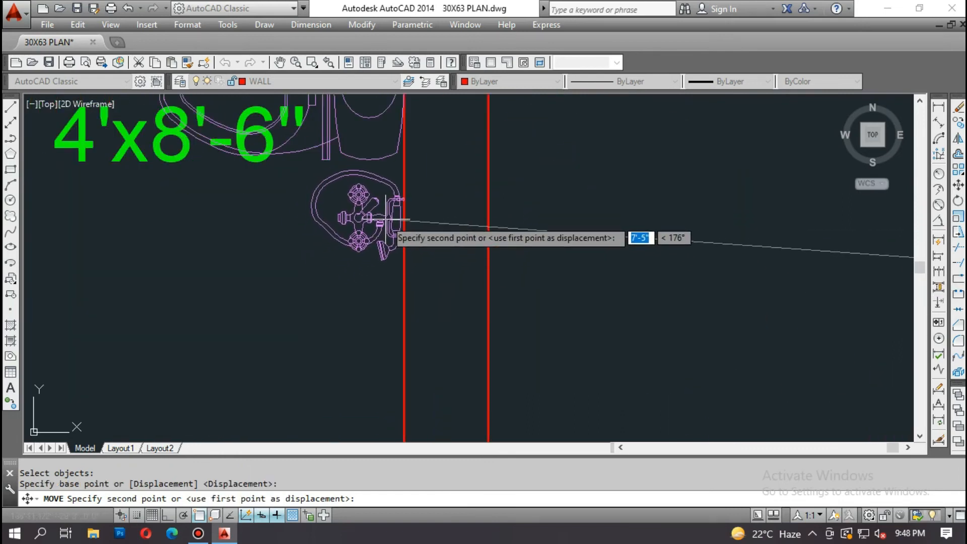
pyautogui.scroll(-2, 397, 222)
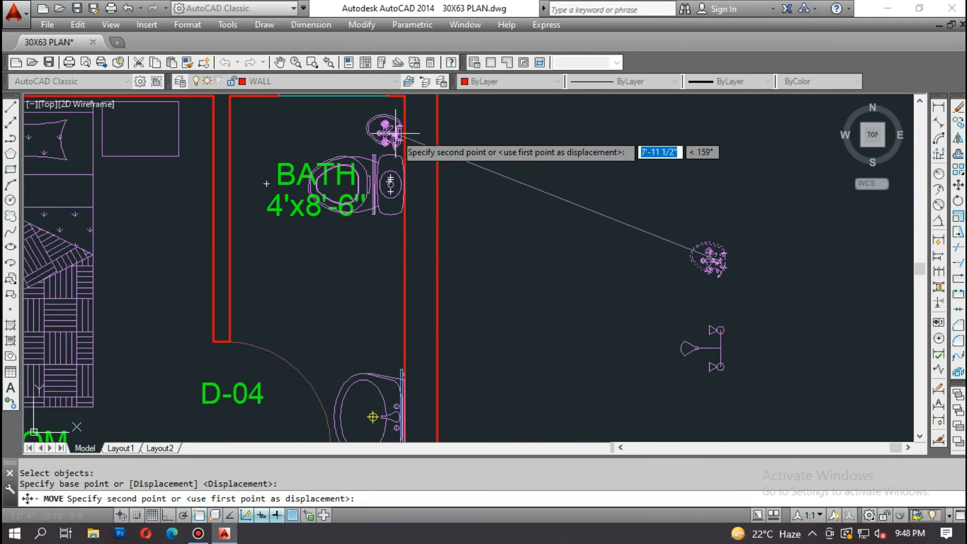
pyautogui.press('Escape')
# Step: Move the BATH label and its size text below the toilet, closer to the bath's left wall
pyautogui.write('m')
pyautogui.press('Return')
pyautogui.moveTo(291, 224); pyautogui.dragTo(289, 159)
pyautogui.press('Return')
pyautogui.click(324, 270)
pyautogui.click(303, 329)
pyautogui.write('co')
pyautogui.press('Return')
pyautogui.click(594, 263)
pyautogui.click(771, 417)
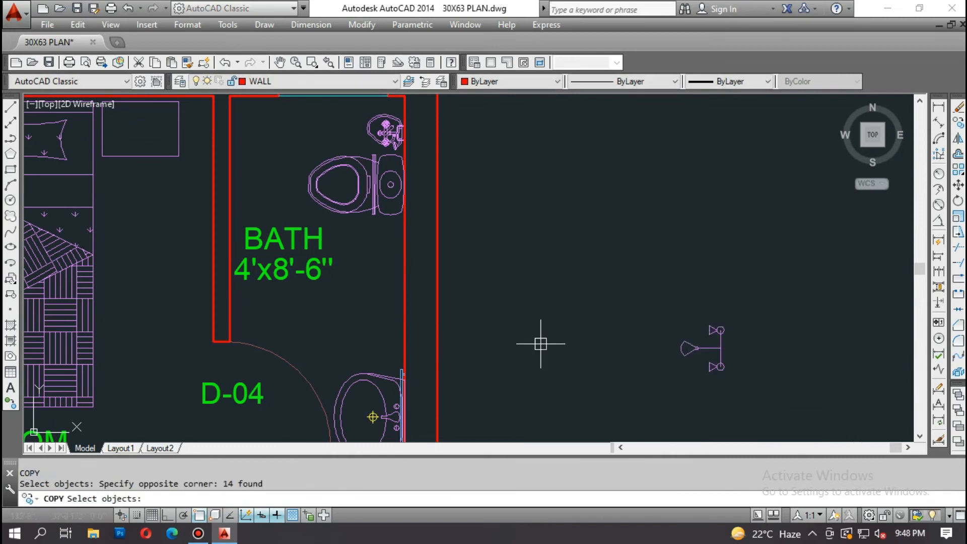
# Step: Move the toilet and hand shower together straight down along the bath's right wall, leaving space above them
pyautogui.write('m')
pyautogui.press('Return')
pyautogui.click(278, 102)
pyautogui.click(407, 227)
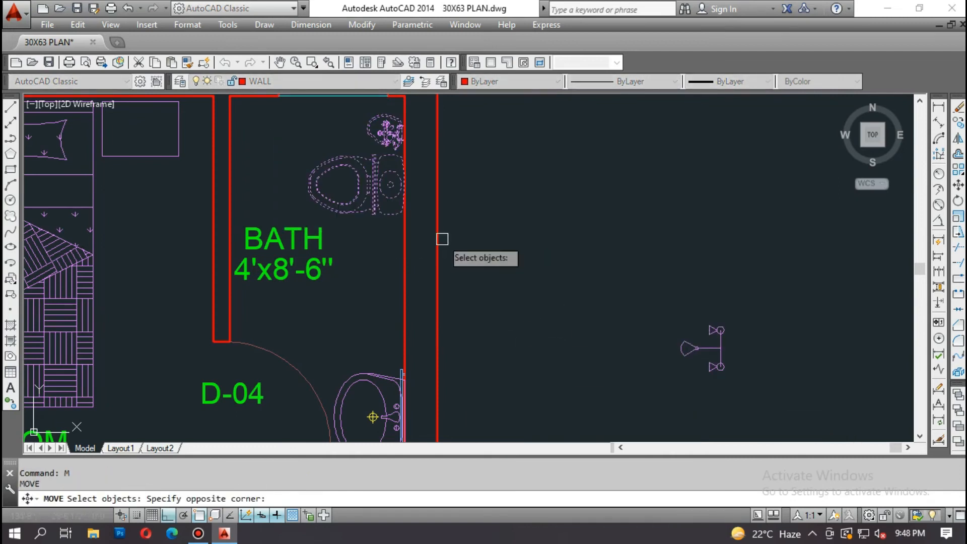
pyautogui.press('Return')
pyautogui.click(467, 157)
pyautogui.click(472, 260)
# Step: Move the loose shower head with its taps against the bath's right wall, above the hand shower
pyautogui.press('Return')
pyautogui.click(614, 287)
pyautogui.click(755, 391)
pyautogui.scroll(4, 714, 311)
pyautogui.press('Return')
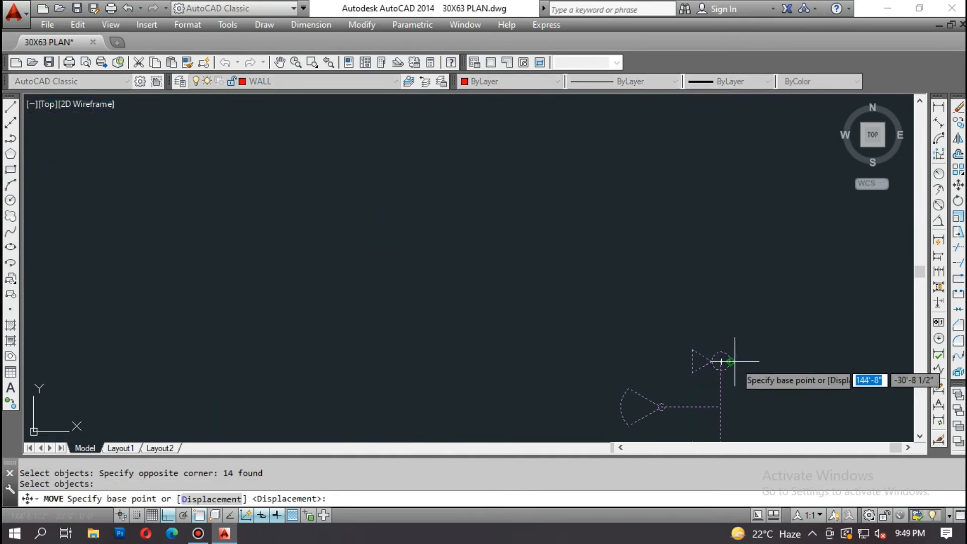
pyautogui.click(720, 361)
pyautogui.scroll(-4, 722, 360)
pyautogui.click(415, 179)
pyautogui.press('Escape')
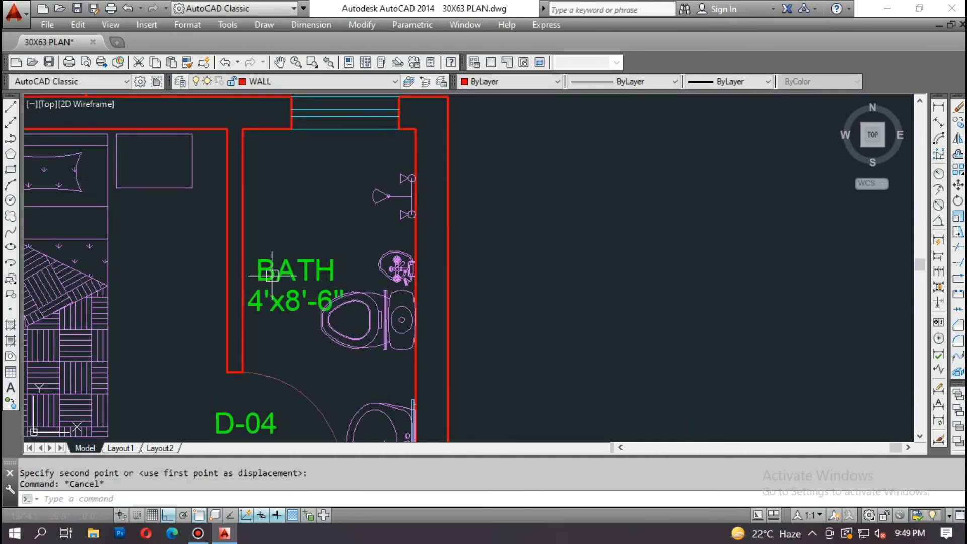
# Step: Move the BATH label and its size text straight up, clear of the toilet and beside the shower head
pyautogui.moveTo(271, 273); pyautogui.dragTo(369, 269, button='middle')
pyautogui.write('m')
pyautogui.press('Return')
pyautogui.click(387, 334)
pyautogui.click(372, 238)
pyautogui.press('Return')
pyautogui.click(694, 315)
pyautogui.click(685, 243)
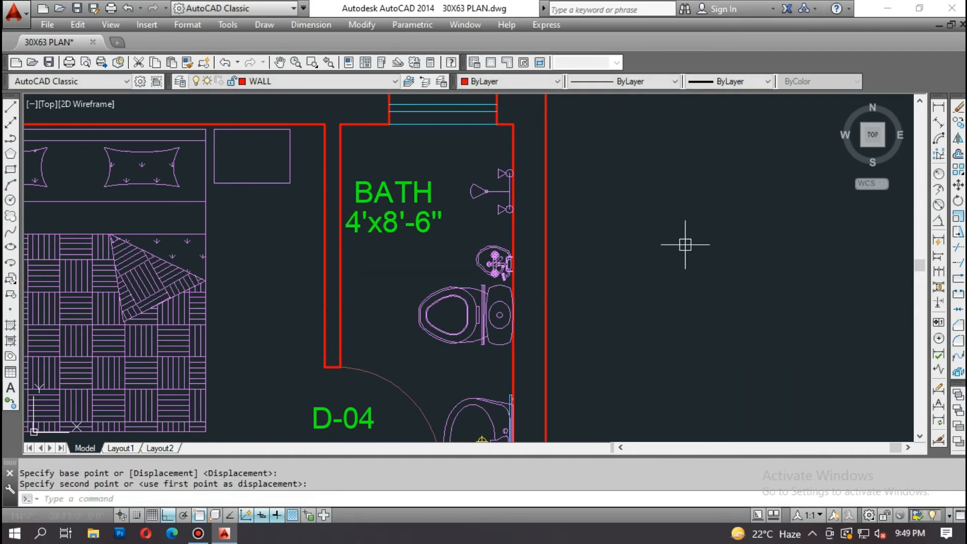
pyautogui.press('Escape')
# Step: Review the bath fixtures' arrangement, the room with attached bath, and the surrounding roof plan
pyautogui.scroll(-4, 584, 202)
pyautogui.moveTo(561, 292); pyautogui.dragTo(559, 272, button='middle')
pyautogui.scroll(4, 541, 229)
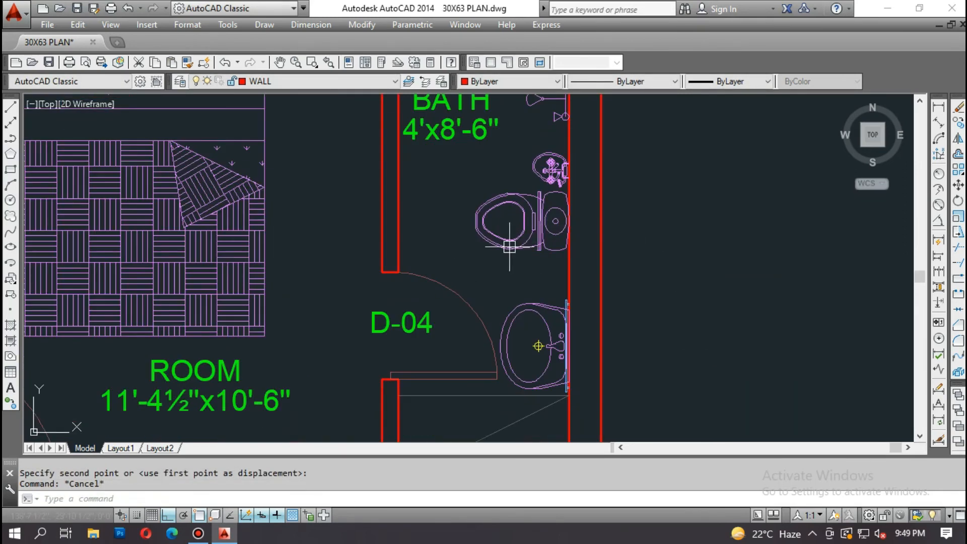
pyautogui.moveTo(484, 221); pyautogui.dragTo(485, 268, button='middle')
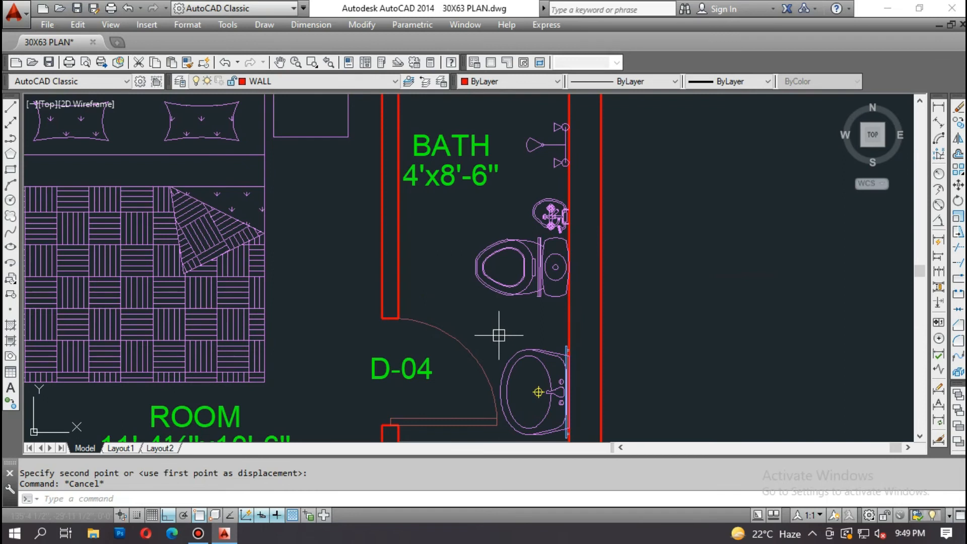
pyautogui.scroll(-2, 499, 334)
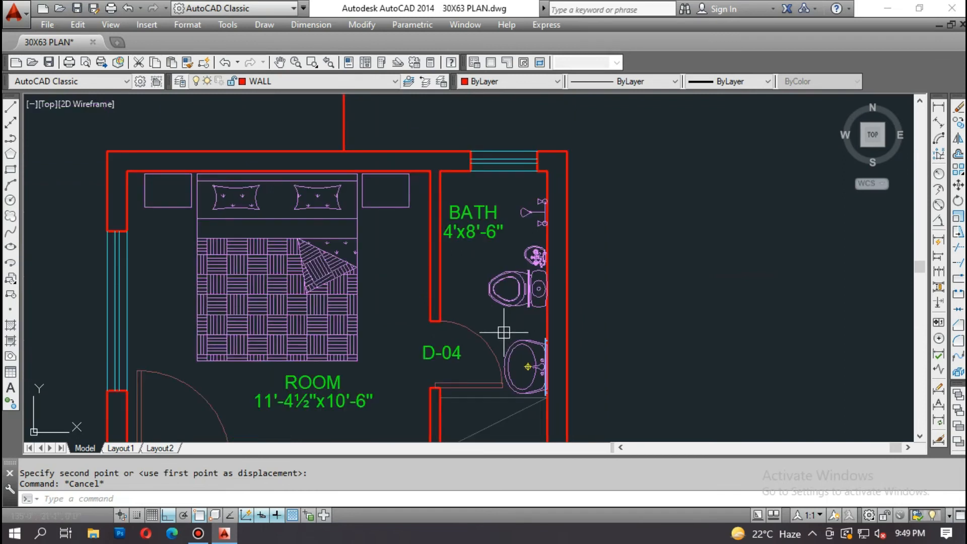
pyautogui.scroll(2, 513, 380)
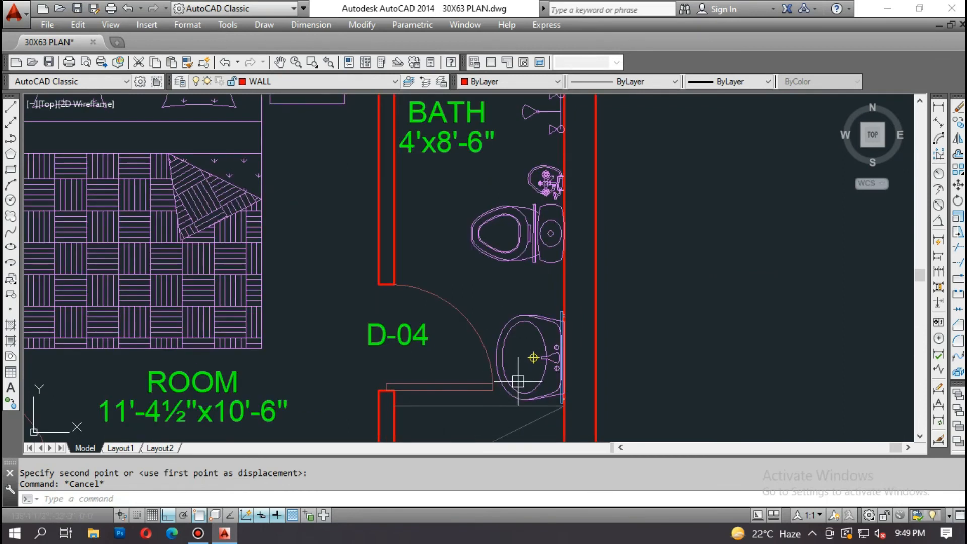
pyautogui.scroll(-2, 523, 382)
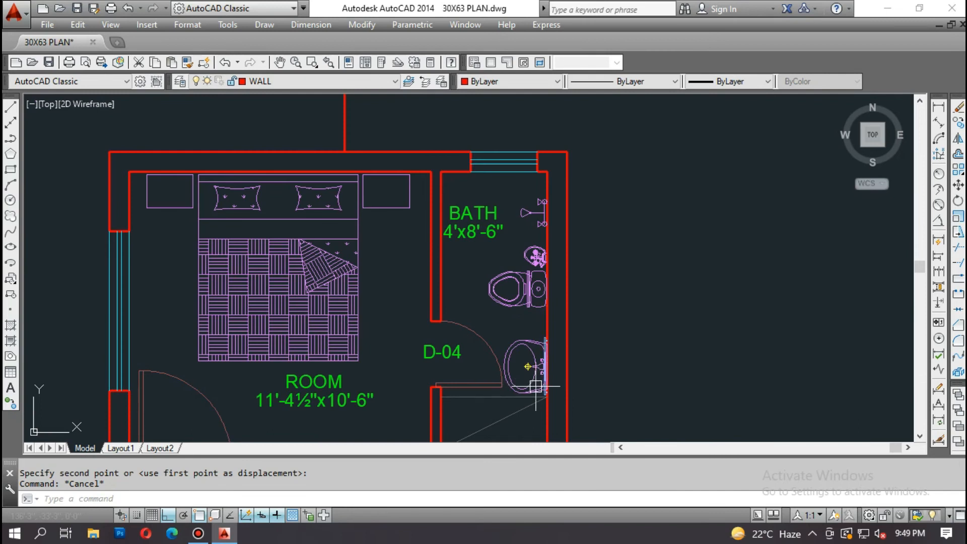
pyautogui.scroll(1, 535, 387)
pyautogui.moveTo(518, 238); pyautogui.dragTo(519, 322, button='middle')
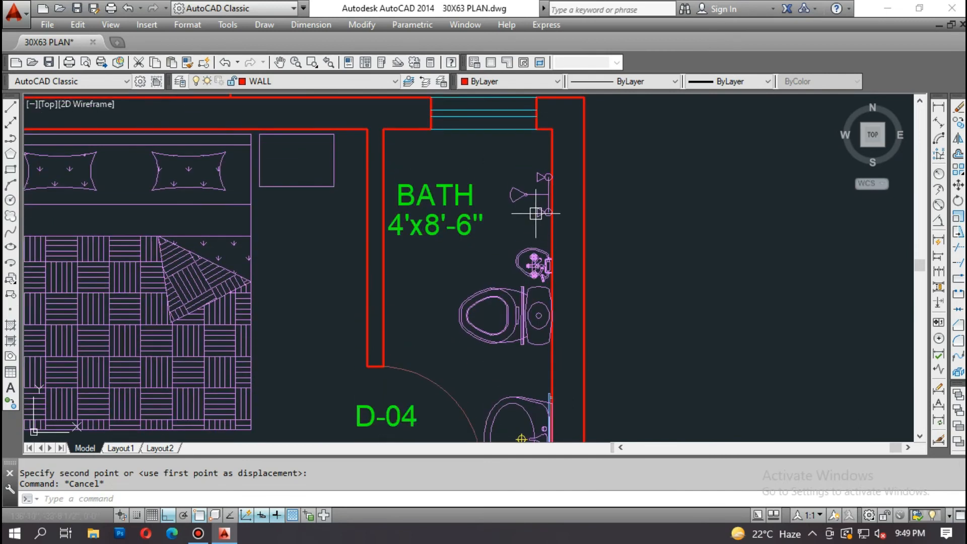
pyautogui.scroll(-2, 539, 216)
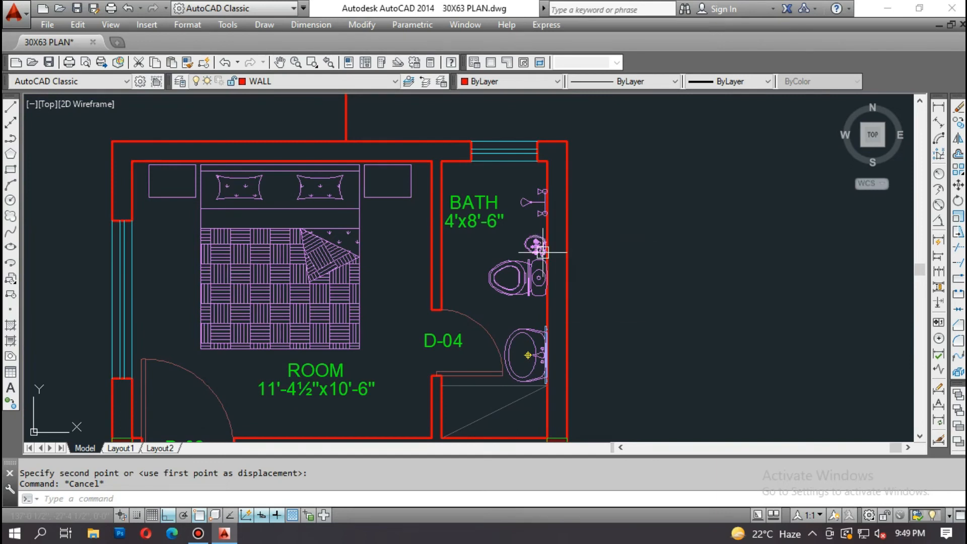
pyautogui.scroll(-2, 564, 259)
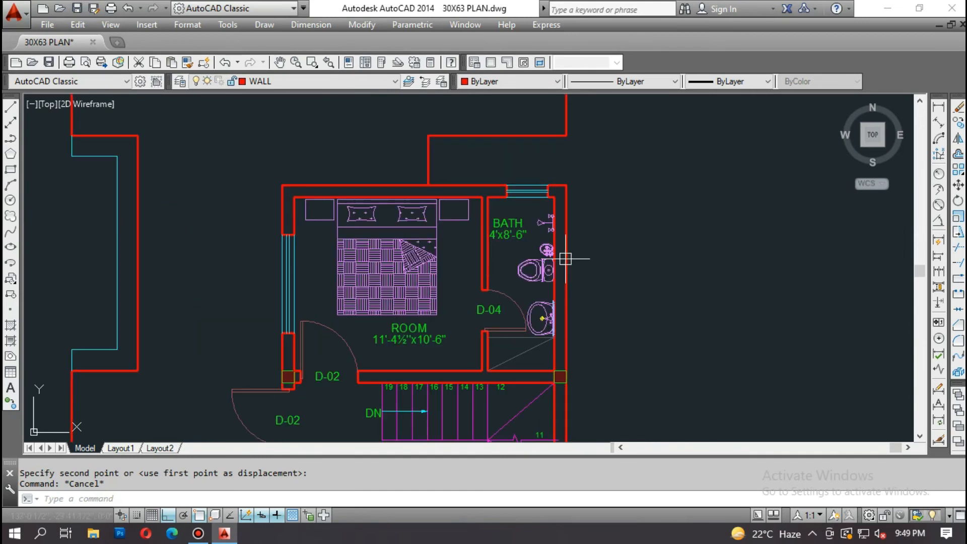
pyautogui.scroll(-4, 555, 311)
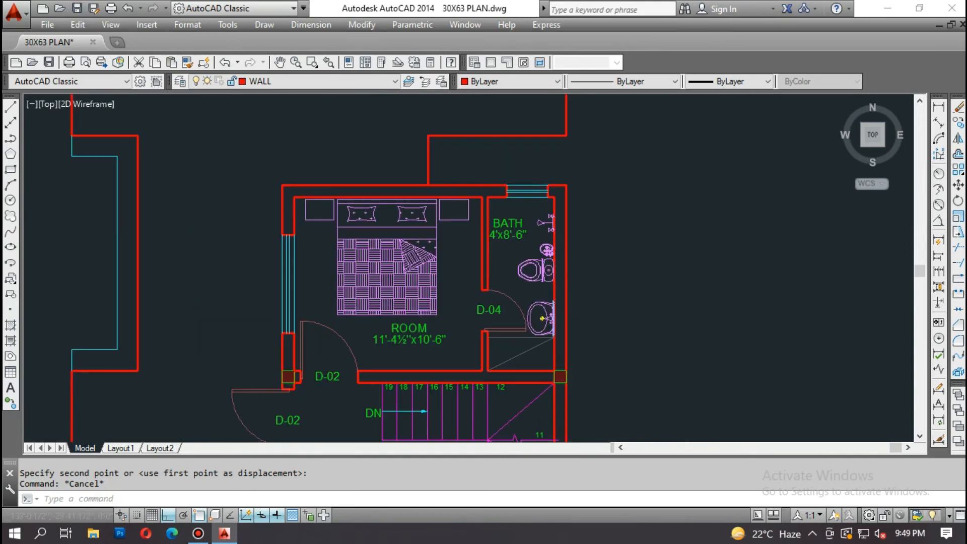
pyautogui.scroll(-1, 552, 312)
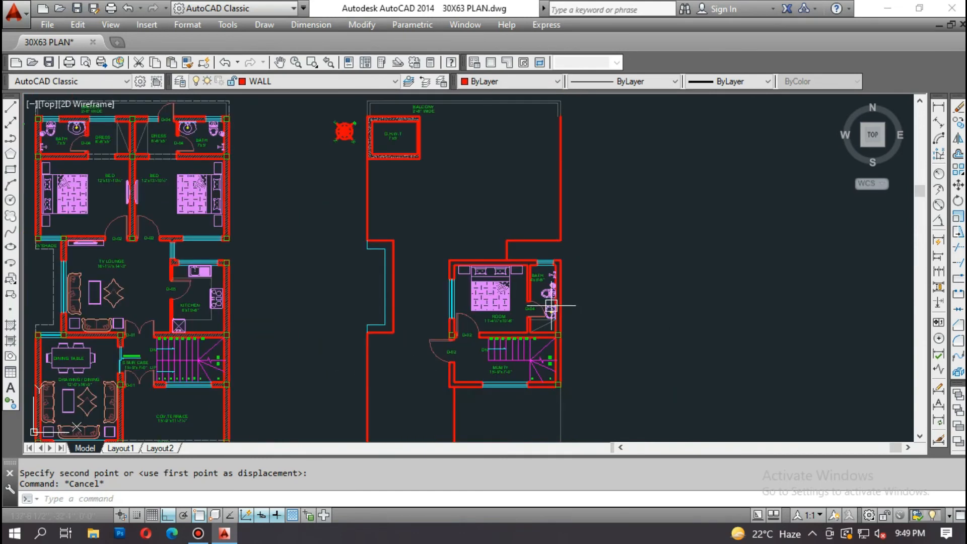
# Step: Offset the right boundary line and the two stepped wall lines above the room 4.5" towards the open roof
pyautogui.scroll(5, 496, 212)
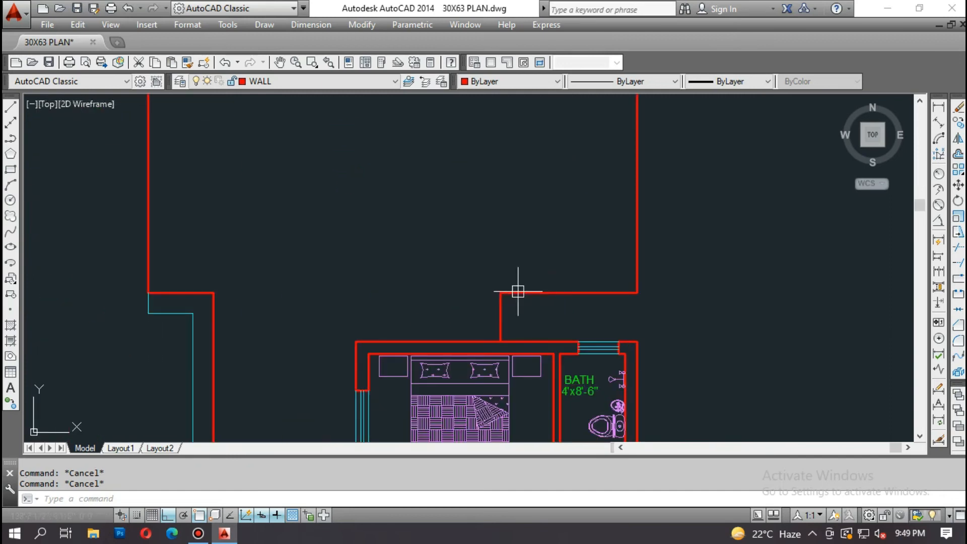
pyautogui.write('o')
pyautogui.press('Return')
pyautogui.write('4.5')
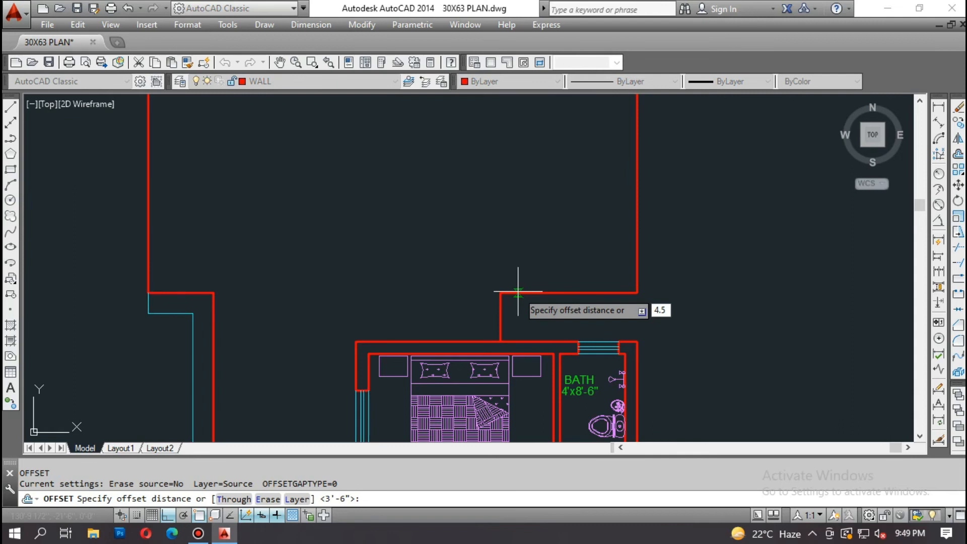
pyautogui.press('Return')
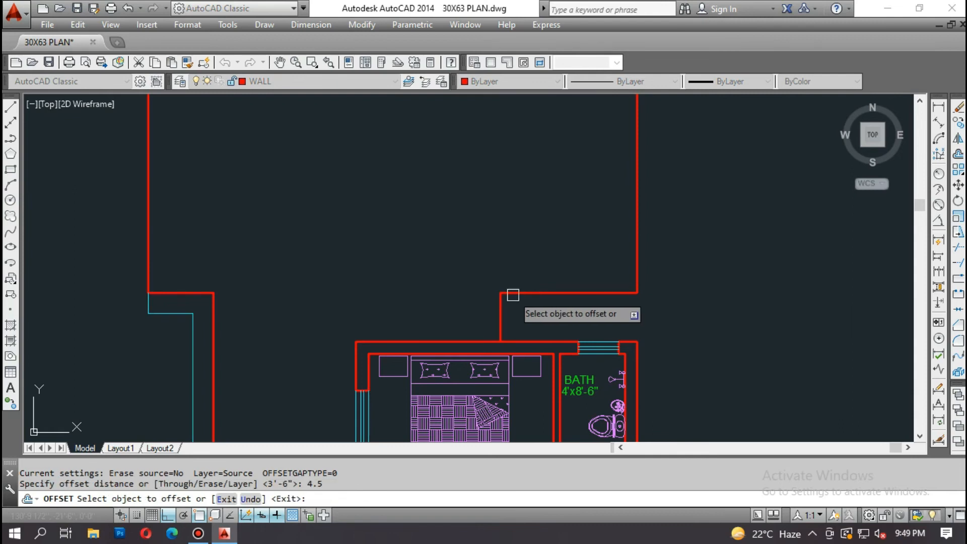
pyautogui.click(501, 317)
pyautogui.click(518, 279)
pyautogui.click(637, 240)
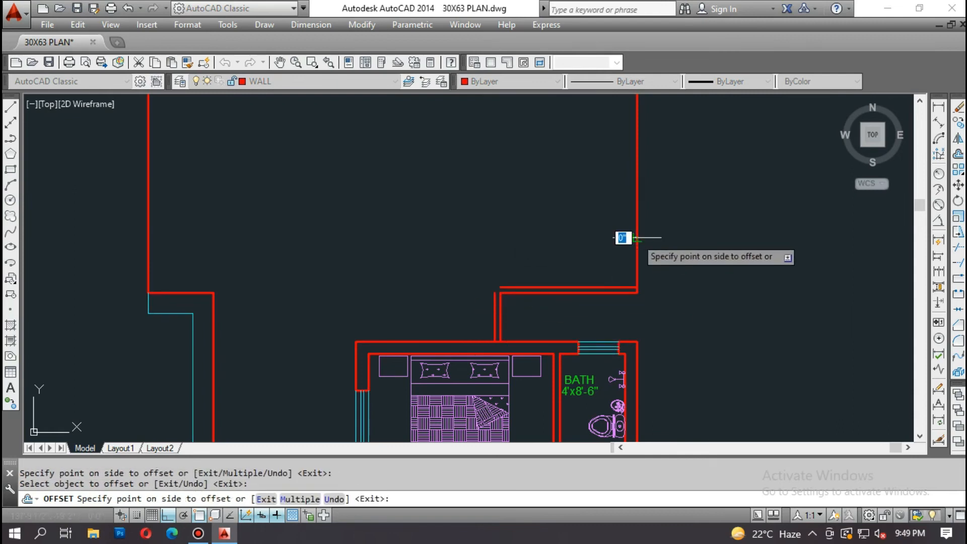
pyautogui.click(621, 239)
pyautogui.scroll(-4, 608, 280)
pyautogui.scroll(2, 607, 159)
pyautogui.press('Escape')
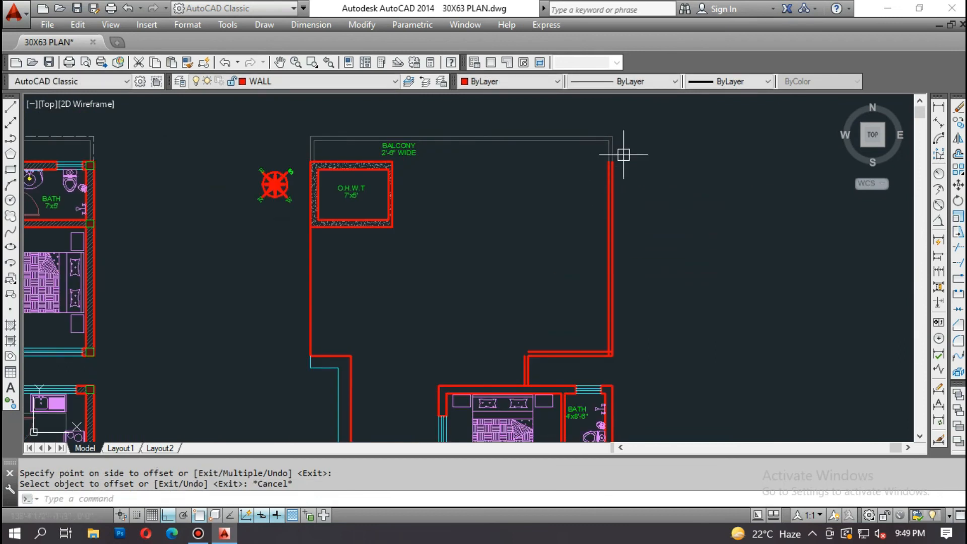
# Step: Join the outer red line of the right boundary wall with the thin balcony line above it into one line
pyautogui.scroll(3, 599, 155)
pyautogui.write('j')
pyautogui.press('Return')
pyautogui.scroll(2, 612, 159)
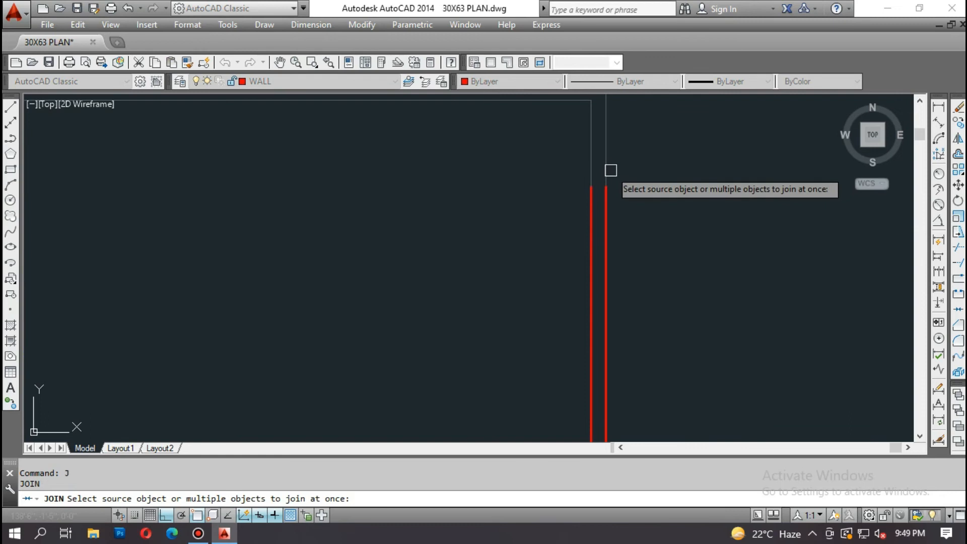
pyautogui.press('Escape')
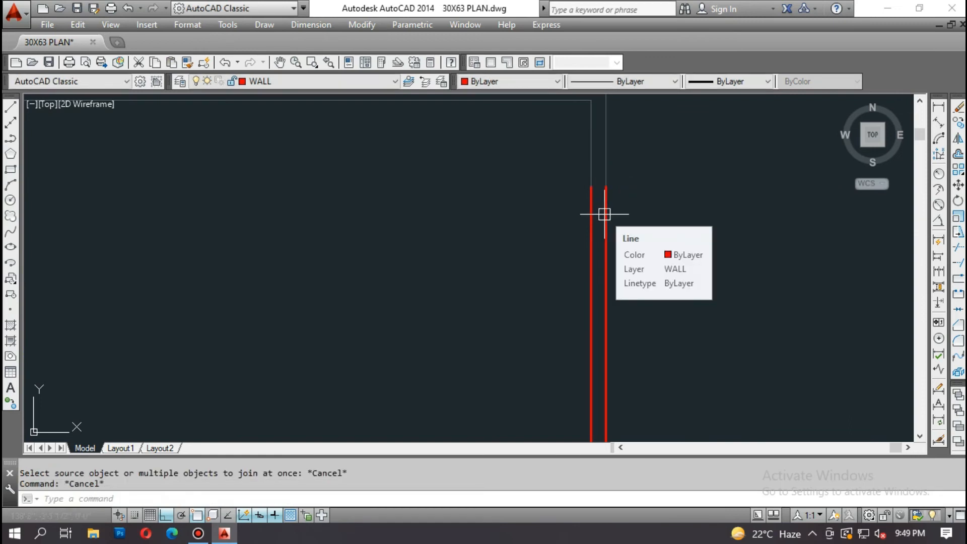
pyautogui.press('Escape')
pyautogui.press('Return')
pyautogui.click(606, 214)
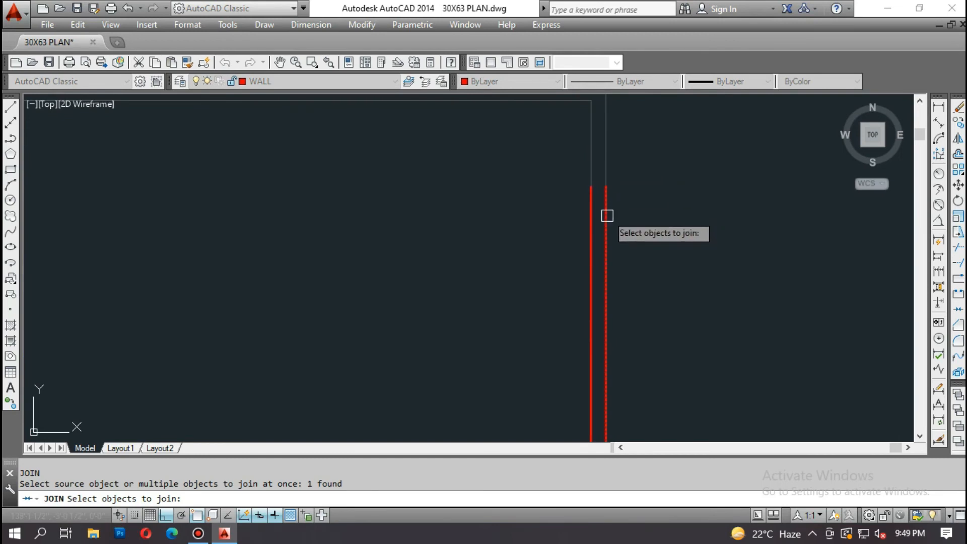
pyautogui.click(605, 180)
pyautogui.press('Return')
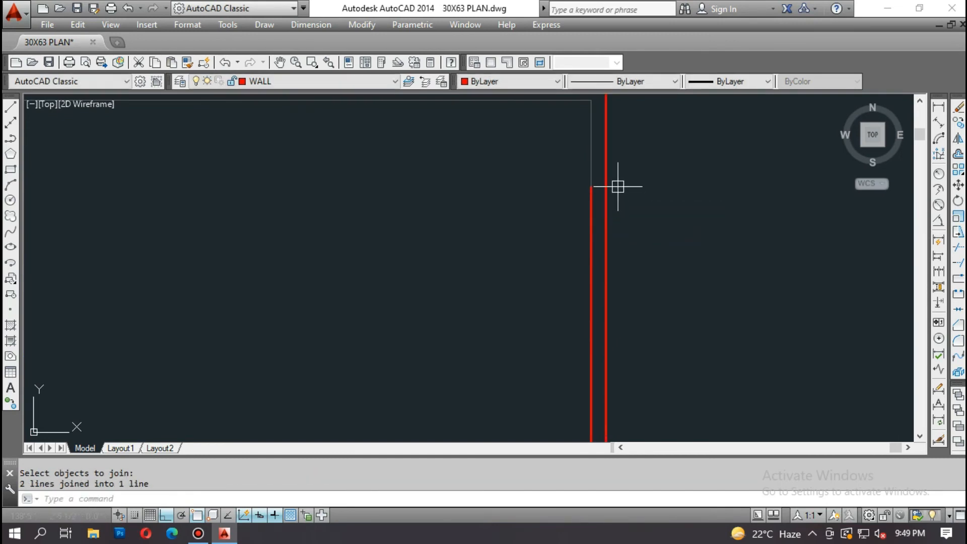
# Step: Join the inner red line of the right boundary wall with the thin balcony line above it into one line
pyautogui.moveTo(611, 144); pyautogui.dragTo(616, 190, button='middle')
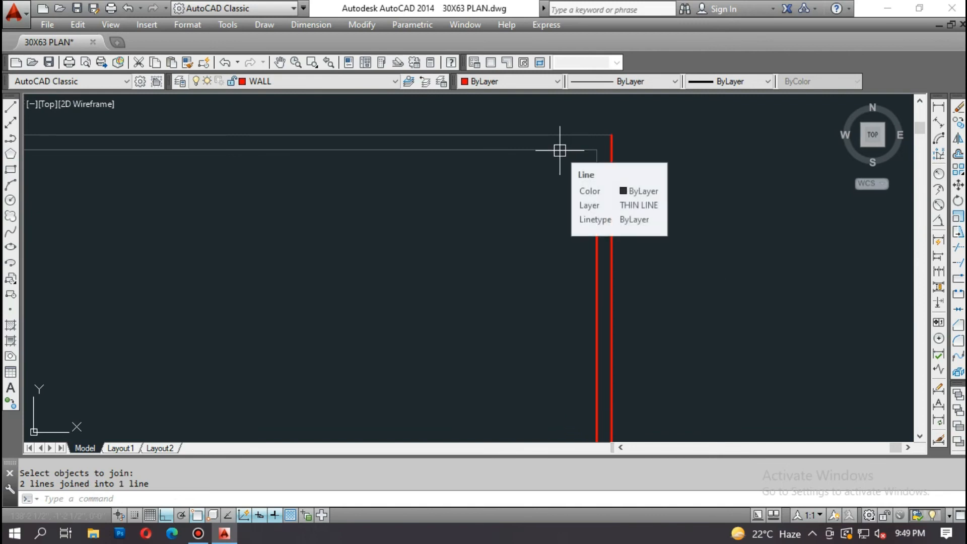
pyautogui.write('j')
pyautogui.press('Return')
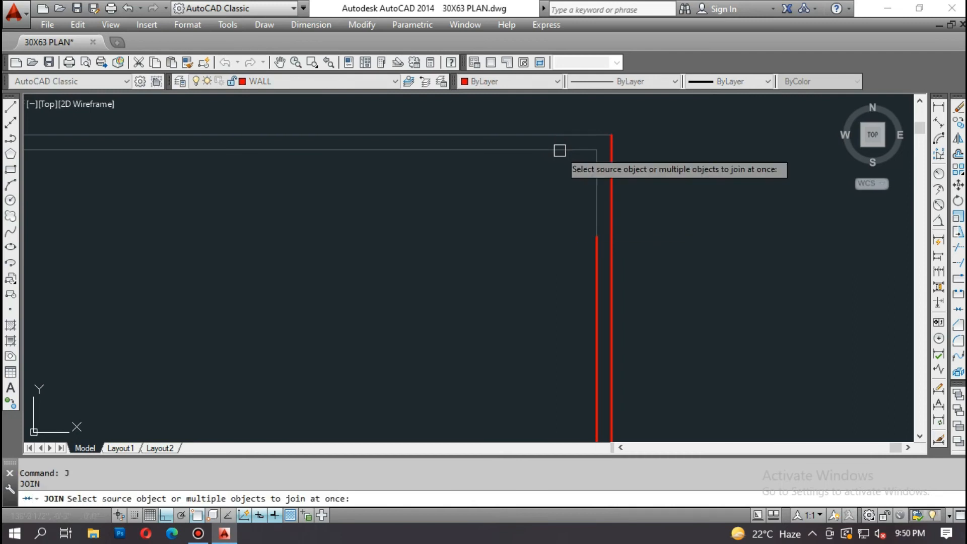
pyautogui.click(595, 195)
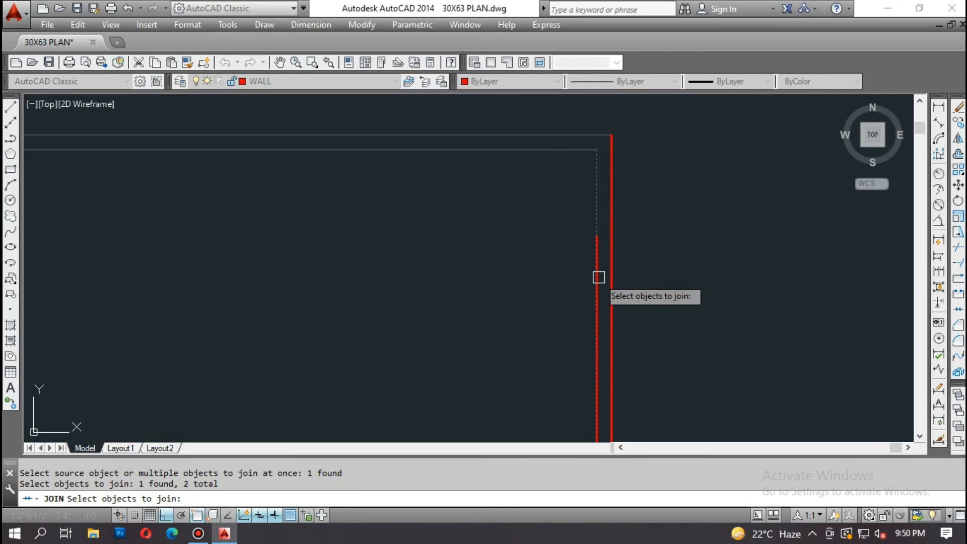
pyautogui.press('Return')
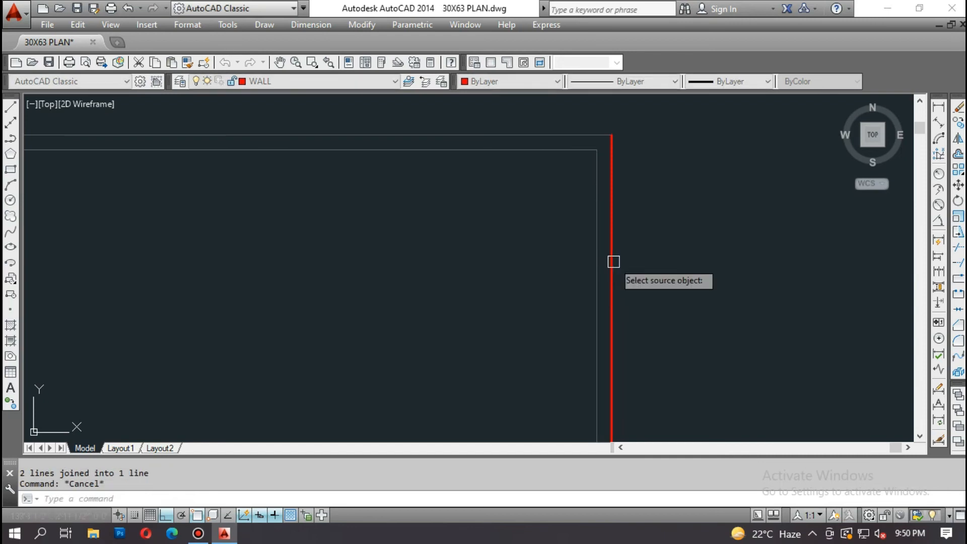
# Step: Match the red roof boundary, stepped wall, side recess and front terrace lines to the properties of the thin line
pyautogui.click(613, 262)
pyautogui.click(635, 248)
pyautogui.scroll(-5, 585, 194)
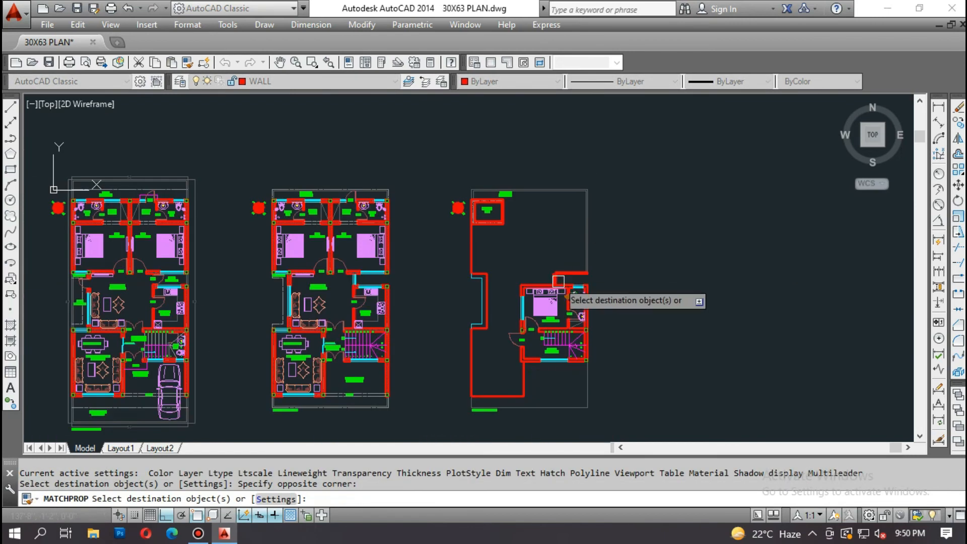
pyautogui.scroll(4, 569, 269)
pyautogui.click(566, 311)
pyautogui.click(457, 261)
pyautogui.scroll(-3, 554, 283)
pyautogui.scroll(2, 429, 286)
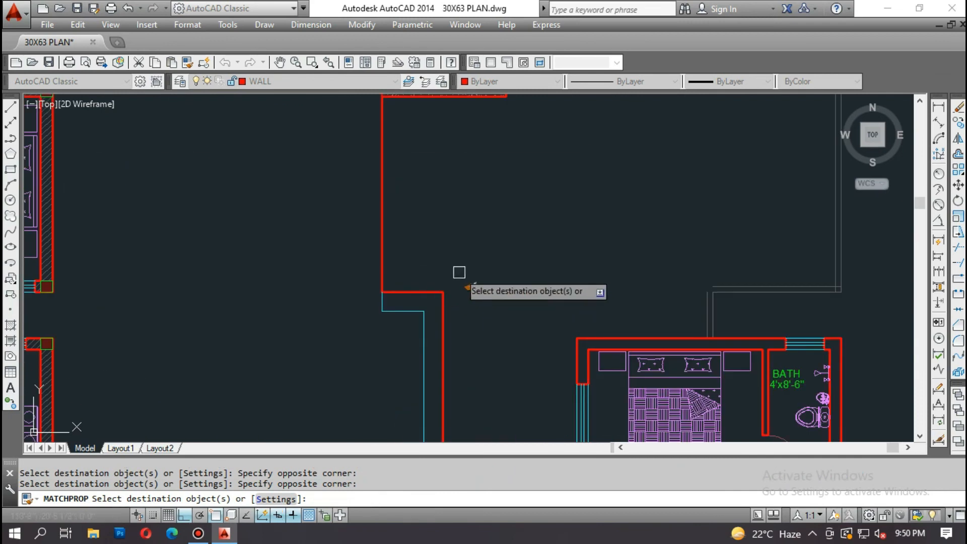
pyautogui.scroll(-3, 410, 309)
pyautogui.scroll(3, 427, 335)
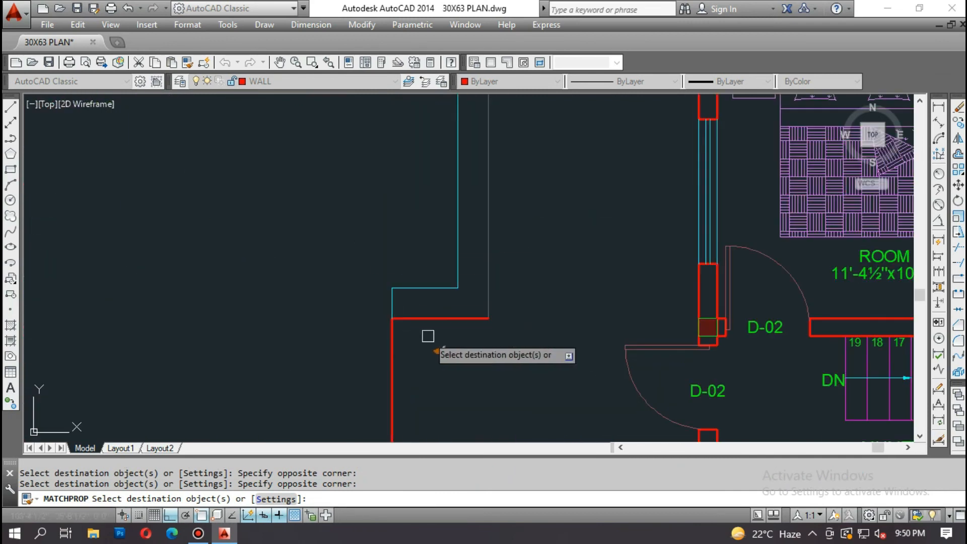
pyautogui.scroll(-3, 403, 373)
pyautogui.scroll(2, 458, 342)
pyautogui.click(514, 334)
pyautogui.click(491, 354)
pyautogui.press('Escape')
# Step: Offset the front terrace's boundary lines 4.5" towards the inside of the open roof
pyautogui.write('o')
pyautogui.press('Return')
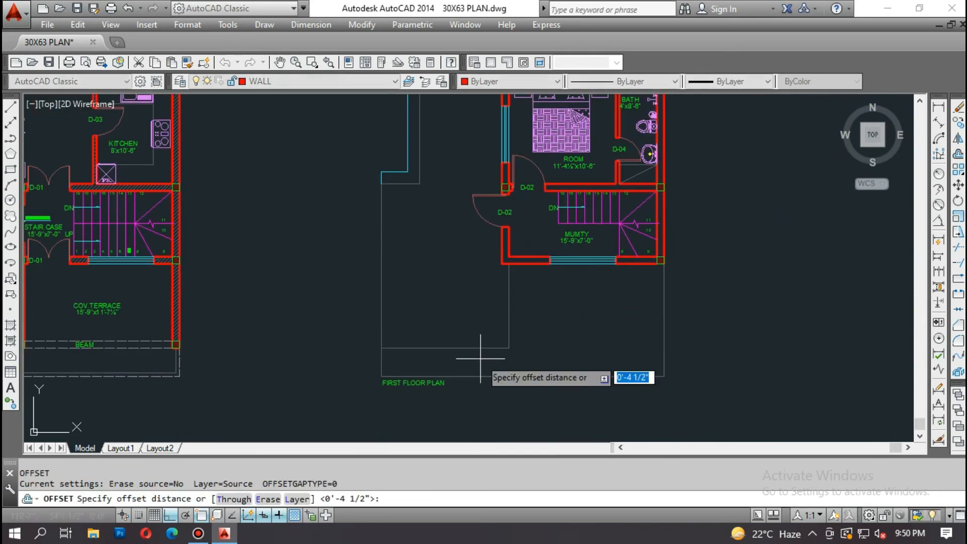
pyautogui.write('4.5')
pyautogui.press('Return')
pyautogui.scroll(2, 471, 350)
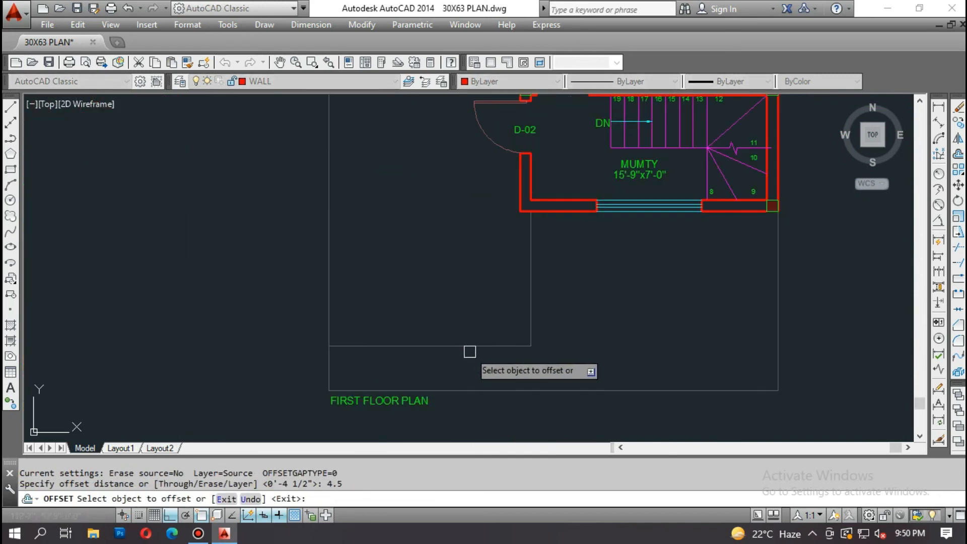
pyautogui.click(531, 304)
pyautogui.click(453, 300)
pyautogui.click(328, 272)
pyautogui.moveTo(371, 115); pyautogui.dragTo(371, 276, button='middle')
pyautogui.click(389, 219)
# Step: Offset the wall lines around the left side recess and the left boundary above it 4.5" towards the open roof
pyautogui.click(421, 216)
pyautogui.scroll(-4, 421, 245)
pyautogui.scroll(8, 387, 164)
pyautogui.click(427, 155)
pyautogui.click(420, 124)
pyautogui.click(401, 161)
pyautogui.click(394, 134)
pyautogui.click(366, 128)
pyautogui.click(395, 124)
pyautogui.scroll(-8, 409, 237)
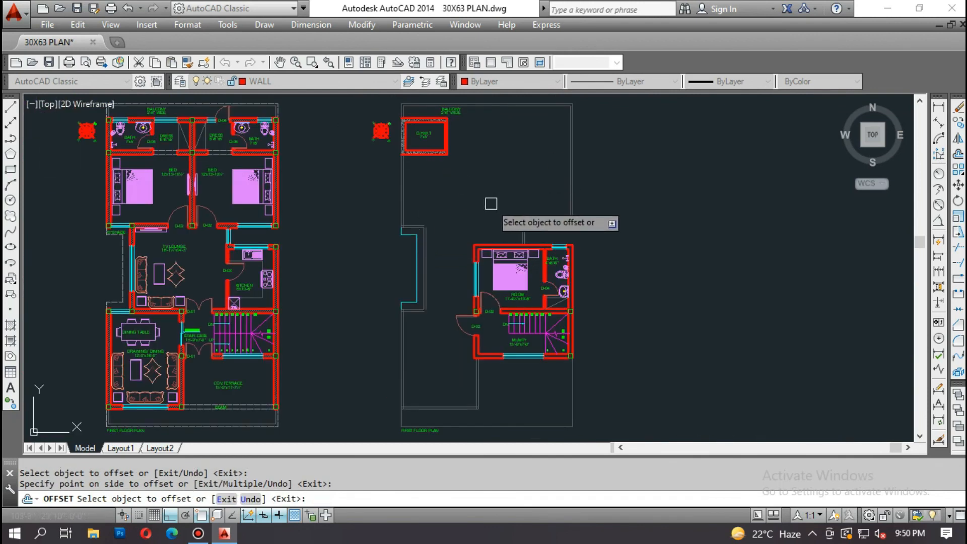
# Step: Fillet the offset lines of the stepped wall above the room into sharp corners, including the one at the right boundary
pyautogui.scroll(5, 491, 203)
pyautogui.press('Escape')
pyautogui.write('f')
pyautogui.press('Return')
pyautogui.click(512, 241)
pyautogui.click(542, 215)
pyautogui.press('Return')
pyautogui.click(632, 214)
pyautogui.click(818, 177)
pyautogui.scroll(-2, 762, 216)
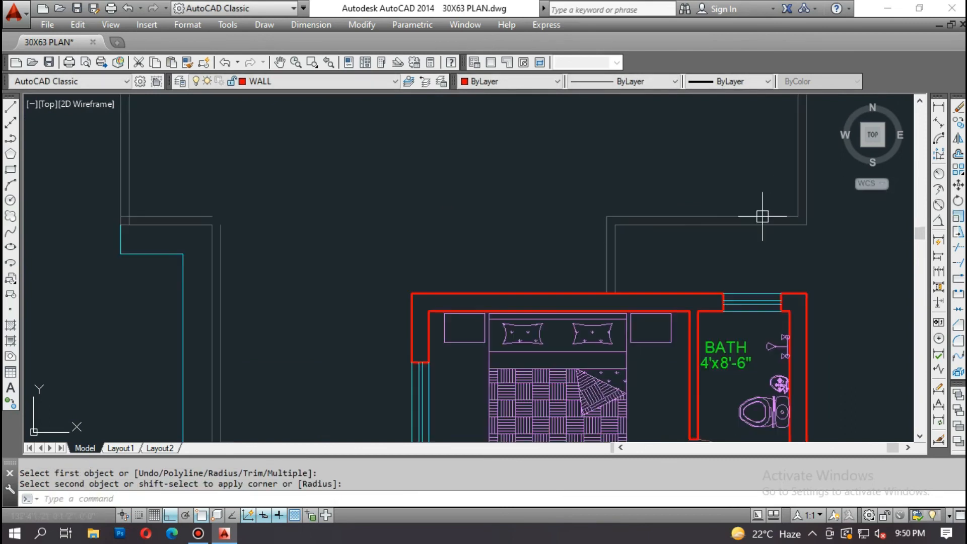
# Step: Fillet the inner offset lines at the two corners above the left side recess into sharp corners
pyautogui.scroll(4, 138, 231)
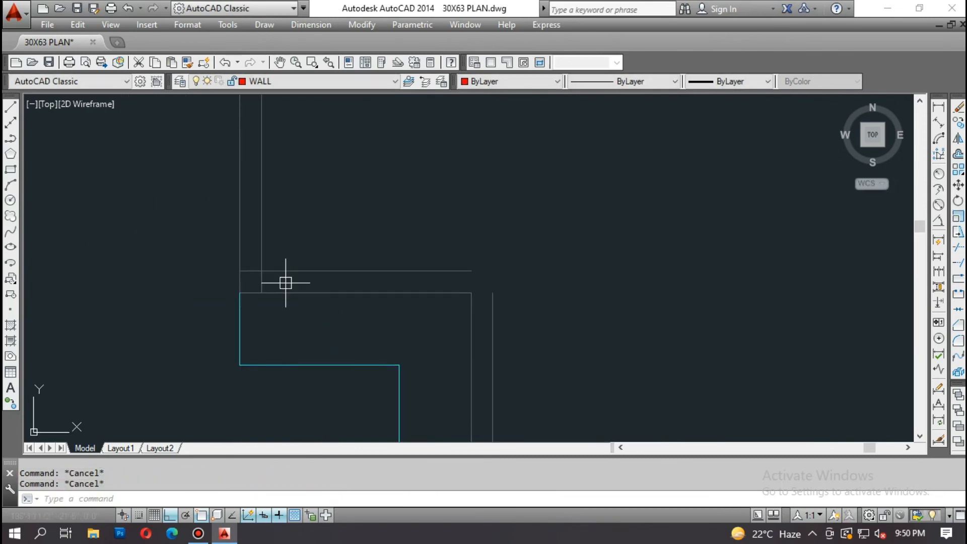
pyautogui.write('f')
pyautogui.press('Return')
pyautogui.click(262, 246)
pyautogui.click(295, 269)
pyautogui.scroll(2, 463, 293)
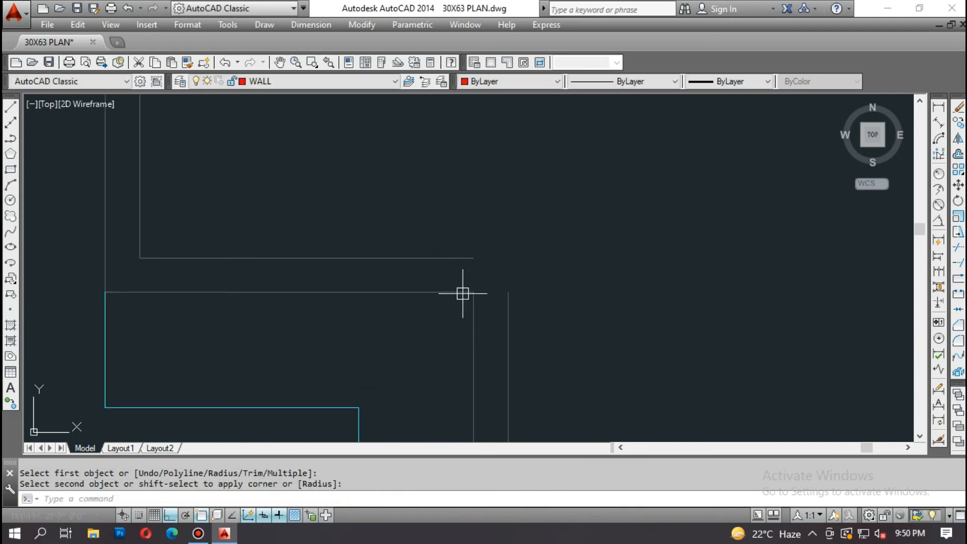
pyautogui.press('Return')
pyautogui.click(426, 259)
pyautogui.click(508, 320)
pyautogui.scroll(-6, 502, 234)
# Step: Fillet the inner offset lines at the two corners below the left side recess into sharp corners
pyautogui.scroll(3, 471, 157)
pyautogui.scroll(2, 458, 361)
pyautogui.press('Return')
pyautogui.click(468, 345)
pyautogui.click(498, 310)
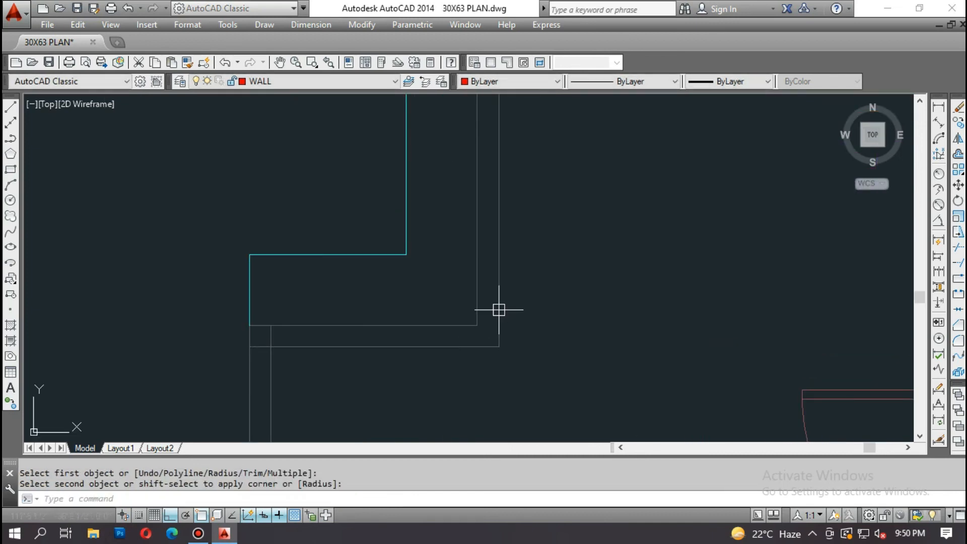
pyautogui.press('Return')
pyautogui.click(330, 346)
pyautogui.click(272, 371)
# Step: Fillet the inner offset lines at both lower corners of the front terrace wall with radius 0
pyautogui.scroll(-9, 283, 359)
pyautogui.scroll(7, 316, 340)
pyautogui.press('Return')
pyautogui.click(320, 312)
pyautogui.click(358, 335)
pyautogui.press('Return')
pyautogui.click(358, 336)
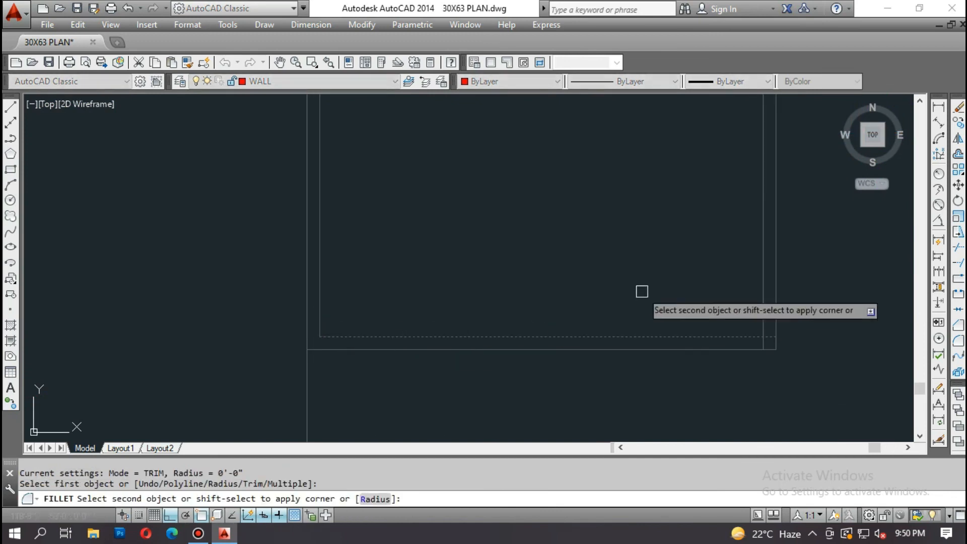
pyautogui.click(763, 268)
pyautogui.scroll(-6, 557, 233)
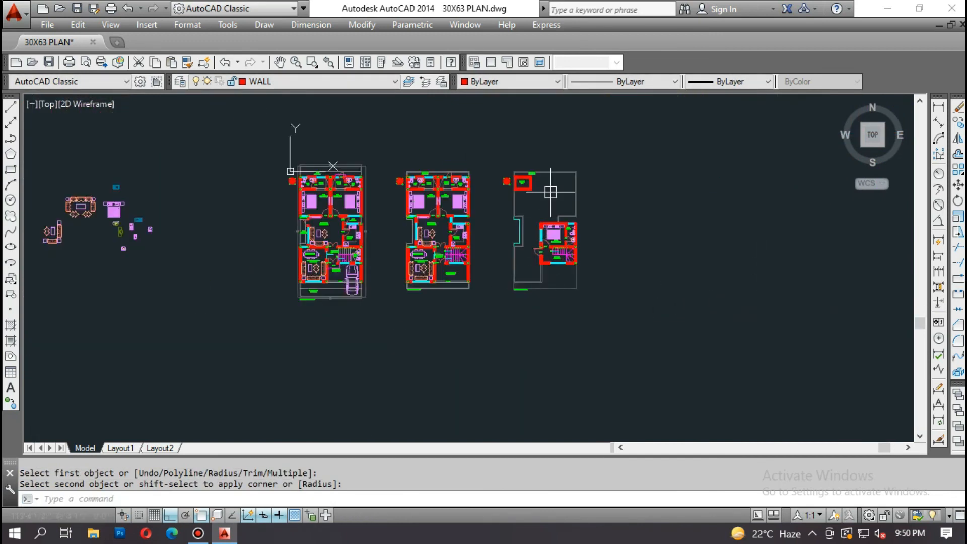
# Step: Erase the balcony label and its width text at the upper edge of the roof plan
pyautogui.scroll(4, 459, 167)
pyautogui.moveTo(459, 167); pyautogui.dragTo(483, 272, button='middle')
pyautogui.scroll(6, 485, 221)
pyautogui.press('Escape')
pyautogui.write('e')
pyautogui.press('Return')
pyautogui.click(569, 277)
pyautogui.click(524, 225)
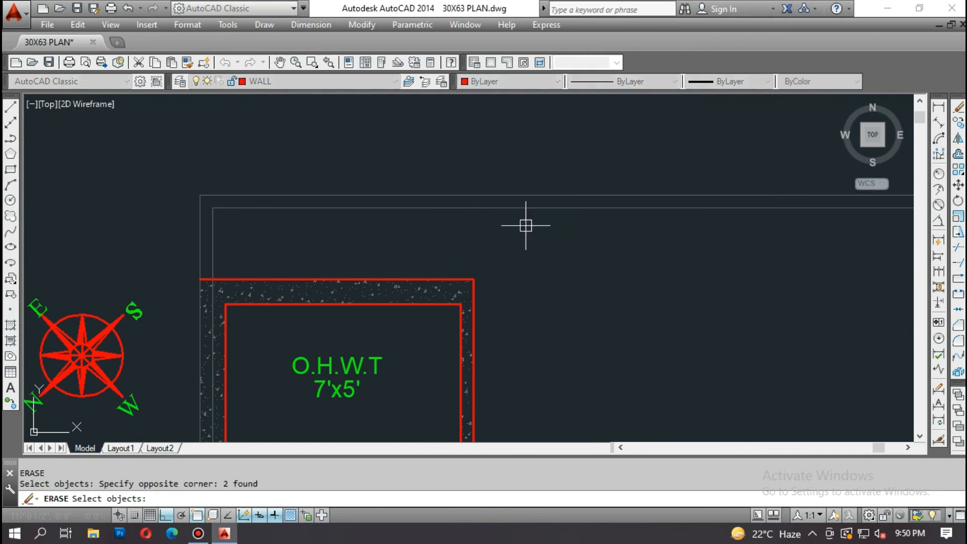
pyautogui.press('Return')
# Step: Trim the left boundary wall lines between the upper and lower outer edges of the O.H.W.T tank
pyautogui.write('tr')
pyautogui.press('Return')
pyautogui.scroll(4, 224, 281)
pyautogui.click(237, 277)
pyautogui.scroll(-5, 272, 384)
pyautogui.scroll(7, 266, 380)
pyautogui.click(260, 365)
pyautogui.scroll(5, 202, 363)
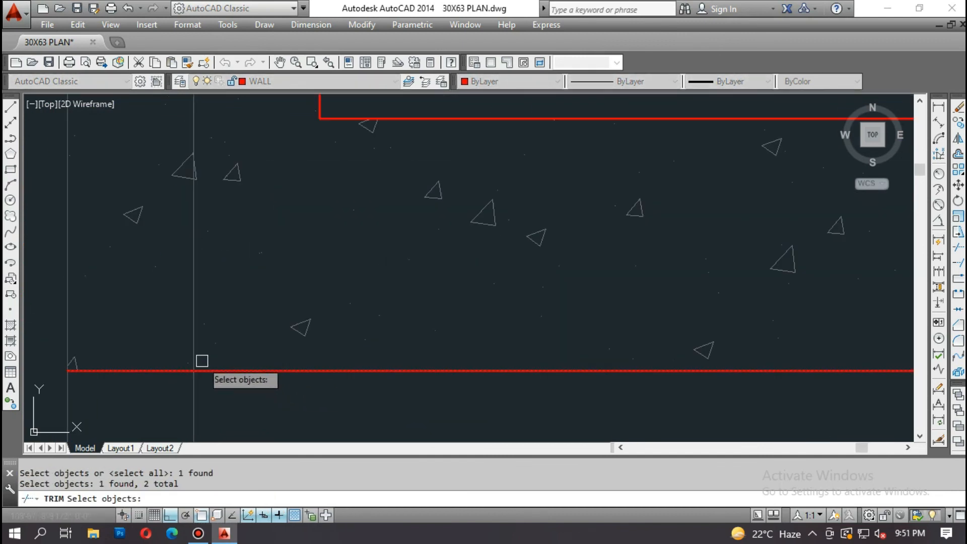
pyautogui.press('Return')
pyautogui.scroll(-4, 305, 320)
pyautogui.scroll(2, 223, 305)
pyautogui.moveTo(223, 305); pyautogui.dragTo(281, 315, button='middle')
pyautogui.press('Escape')
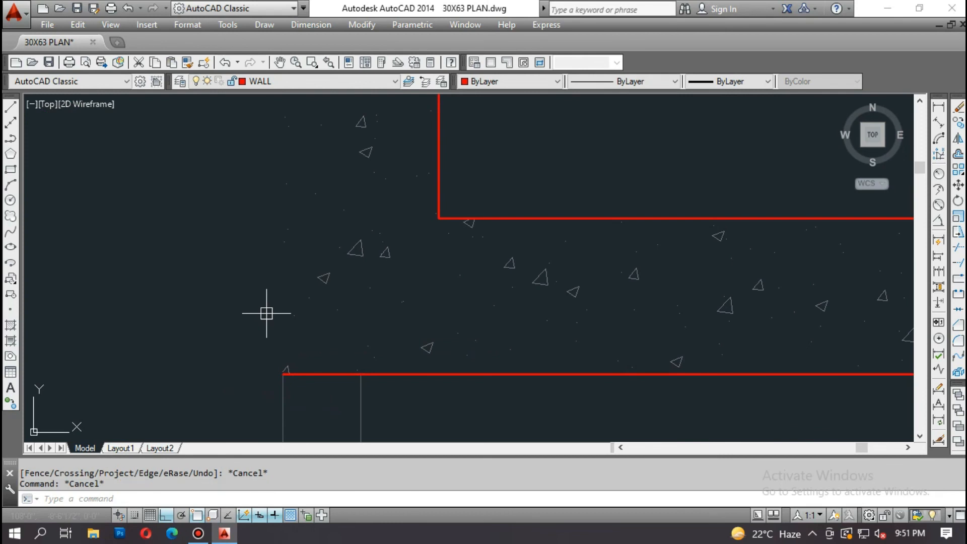
# Step: Draw the tank's missing outer left edge from its lower-left corner to its upper-left corner on the WALL layer
pyautogui.write('L')
pyautogui.press('Return')
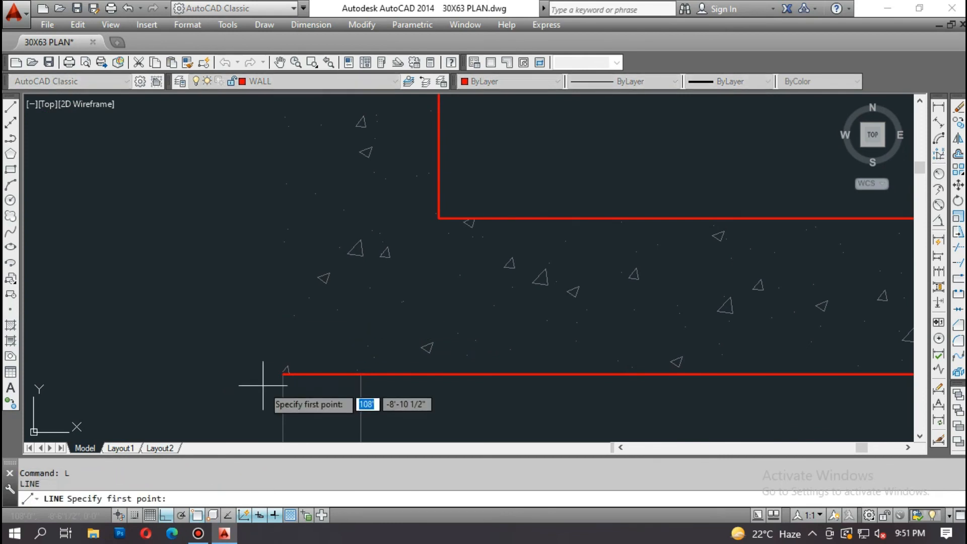
pyautogui.click(281, 375)
pyautogui.scroll(-5, 291, 338)
pyautogui.scroll(2, 310, 254)
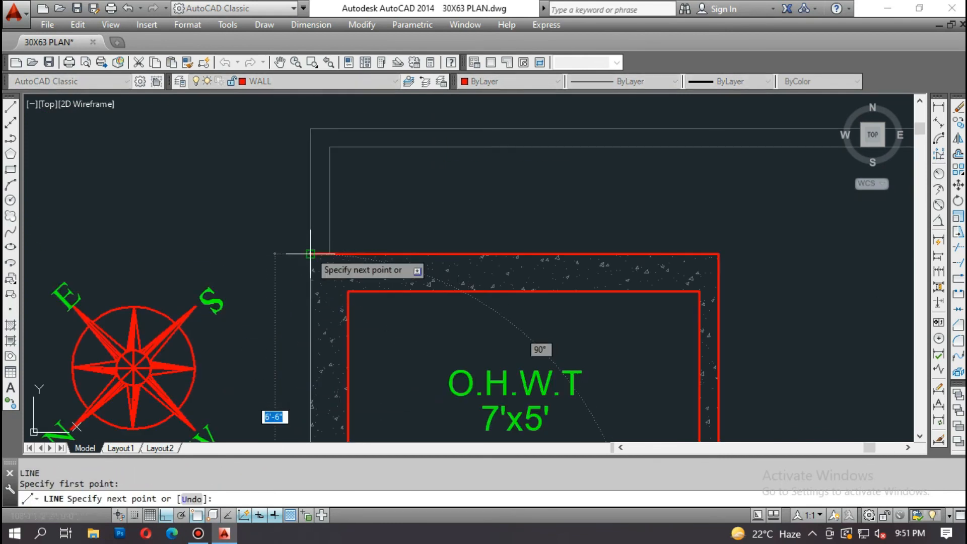
pyautogui.press('Escape')
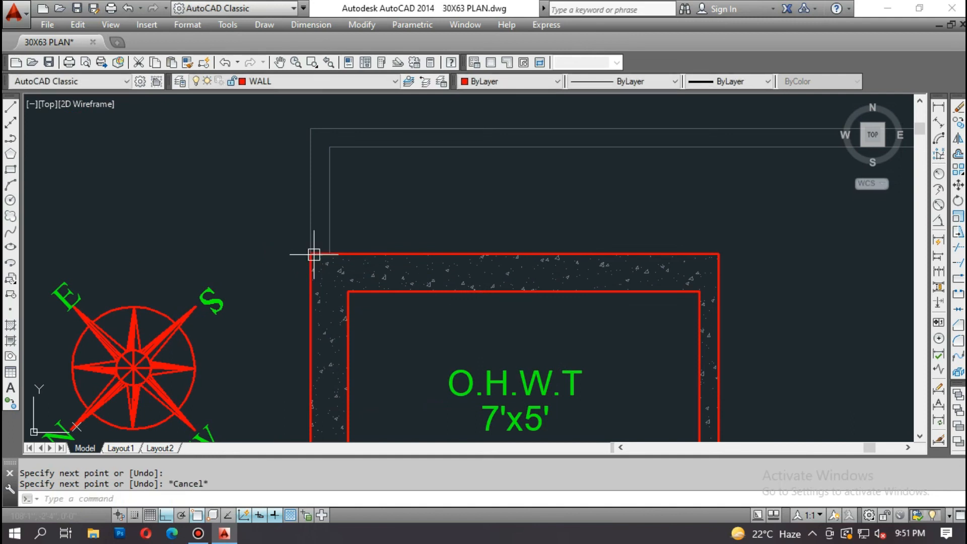
pyautogui.scroll(-6, 336, 231)
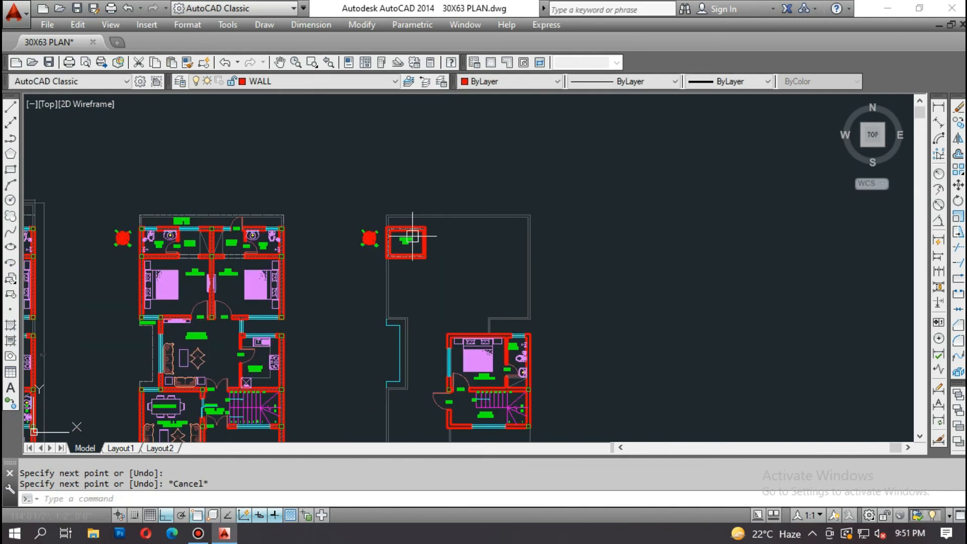
# Step: Change the roof plan's title from FIRST FLOOR PLAN to MUMTY FLOOR PLAN
pyautogui.scroll(8, 448, 384)
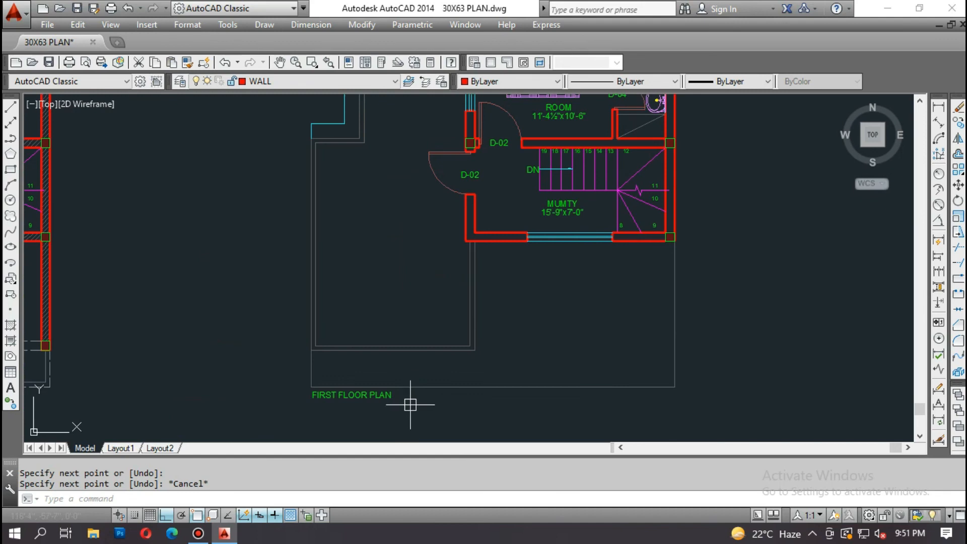
pyautogui.click(321, 377)
pyautogui.doubleClick(321, 378)
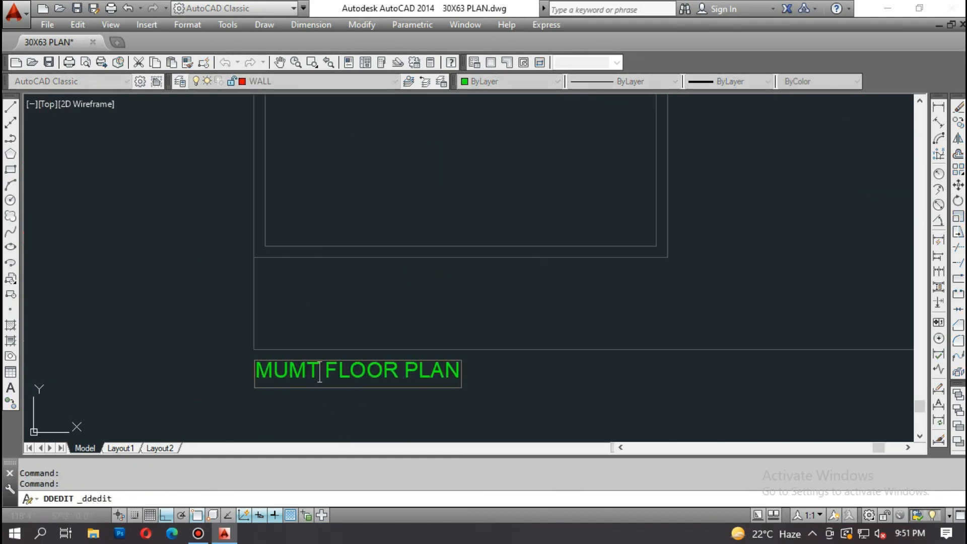
pyautogui.press('Return')
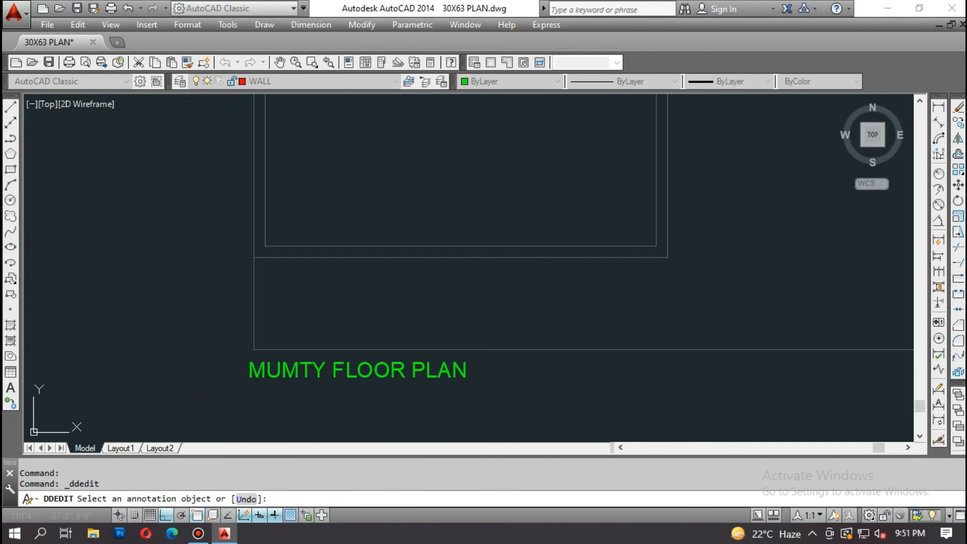
# Step: Examine the room, bath and staircase layout of the mumty floor plan beside the first floor plan
pyautogui.scroll(-4, 518, 405)
pyautogui.scroll(1, 519, 403)
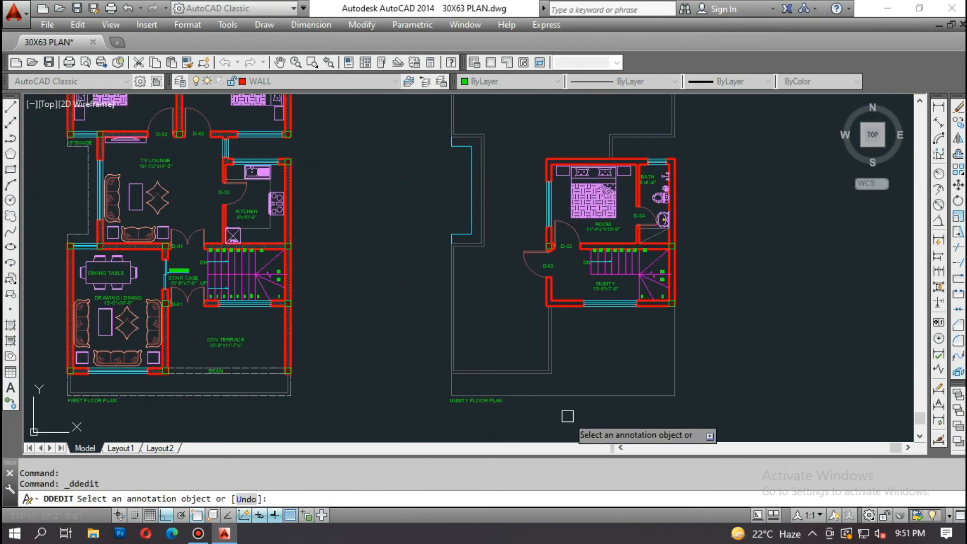
pyautogui.scroll(3, 577, 404)
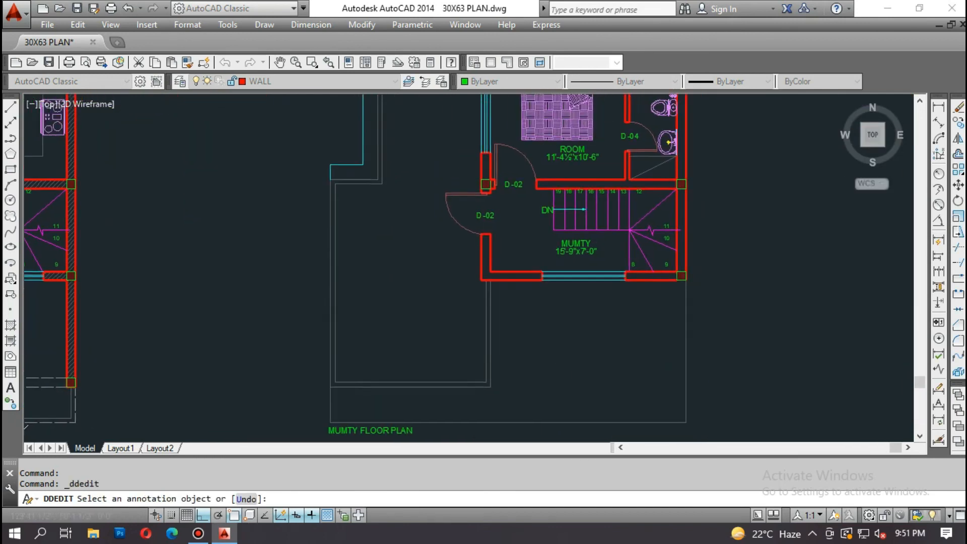
pyautogui.moveTo(544, 314); pyautogui.dragTo(523, 362, button='middle')
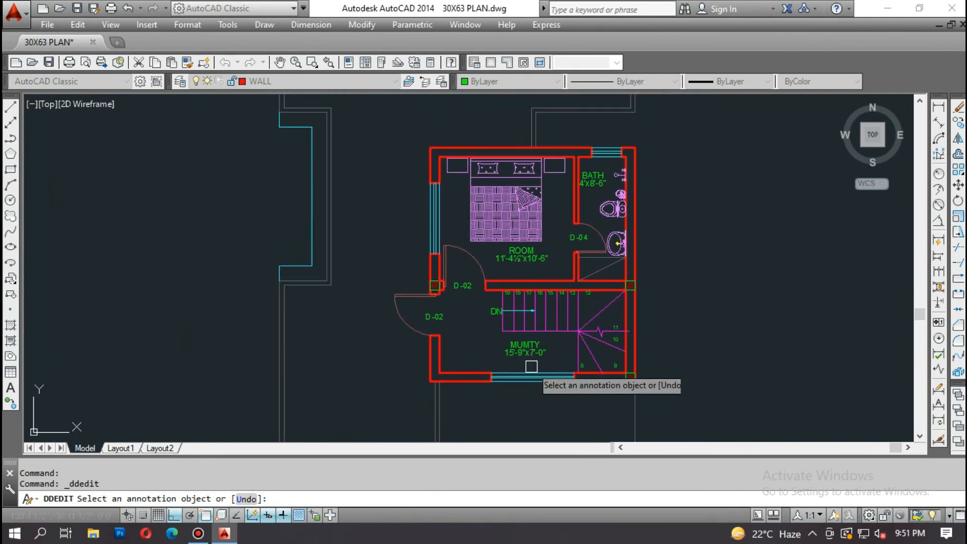
pyautogui.scroll(-3, 534, 365)
pyautogui.scroll(3, 534, 365)
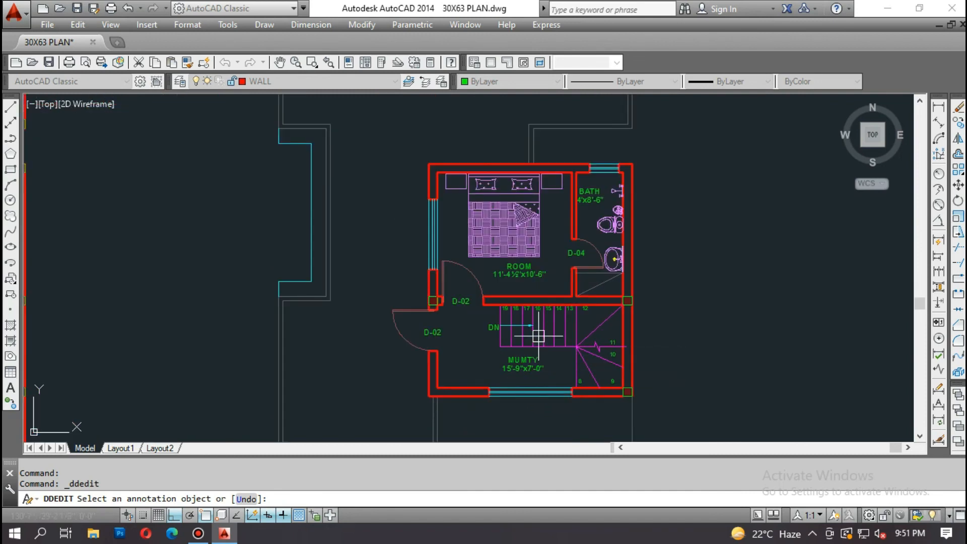
pyautogui.press('Escape')
pyautogui.press('Escape')
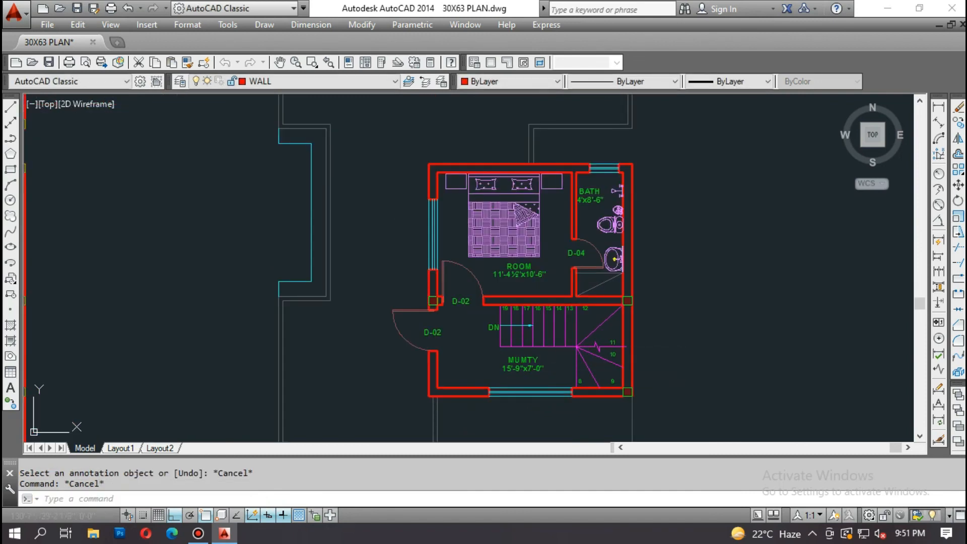
# Step: Turn off the layers of the bed, windows, text labels, wash basin, doors and thin lines with LAYOFF
pyautogui.write('layoff')
pyautogui.press('Return')
pyautogui.click(522, 240)
pyautogui.scroll(2, 584, 194)
pyautogui.click(602, 163)
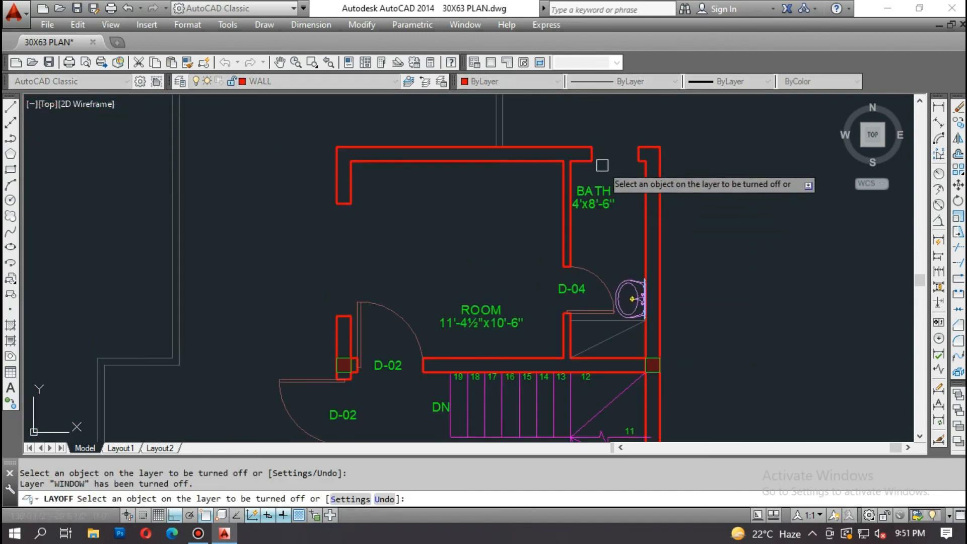
pyautogui.click(599, 208)
pyautogui.click(628, 281)
pyautogui.click(605, 288)
pyautogui.click(601, 318)
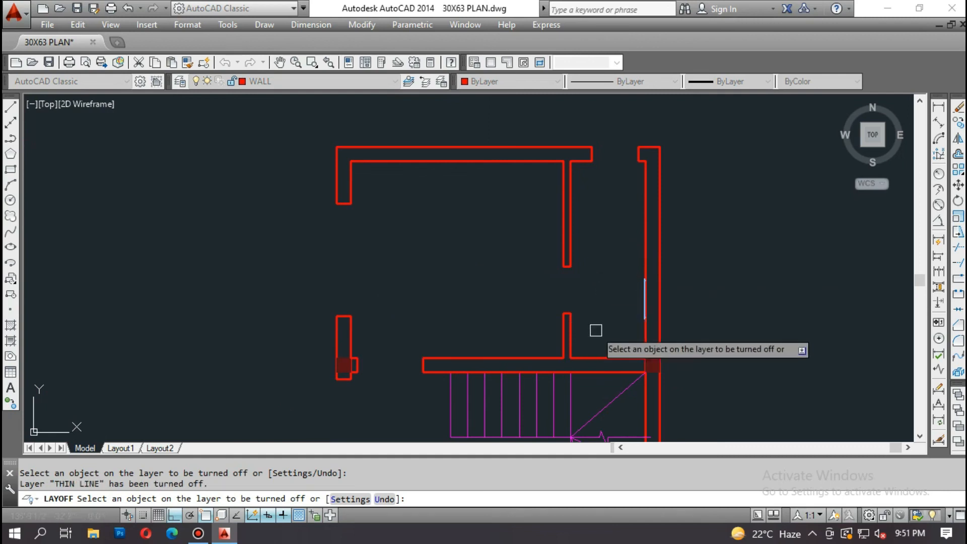
# Step: Turn off the layer of the mumty's staircase lines and end the layer command
pyautogui.click(572, 389)
pyautogui.click(561, 395)
pyautogui.scroll(2, 480, 280)
pyautogui.scroll(-4, 480, 281)
pyautogui.press('Escape')
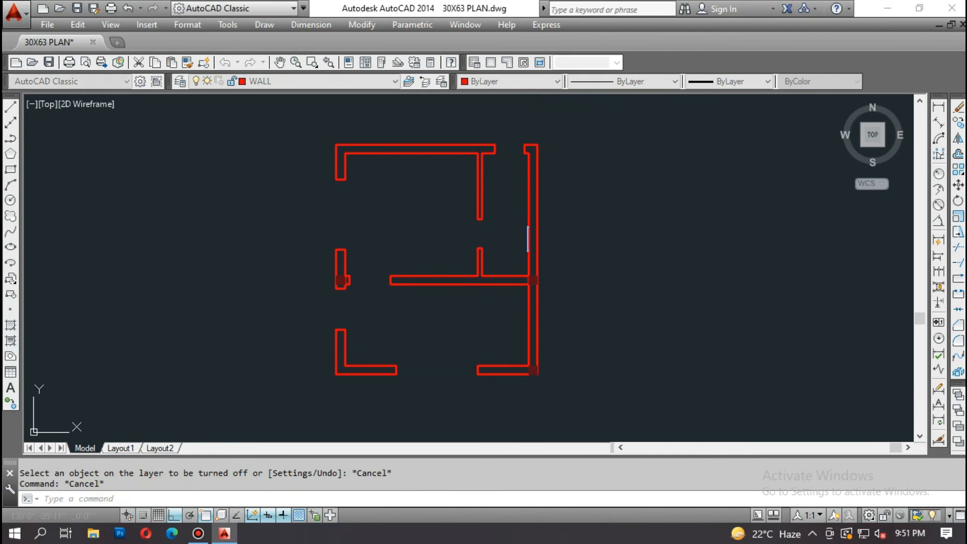
# Step: Hatch the mumty plan's upper, left and inner wall sections with the AR-CONC pattern at scale 1.0
pyautogui.write('h')
pyautogui.press('Return')
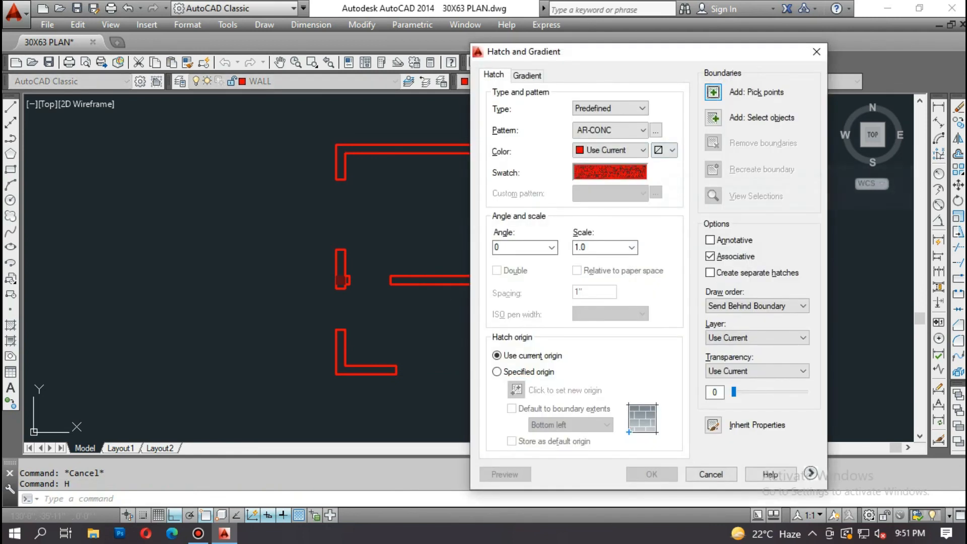
pyautogui.click(712, 91)
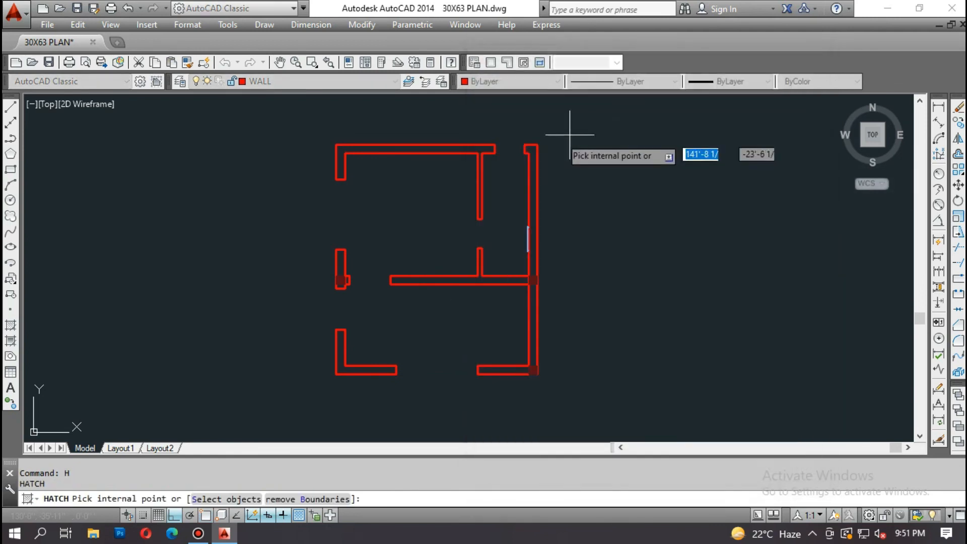
pyautogui.click(530, 150)
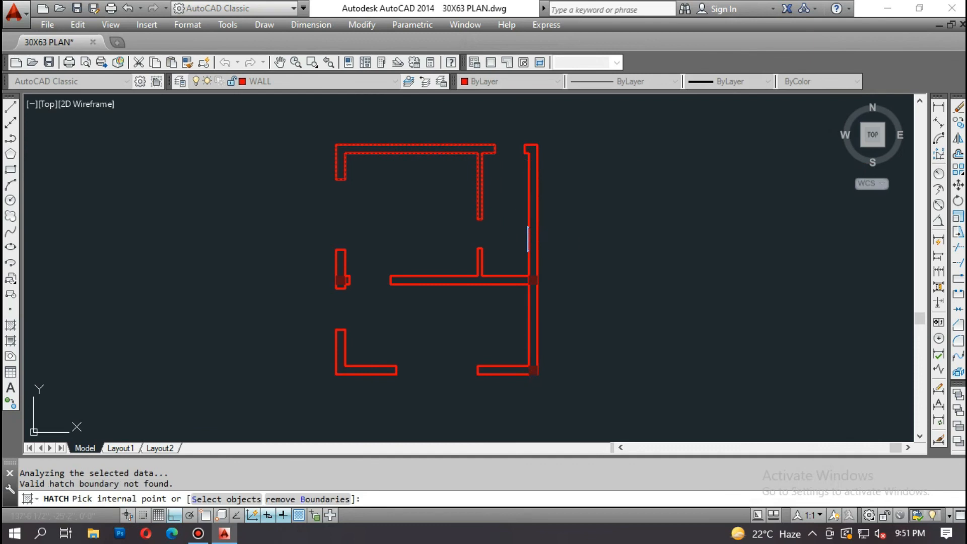
pyautogui.click(437, 281)
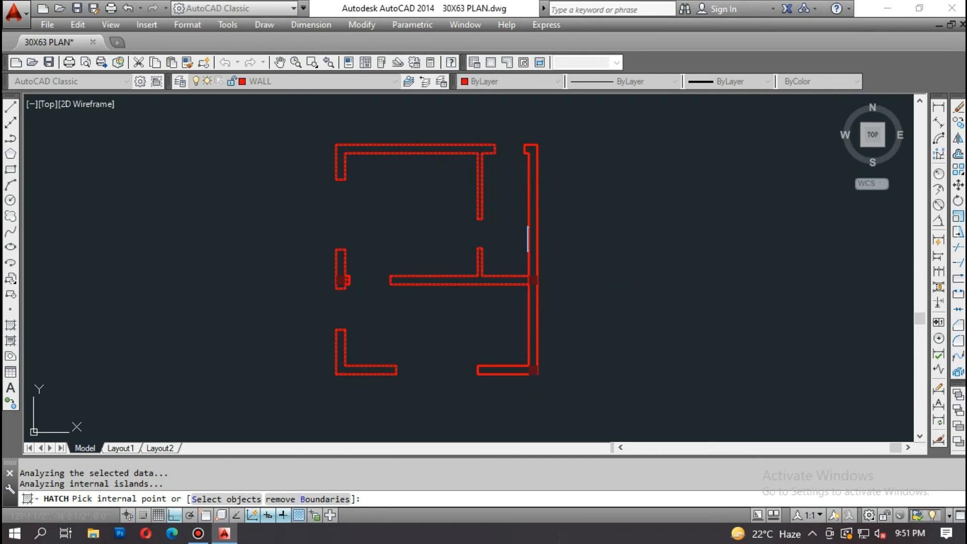
pyautogui.click(506, 369)
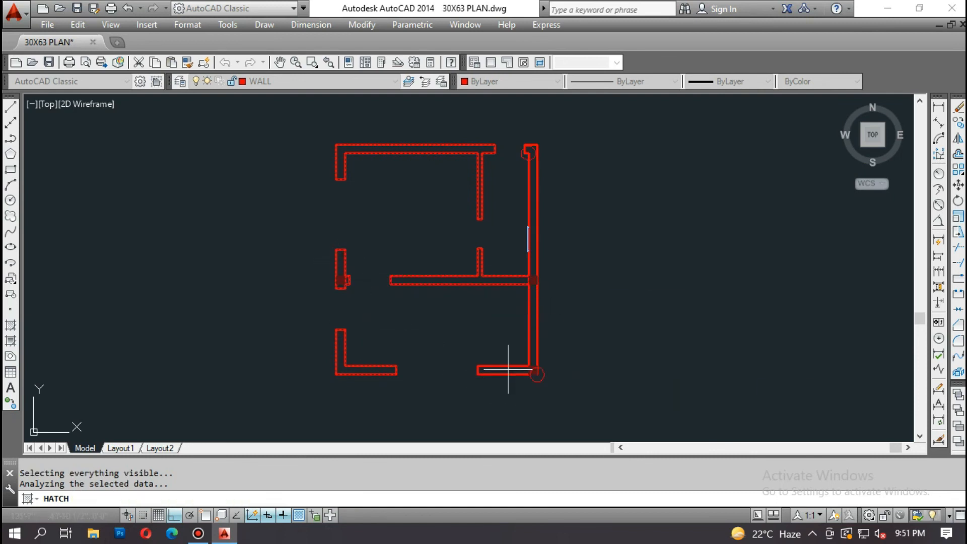
pyautogui.press('Return')
pyautogui.press('Return')
# Step: Close the outer corner at the mumty's lower-right column by filleting the bottom and right wall lines
pyautogui.scroll(2, 519, 340)
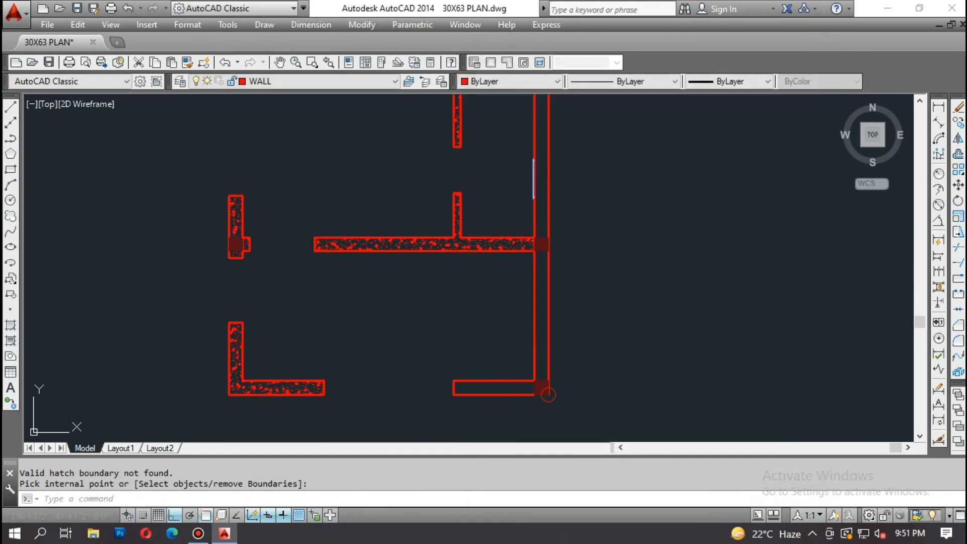
pyautogui.scroll(3, 508, 398)
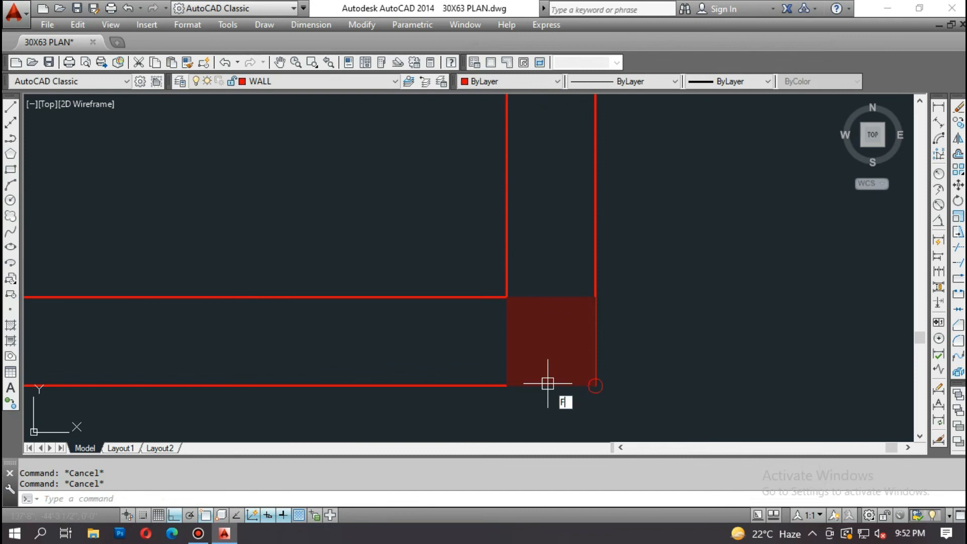
pyautogui.press('Return')
pyautogui.click(438, 385)
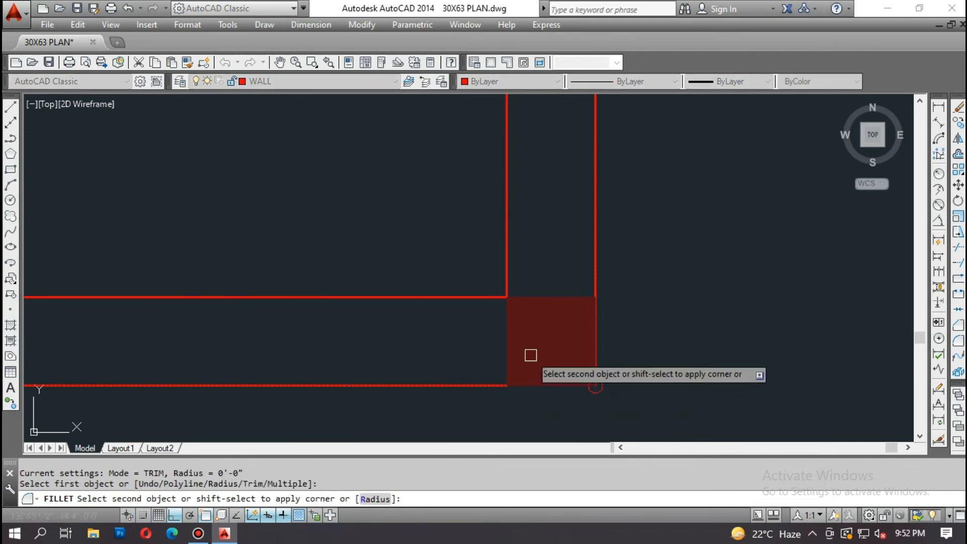
pyautogui.click(595, 277)
# Step: Hatch the mumty's right wall and its lower return with the AR-CONC pattern at scale 1.0
pyautogui.scroll(-10, 598, 134)
pyautogui.scroll(7, 550, 328)
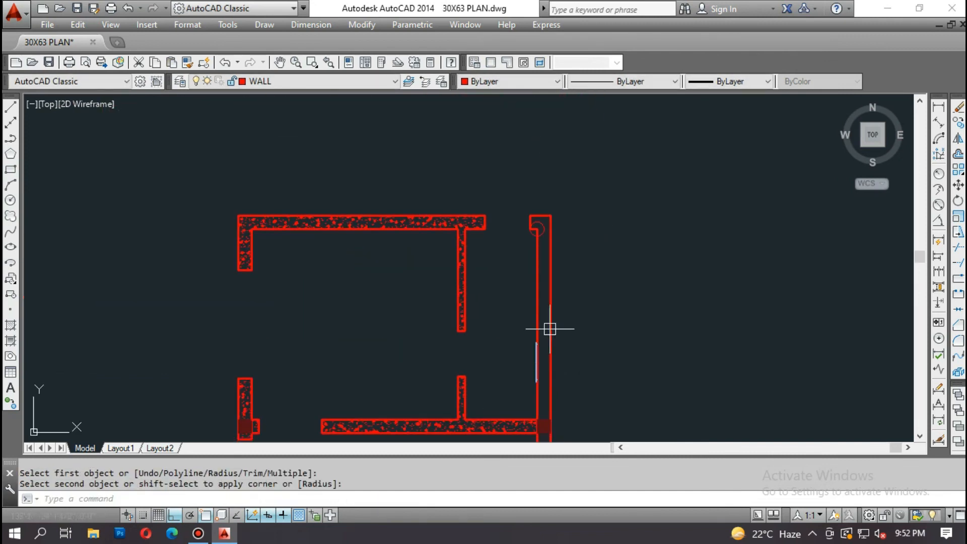
pyautogui.scroll(-4, 531, 324)
pyautogui.scroll(5, 503, 237)
pyautogui.scroll(-3, 502, 272)
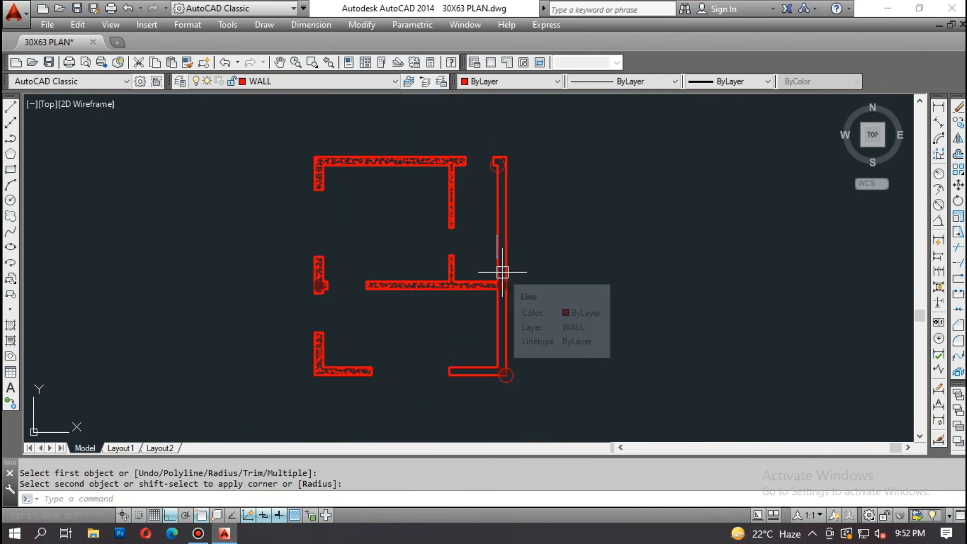
pyautogui.write('h')
pyautogui.press('Return')
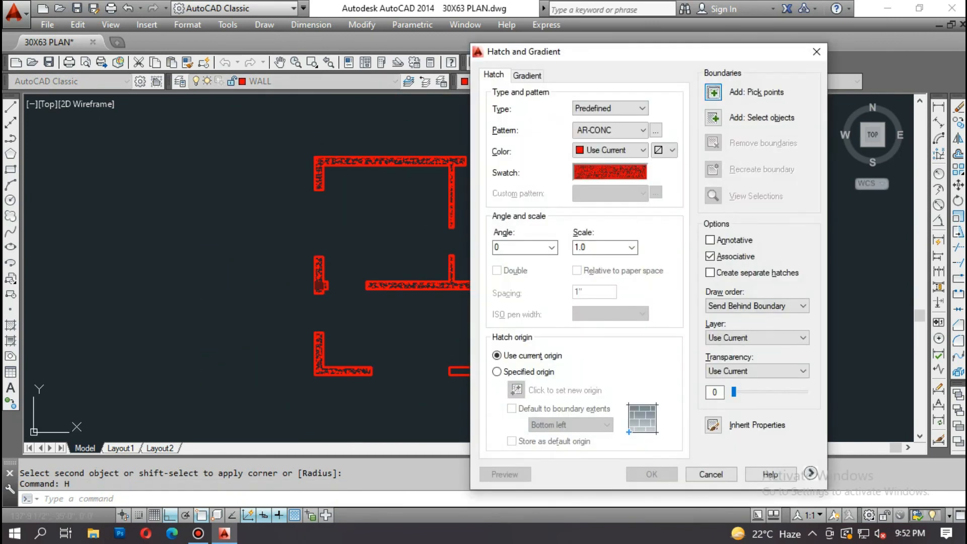
pyautogui.click(713, 92)
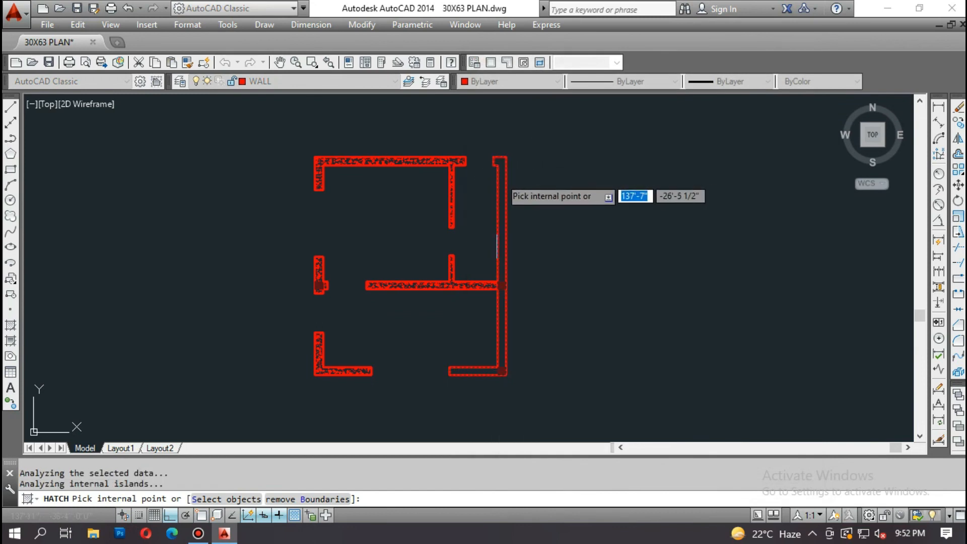
pyautogui.press('Return')
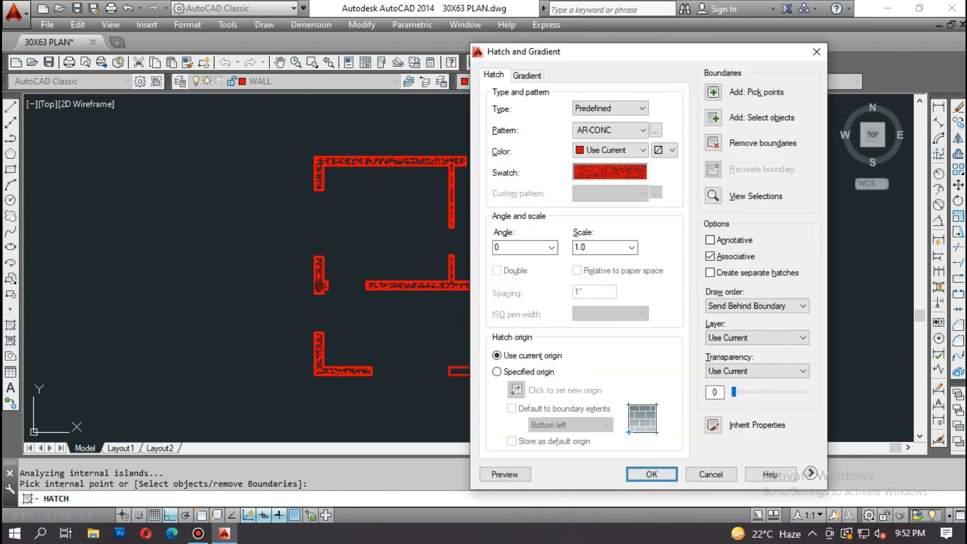
pyautogui.click(651, 473)
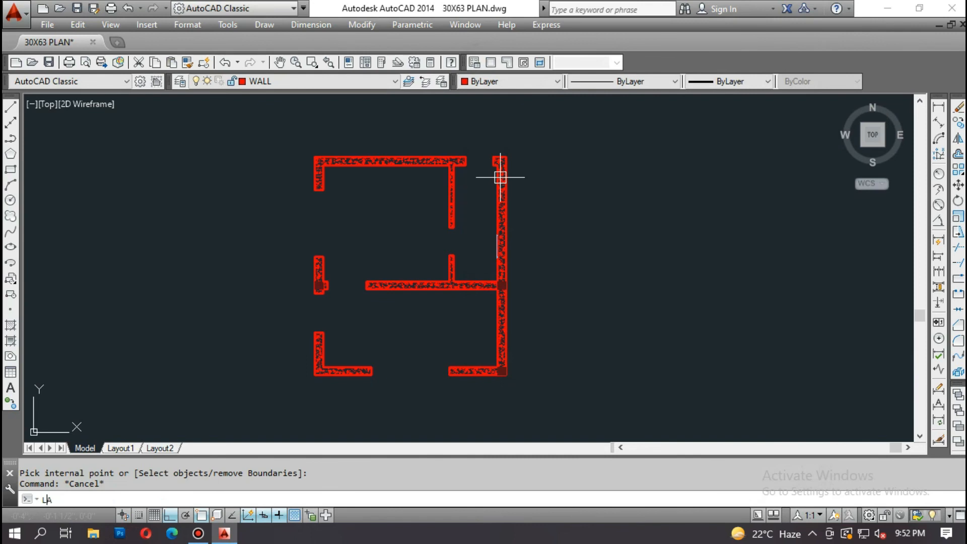
# Step: Turn all layers back on with LAYON and match the mumty's wall hatches to the diagonal hatch of the wall between the bedrooms
pyautogui.write('LAYON')
pyautogui.press('Return')
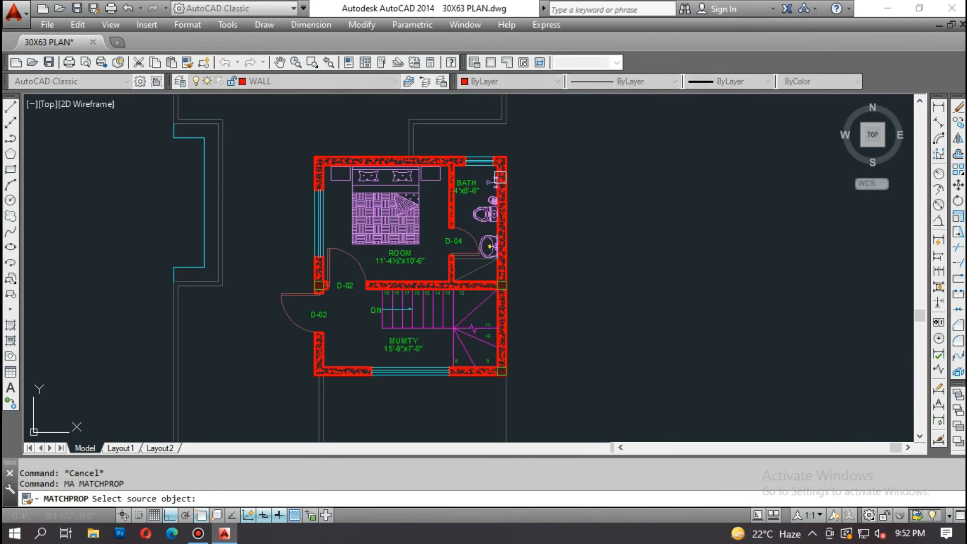
pyautogui.scroll(-6, 216, 389)
pyautogui.scroll(10, 272, 350)
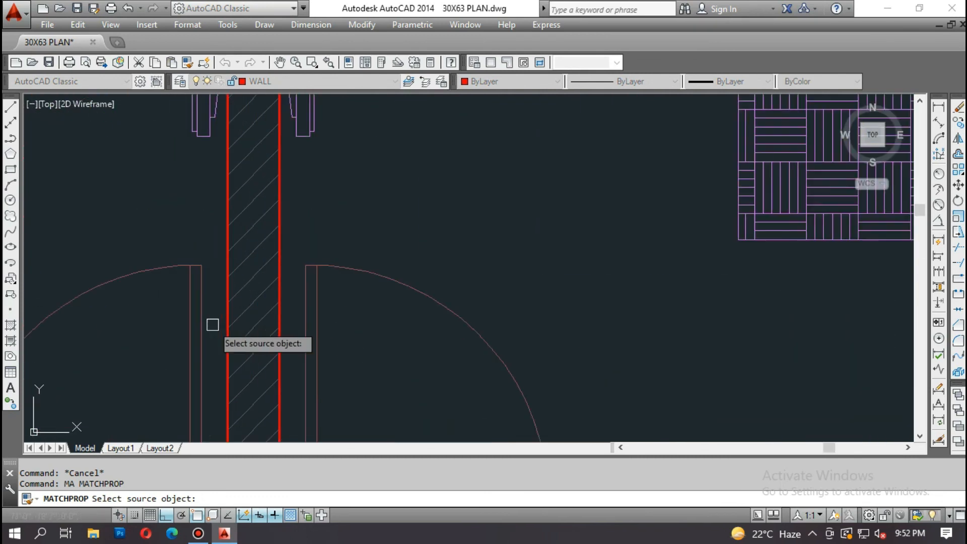
pyautogui.click(234, 311)
pyautogui.scroll(-5, 302, 317)
pyautogui.scroll(8, 453, 323)
pyautogui.click(501, 324)
pyautogui.scroll(-5, 509, 319)
pyautogui.scroll(8, 517, 319)
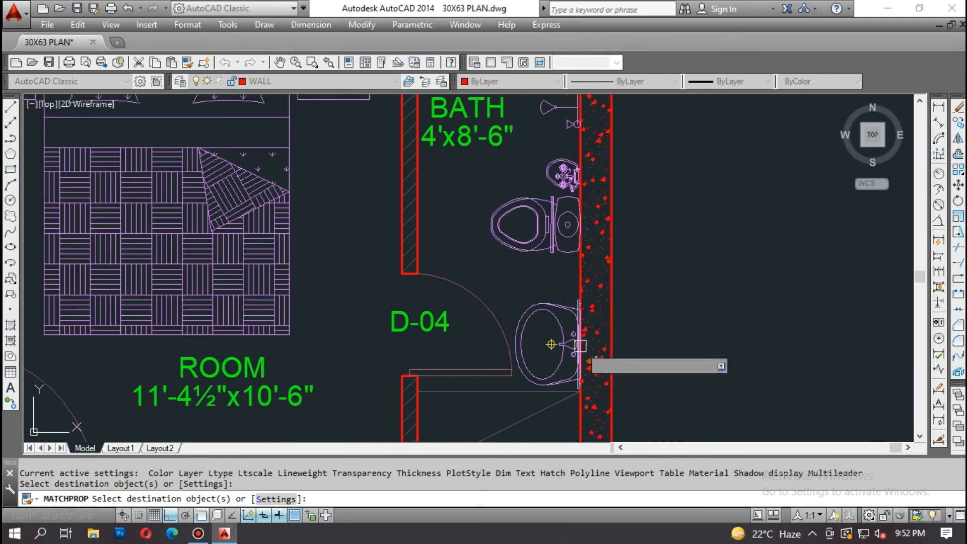
pyautogui.click(592, 326)
pyautogui.scroll(-5, 592, 327)
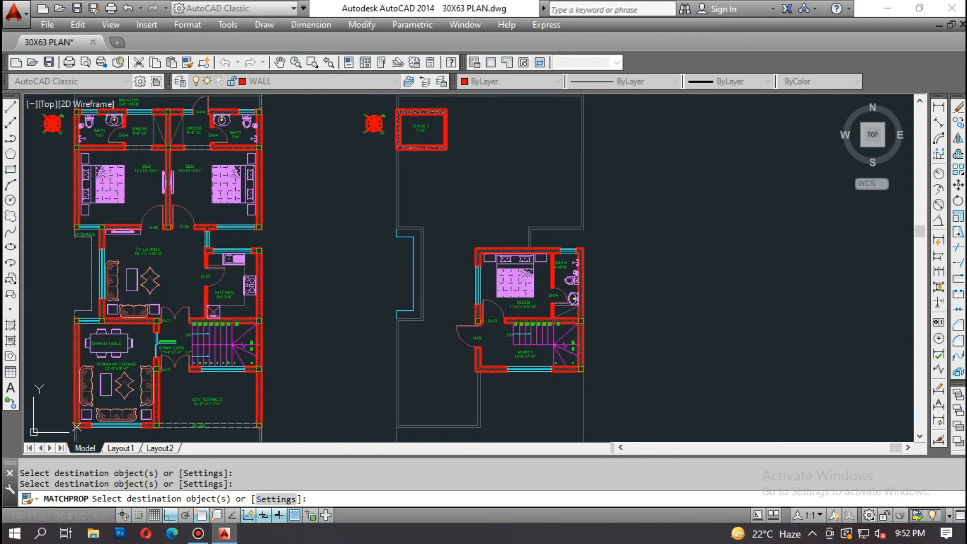
pyautogui.press('Escape')
# Step: Examine the finished wall hatching and layout of the mumty, ground floor and first floor plans
pyautogui.scroll(6, 547, 374)
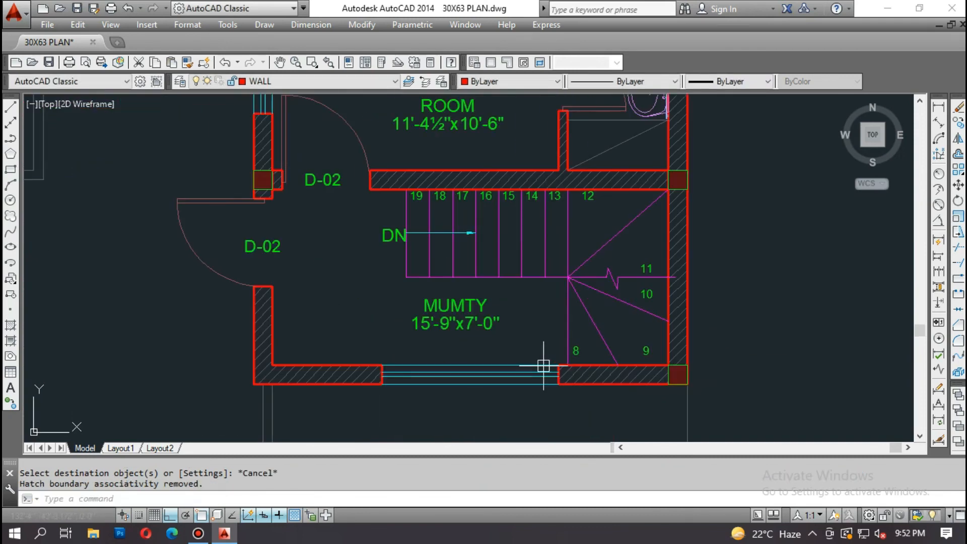
pyautogui.scroll(-3, 519, 263)
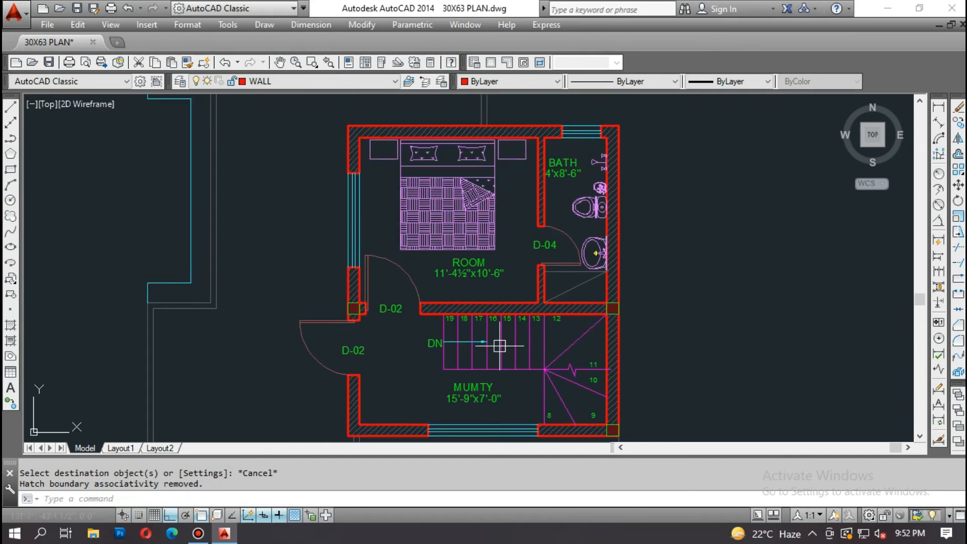
pyautogui.scroll(-5, 501, 333)
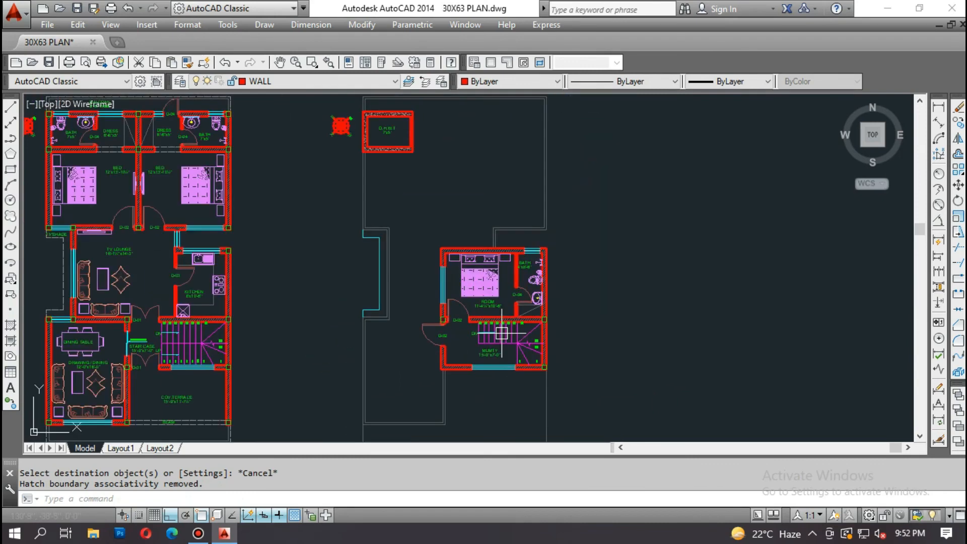
pyautogui.scroll(-2, 501, 333)
pyautogui.scroll(8, 96, 420)
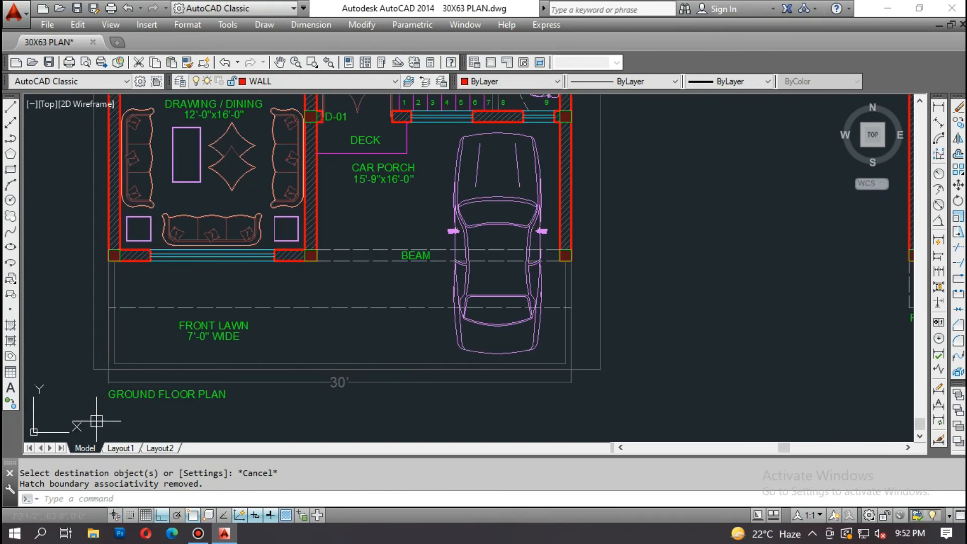
pyautogui.scroll(-2, 121, 422)
pyautogui.moveTo(274, 272); pyautogui.dragTo(239, 395, button='middle')
pyautogui.moveTo(389, 395)
pyautogui.mouseDown(button='middle')
pyautogui.moveTo(348, 335)
pyautogui.moveTo(342, 216)
pyautogui.mouseUp(button='middle')
pyautogui.moveTo(451, 373); pyautogui.dragTo(297, 235, button='middle')
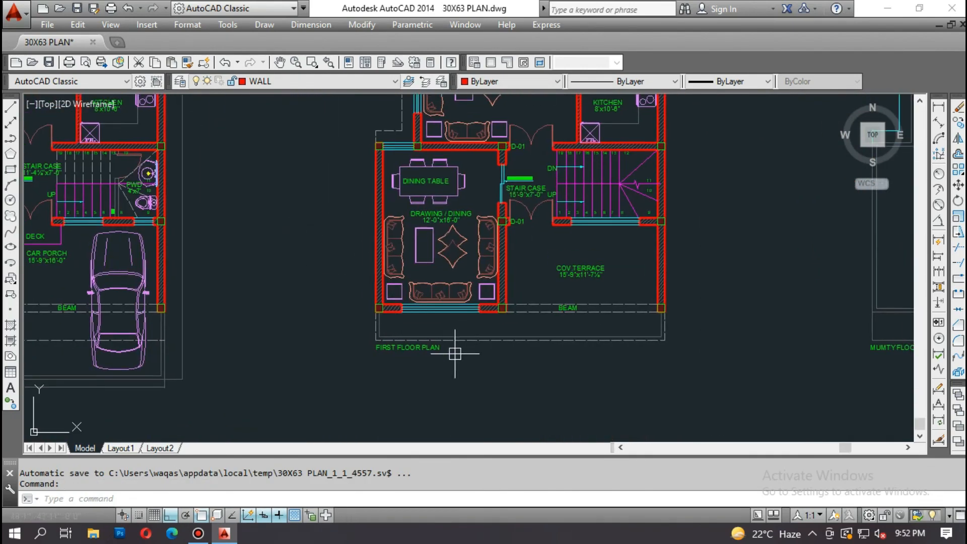
pyautogui.moveTo(526, 196); pyautogui.dragTo(414, 428, button='middle')
pyautogui.moveTo(403, 274); pyautogui.dragTo(381, 430, button='middle')
pyautogui.moveTo(617, 437); pyautogui.dragTo(186, 70, button='middle')
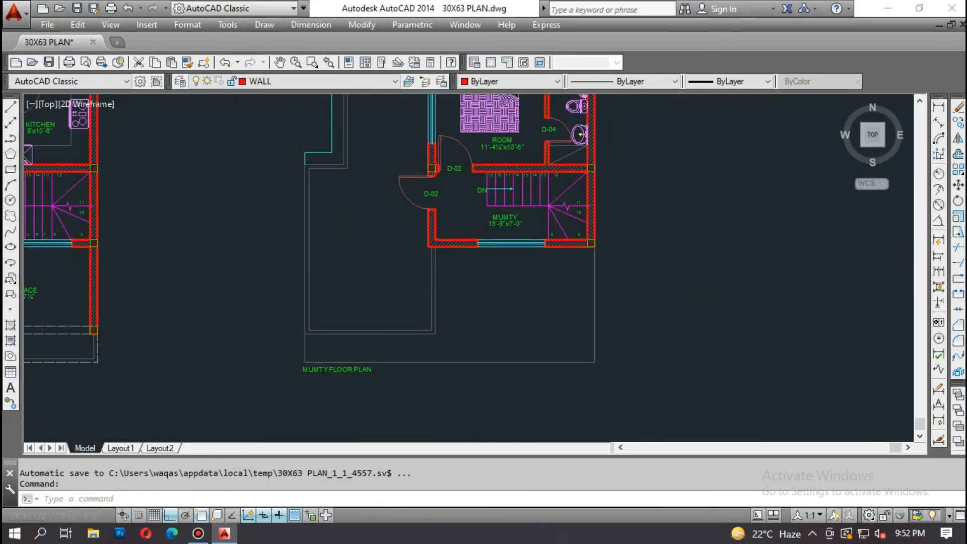
pyautogui.scroll(2, 337, 372)
pyautogui.scroll(-5, 431, 233)
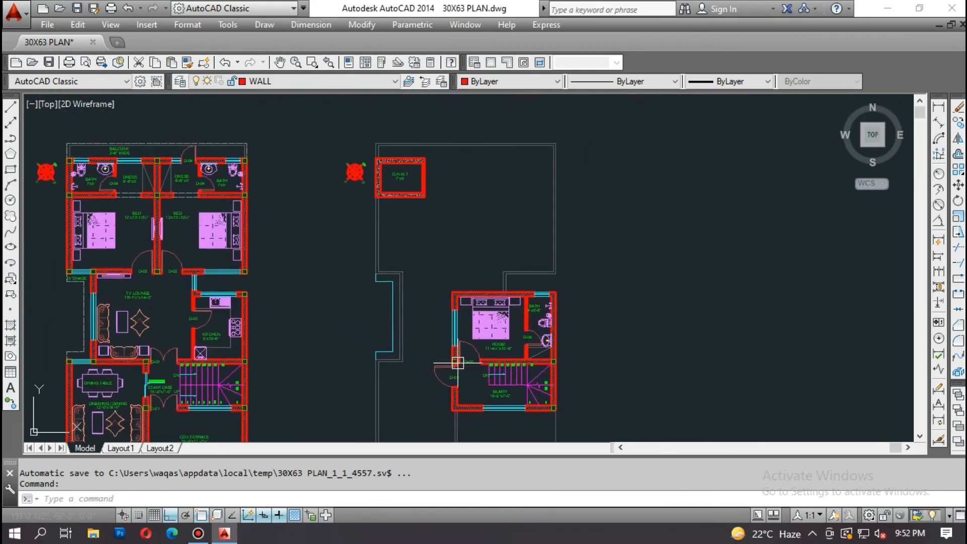
# Step: Save the 30X63 PLAN drawing and close it
pyautogui.press('Escape')
pyautogui.press('Escape')
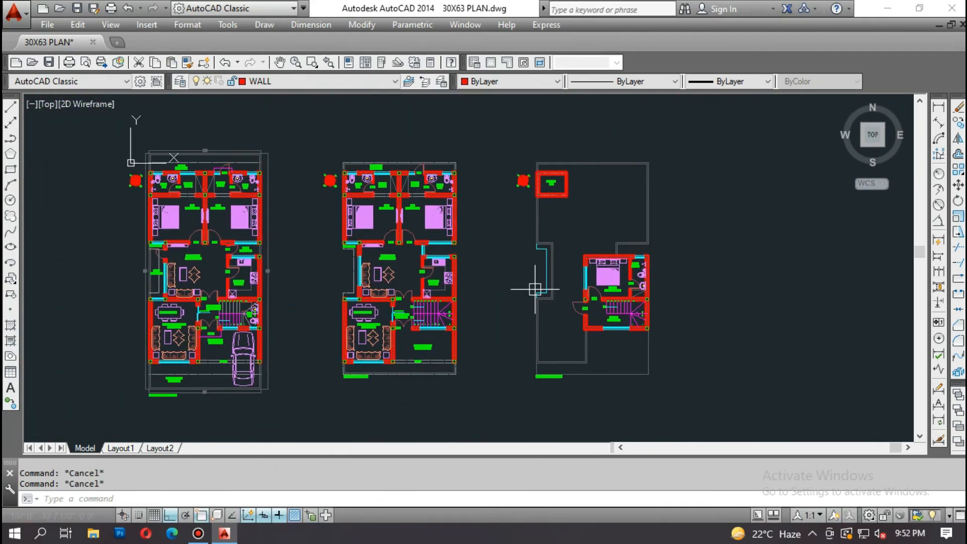
pyautogui.hotkey('ctrl', 's')
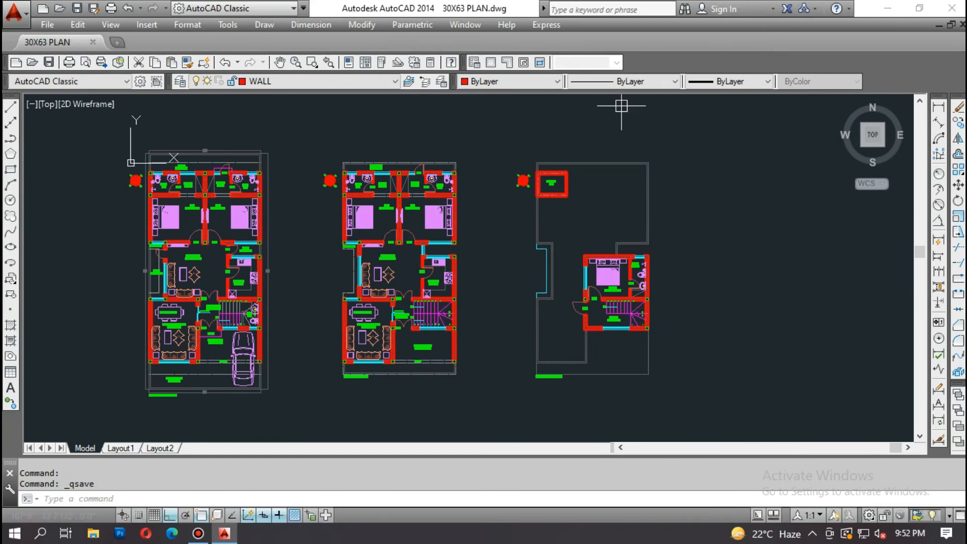
pyautogui.click(952, 8)
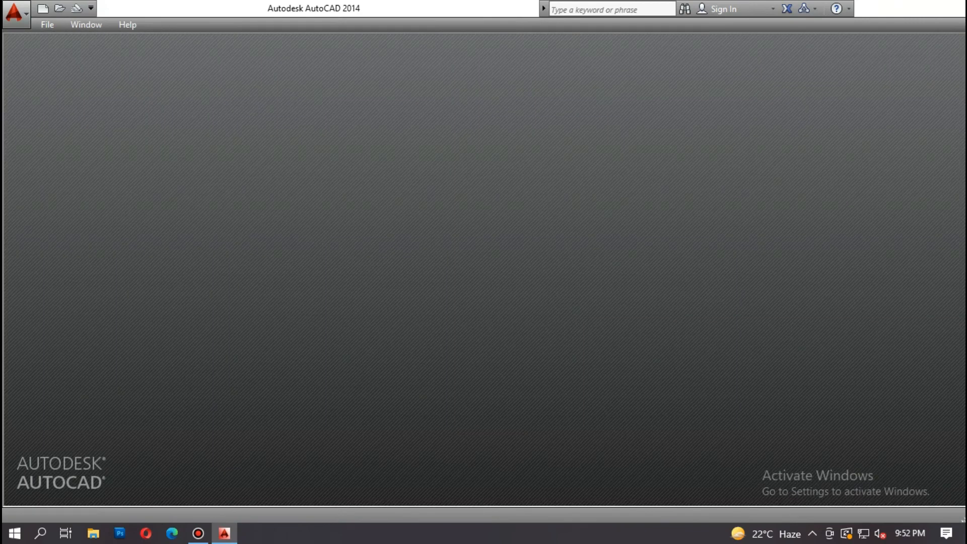